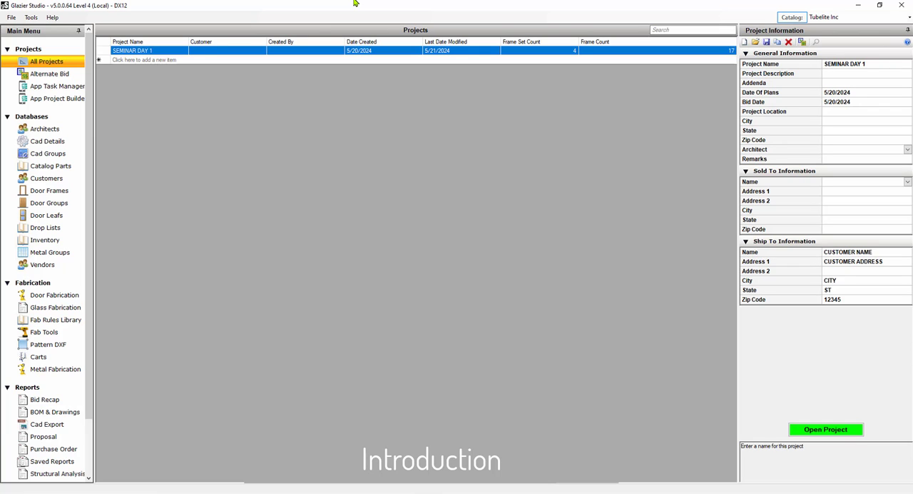
Try to switch the manufacturer catalog to COMMDOOR.
{"action": "left_click", "coordinate": [910, 21]}
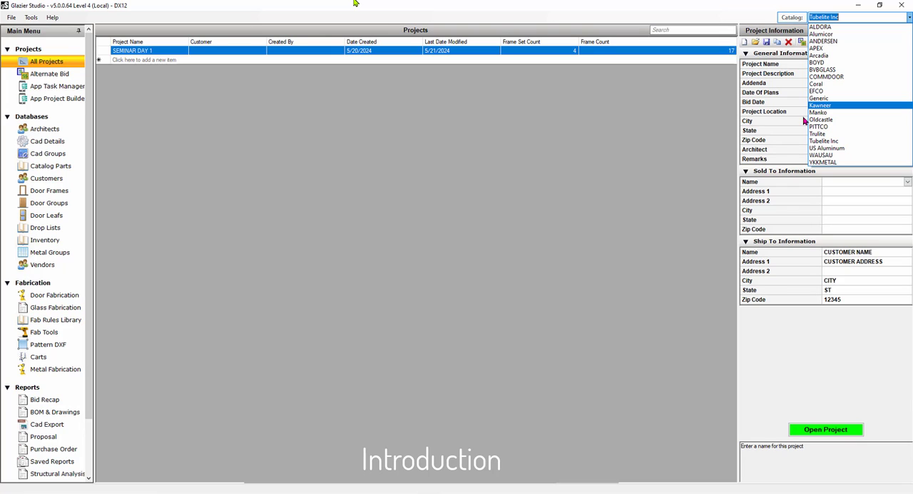
{"action": "left_click", "coordinate": [826, 76]}
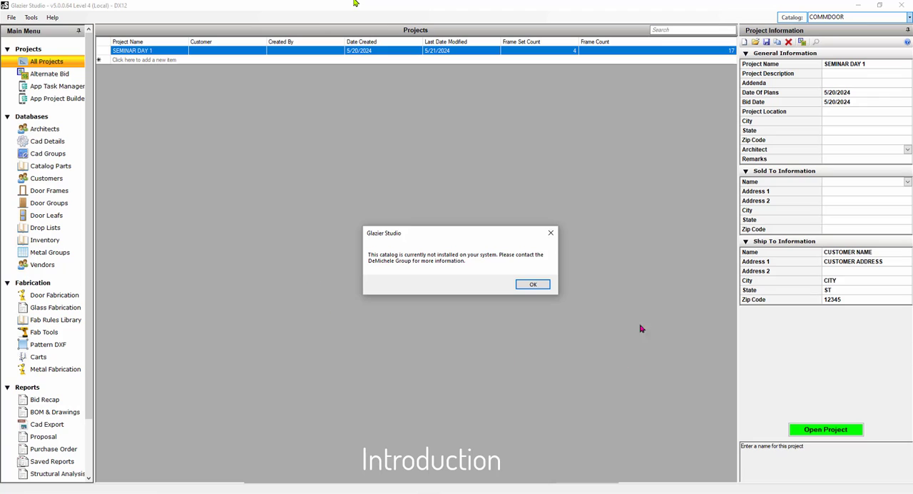
{"action": "left_click", "coordinate": [533, 286]}
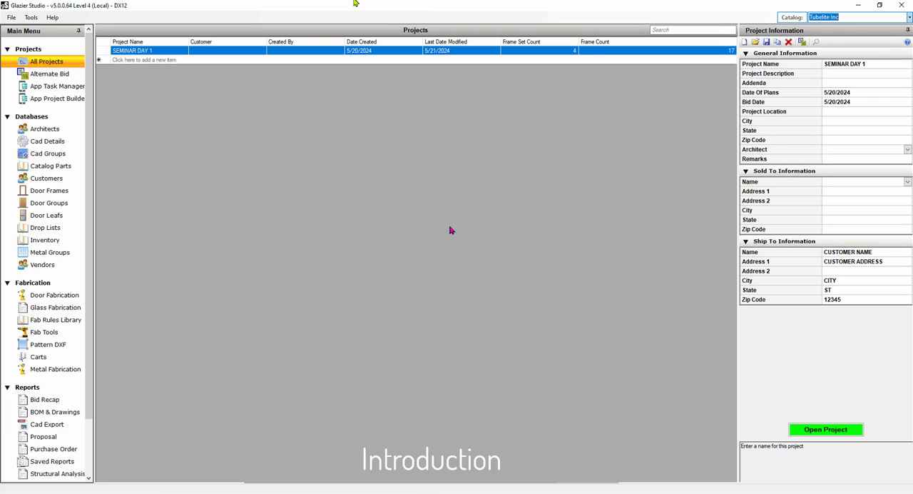
{"action": "left_click", "coordinate": [909, 21]}
{"action": "left_click", "coordinate": [909, 22]}
Open the program options and view the DEFAULT record in the CMP Matrix.
{"action": "left_click", "coordinate": [11, 18]}
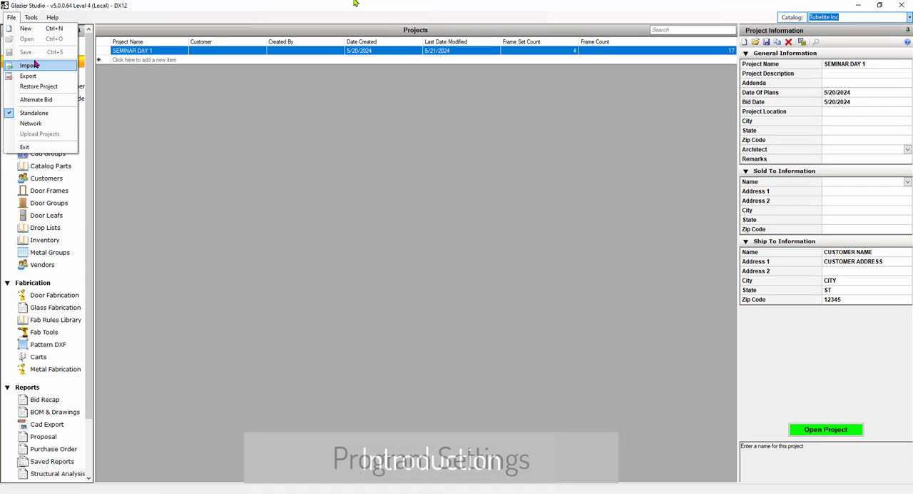
{"action": "left_click", "coordinate": [32, 19]}
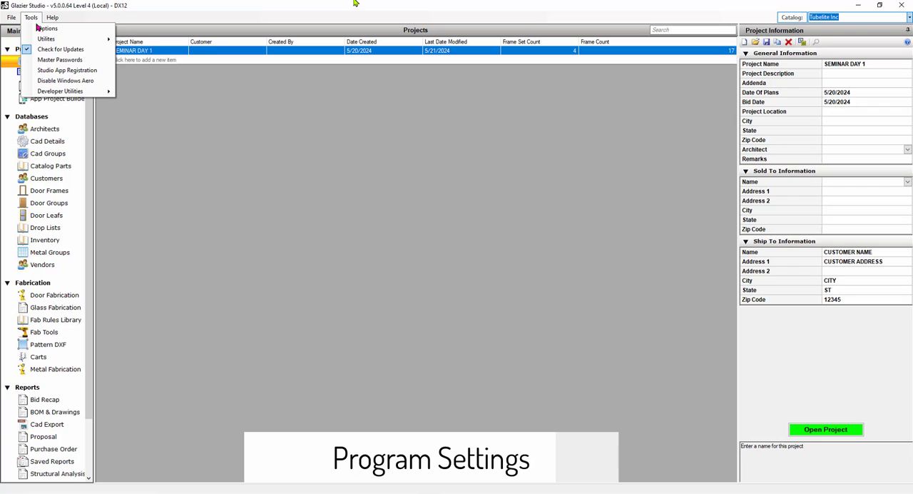
{"action": "left_click", "coordinate": [48, 31]}
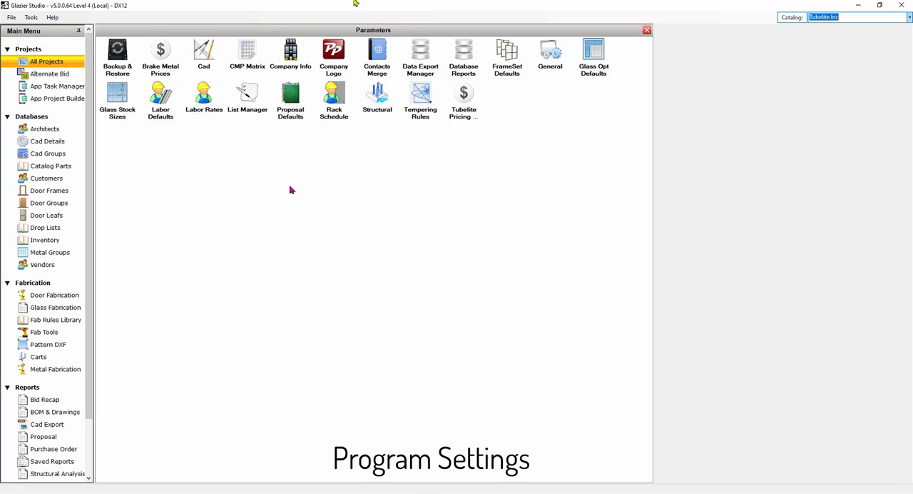
{"action": "left_click", "coordinate": [251, 63]}
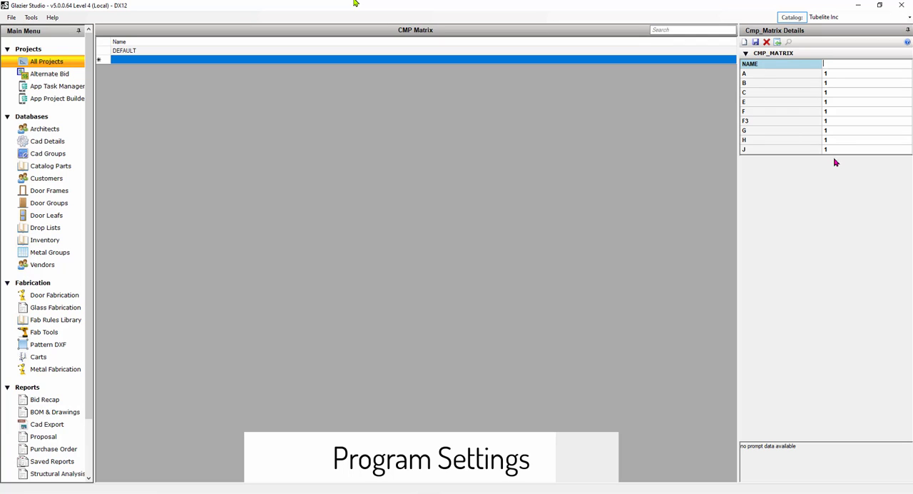
{"action": "left_click", "coordinate": [133, 53]}
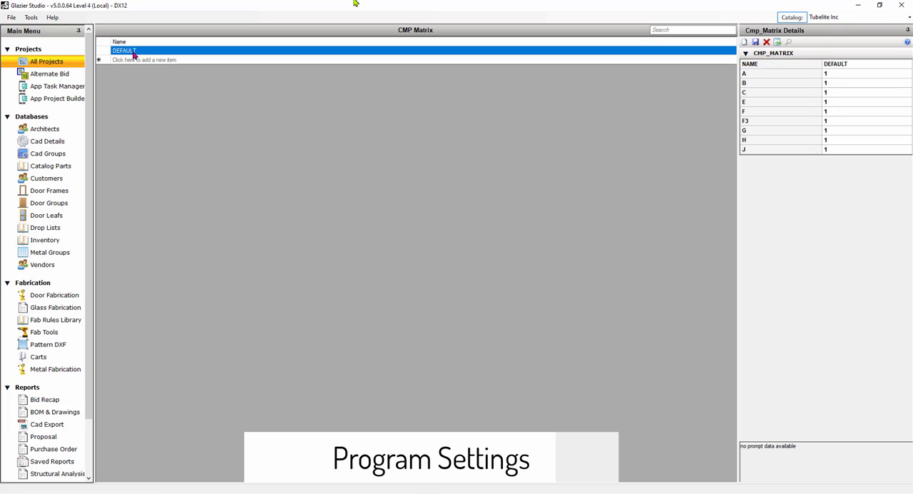
Return to the program options and view the FrameSet Defaults.
{"action": "left_click", "coordinate": [32, 18]}
{"action": "left_click", "coordinate": [45, 29]}
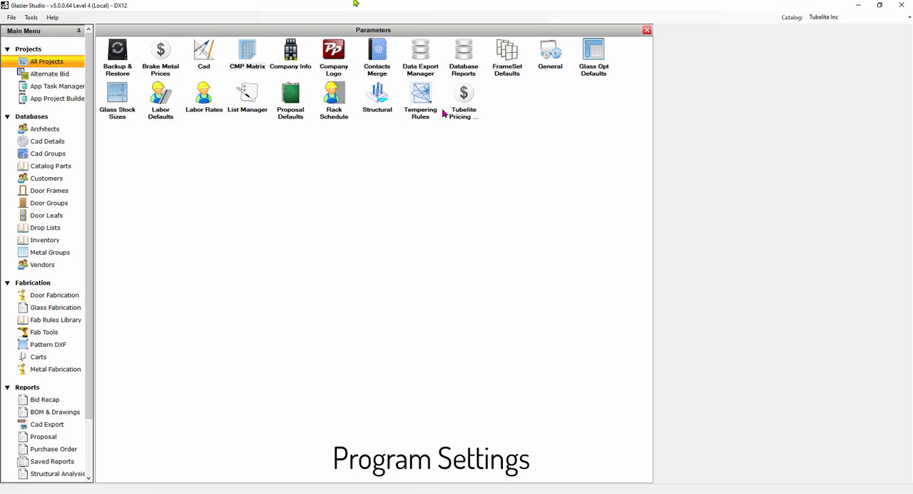
{"action": "left_click", "coordinate": [507, 68]}
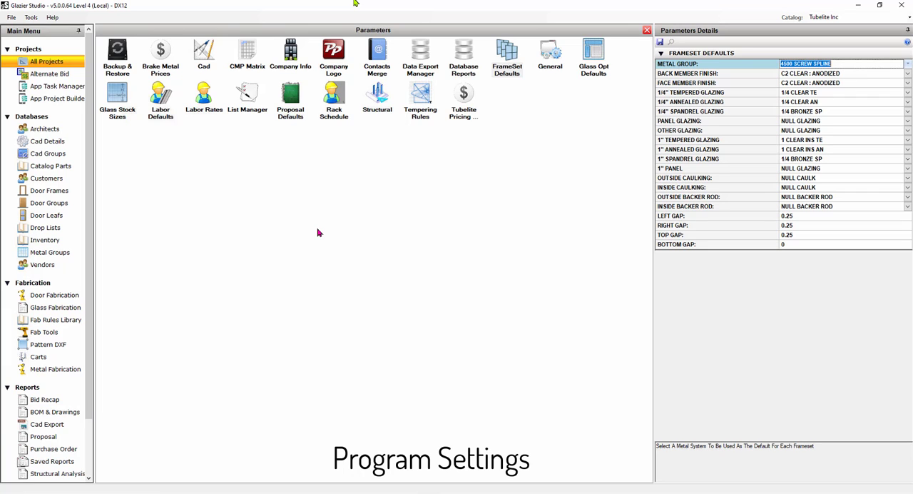
Review the default labor times for Stick Labor and Combination Labor, and view the hourly labor rates by zone.
{"action": "left_click", "coordinate": [163, 99]}
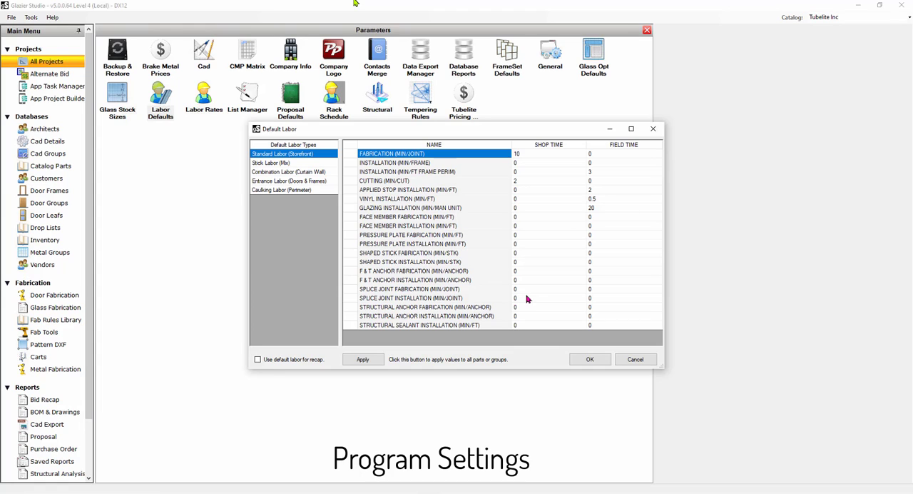
{"action": "left_click", "coordinate": [274, 164]}
{"action": "left_click", "coordinate": [273, 173]}
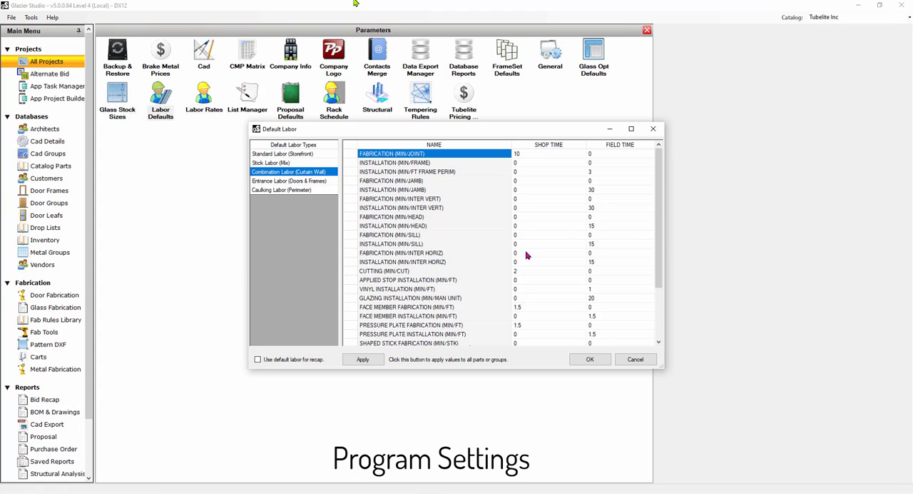
{"action": "left_click", "coordinate": [653, 128]}
{"action": "left_click", "coordinate": [211, 102]}
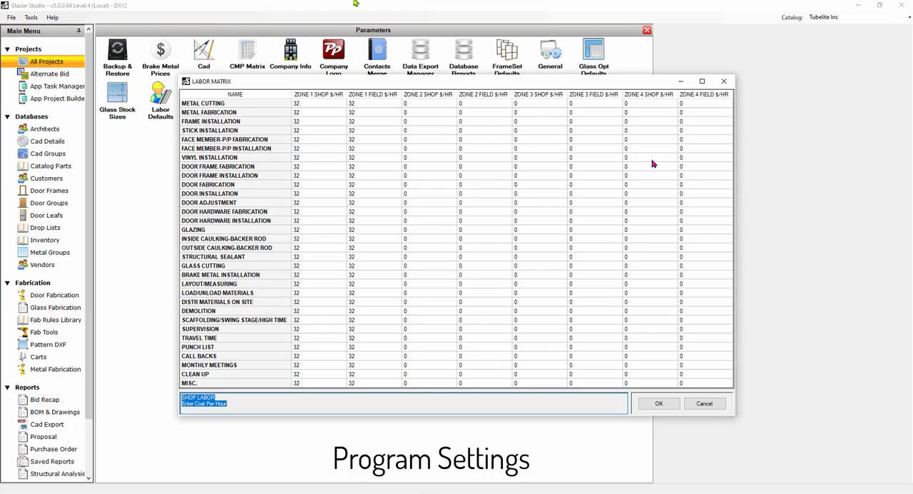
{"action": "left_click", "coordinate": [725, 81]}
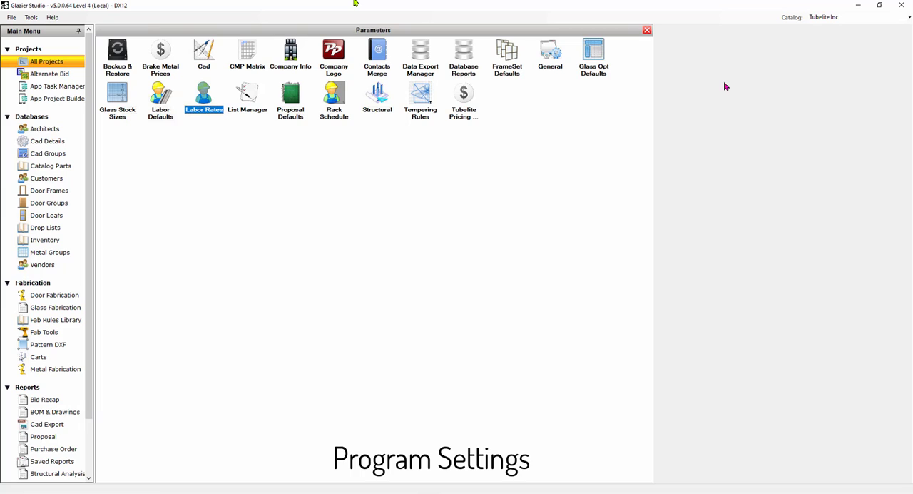
Open the rack schedules, view Rack Schedule 2, and close them without changes.
{"action": "left_click", "coordinate": [337, 101]}
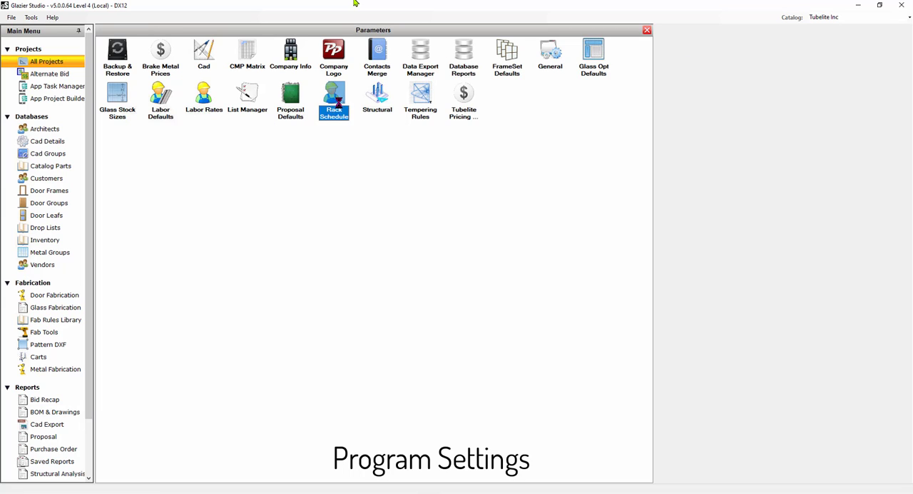
{"action": "double_click", "coordinate": [337, 100]}
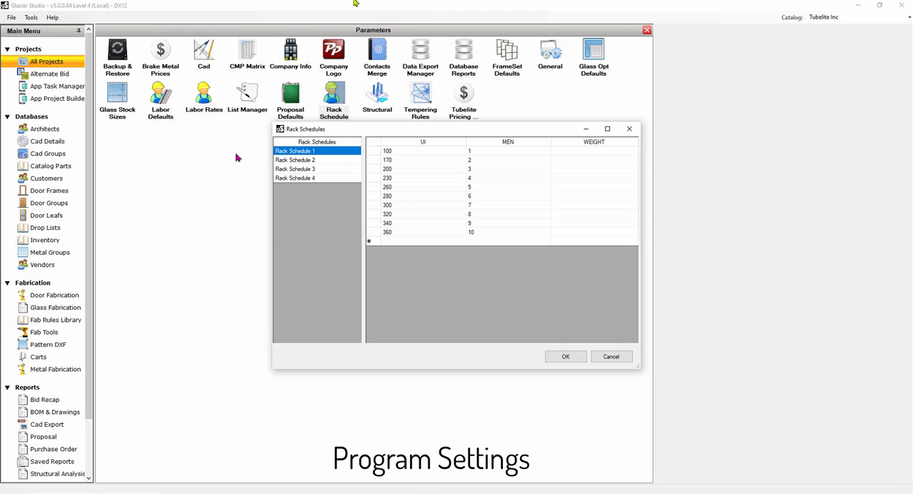
{"action": "left_click", "coordinate": [313, 160]}
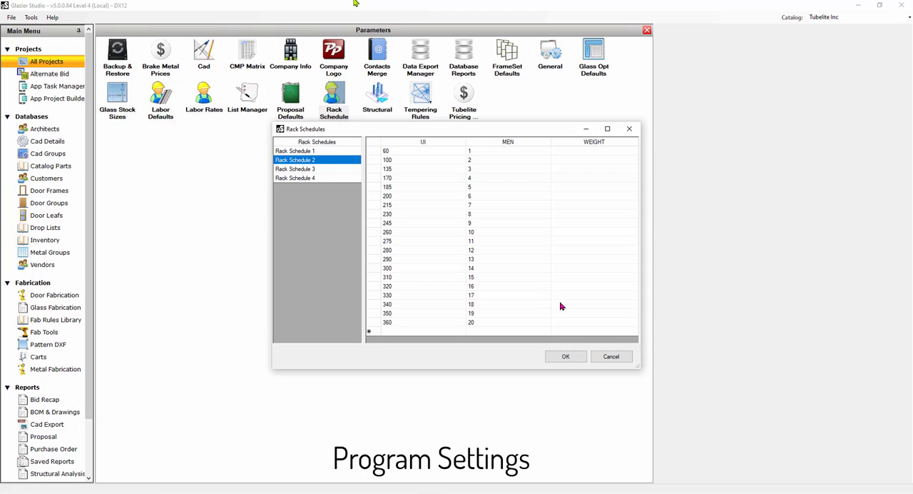
{"action": "left_click", "coordinate": [630, 129]}
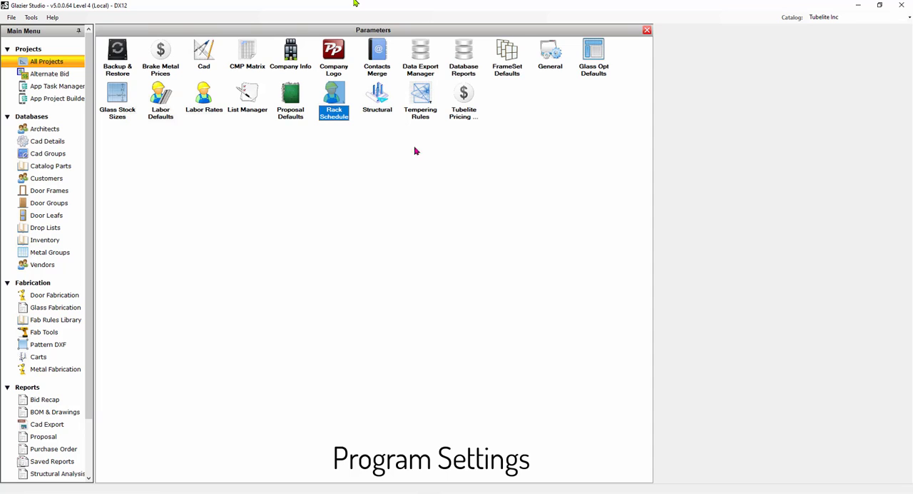
Turn on structural analysis in the Structural parameters and save the change while switching to the Tempering Rules.
{"action": "left_click", "coordinate": [379, 97]}
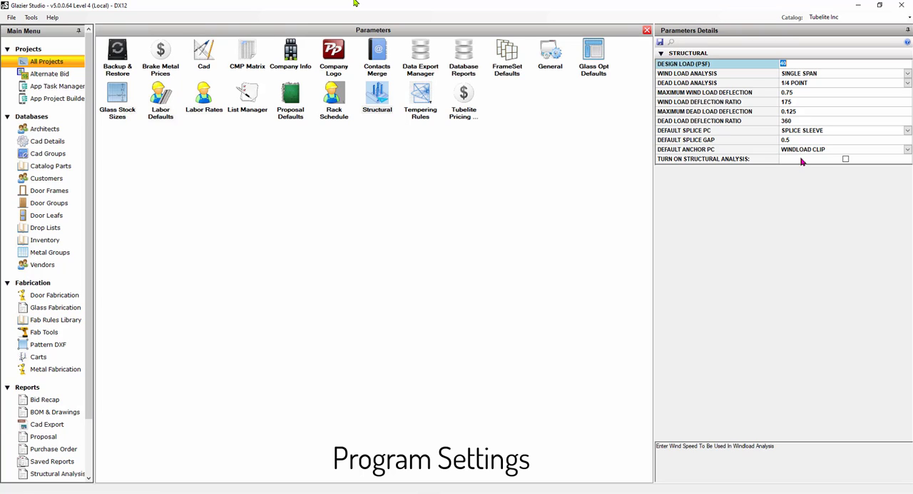
{"action": "left_click", "coordinate": [845, 159]}
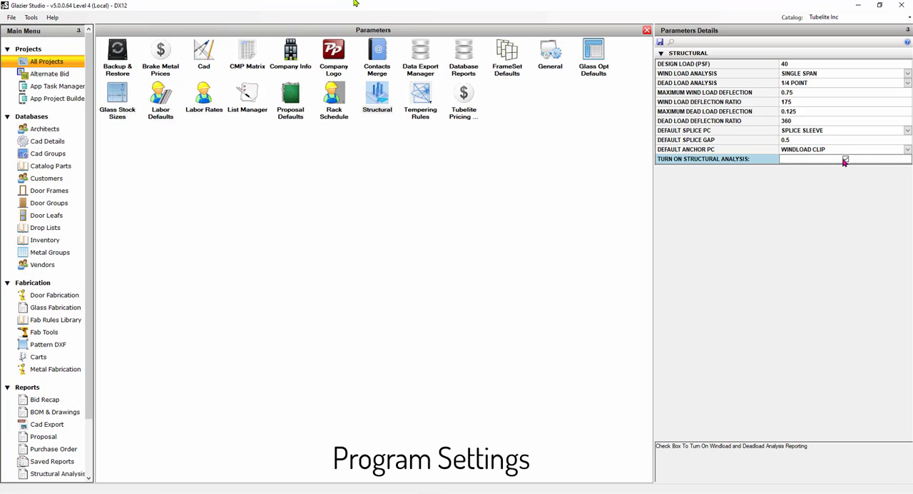
{"action": "left_click", "coordinate": [845, 159]}
{"action": "left_click", "coordinate": [421, 101]}
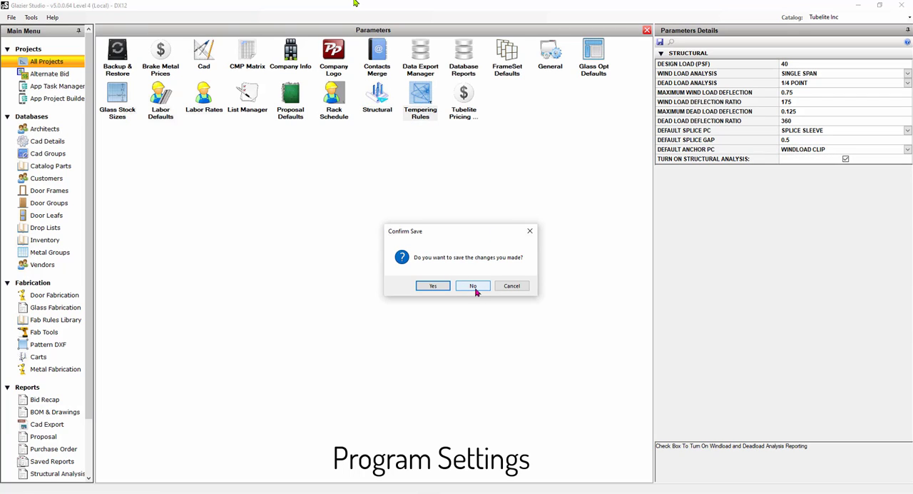
{"action": "left_click", "coordinate": [437, 287]}
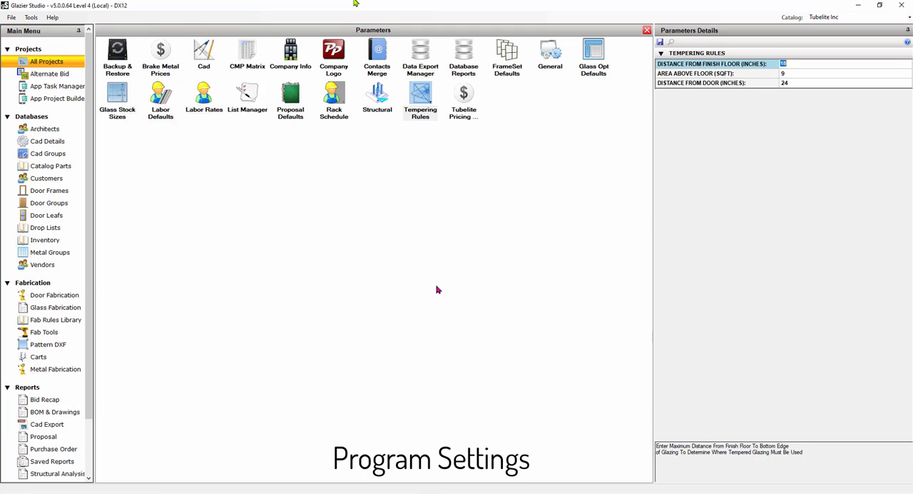
Open the General parameters and examine the amount added to stock length for optimization.
{"action": "left_click", "coordinate": [550, 55]}
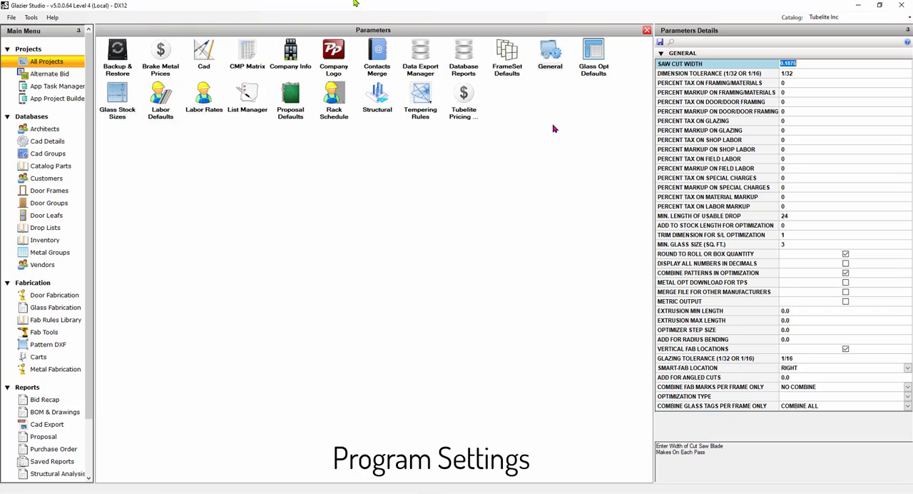
{"action": "left_click", "coordinate": [793, 228]}
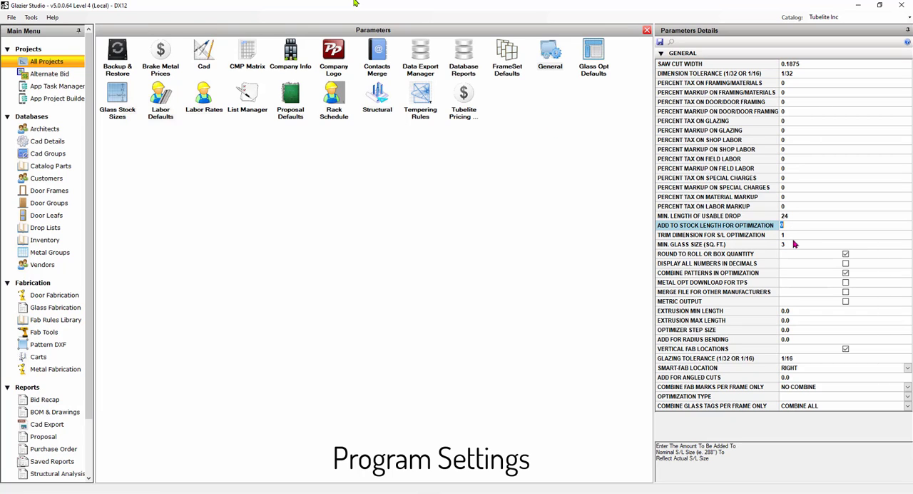
Try a trim dimension of 0 with 1 added to the stock length, and restore the trim dimension to 1.
{"action": "left_click", "coordinate": [794, 235]}
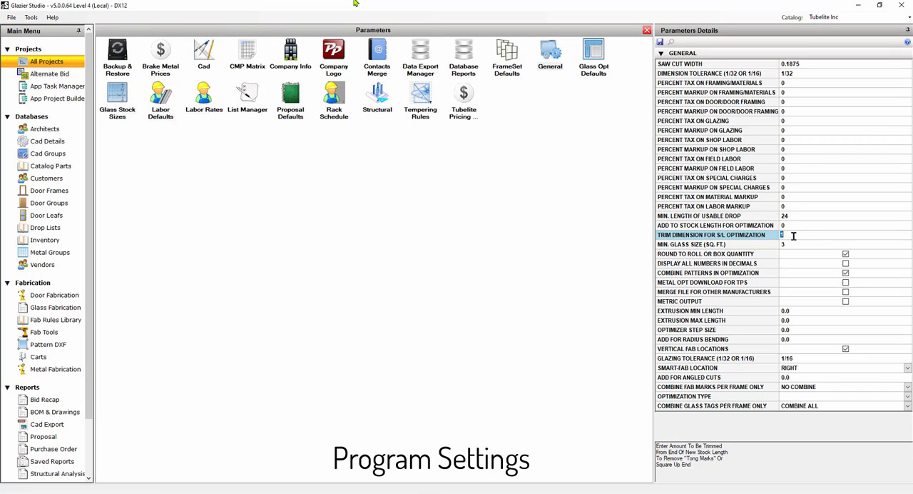
{"action": "type", "text": "0"}
{"action": "key", "text": "Up"}
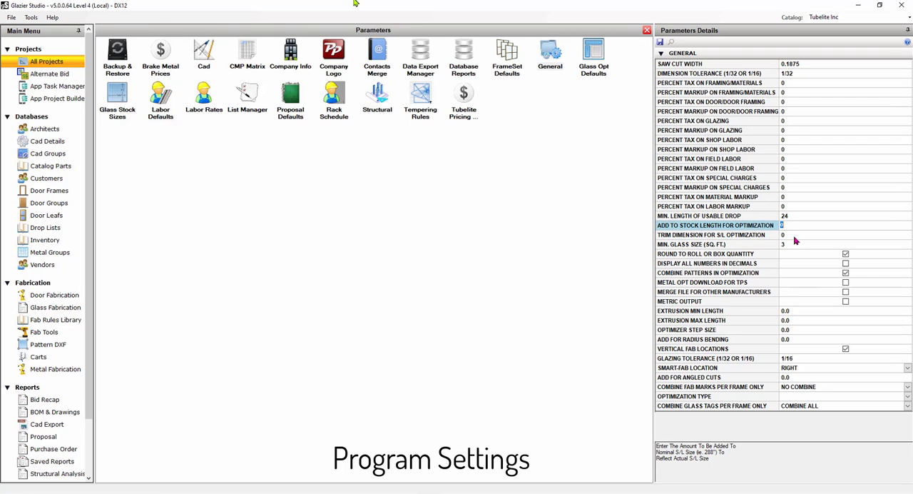
{"action": "type", "text": "1"}
{"action": "key", "text": "BackSpace"}
{"action": "type", "text": "1"}
{"action": "left_click", "coordinate": [793, 235]}
{"action": "type", "text": "1"}
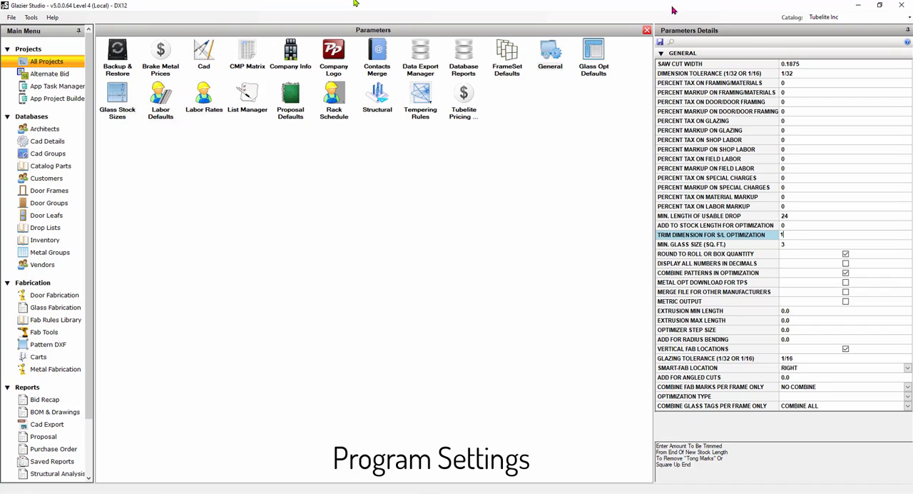
Review the saw cut width, minimum glass size and stock length settings, re-entering 1 as the trim dimension for S/L optimization.
{"action": "left_click", "coordinate": [793, 62]}
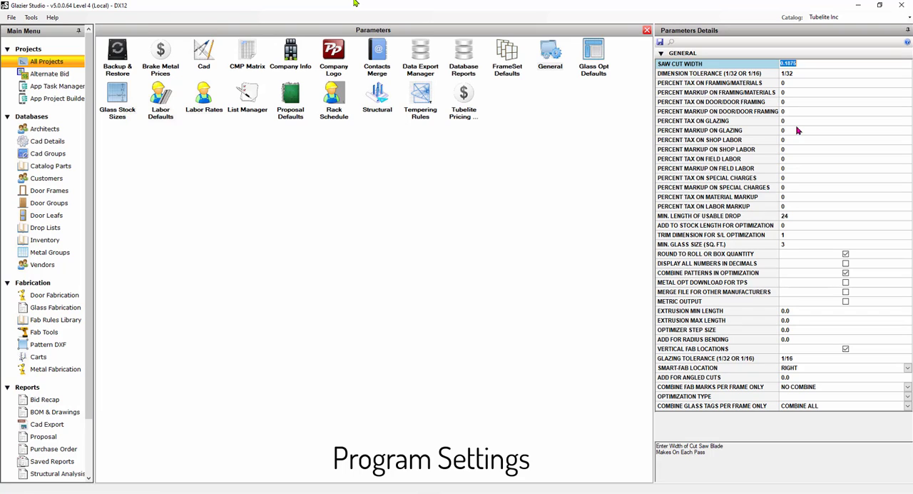
{"action": "left_click", "coordinate": [796, 235]}
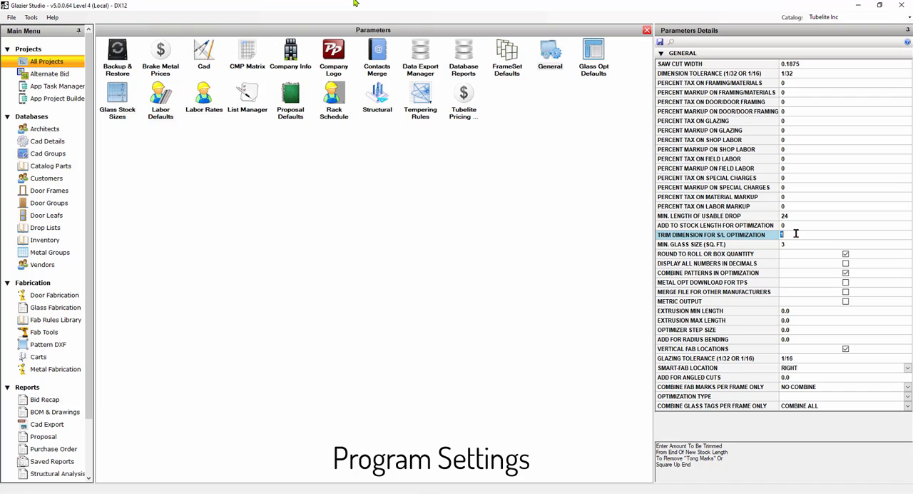
{"action": "type", "text": "1"}
{"action": "left_click", "coordinate": [791, 244]}
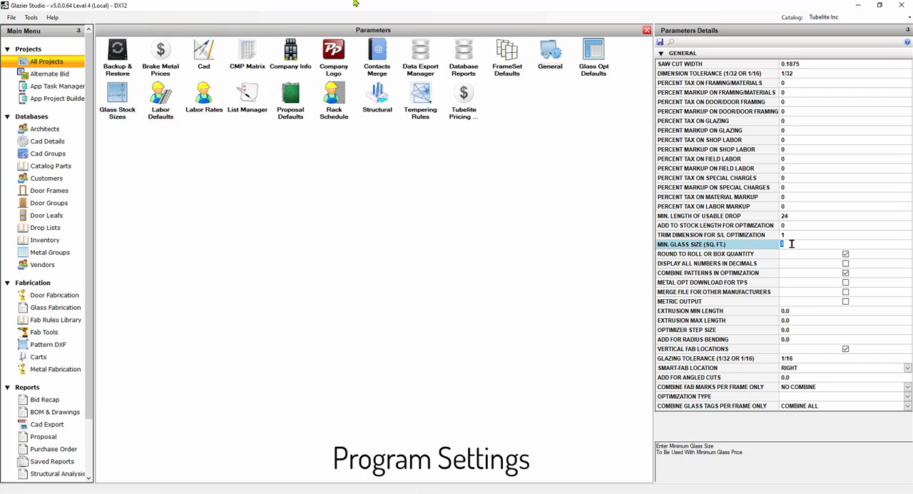
{"action": "left_click", "coordinate": [789, 226]}
{"action": "left_click", "coordinate": [787, 236]}
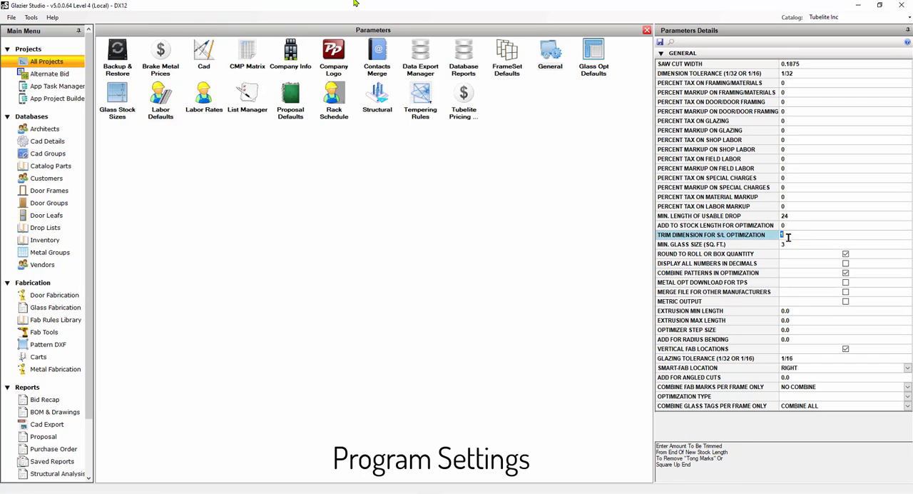
Set the minimum glass size to 5 sq. ft. in the General parameters.
{"action": "left_click", "coordinate": [791, 244]}
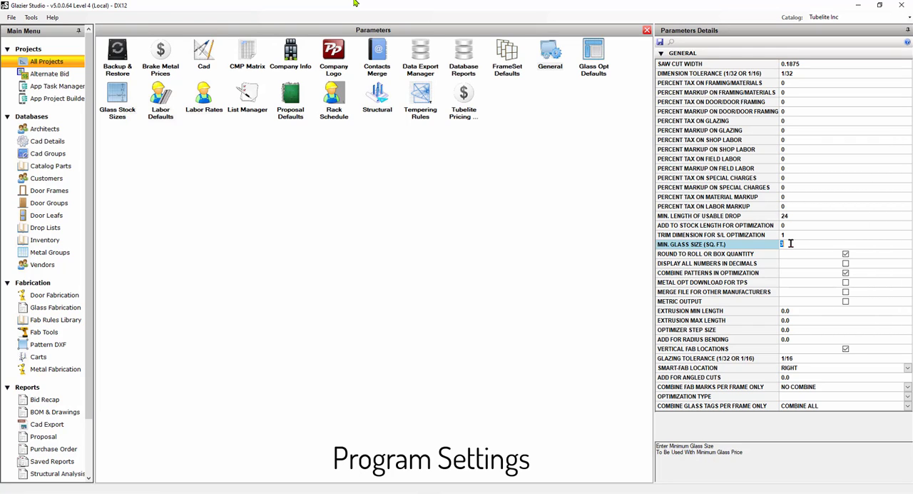
{"action": "type", "text": "5"}
{"action": "key", "text": "Return"}
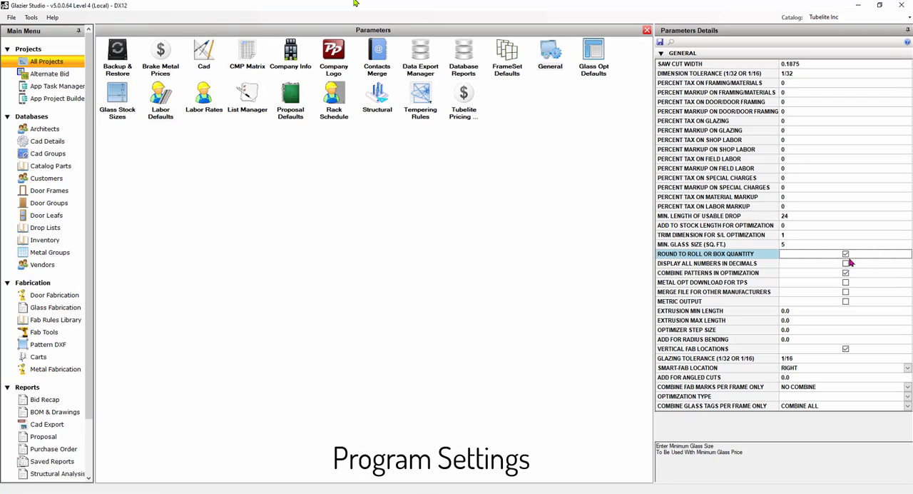
Set the amount added for radius bending to 36 inches, leaving vertical fab locations enabled.
{"action": "left_click", "coordinate": [845, 348]}
{"action": "left_click", "coordinate": [797, 341]}
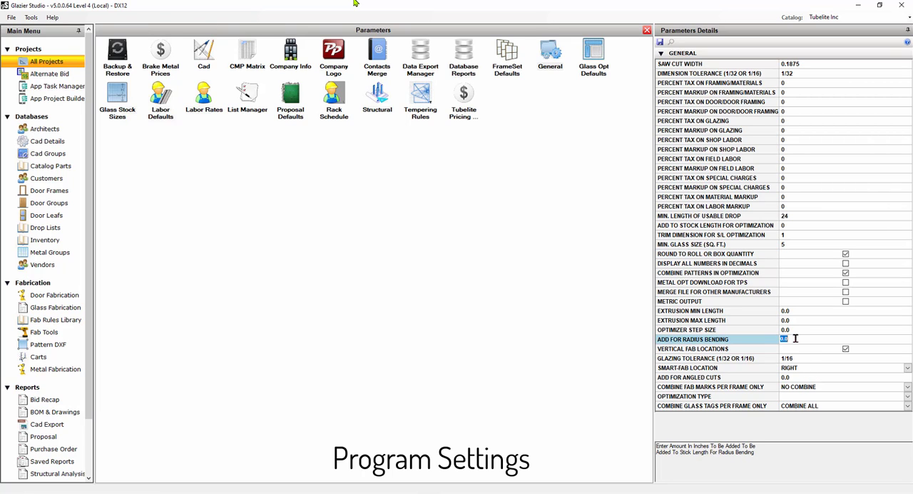
{"action": "left_click", "coordinate": [797, 378]}
{"action": "left_click", "coordinate": [803, 341]}
{"action": "type", "text": "36"}
{"action": "left_click", "coordinate": [803, 350]}
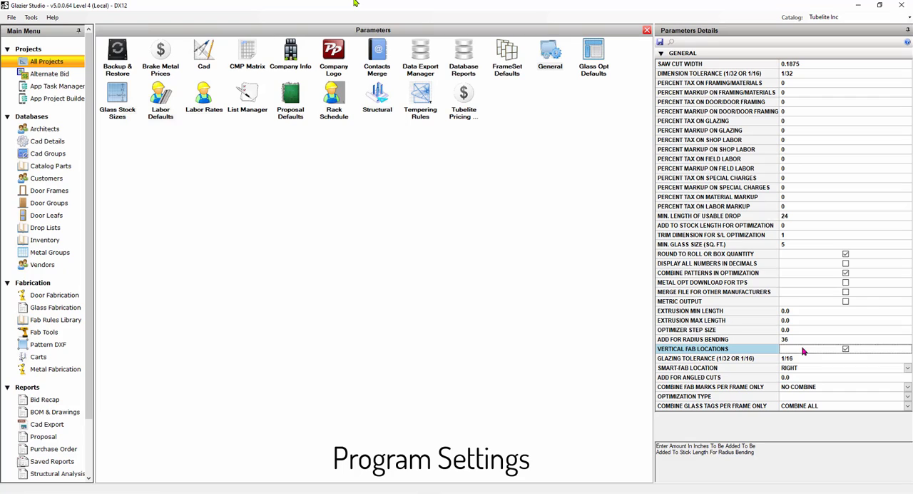
Set the amount added for angled cuts to 1 inch, save the General parameters, and close the parameters view.
{"action": "left_click", "coordinate": [796, 379]}
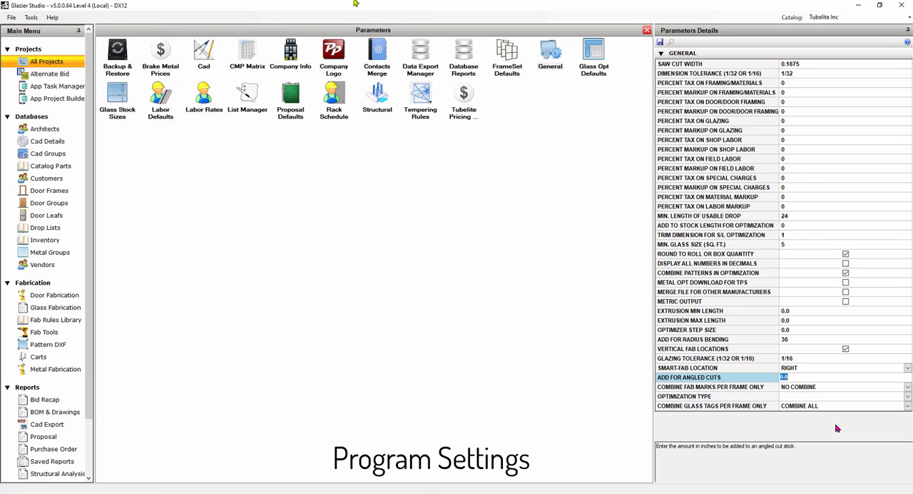
{"action": "type", "text": "1"}
{"action": "left_click", "coordinate": [661, 45]}
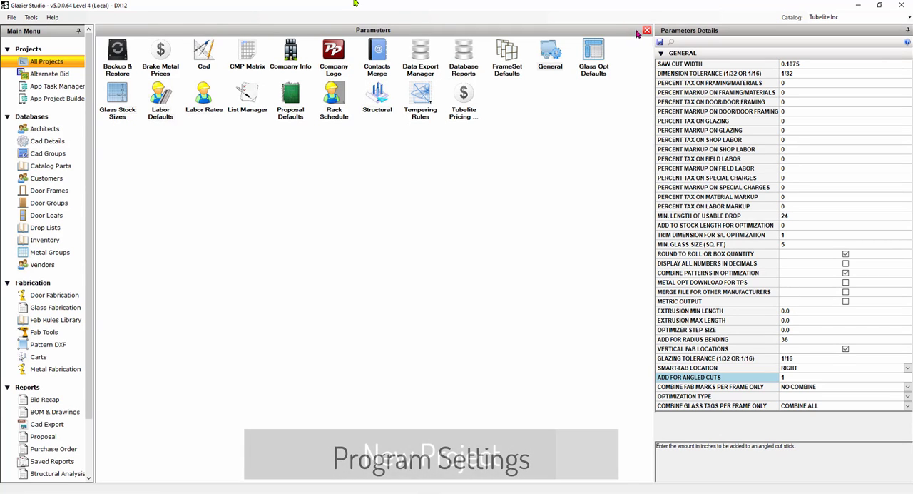
{"action": "left_click", "coordinate": [647, 30]}
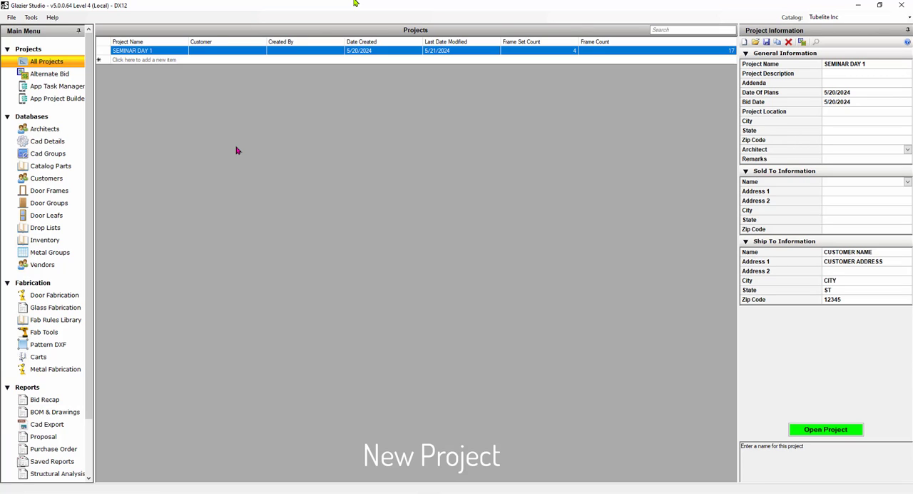
Start a new project entry in the projects list with Tubelite Inc as the catalog.
{"action": "left_click", "coordinate": [166, 60]}
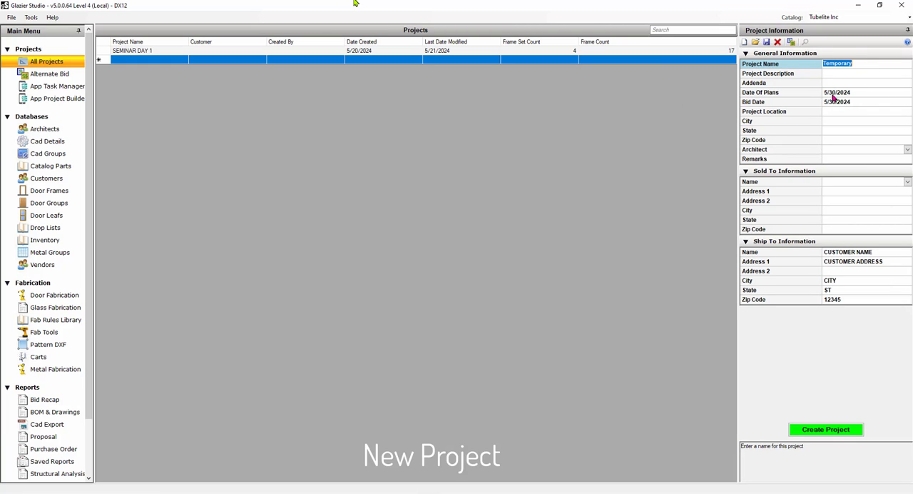
{"action": "left_click", "coordinate": [866, 63]}
{"action": "left_click", "coordinate": [909, 18]}
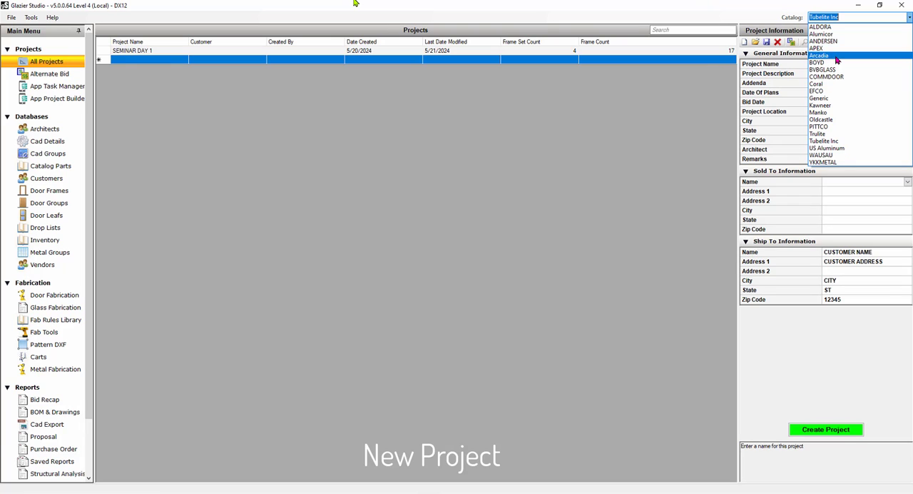
{"action": "left_click", "coordinate": [822, 141]}
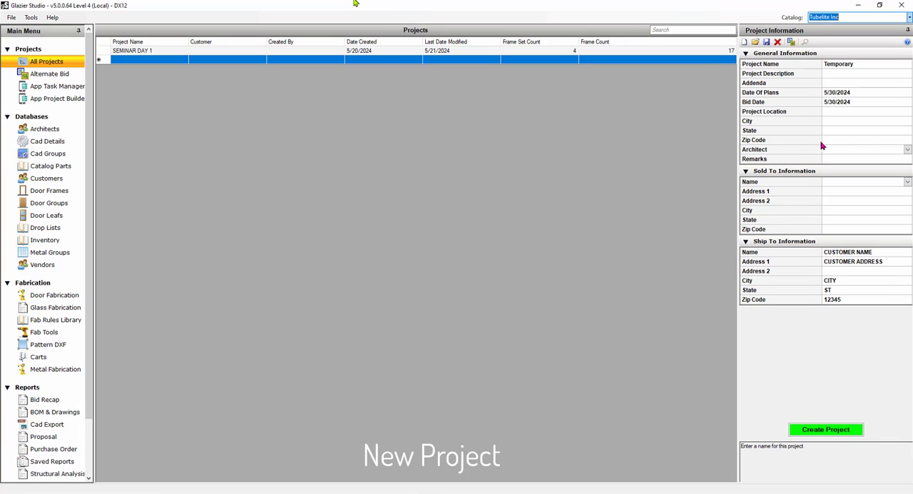
Name the new project "online end of may" and open it to its frame items.
{"action": "left_click", "coordinate": [860, 63]}
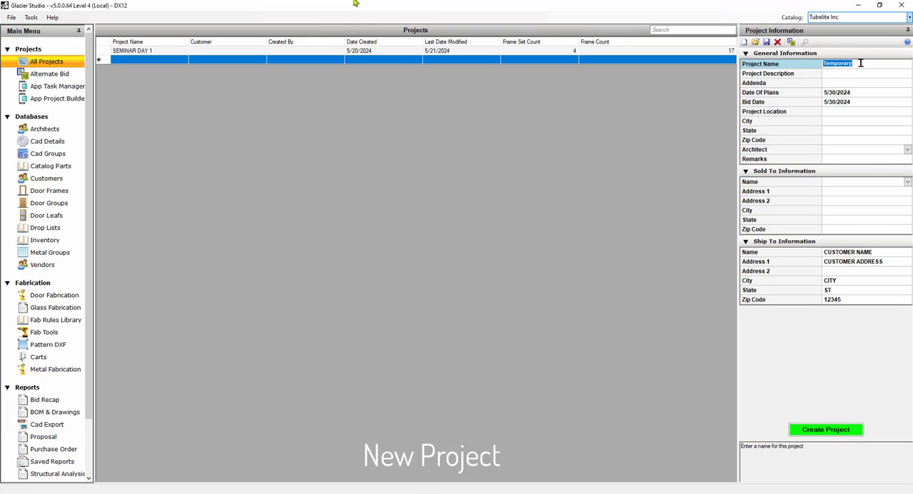
{"action": "type", "text": "online end of may"}
{"action": "left_click", "coordinate": [756, 43]}
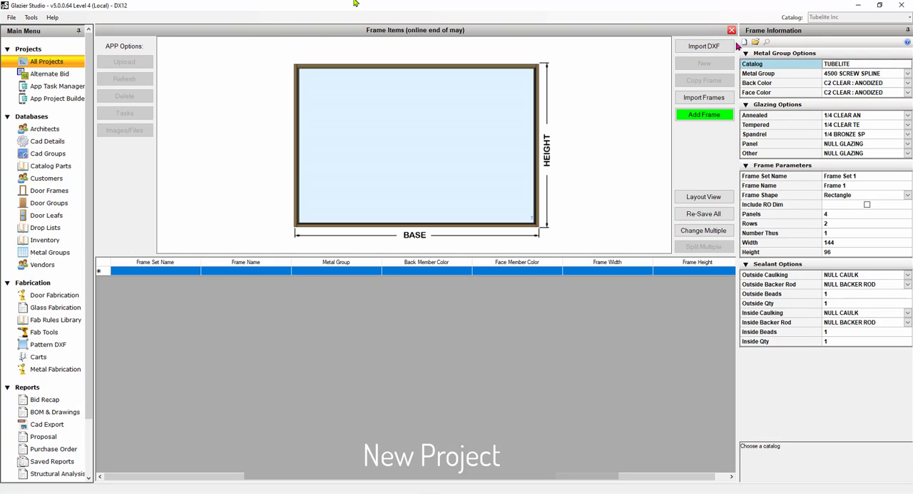
Open the choice of metal groups for the first frame.
{"action": "left_click", "coordinate": [908, 76]}
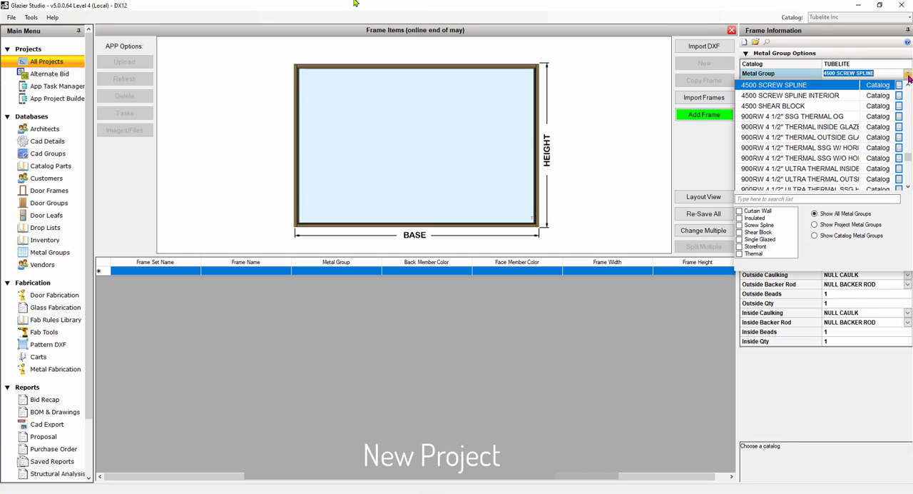
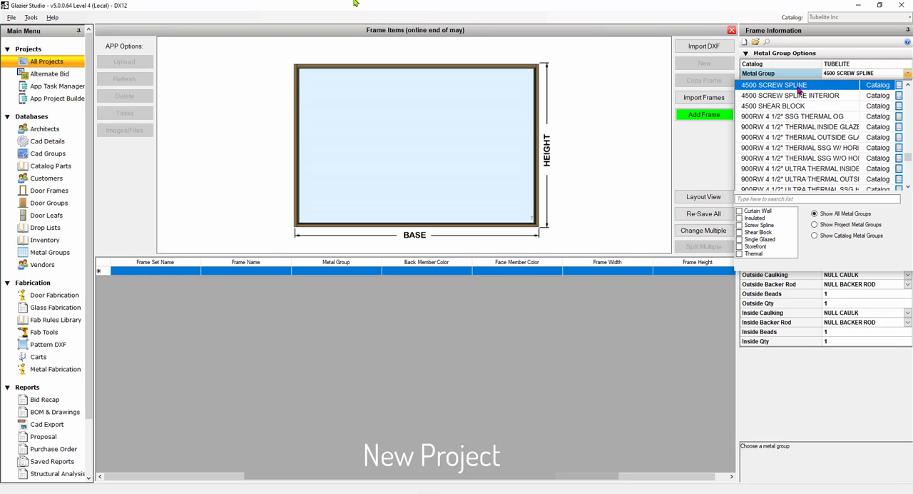
Choose the 4500 SCREW SPLINE metal group for the frame and set its back color to SP PATINA GREEN : FLUROPON.
{"action": "left_click", "coordinate": [798, 87]}
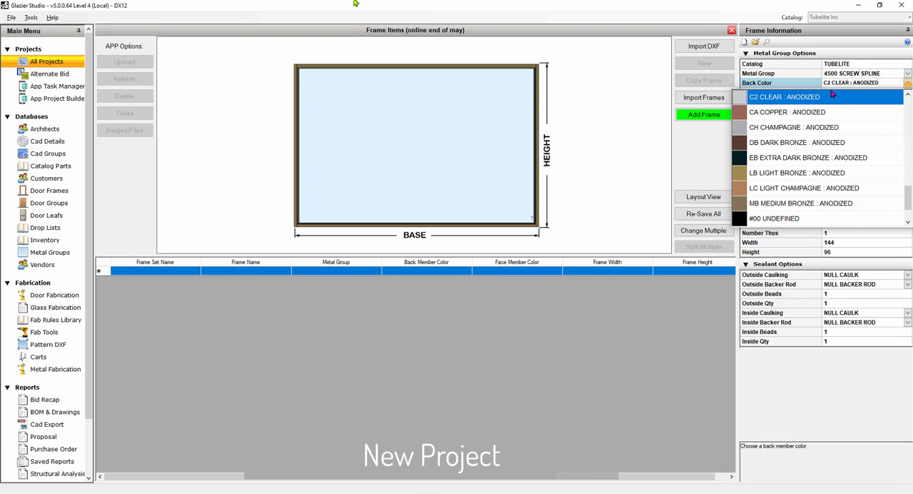
{"action": "scroll", "coordinate": [832, 94], "scroll_direction": "down", "scroll_amount": 3}
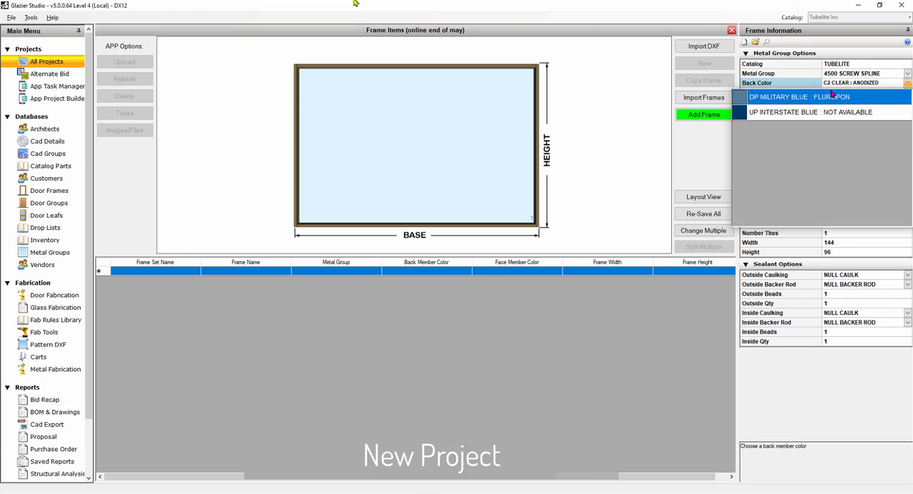
{"action": "scroll", "coordinate": [832, 94], "scroll_direction": "up", "scroll_amount": 5}
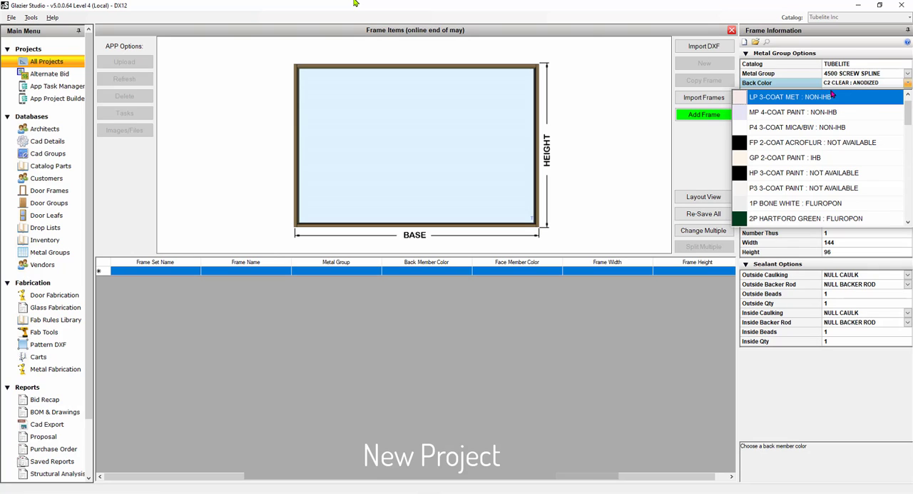
{"action": "scroll", "coordinate": [832, 94], "scroll_direction": "down", "scroll_amount": 5}
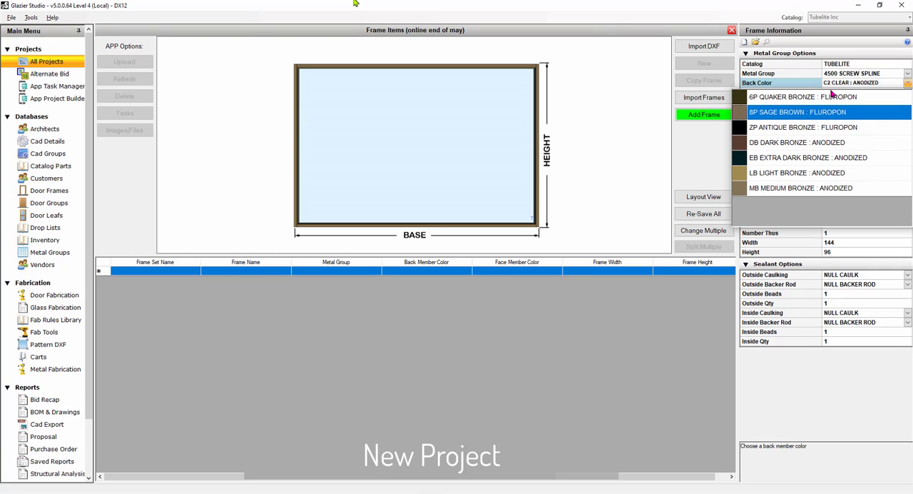
{"action": "scroll", "coordinate": [832, 94], "scroll_direction": "up", "scroll_amount": 5}
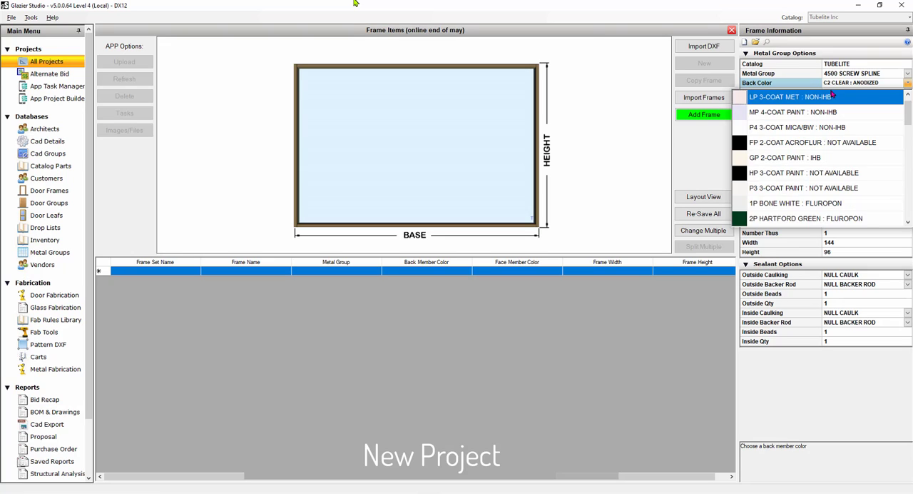
{"action": "type", "text": "cl"}
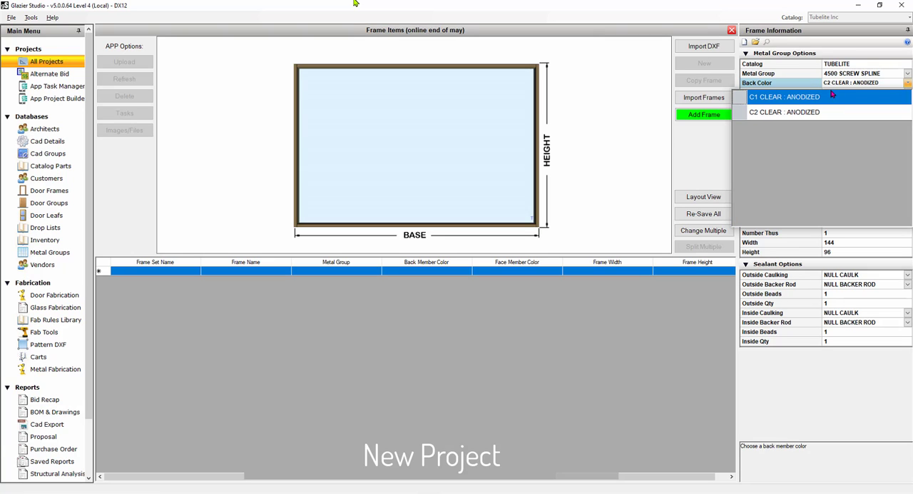
{"action": "key", "text": "BackSpace"}
{"action": "key", "text": "BackSpace"}
{"action": "type", "text": "gre"}
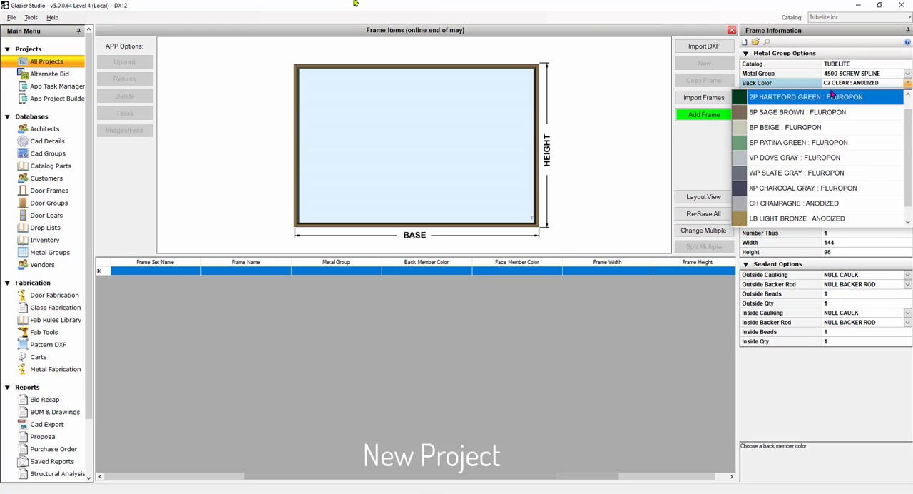
{"action": "key", "text": "Down"}
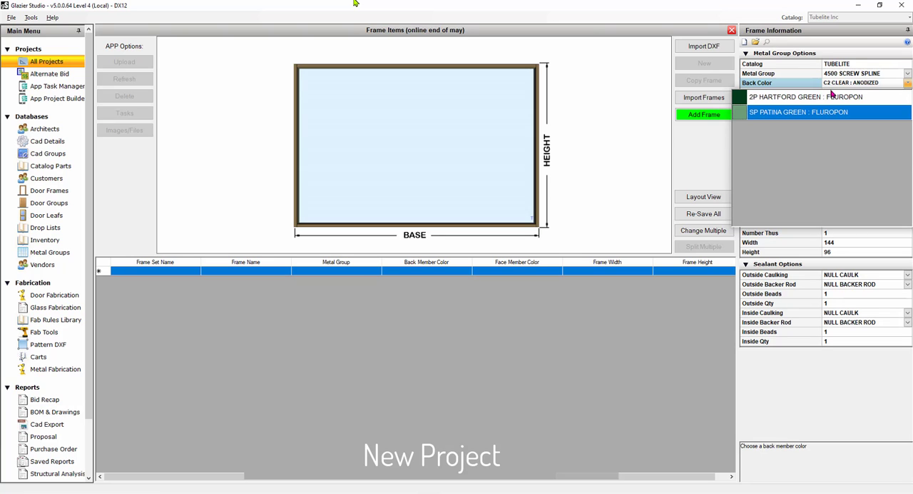
{"action": "key", "text": "Return"}
Set the frame's face color to SP PATINA GREEN : FLUROPON.
{"action": "left_click", "coordinate": [831, 90]}
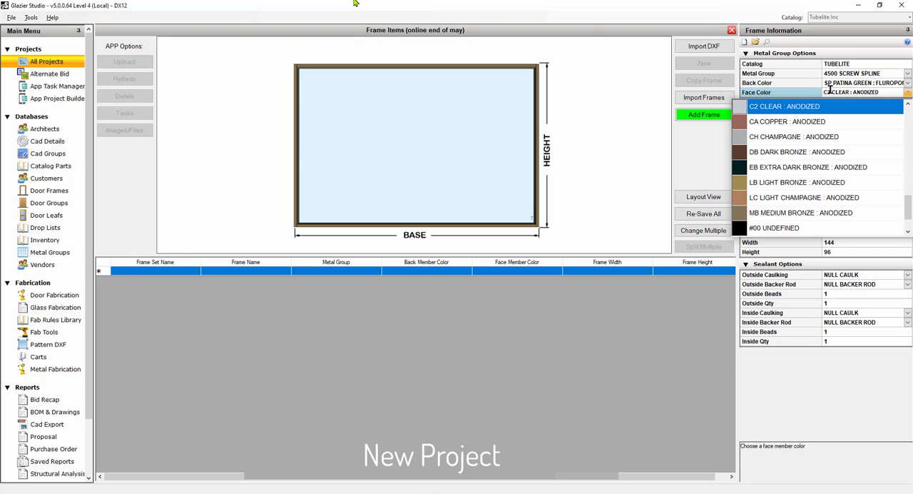
{"action": "type", "text": "gre"}
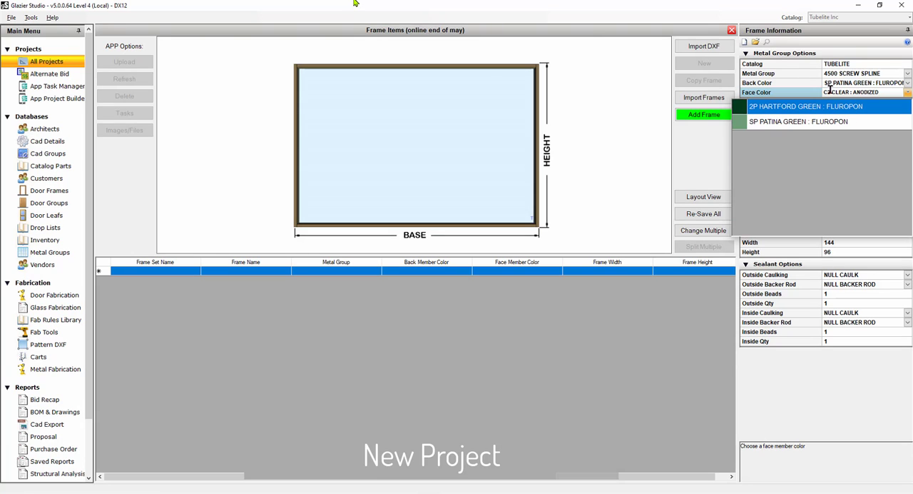
{"action": "key", "text": "Down"}
{"action": "key", "text": "Return"}
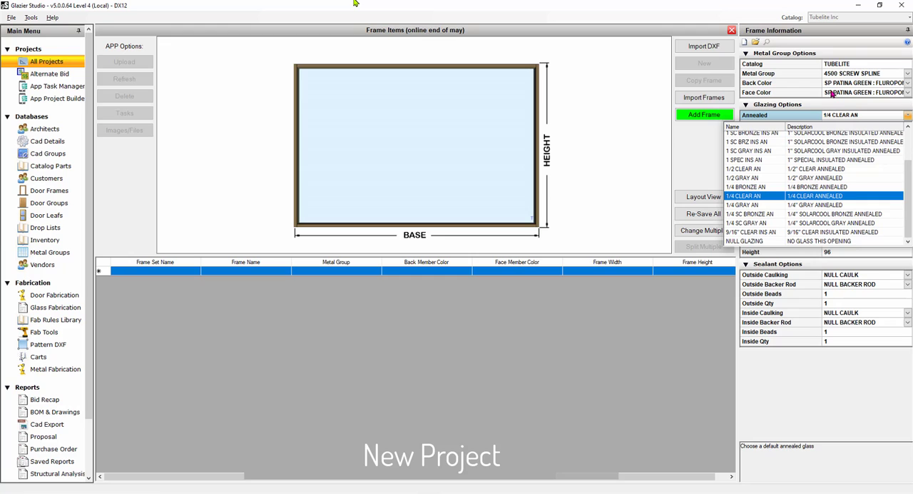
Set the default glazing to 1/4 BRONZE AN annealed, 1/4 BRONZE TE tempered, 1/4 BRONZE SP spandrel and 1/4 PANEL for panels.
{"action": "left_click", "coordinate": [755, 187]}
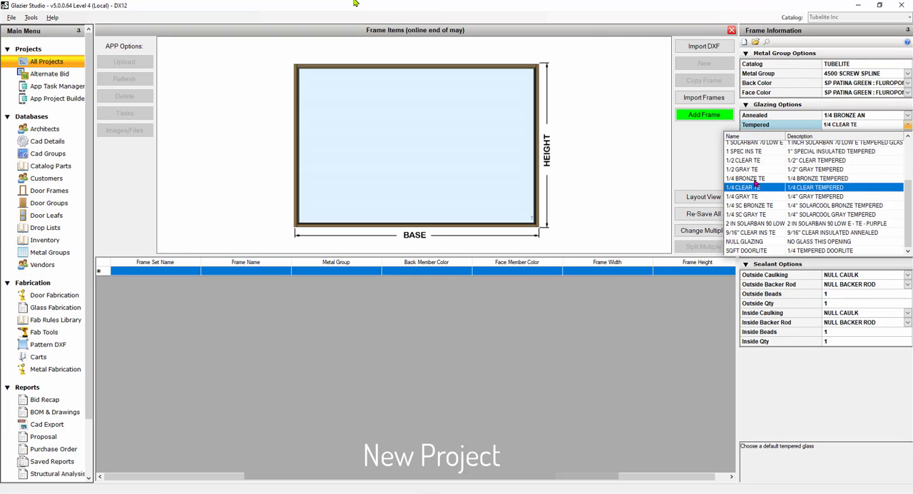
{"action": "left_click", "coordinate": [755, 178]}
{"action": "left_click", "coordinate": [698, 163]}
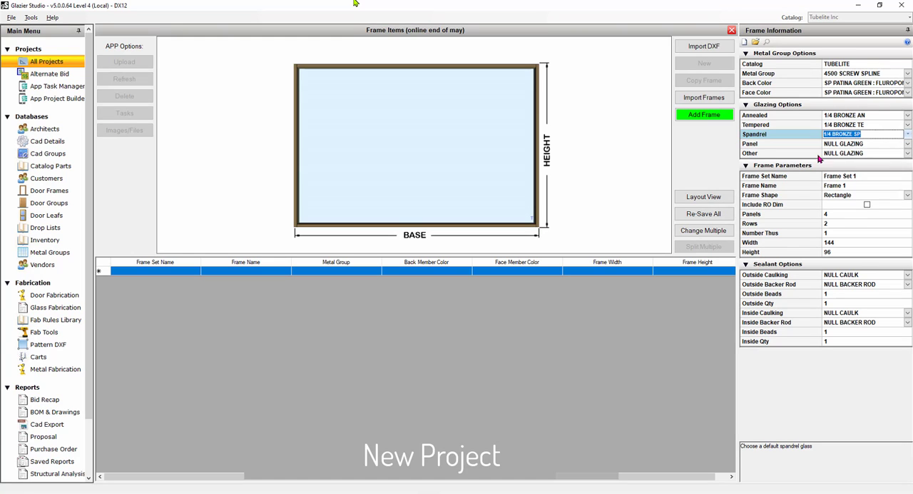
{"action": "left_click", "coordinate": [907, 144]}
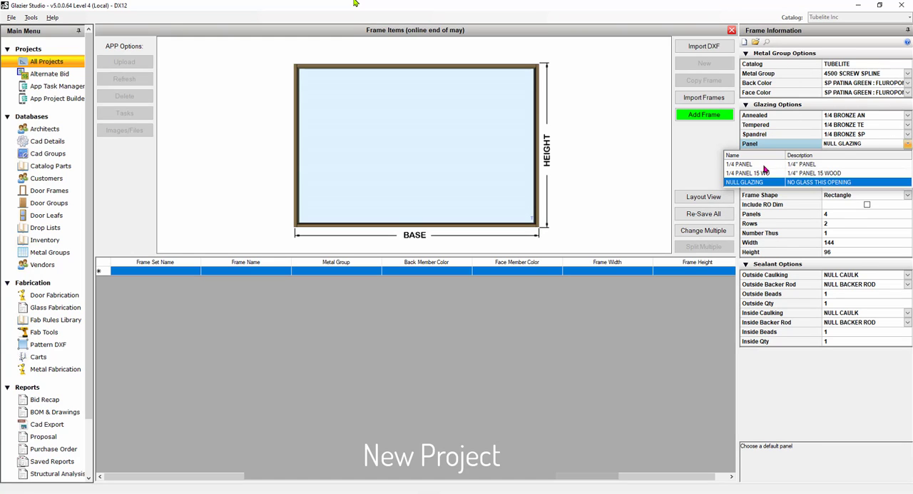
{"action": "left_click", "coordinate": [754, 166]}
{"action": "left_click", "coordinate": [713, 152]}
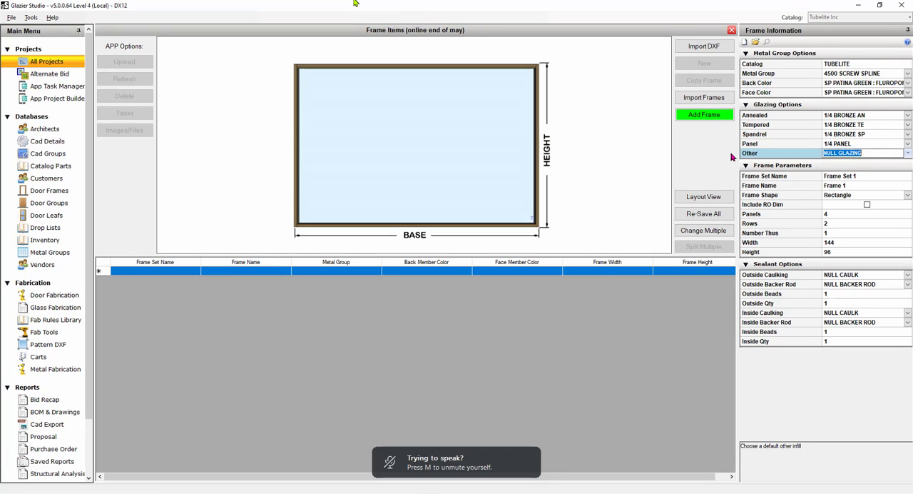
Name the frame set "INT SF" in the frame parameters.
{"action": "left_click", "coordinate": [863, 174]}
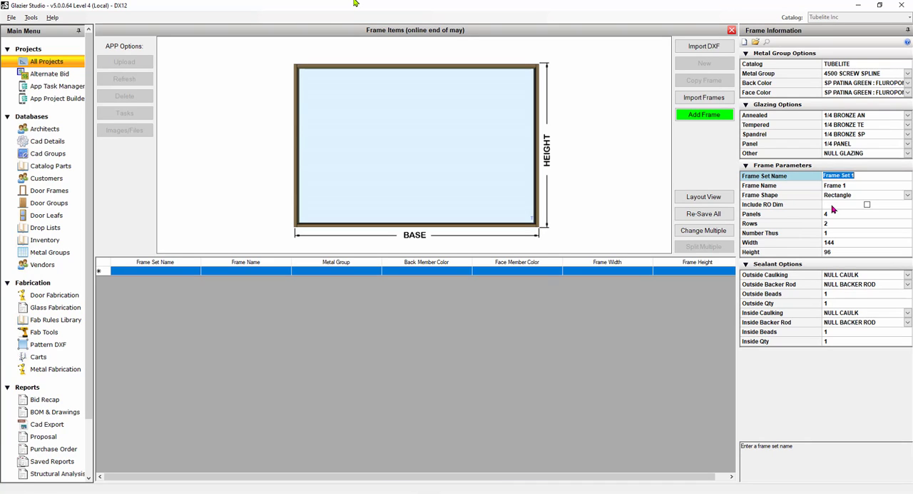
{"action": "type", "text": "int"}
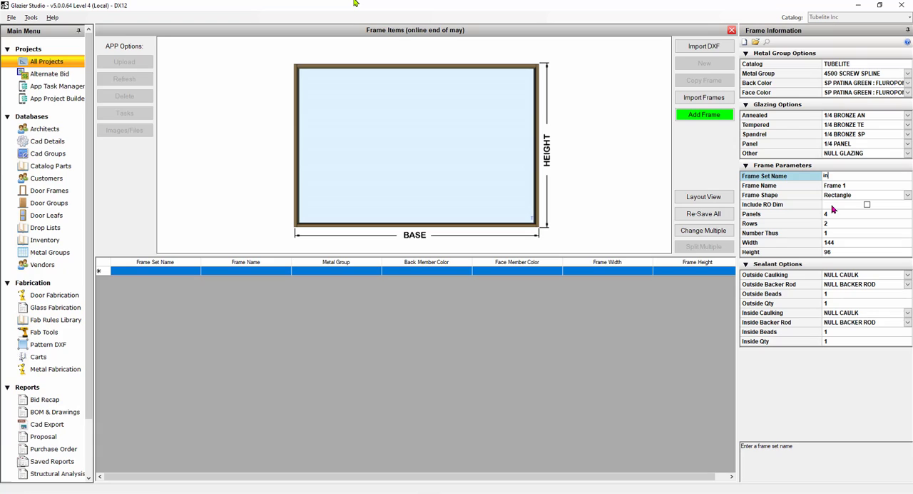
{"action": "key", "text": "BackSpace"}
{"action": "key", "text": "BackSpace"}
{"action": "key", "text": "BackSpace"}
{"action": "type", "text": "INT SF"}
{"action": "key", "text": "Tab"}
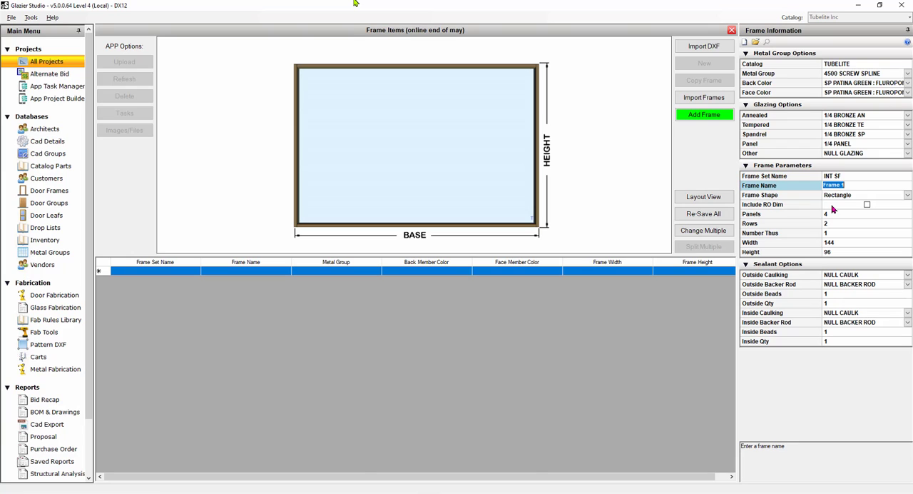
Name the frame "ELEV 101 BLDG 1 NORTHEAST".
{"action": "type", "text": "ELEV 101 BLD"}
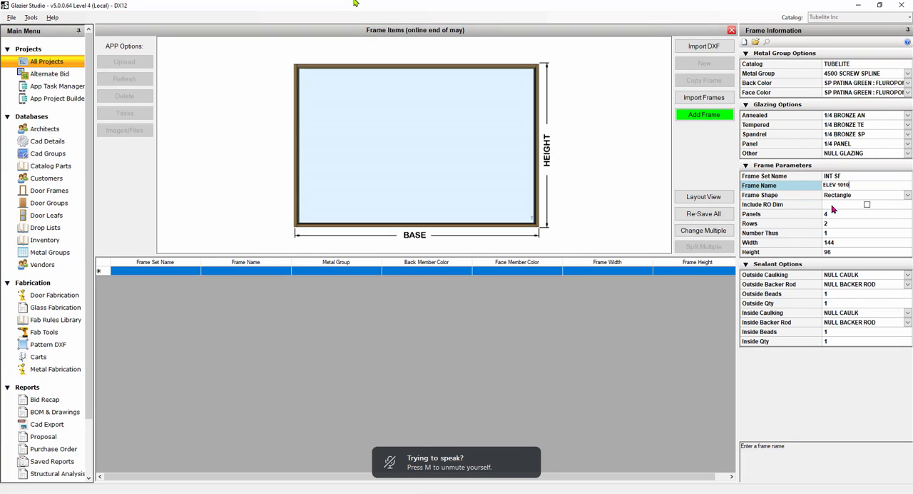
{"action": "type", "text": "G "}
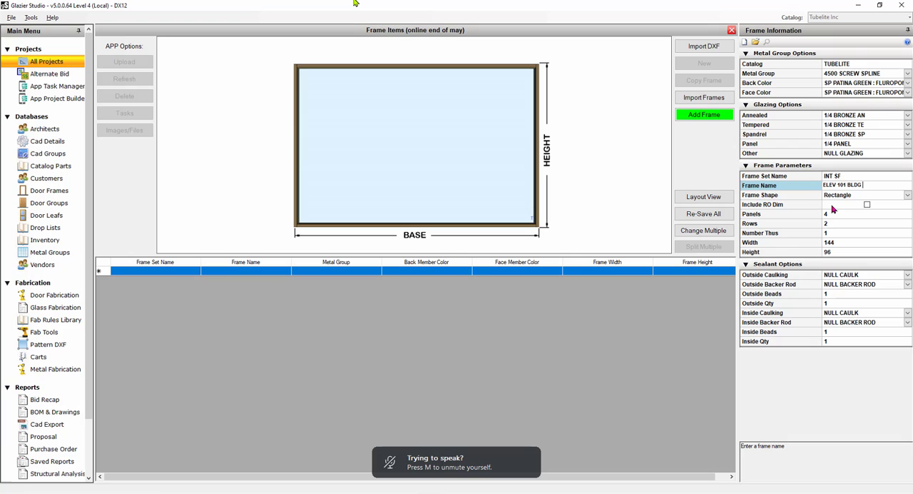
{"action": "type", "text": "1 NORTHEAST"}
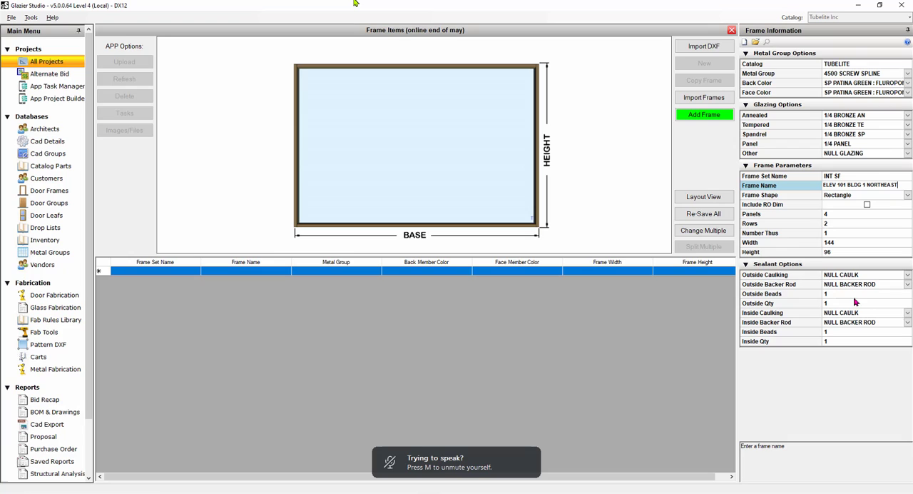
Choose Rectangle as the frame shape and include the rough opening (RO) dimension.
{"action": "left_click", "coordinate": [908, 196]}
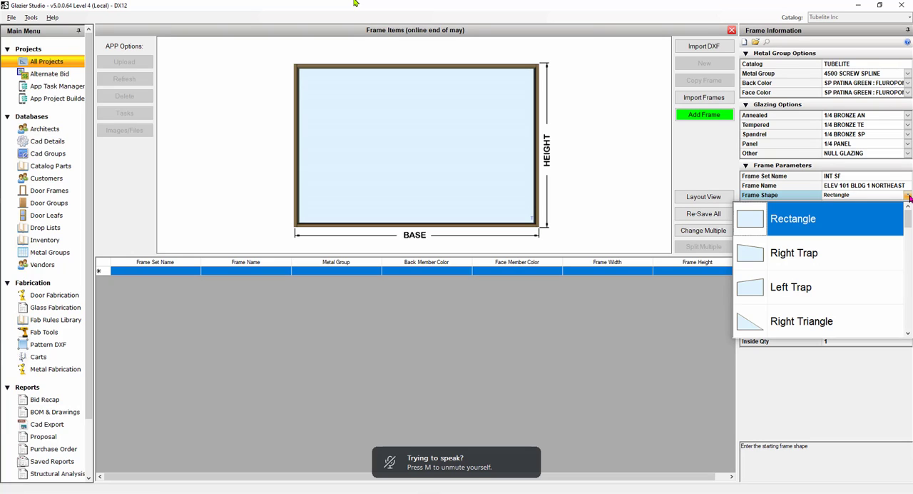
{"action": "left_click", "coordinate": [758, 220]}
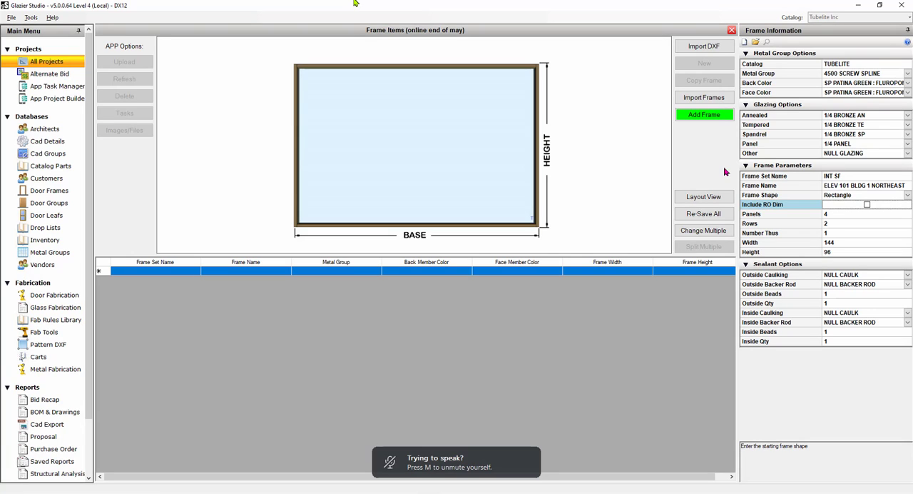
{"action": "left_click", "coordinate": [868, 206]}
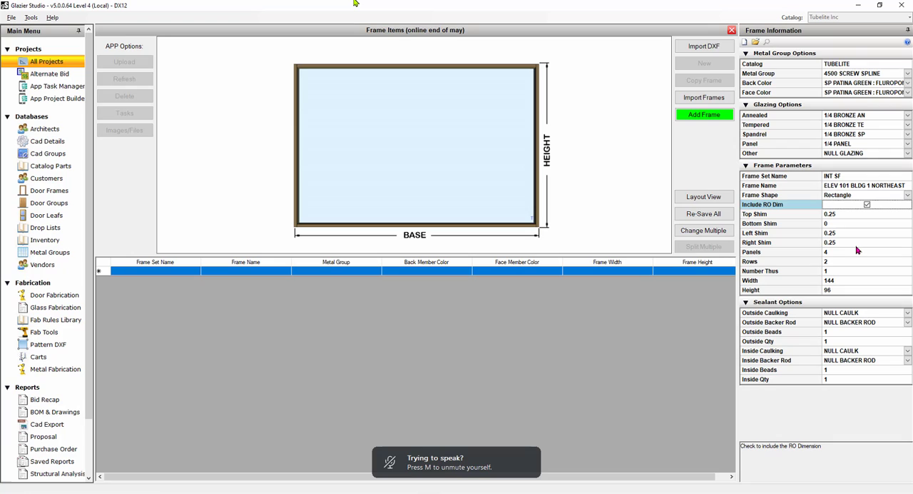
Set the frame to 2 panels and the number thus to 3.
{"action": "left_click", "coordinate": [833, 253]}
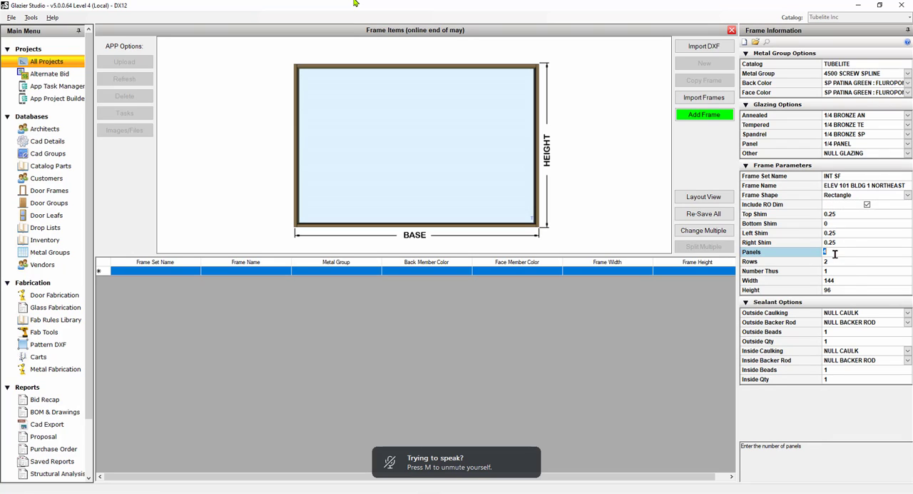
{"action": "type", "text": "2"}
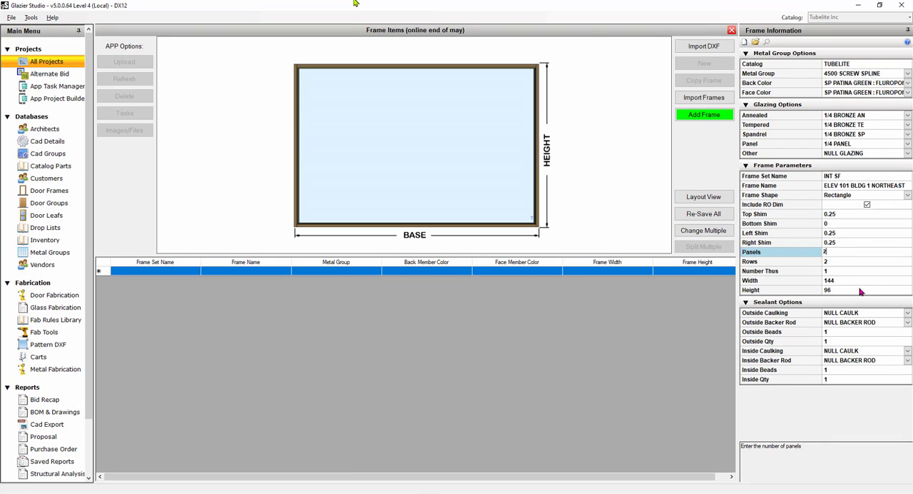
{"action": "key", "text": "Tab"}
{"action": "key", "text": "Tab"}
{"action": "type", "text": "3"}
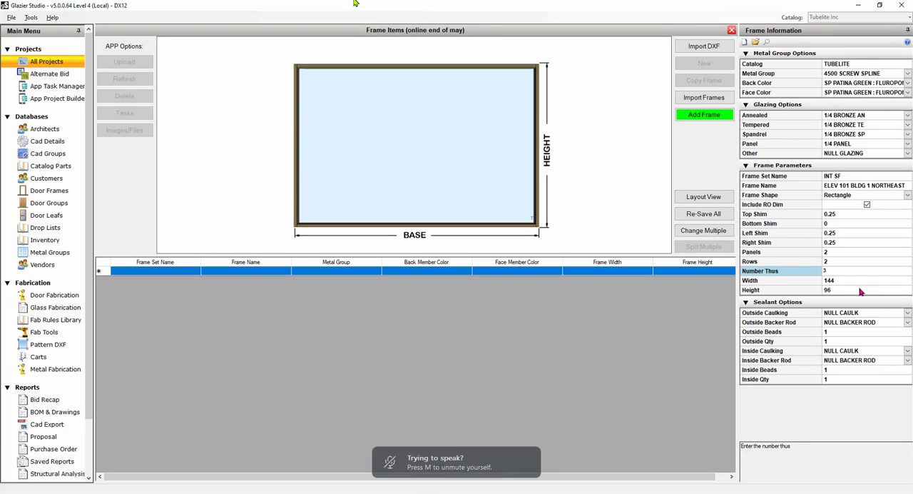
Set both the frame width and the frame height to 80.
{"action": "key", "text": "Tab"}
{"action": "type", "text": "80"}
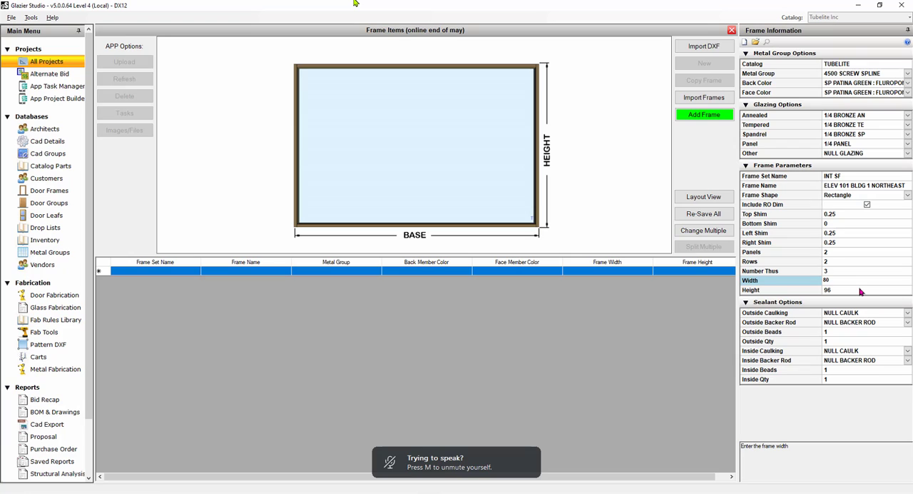
{"action": "key", "text": "Tab"}
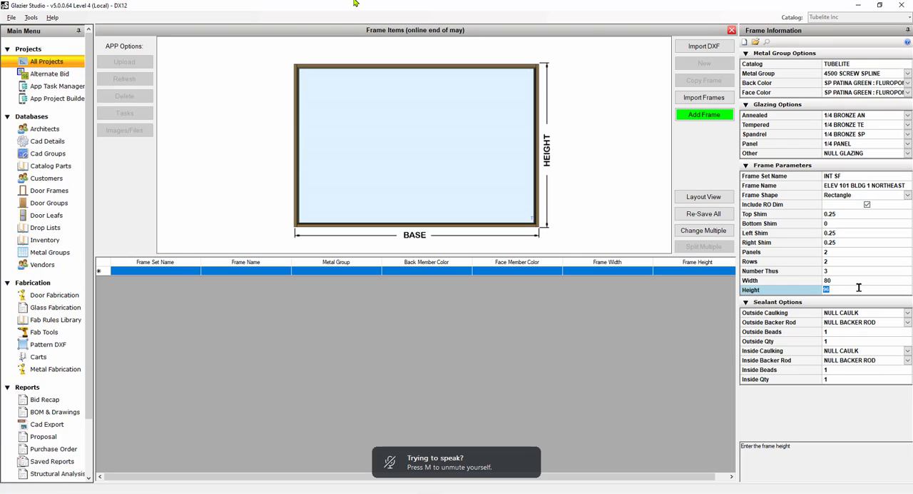
{"action": "type", "text": "80"}
{"action": "left_click", "coordinate": [839, 225]}
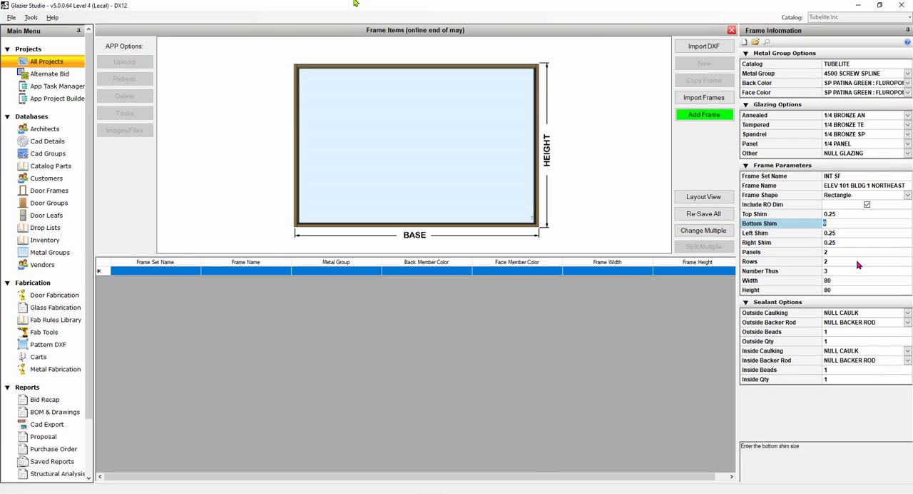
Set the outside caulking to SILICONE and the outside backer rod to 3/8 BACKER ROD in the sealant options.
{"action": "left_click", "coordinate": [909, 315]}
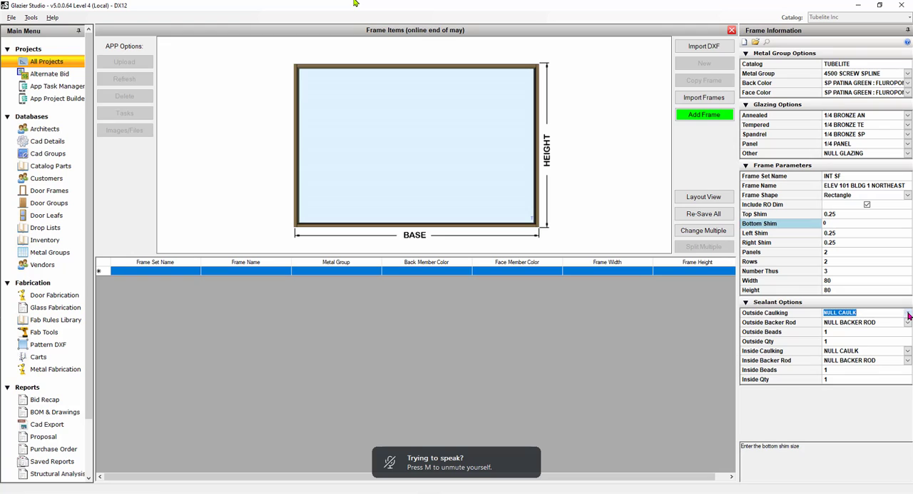
{"action": "left_click", "coordinate": [909, 315]}
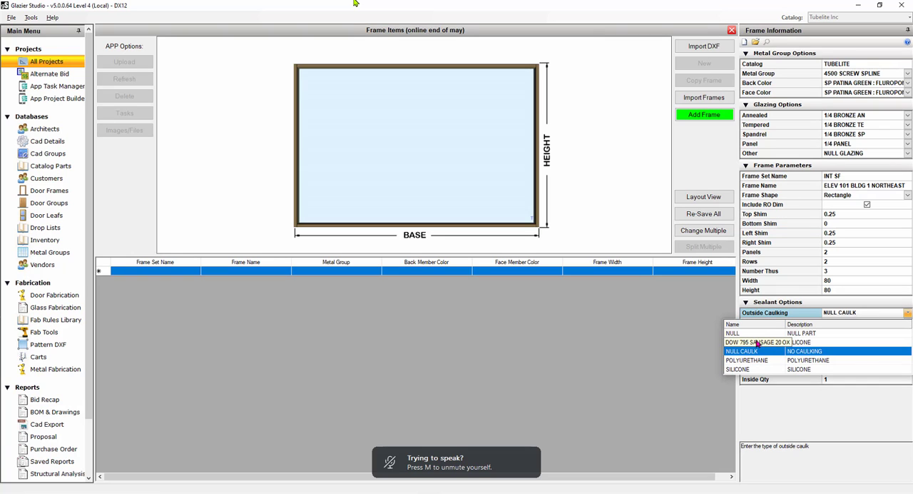
{"action": "left_click", "coordinate": [742, 370]}
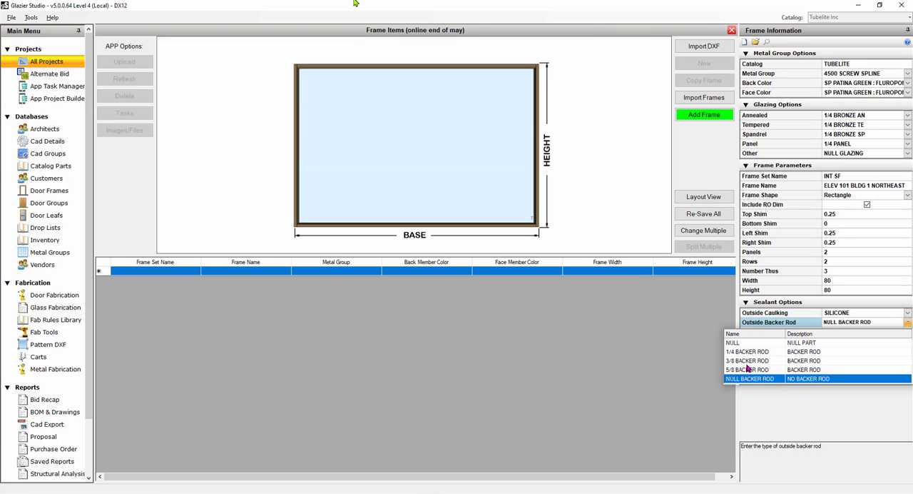
{"action": "left_click", "coordinate": [752, 361]}
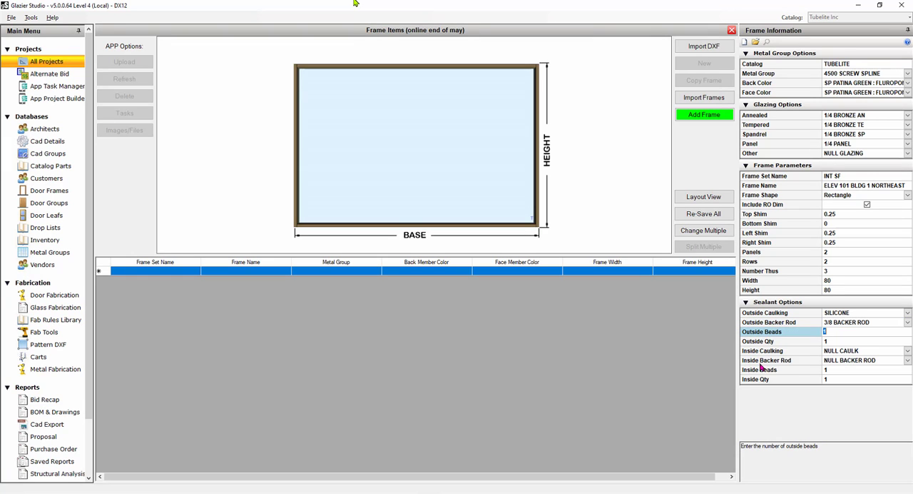
Set the inside caulking to SILICONE and the inside backer rod to 3/8 BACKER ROD in the sealant options.
{"action": "left_click", "coordinate": [908, 350]}
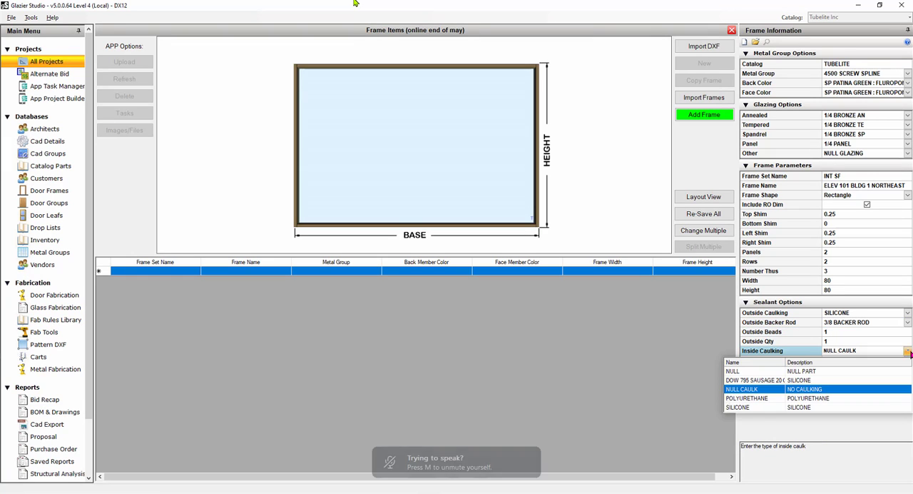
{"action": "left_click", "coordinate": [742, 407]}
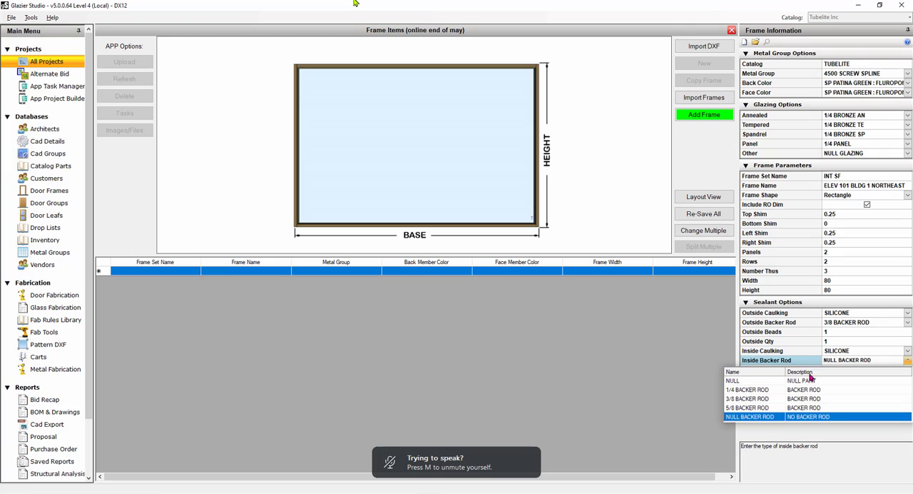
{"action": "left_click", "coordinate": [749, 399]}
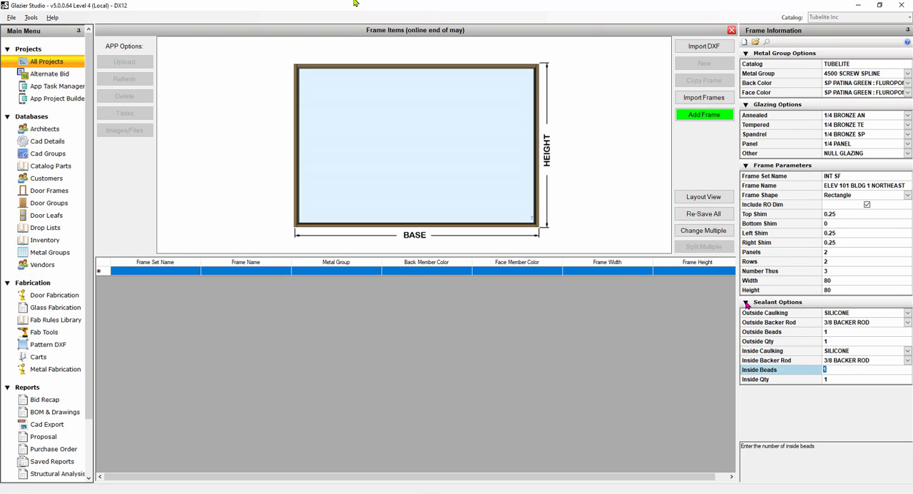
{"action": "left_click", "coordinate": [746, 304]}
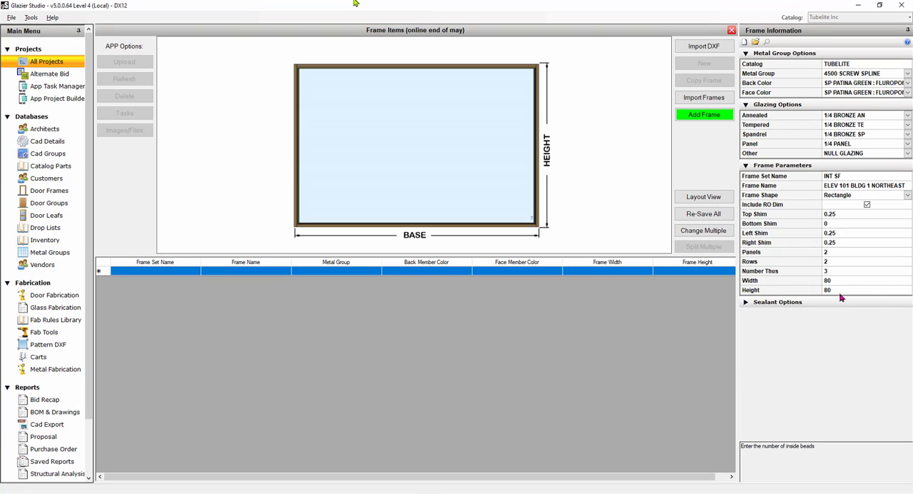
Check the frame's rows, width, height and sealant settings, and add the frame to the project.
{"action": "left_click", "coordinate": [842, 262]}
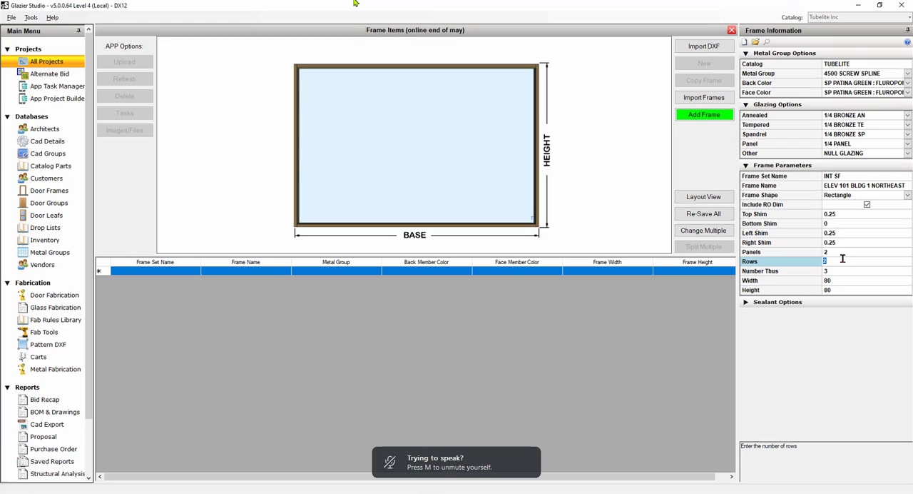
{"action": "key", "text": "Tab"}
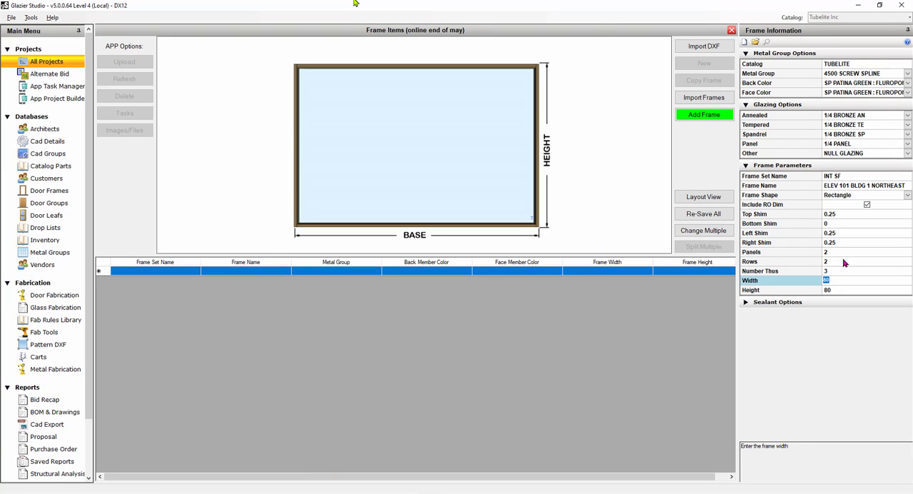
{"action": "key", "text": "Tab"}
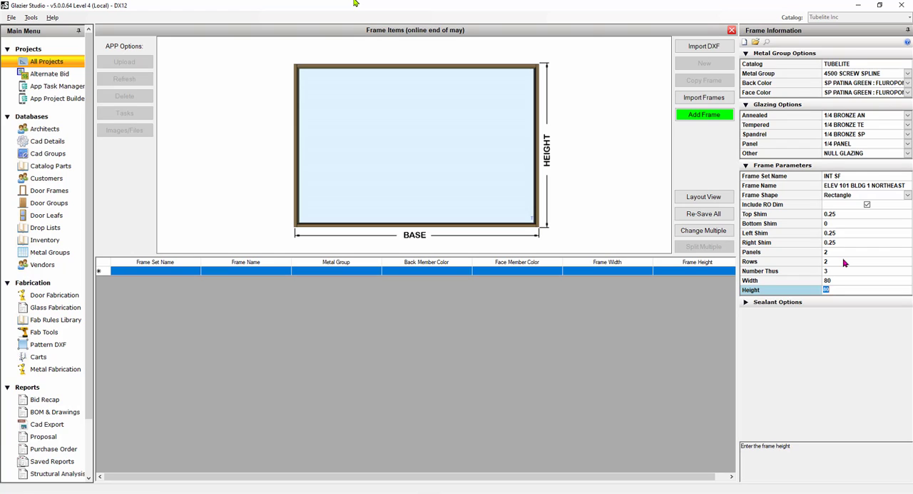
{"action": "key", "text": "Tab"}
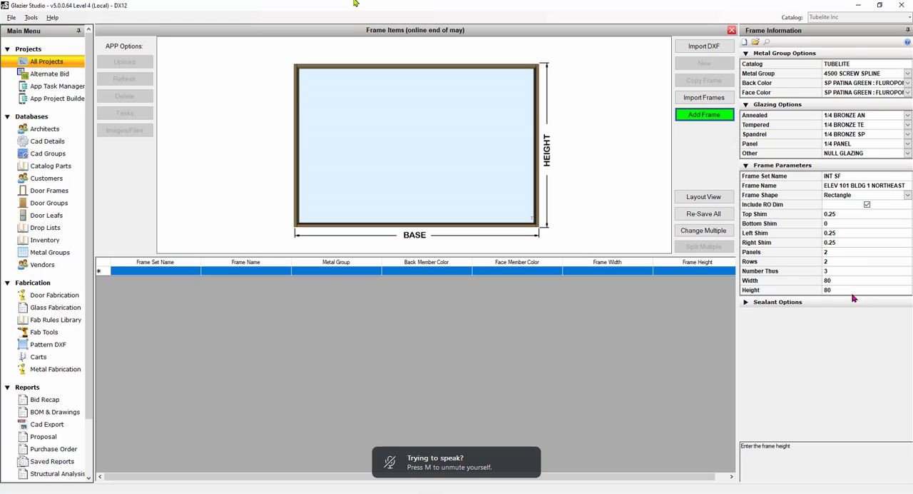
{"action": "left_click", "coordinate": [745, 302]}
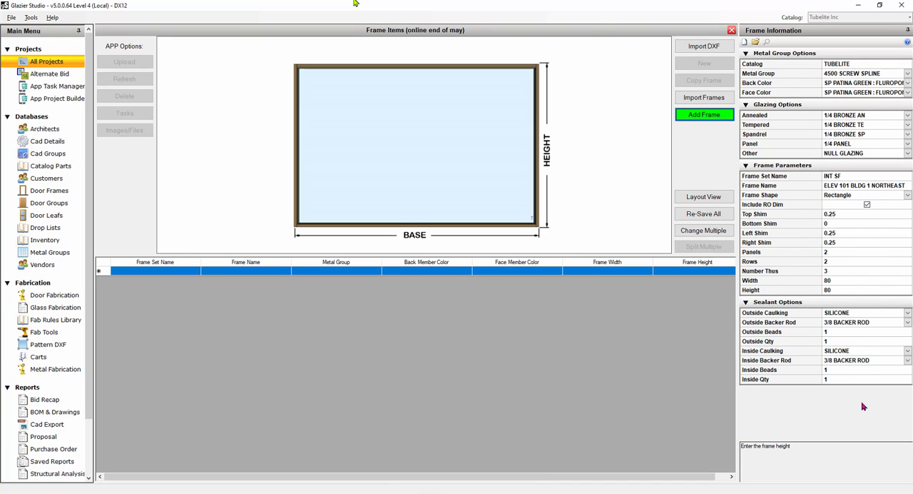
{"action": "left_click", "coordinate": [746, 301]}
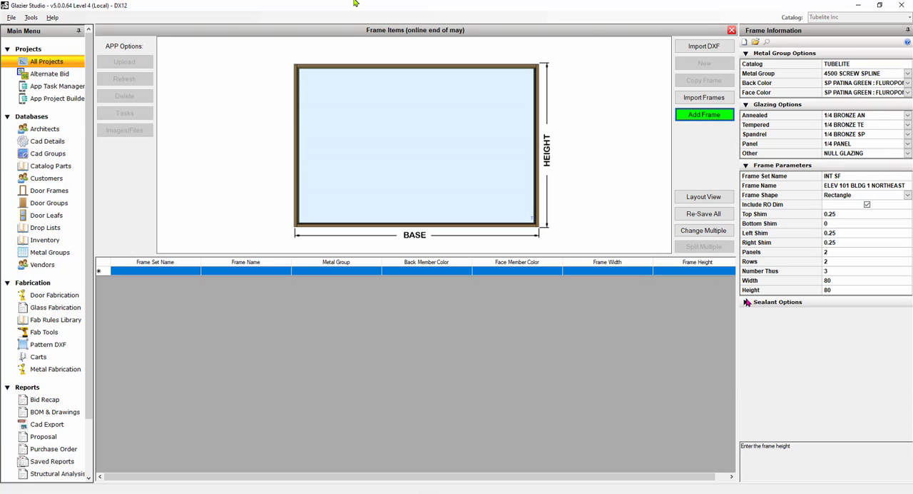
{"action": "left_click", "coordinate": [704, 115]}
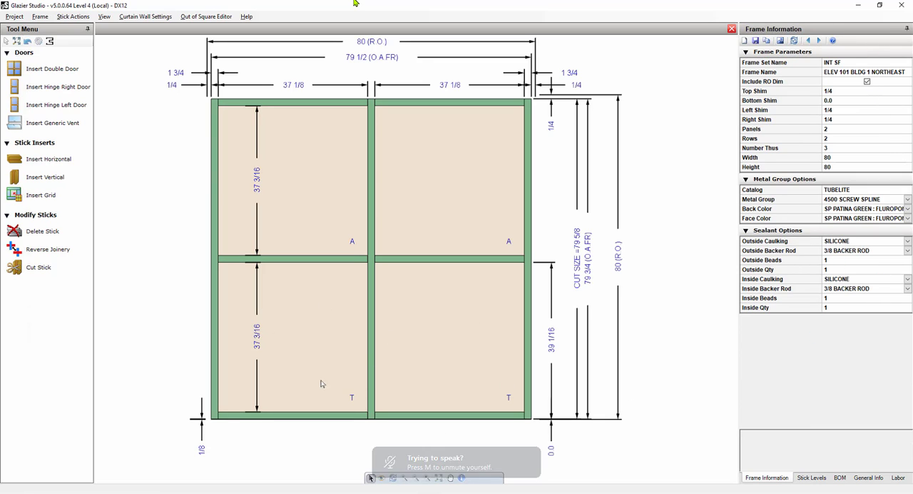
{"action": "mouse_move", "coordinate": [374, 394]}
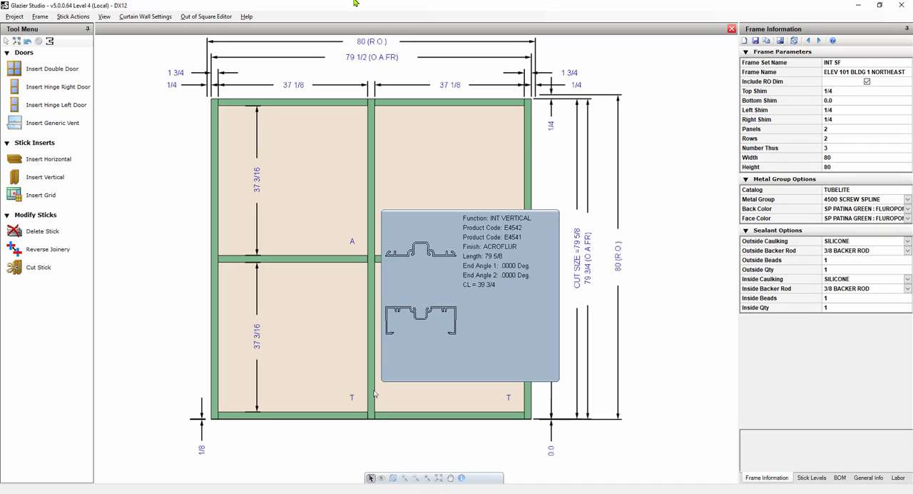
{"action": "left_click", "coordinate": [17, 20]}
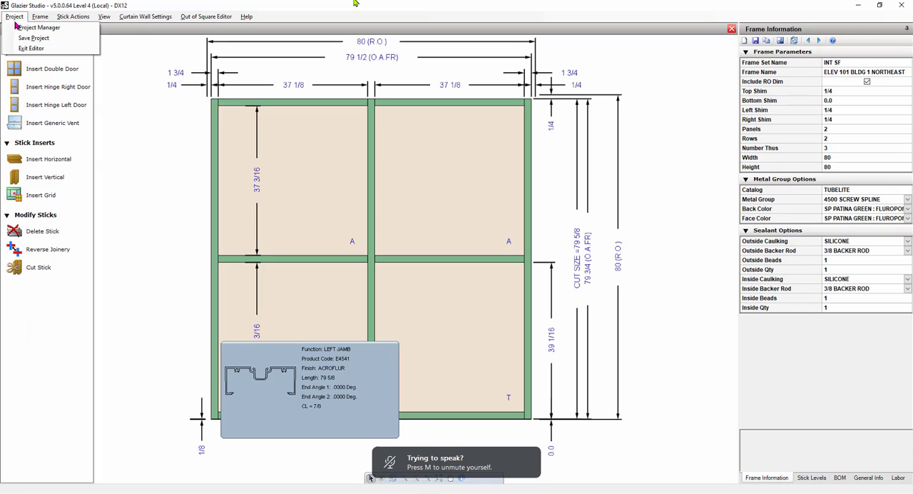
{"action": "mouse_move", "coordinate": [41, 18]}
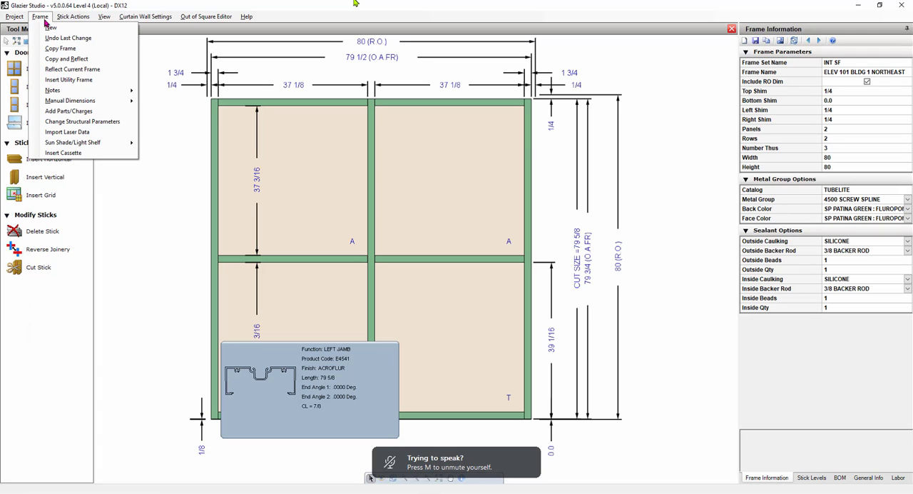
{"action": "mouse_move", "coordinate": [68, 19]}
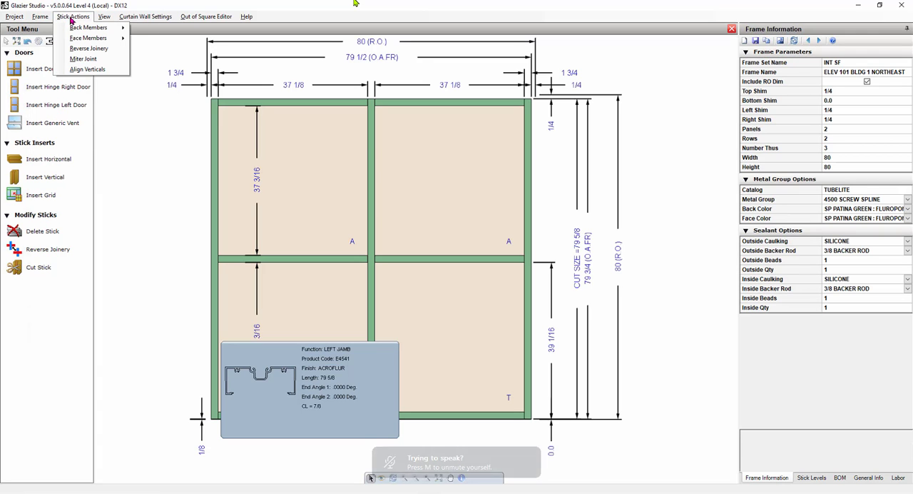
{"action": "left_click", "coordinate": [72, 17]}
{"action": "left_click", "coordinate": [104, 17]}
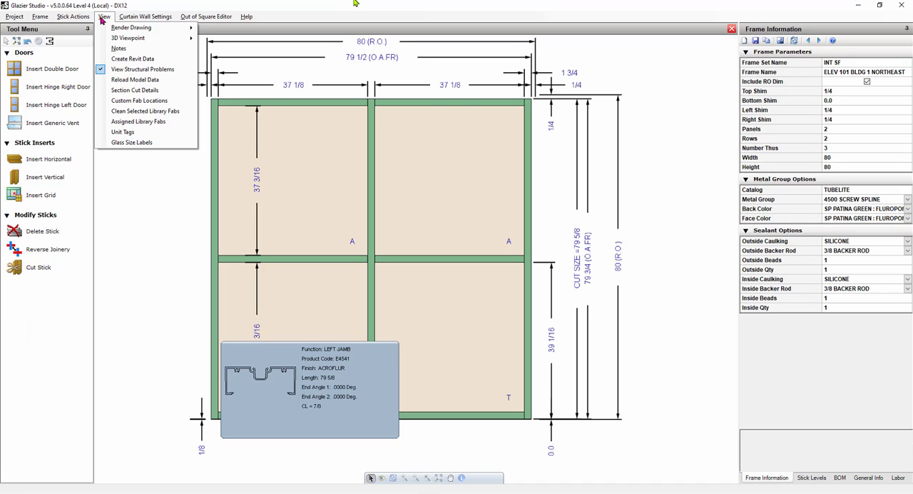
{"action": "left_click", "coordinate": [102, 18]}
{"action": "left_click", "coordinate": [141, 19]}
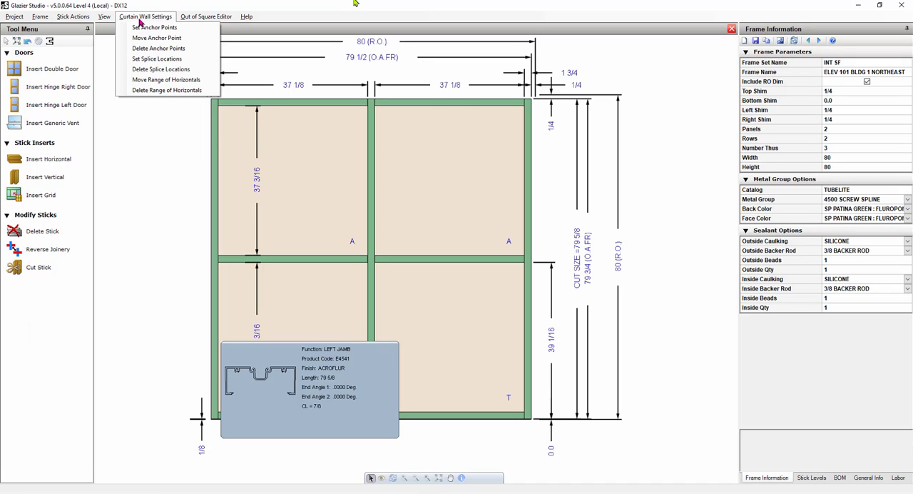
{"action": "mouse_move", "coordinate": [214, 18]}
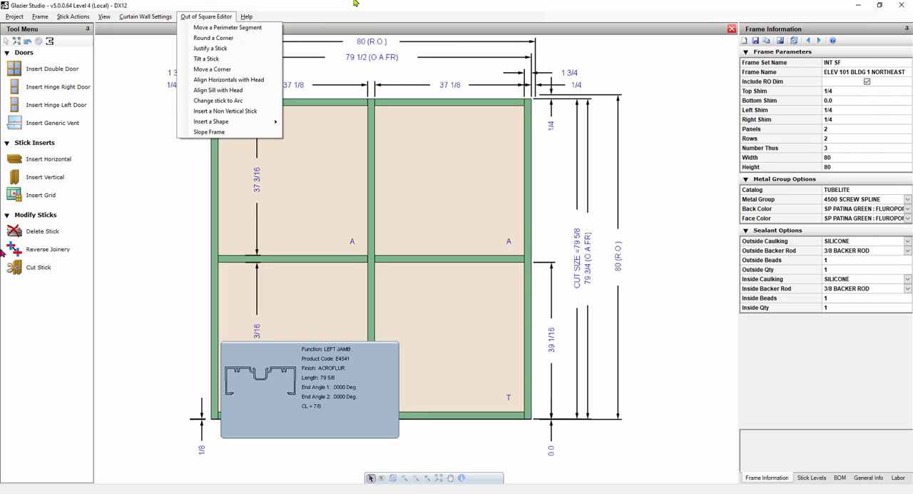
{"action": "mouse_move", "coordinate": [153, 16]}
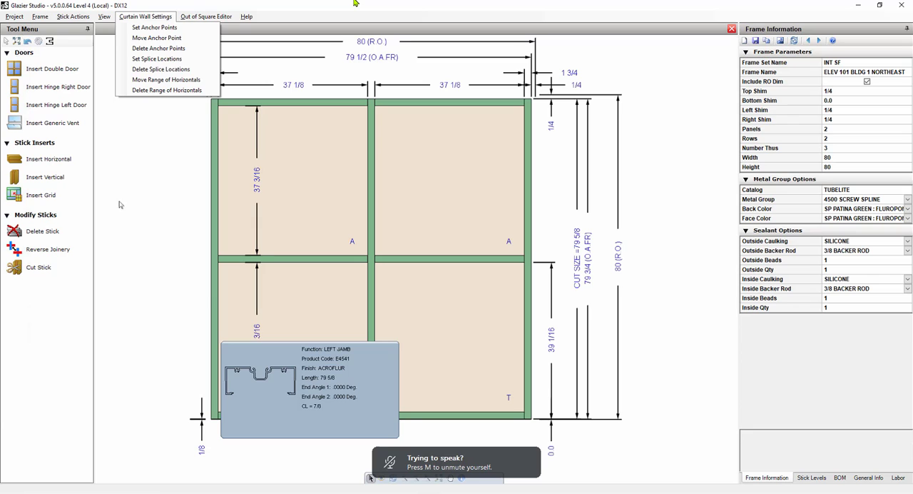
{"action": "mouse_move", "coordinate": [104, 16]}
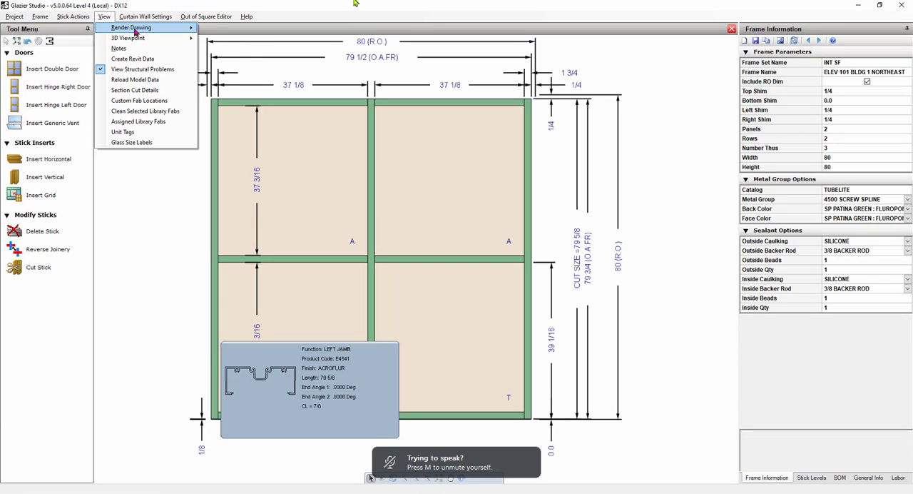
{"action": "mouse_move", "coordinate": [135, 32]}
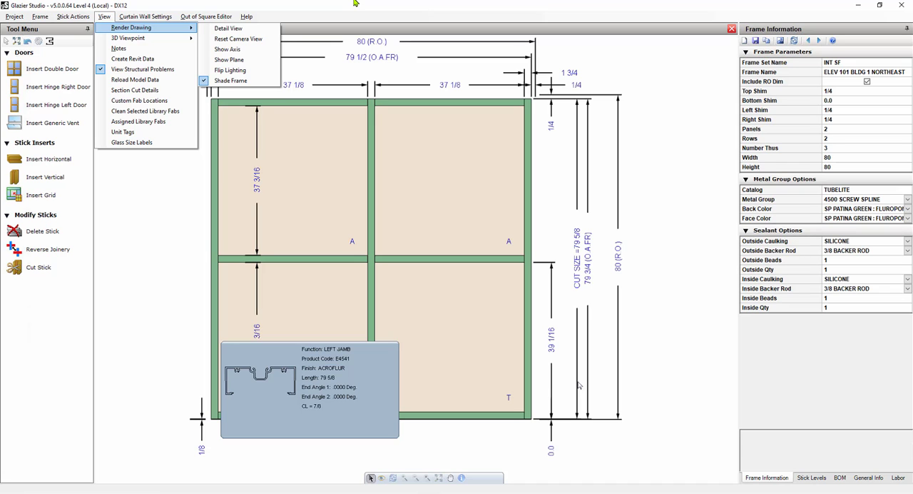
{"action": "mouse_move", "coordinate": [73, 17]}
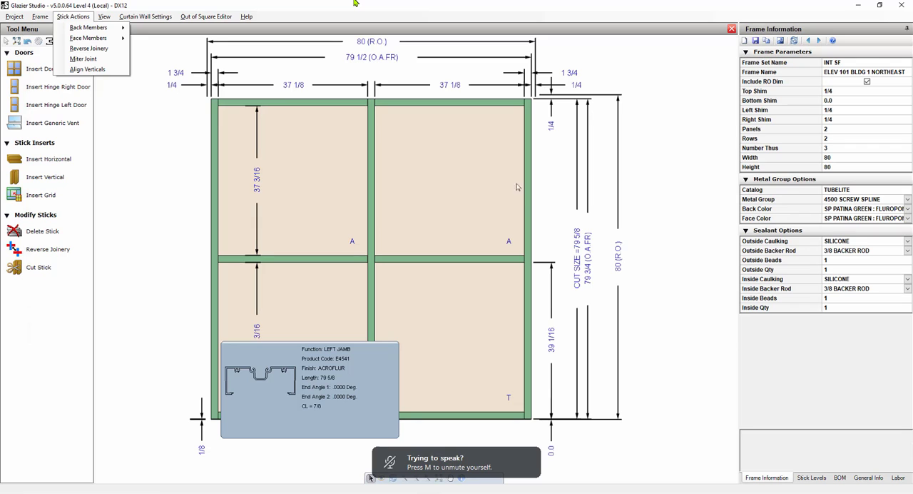
{"action": "left_click", "coordinate": [678, 218]}
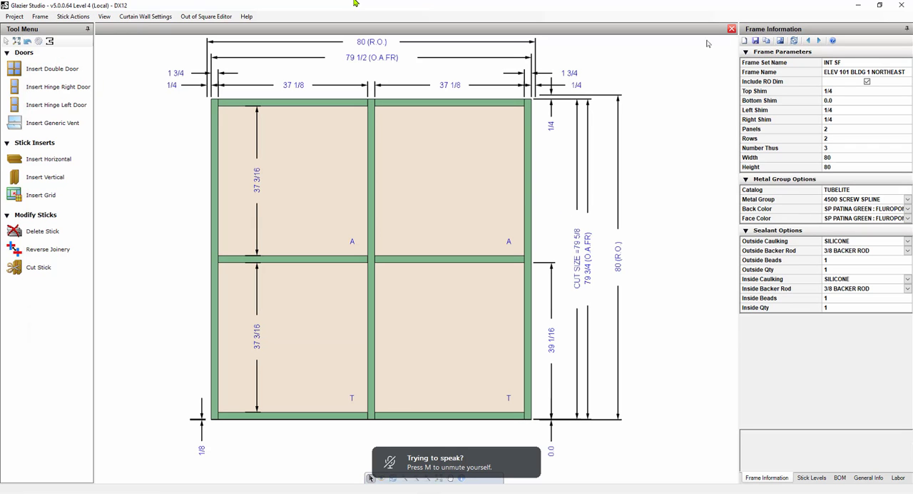
{"action": "left_click", "coordinate": [755, 42]}
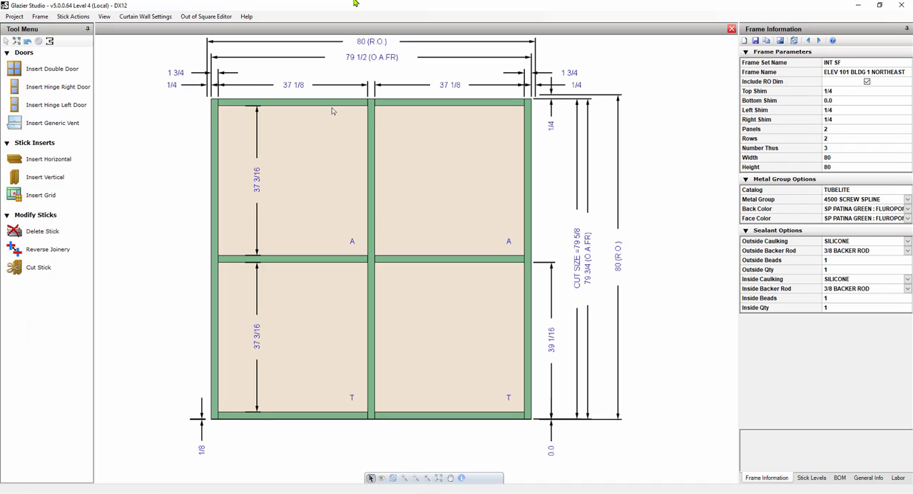
Examine the glass lite details and the first panel's sill, including its outside stop sill and sill receptor components.
{"action": "mouse_move", "coordinate": [443, 340]}
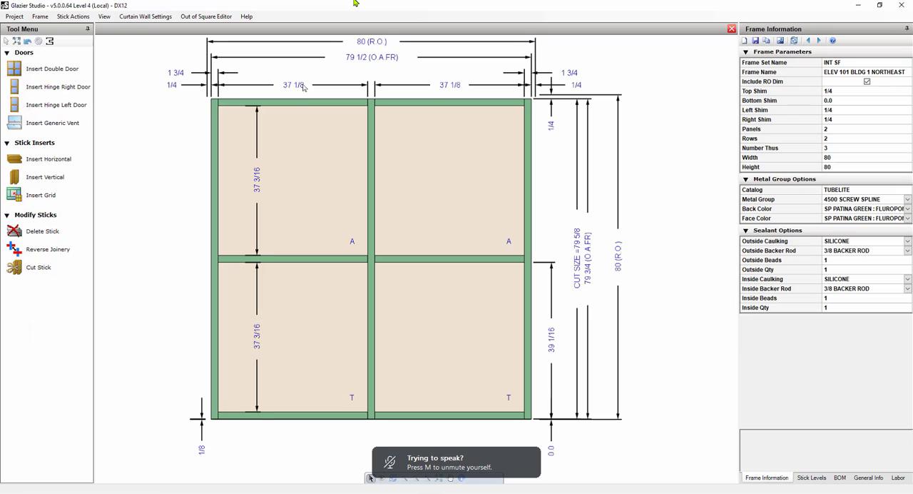
{"action": "mouse_move", "coordinate": [261, 198]}
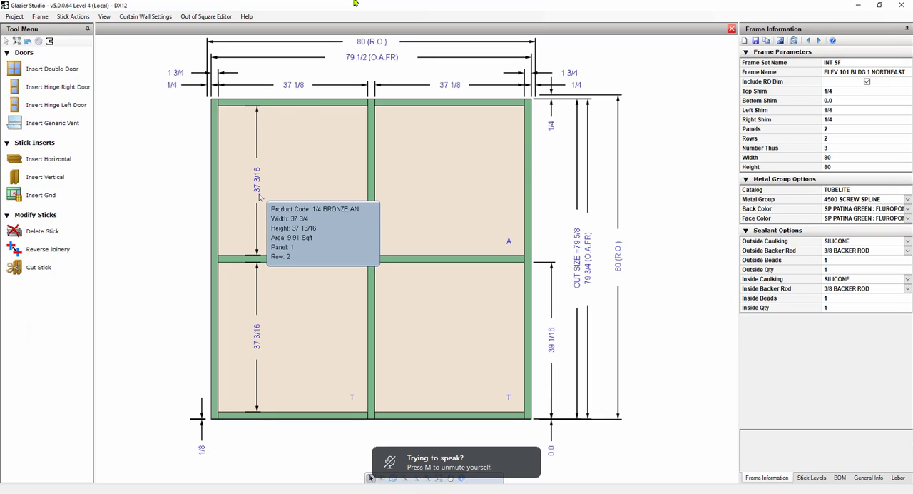
{"action": "mouse_move", "coordinate": [279, 336]}
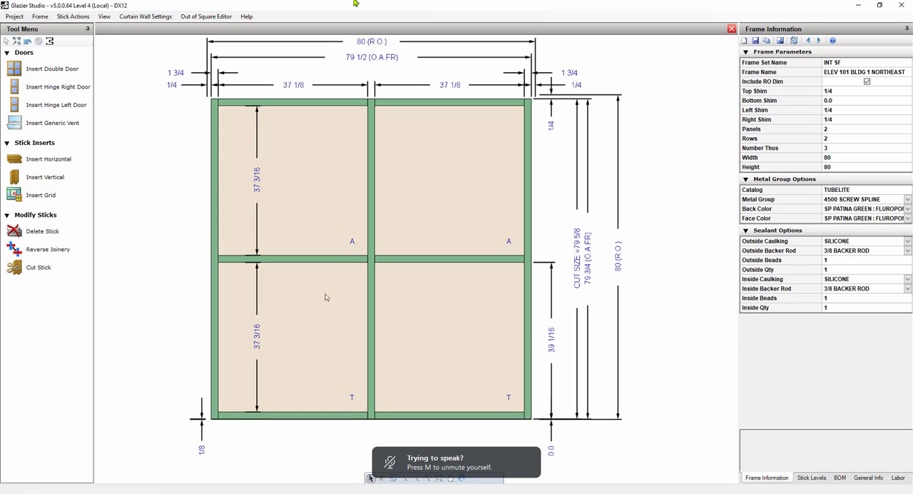
{"action": "mouse_move", "coordinate": [385, 364]}
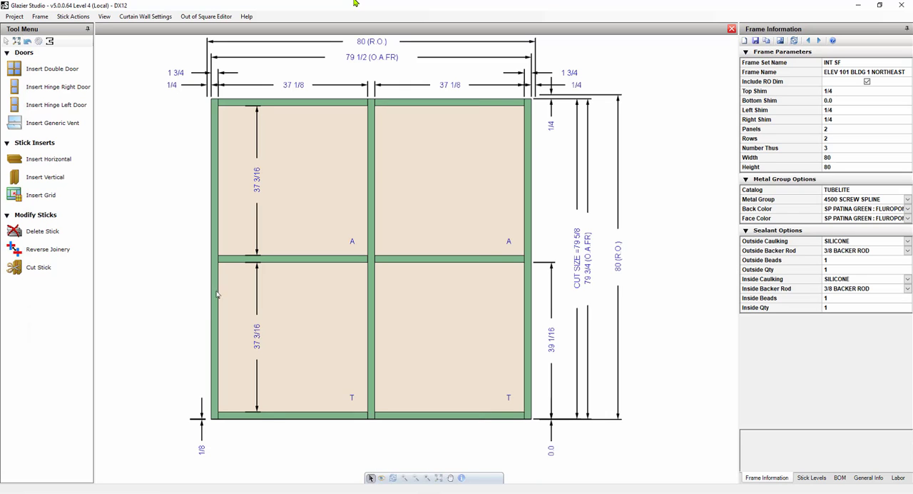
{"action": "left_click", "coordinate": [275, 417]}
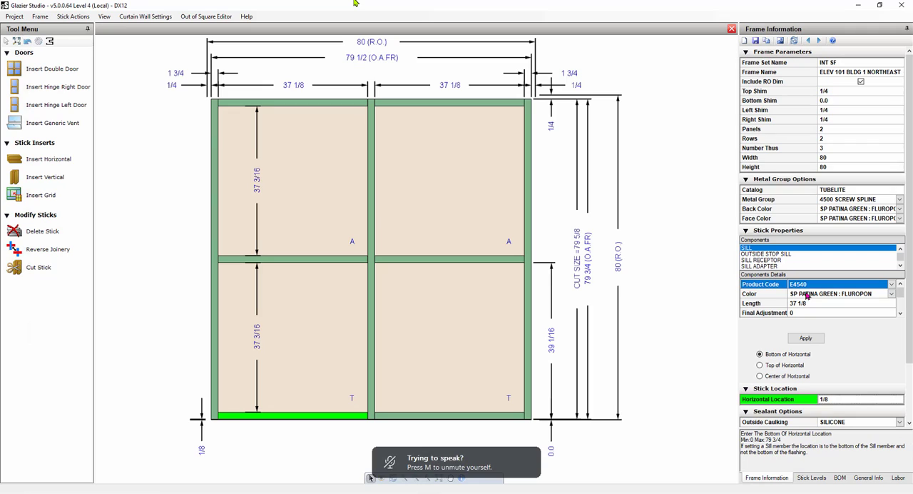
{"action": "left_click", "coordinate": [778, 254]}
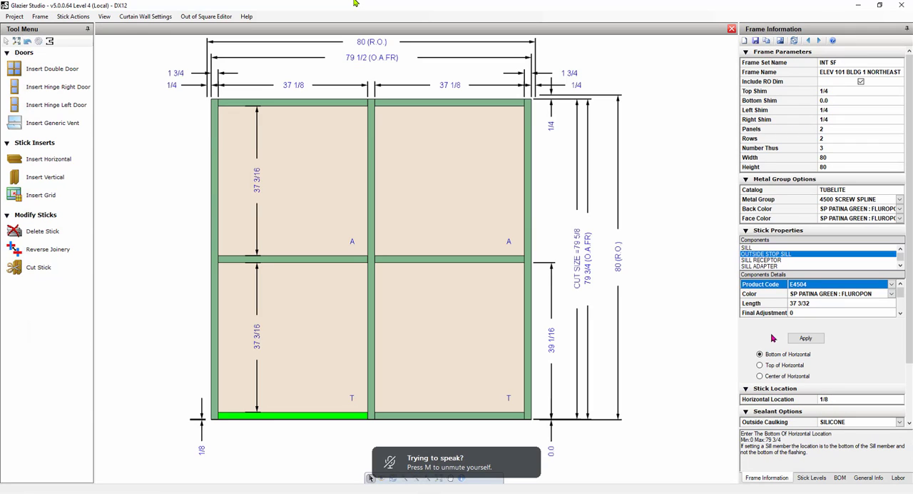
{"action": "left_click", "coordinate": [775, 261]}
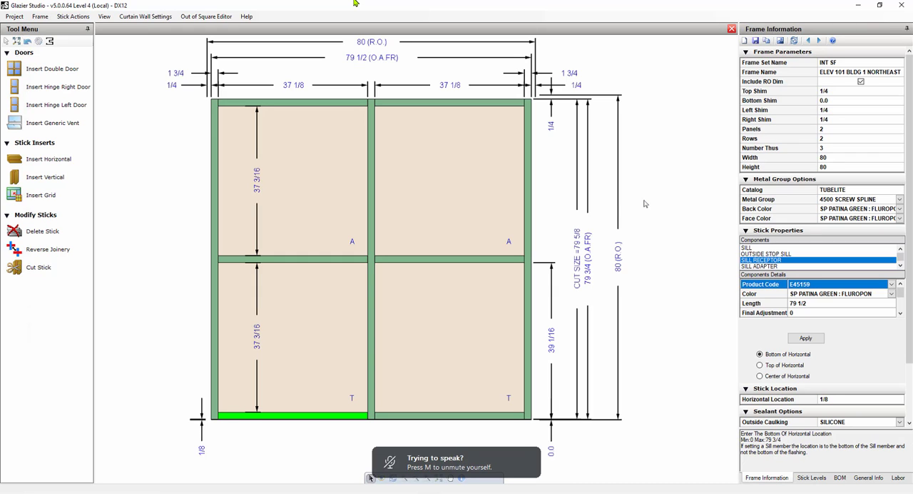
{"action": "left_click", "coordinate": [667, 267]}
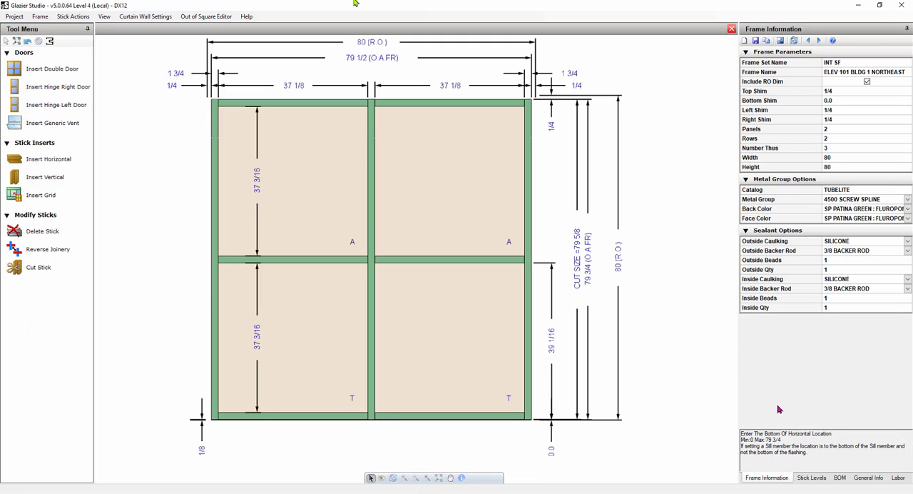
Open the frame's bill of materials and compare its metal parts with the sill, head and horizontal members in the drawing.
{"action": "left_click", "coordinate": [842, 478]}
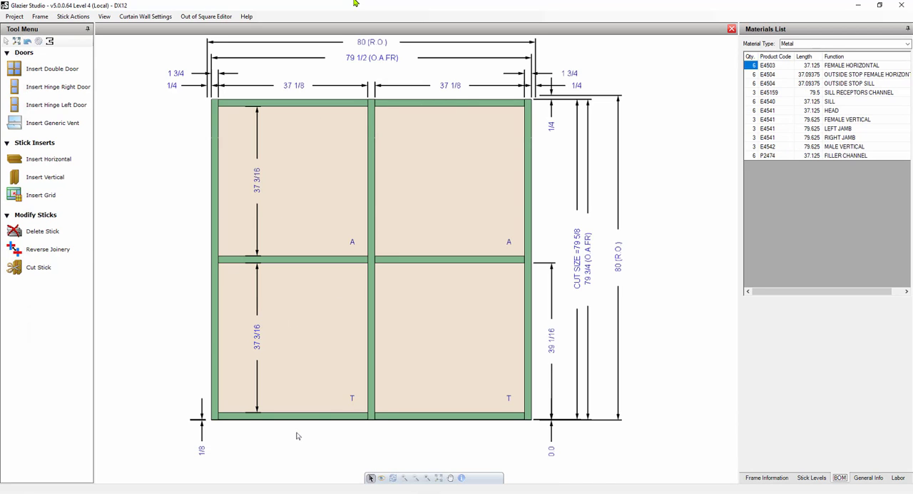
{"action": "mouse_move", "coordinate": [301, 417]}
{"action": "mouse_move", "coordinate": [264, 421]}
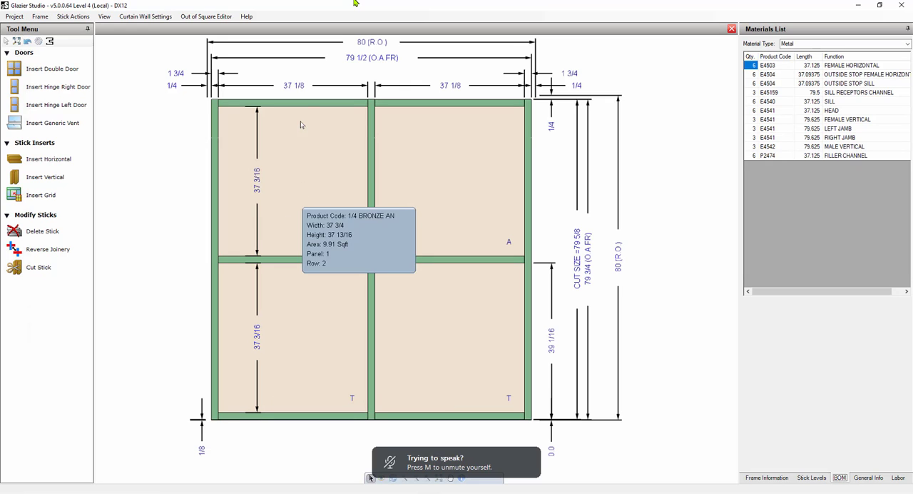
{"action": "mouse_move", "coordinate": [304, 107]}
{"action": "mouse_move", "coordinate": [278, 264]}
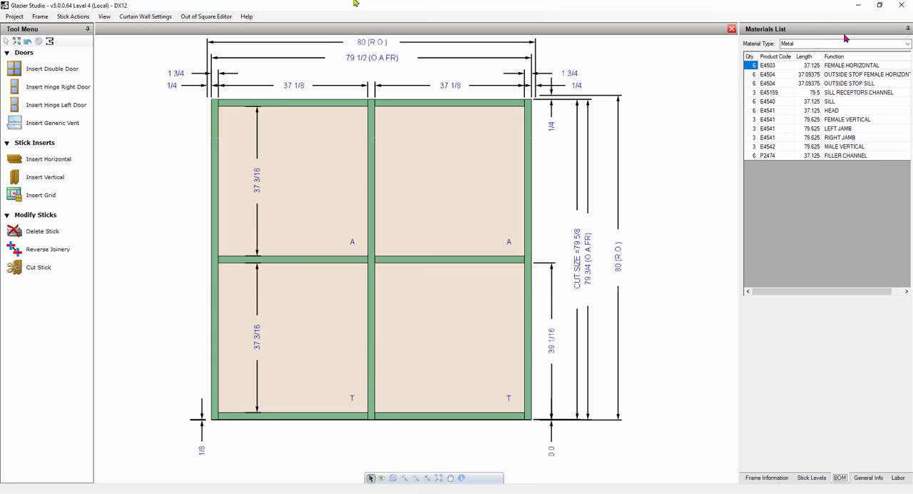
Review the frame's bill of materials for metal parts, hardware, glass, and vinyl and sealants.
{"action": "left_click", "coordinate": [806, 75]}
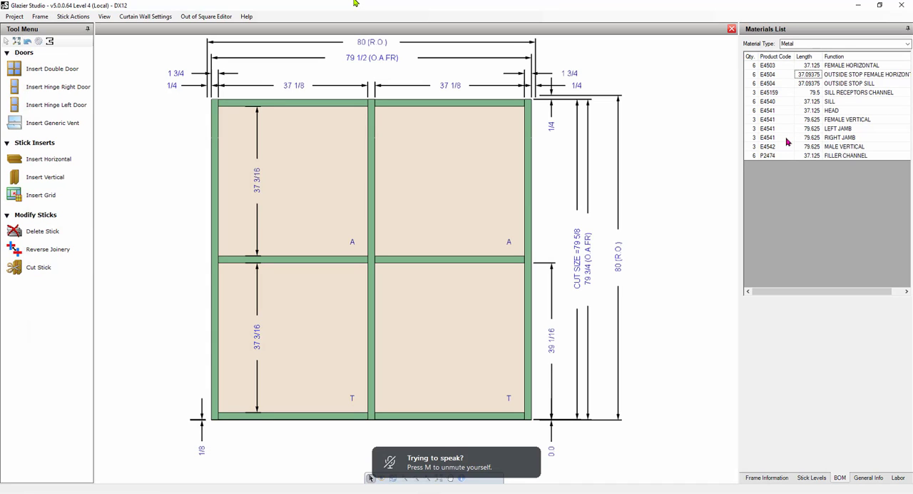
{"action": "left_click", "coordinate": [777, 93]}
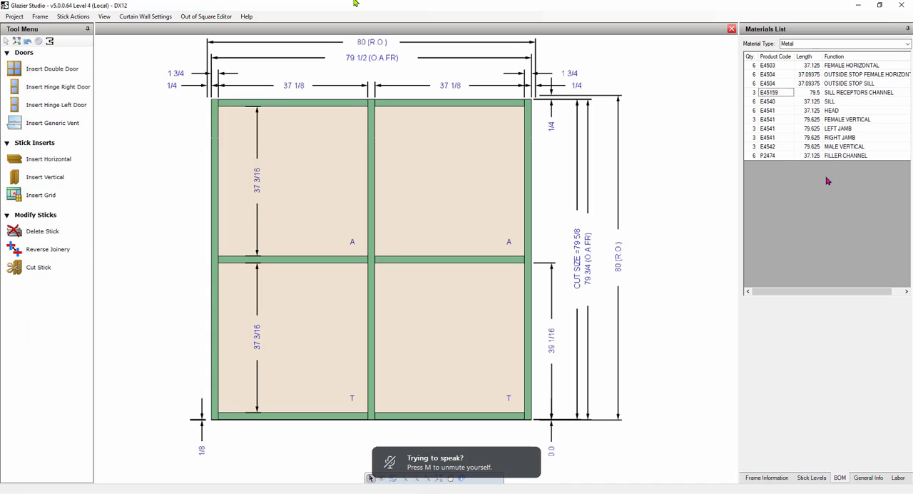
{"action": "left_click", "coordinate": [820, 121]}
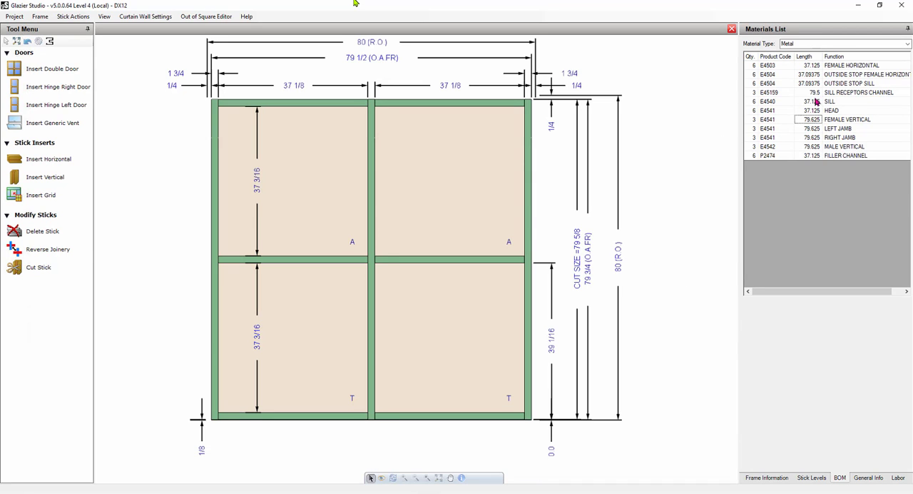
{"action": "left_click", "coordinate": [767, 95]}
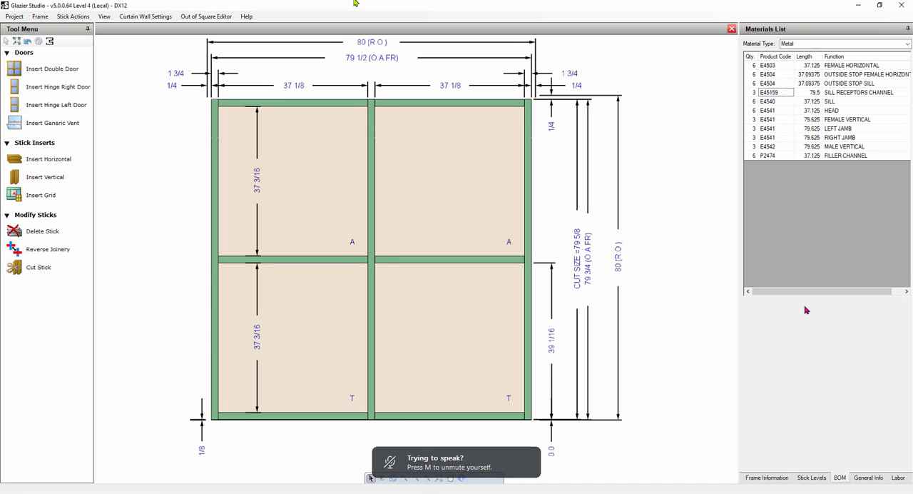
{"action": "left_click", "coordinate": [908, 44]}
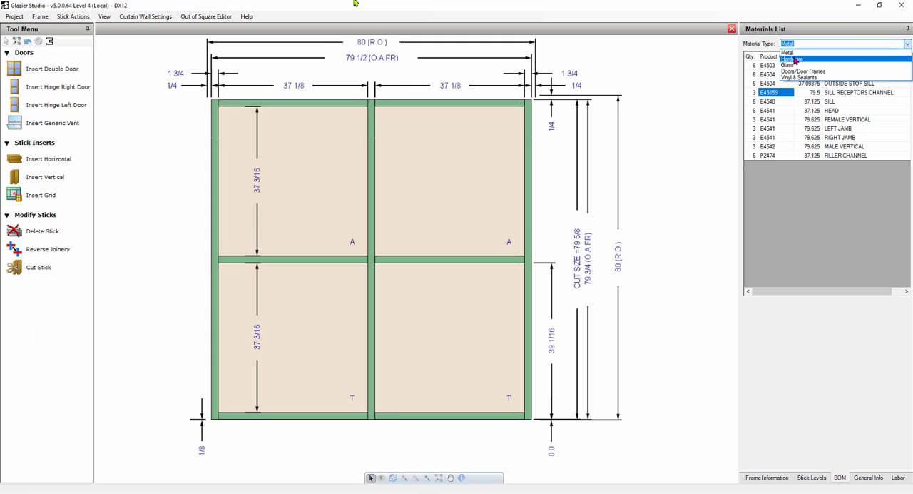
{"action": "left_click", "coordinate": [792, 60]}
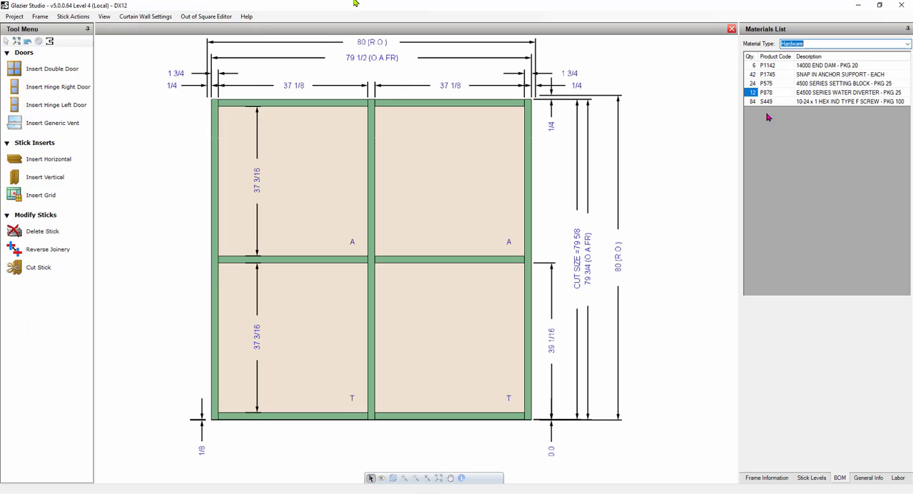
{"action": "left_click", "coordinate": [906, 45]}
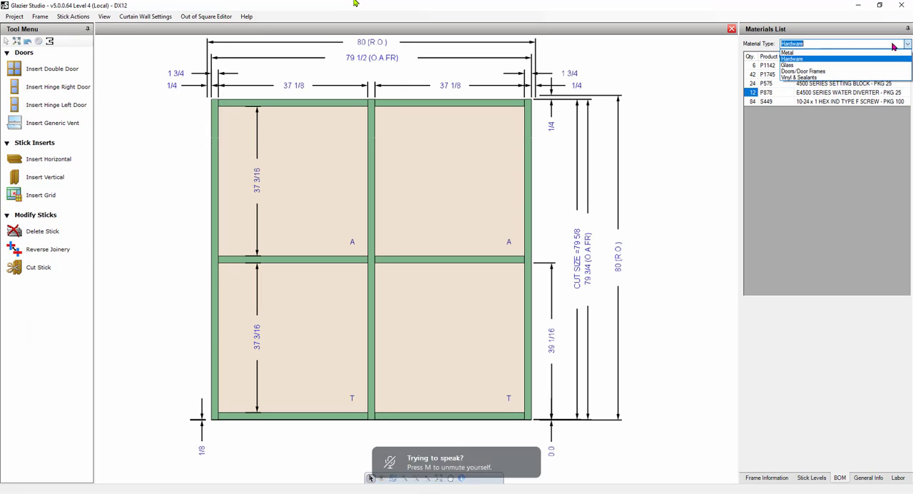
{"action": "left_click", "coordinate": [789, 65]}
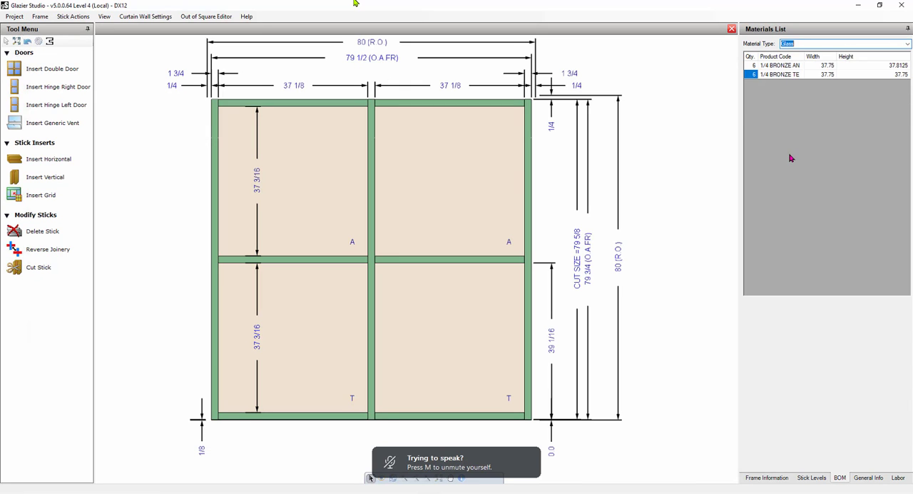
{"action": "left_click", "coordinate": [907, 45]}
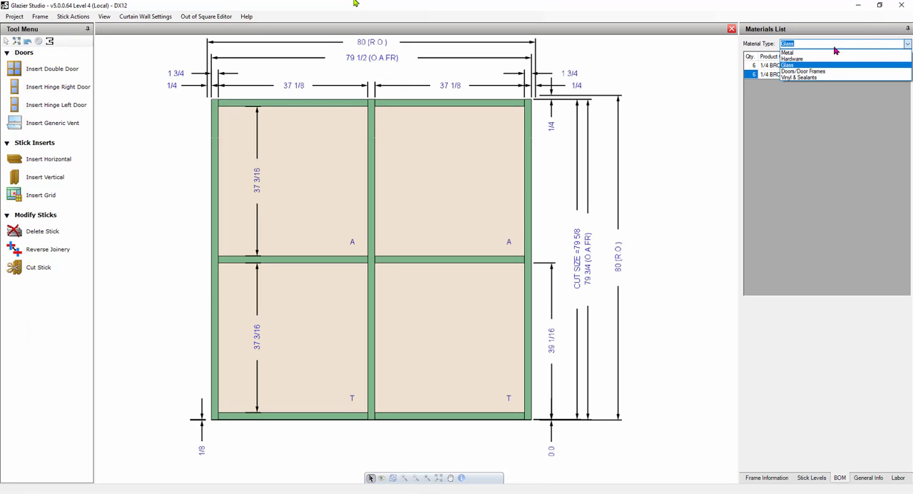
{"action": "left_click", "coordinate": [806, 77]}
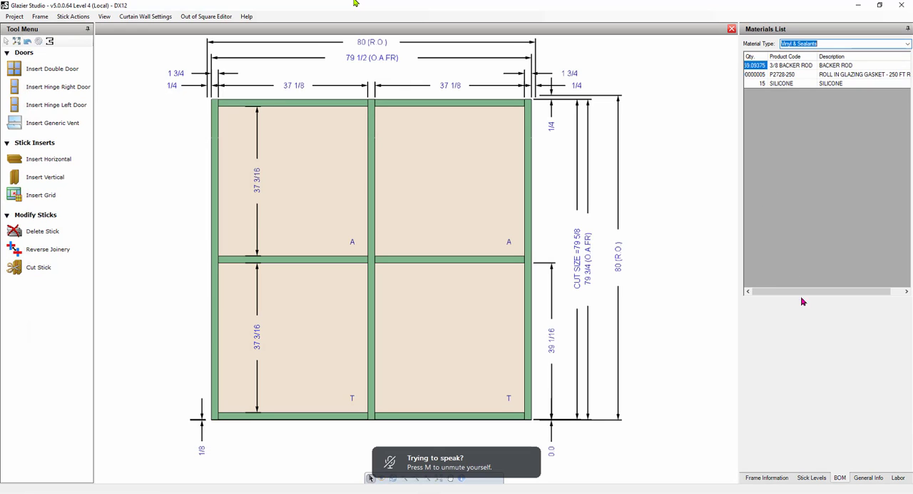
Modify the frame's 4500 SCREW SPLINE metal group and name the copy 4500 SCREW SPLINE NO SILL CHANNEL.
{"action": "left_click", "coordinate": [765, 476]}
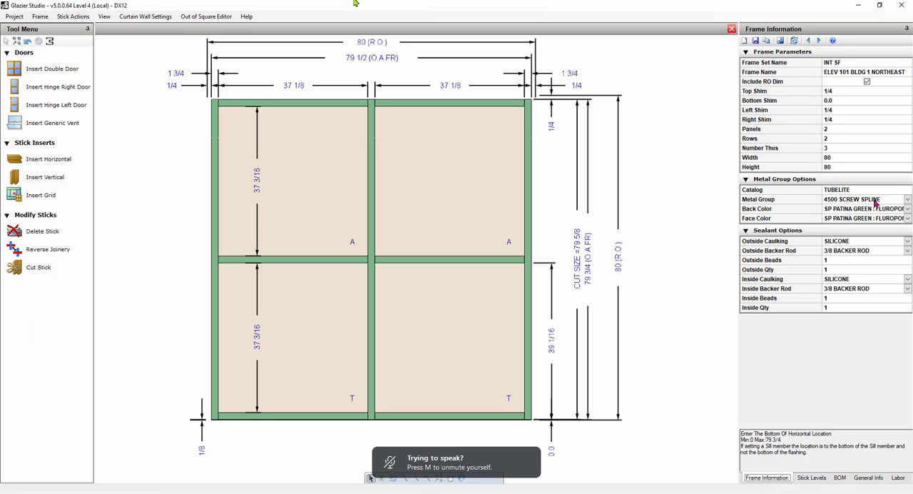
{"action": "left_click", "coordinate": [907, 200]}
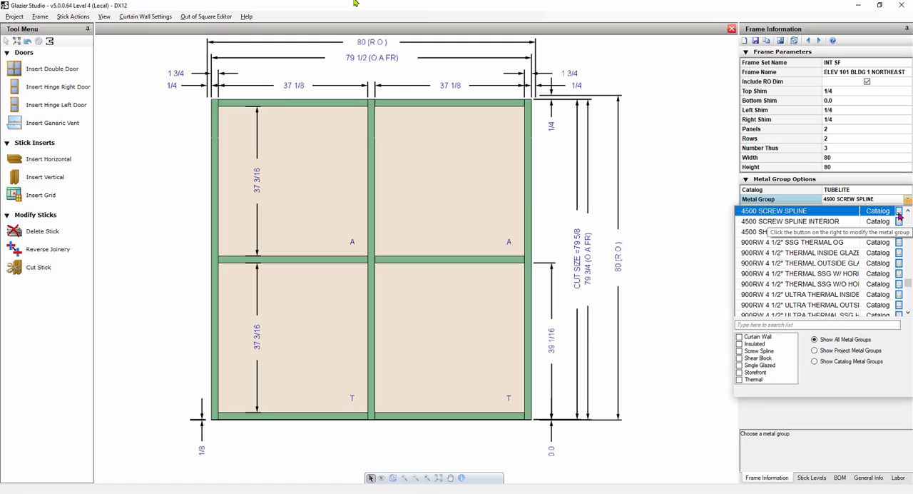
{"action": "left_click", "coordinate": [898, 212]}
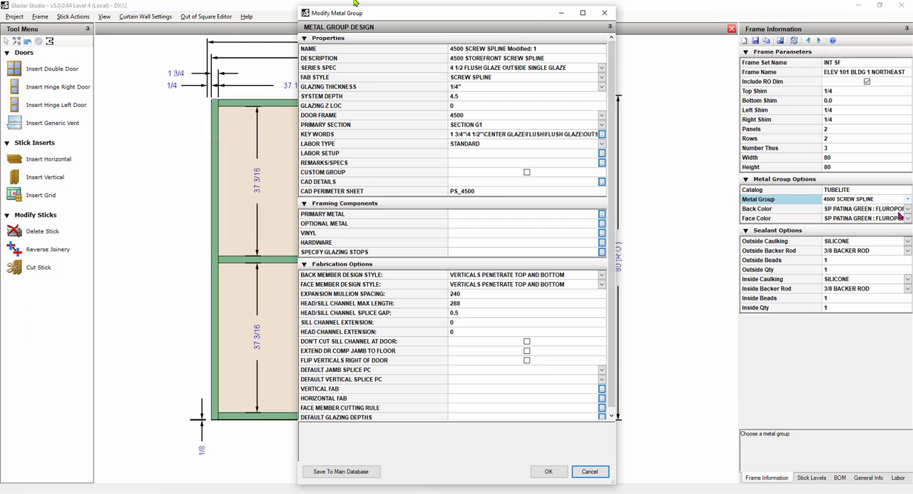
{"action": "left_click", "coordinate": [508, 48]}
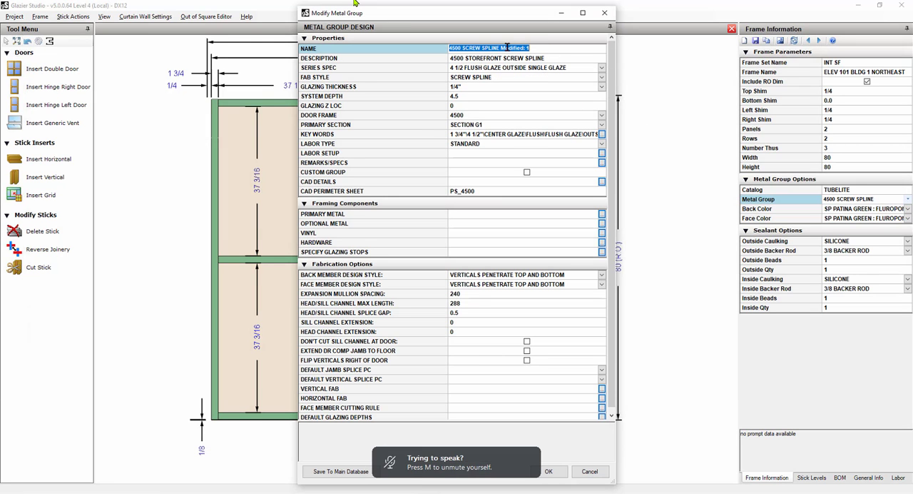
{"action": "left_click_drag", "start_coordinate": [501, 48], "coordinate": [548, 52]}
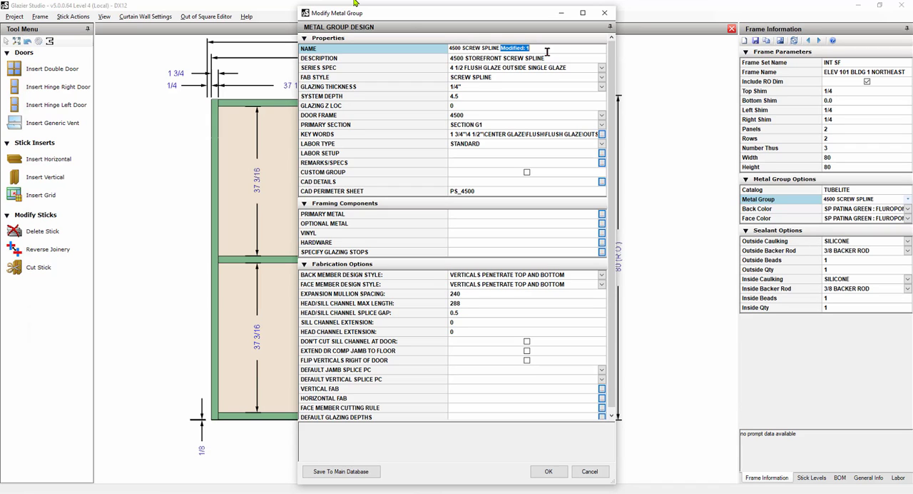
{"action": "type", "text": "NO SILL CHANNEL"}
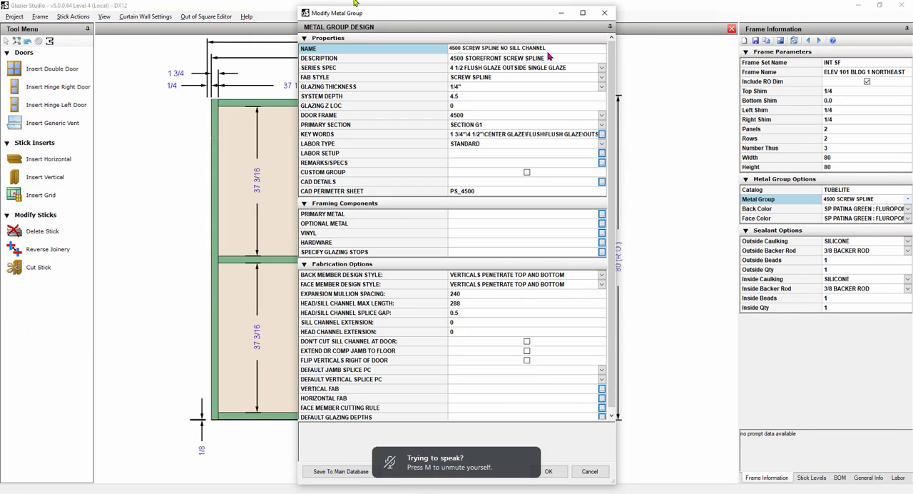
Set the sill channel's product code to NULL in the metal group's primary framing and accept the change.
{"action": "left_click", "coordinate": [603, 215]}
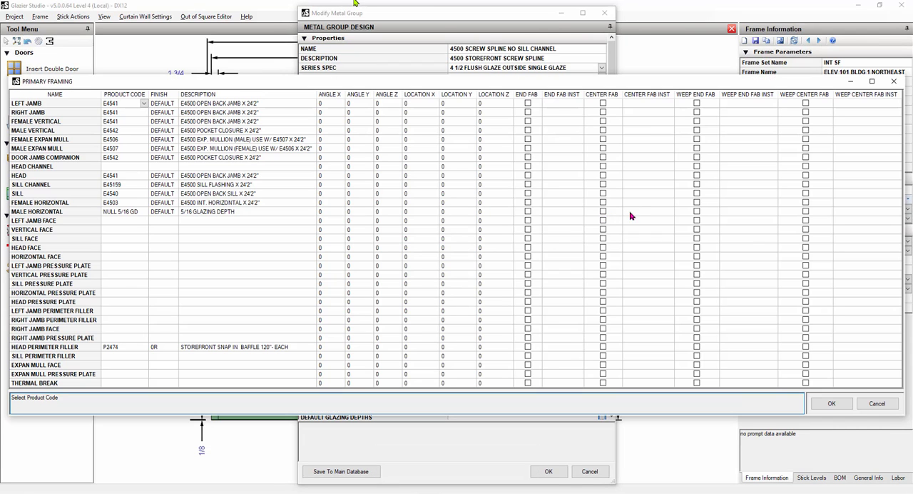
{"action": "left_click", "coordinate": [118, 185]}
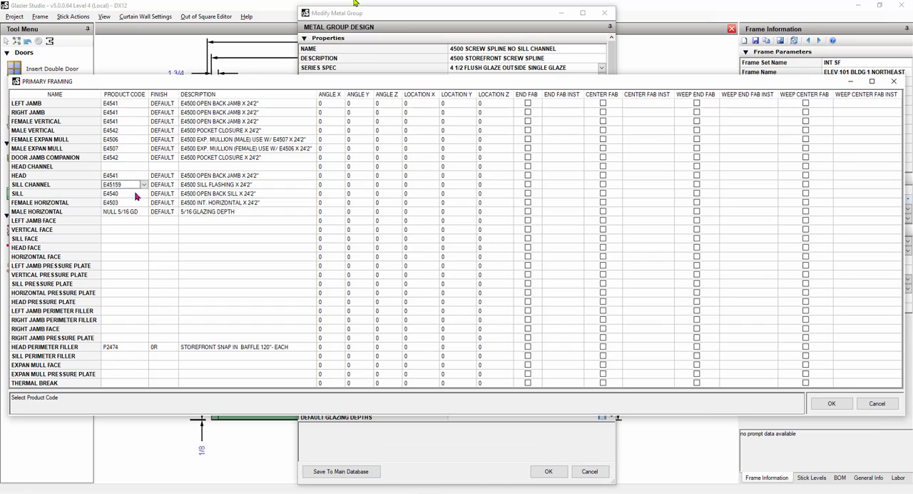
{"action": "key", "text": "BackSpace"}
{"action": "key", "text": "BackSpace"}
{"action": "key", "text": "BackSpace"}
{"action": "key", "text": "BackSpace"}
{"action": "key", "text": "BackSpace"}
{"action": "key", "text": "BackSpace"}
{"action": "type", "text": "NULL"}
{"action": "left_click", "coordinate": [136, 194]}
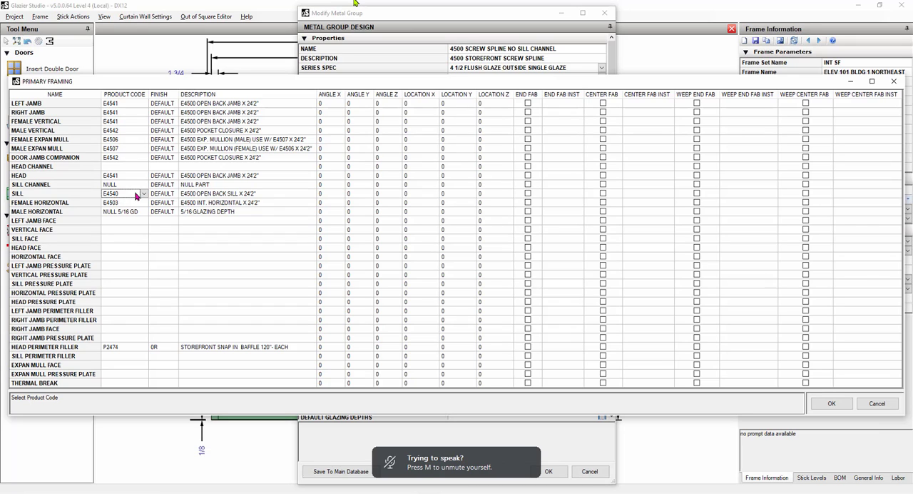
{"action": "left_click", "coordinate": [120, 184]}
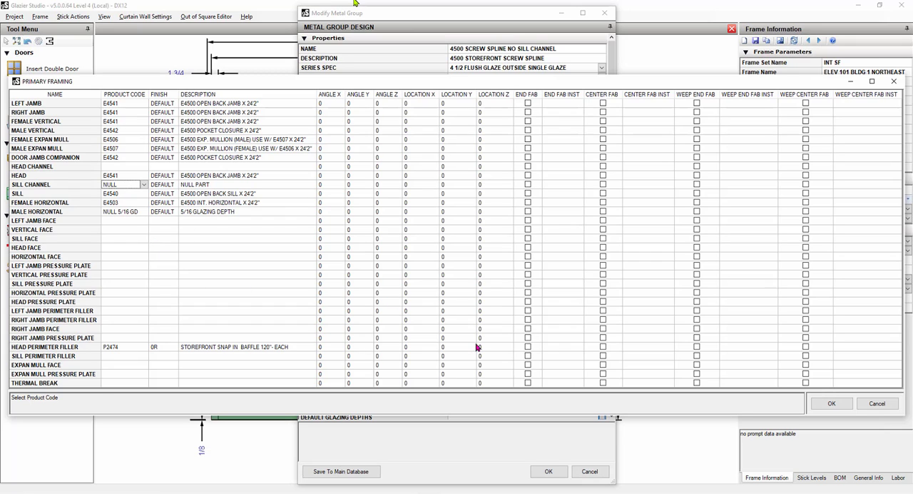
{"action": "left_click", "coordinate": [832, 405]}
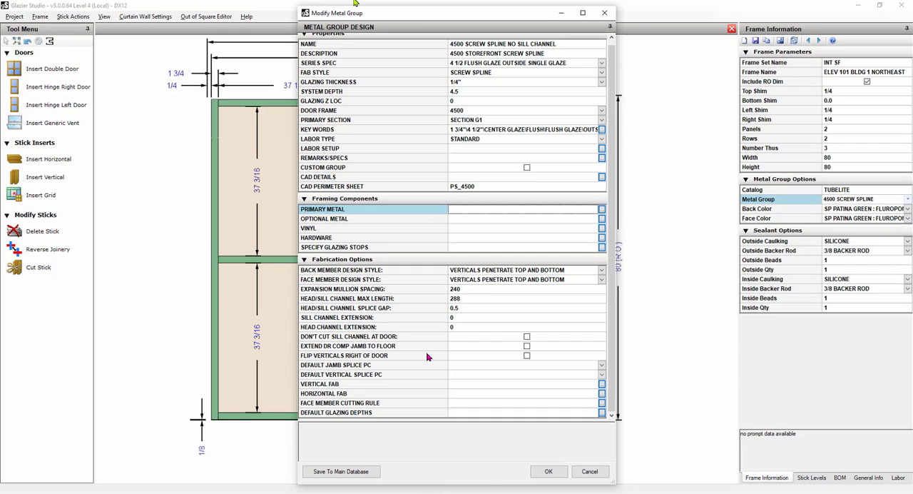
Set the quantity of the P1142 end dam to 0 in the metal group's hardware, check the assignment frequencies, and accept.
{"action": "double_click", "coordinate": [357, 239]}
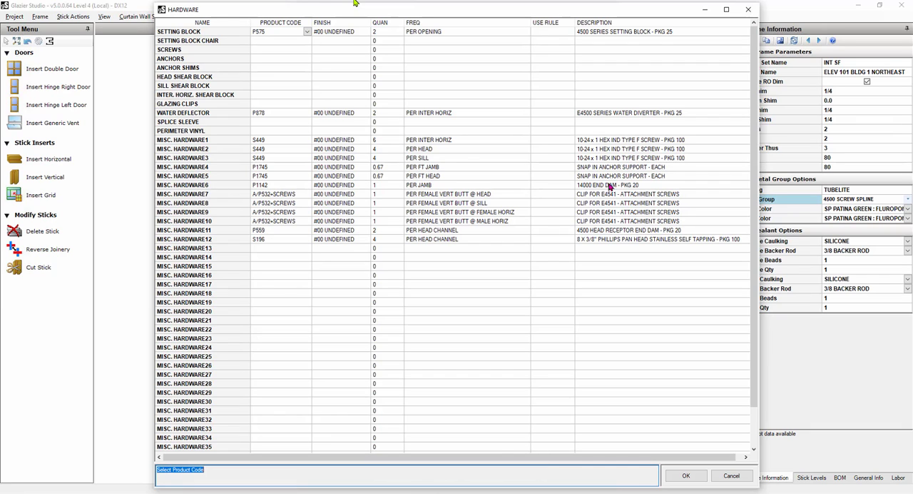
{"action": "left_click", "coordinate": [381, 185]}
{"action": "type", "text": "0"}
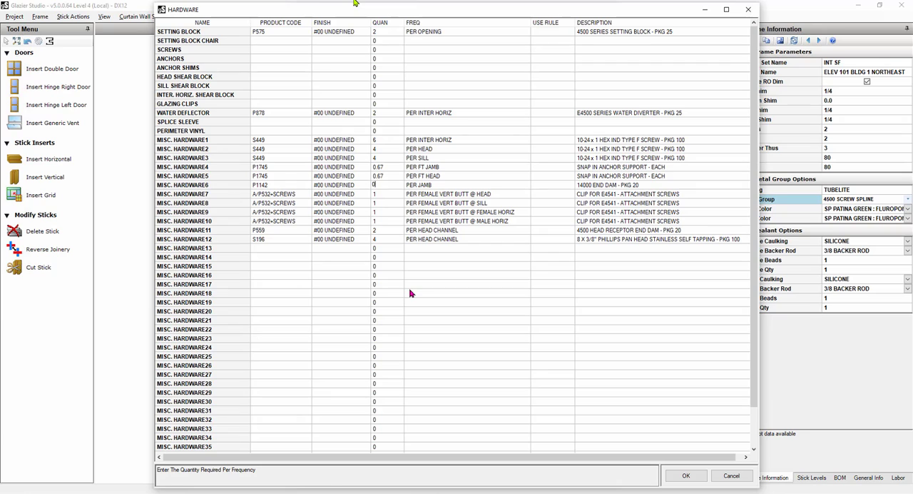
{"action": "key", "text": "Return"}
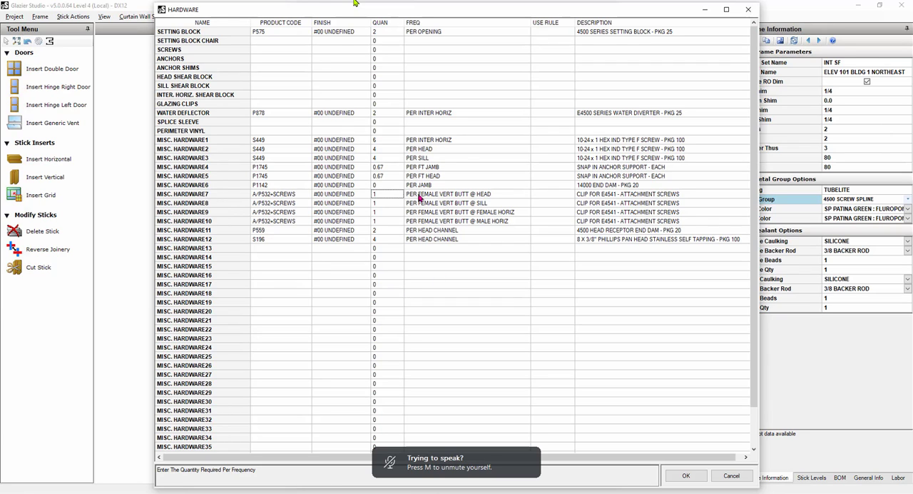
{"action": "left_click", "coordinate": [420, 187]}
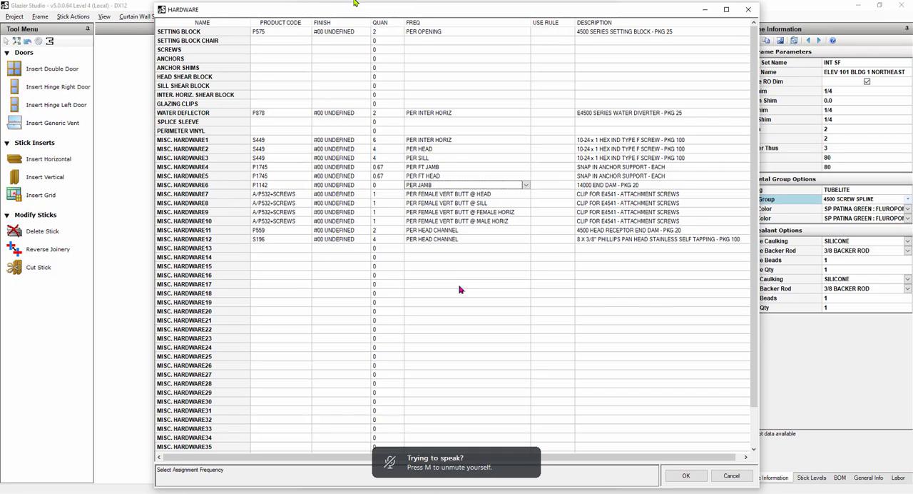
{"action": "left_click", "coordinate": [442, 230]}
{"action": "left_click", "coordinate": [434, 240]}
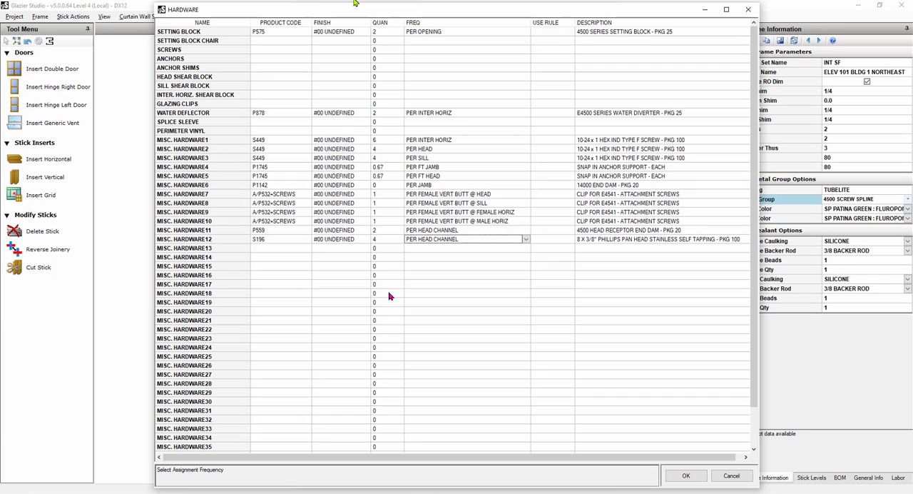
{"action": "left_click", "coordinate": [421, 187]}
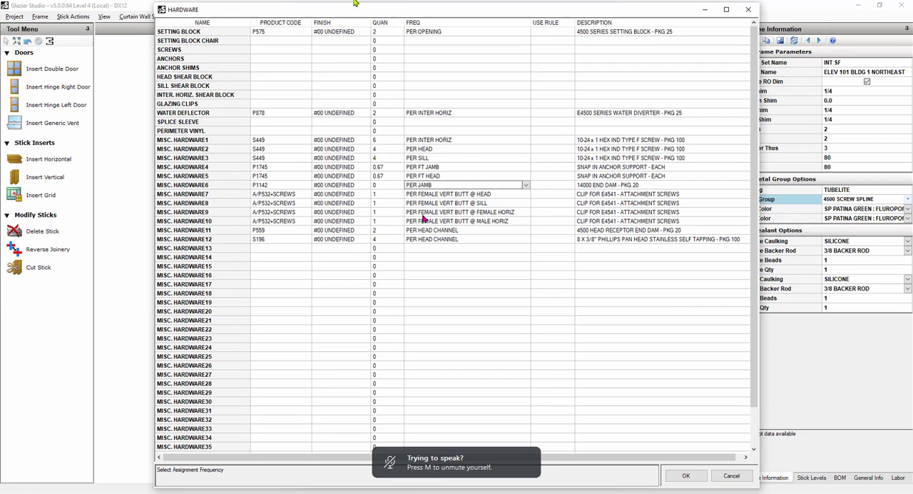
{"action": "left_click", "coordinate": [699, 480]}
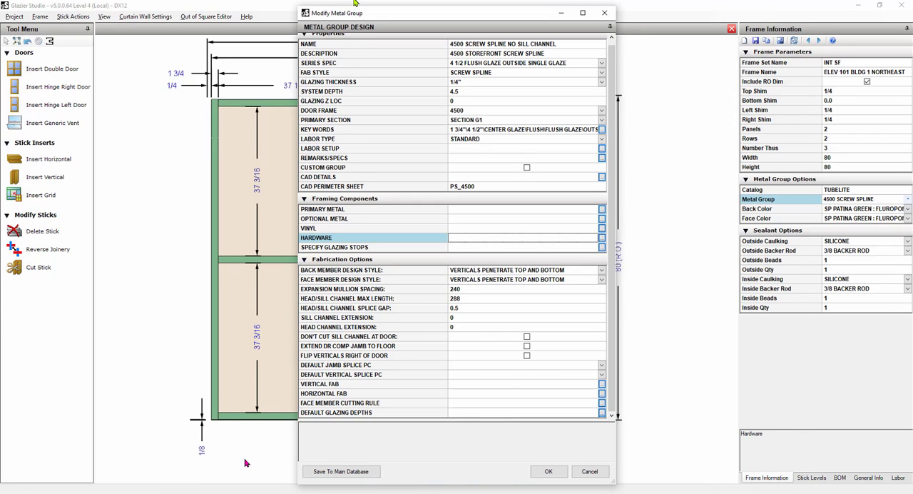
Review the metal group's fabrication options and set the sill channel extension to 0.25.
{"action": "scroll", "coordinate": [550, 296], "scroll_direction": "up", "scroll_amount": 1}
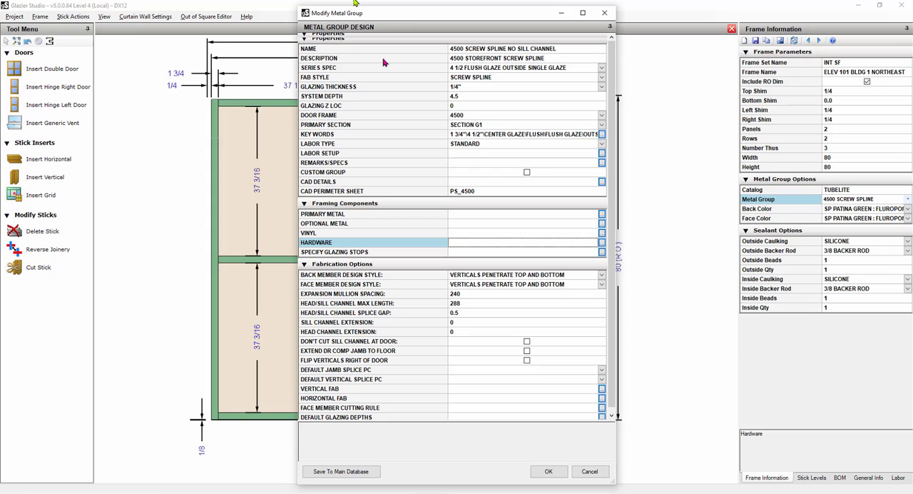
{"action": "scroll", "coordinate": [322, 285], "scroll_direction": "down", "scroll_amount": 1}
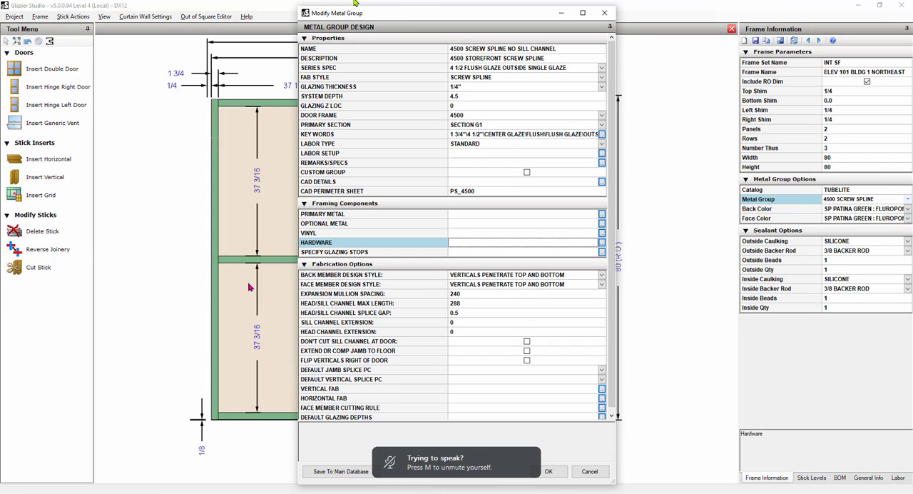
{"action": "left_click", "coordinate": [472, 289]}
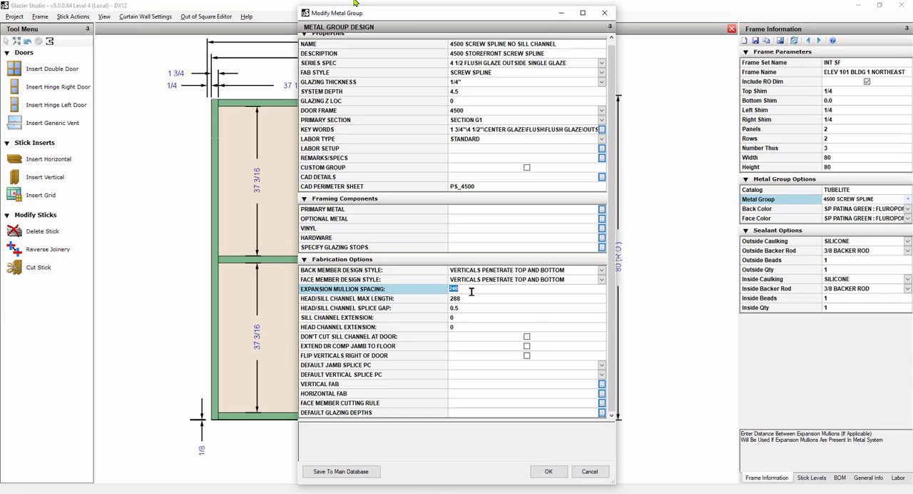
{"action": "left_click", "coordinate": [468, 300]}
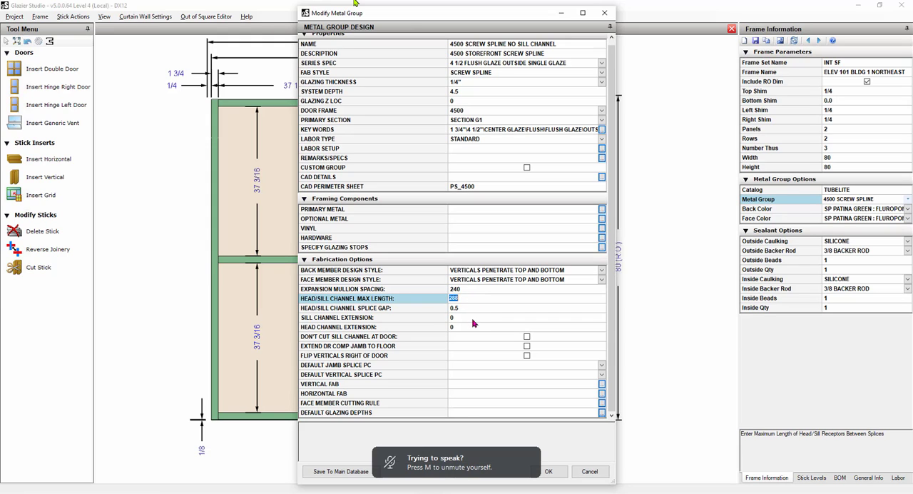
{"action": "left_click", "coordinate": [472, 319]}
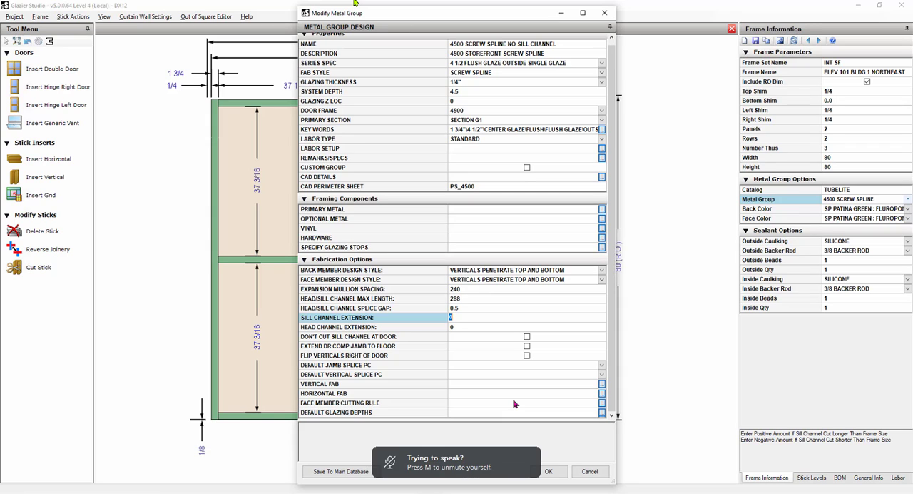
{"action": "type", "text": ".25"}
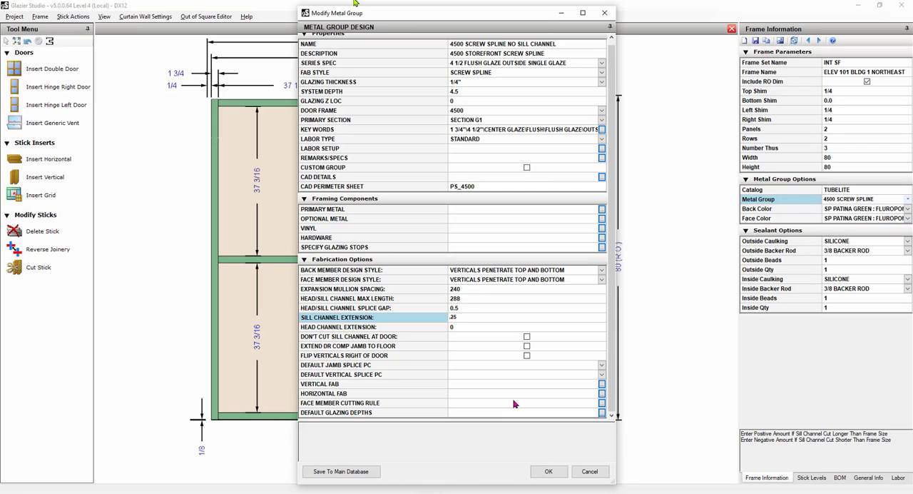
{"action": "key", "text": "Tab"}
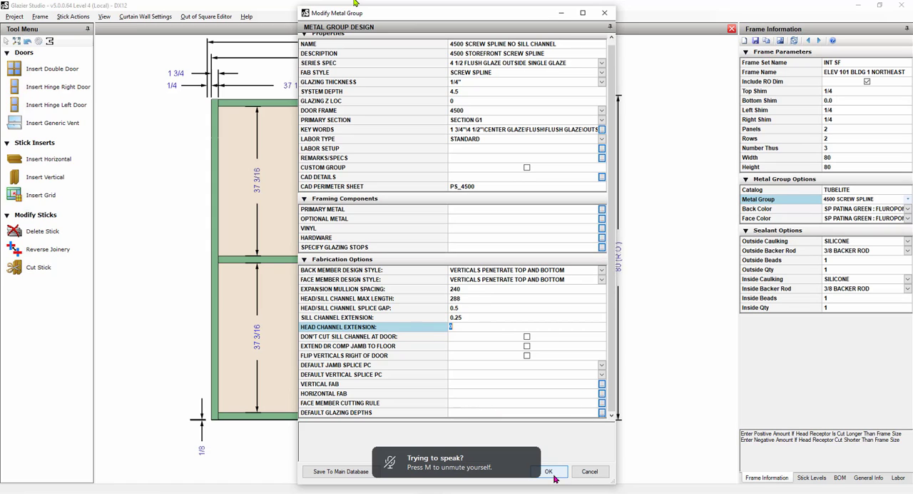
Save the 4500 SCREW SPLINE NO SILL CHANNEL metal group to the main database, confirm, and accept the metal group changes.
{"action": "left_click", "coordinate": [348, 474]}
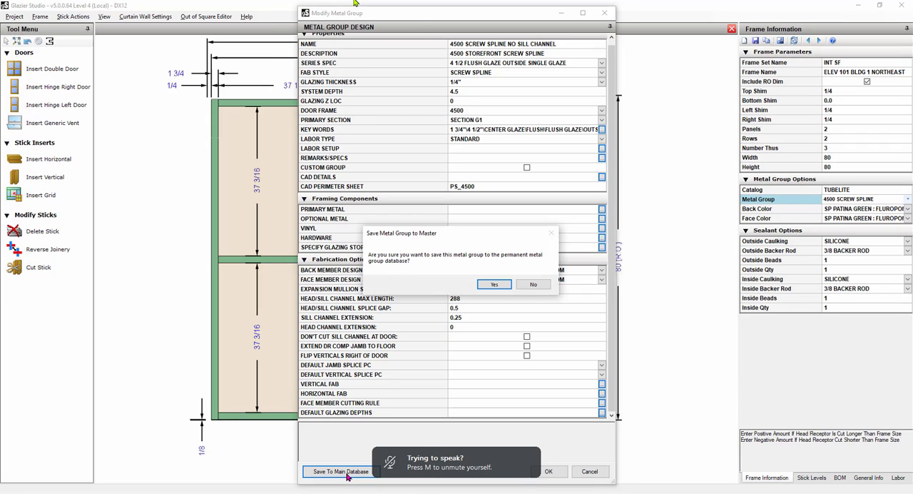
{"action": "left_click", "coordinate": [492, 284]}
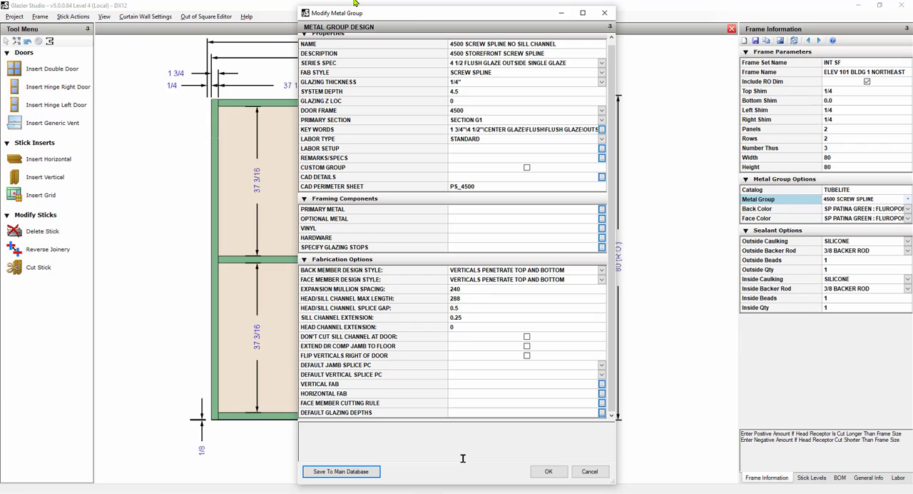
{"action": "left_click", "coordinate": [548, 471]}
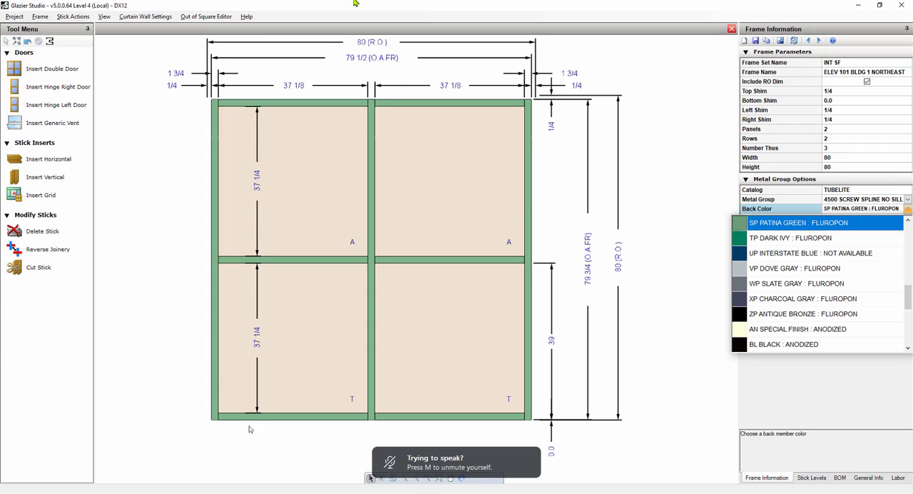
{"action": "left_click", "coordinate": [619, 440]}
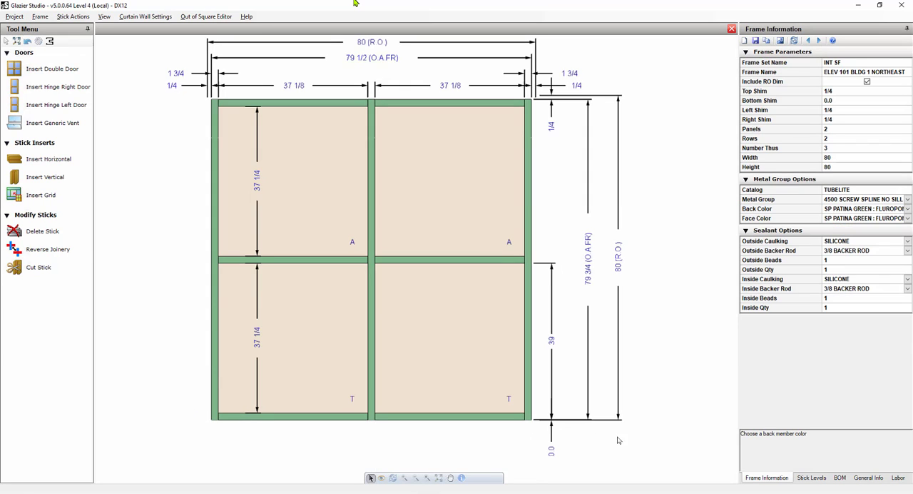
Save the frame with the new metal group and review the metal items in its bill of materials.
{"action": "left_click", "coordinate": [757, 42]}
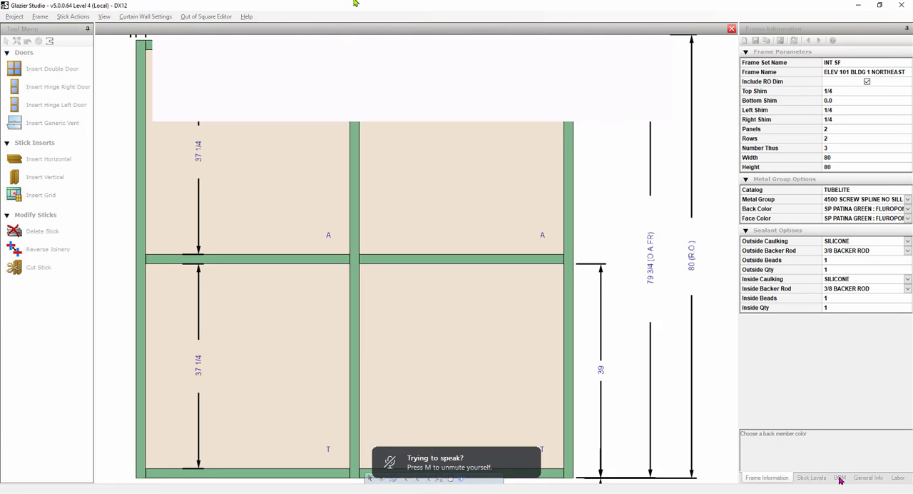
{"action": "left_click", "coordinate": [841, 477]}
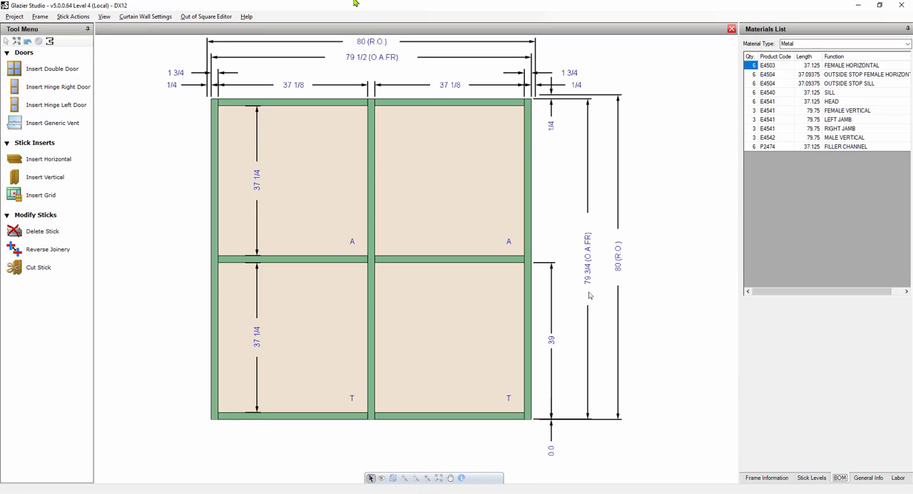
{"action": "left_click", "coordinate": [833, 121]}
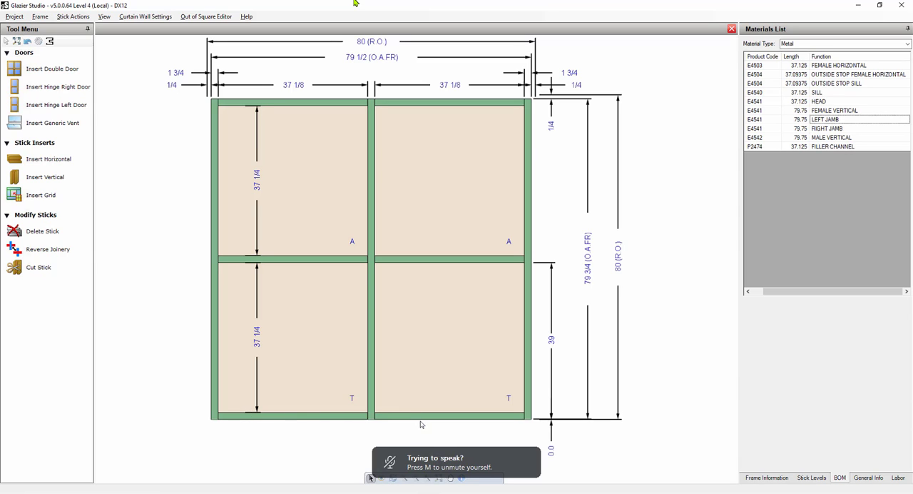
Inspect the stick properties and horizontal location of the frame's sill member, then deselect it.
{"action": "left_click", "coordinate": [318, 419]}
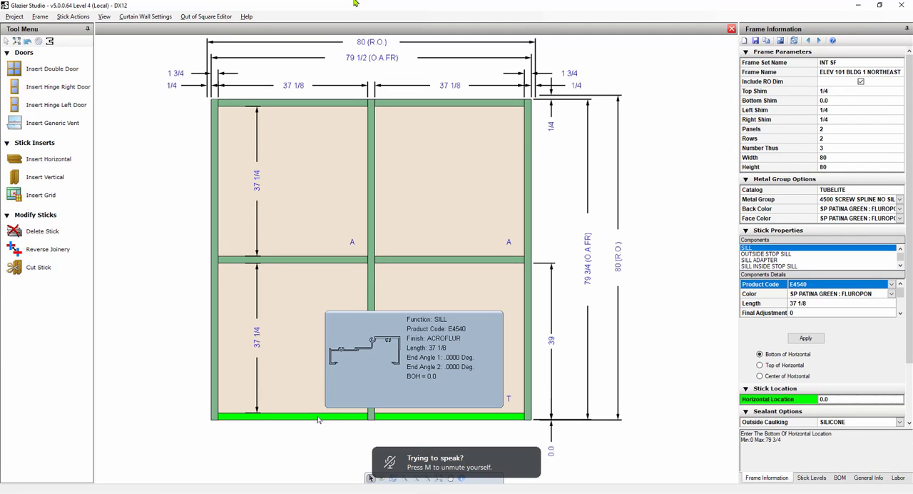
{"action": "scroll", "coordinate": [845, 397], "scroll_direction": "down", "scroll_amount": 3}
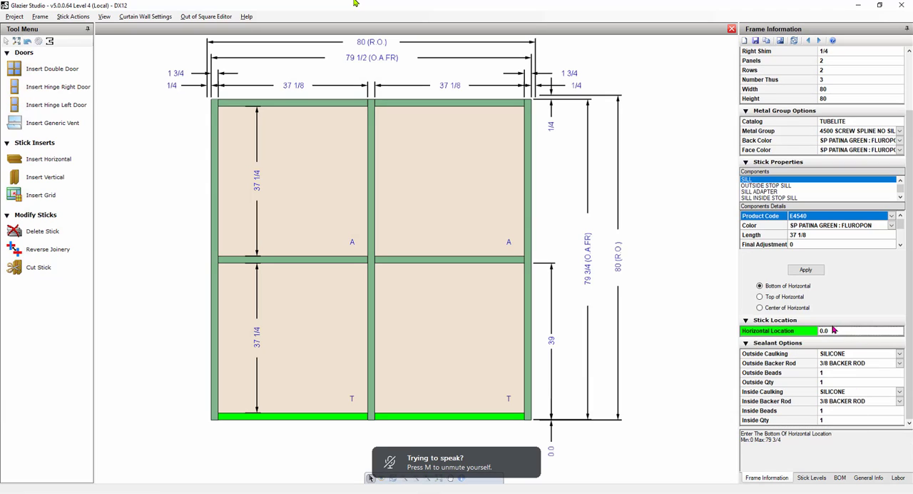
{"action": "left_click", "coordinate": [662, 411]}
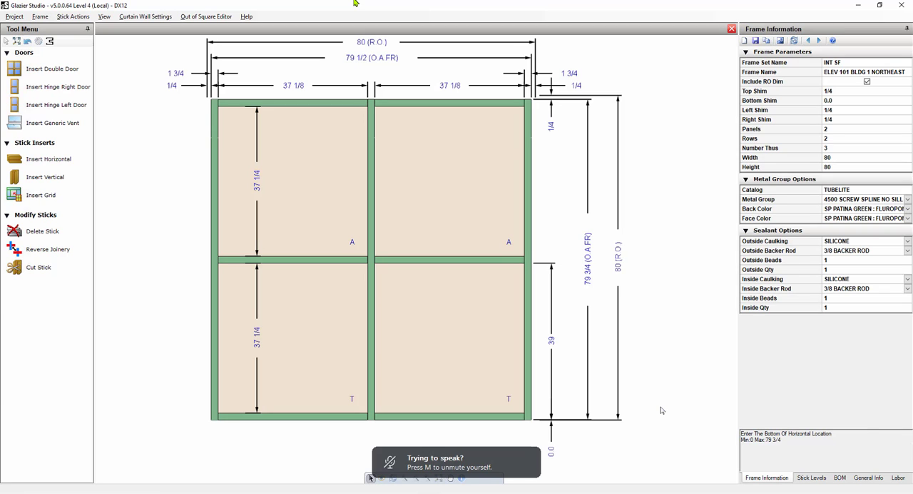
Check the bottom shim, save the frame again, and return from its materials list to the frame information.
{"action": "left_click", "coordinate": [836, 101]}
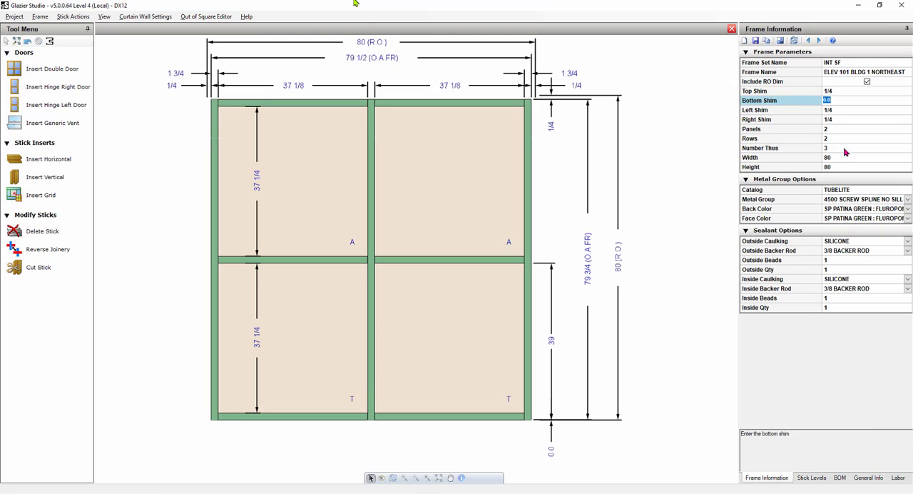
{"action": "left_click", "coordinate": [755, 40]}
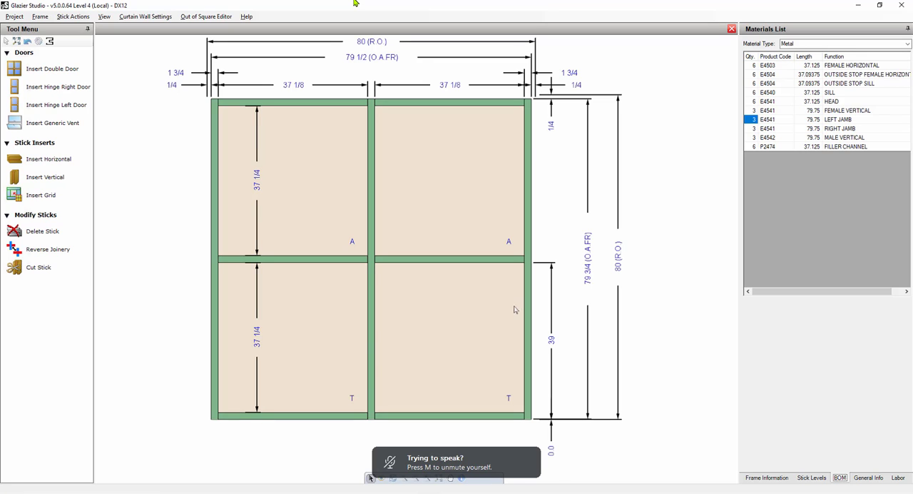
{"action": "left_click", "coordinate": [772, 476]}
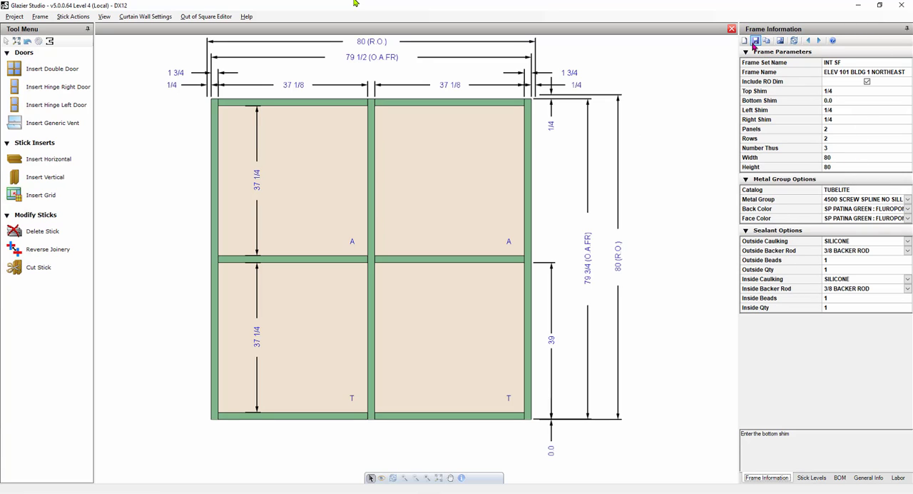
{"action": "left_click", "coordinate": [845, 63]}
{"action": "left_click", "coordinate": [845, 73]}
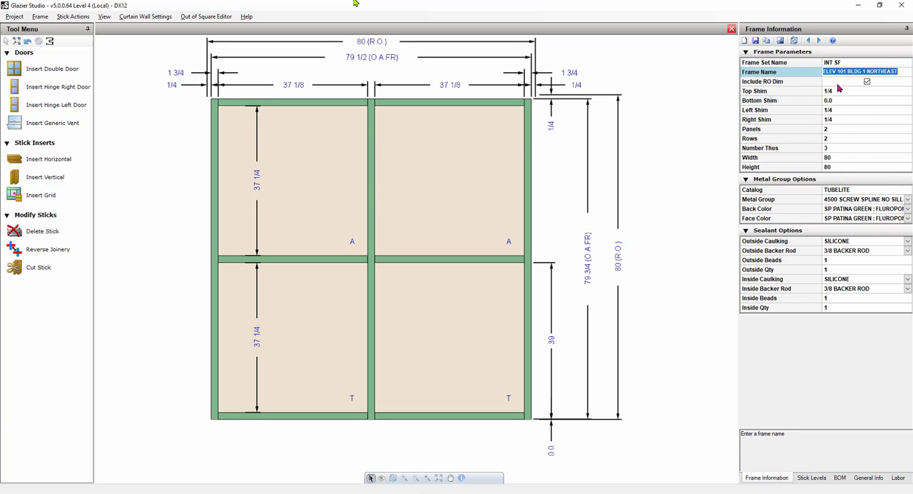
{"action": "left_click", "coordinate": [841, 90]}
{"action": "left_click", "coordinate": [839, 110]}
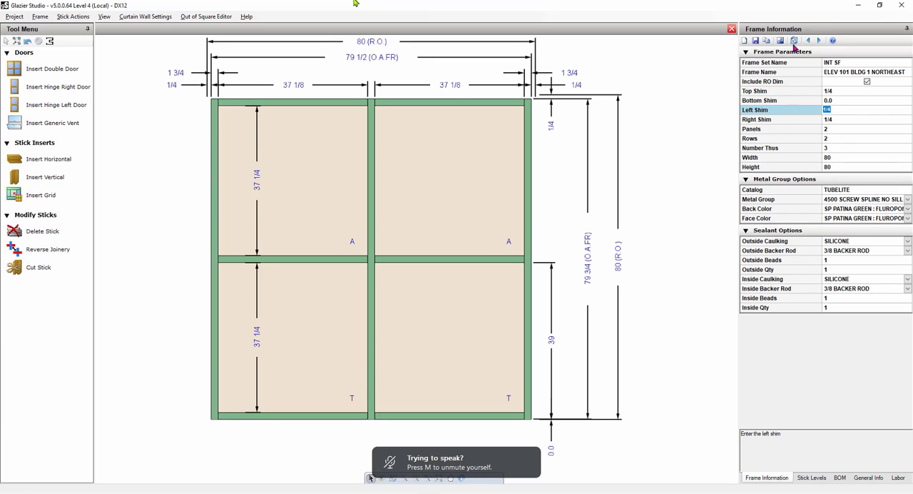
Start a new frame in the INT SF set and name it ELEV 102.
{"action": "left_click", "coordinate": [745, 42]}
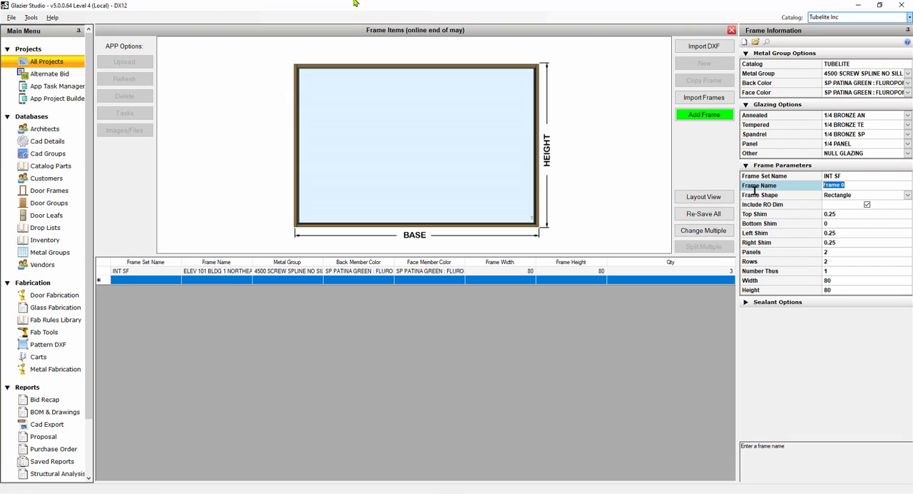
{"action": "left_click", "coordinate": [829, 279]}
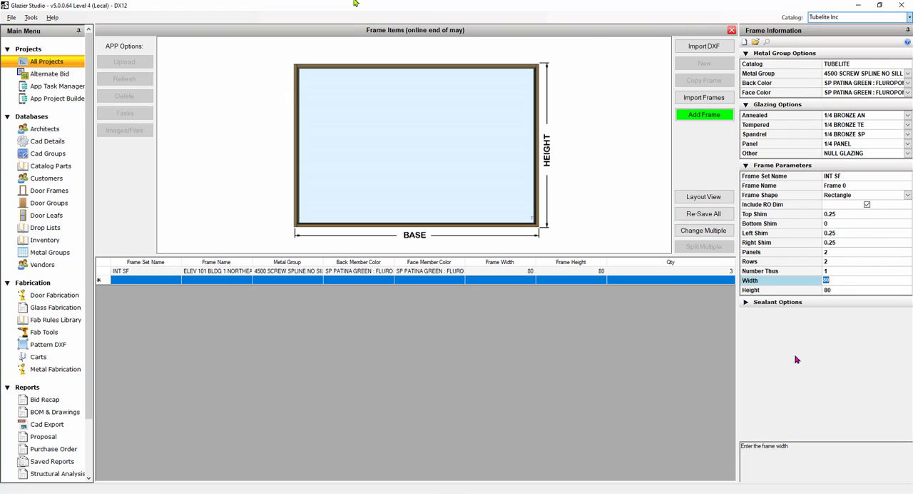
{"action": "left_click", "coordinate": [828, 272]}
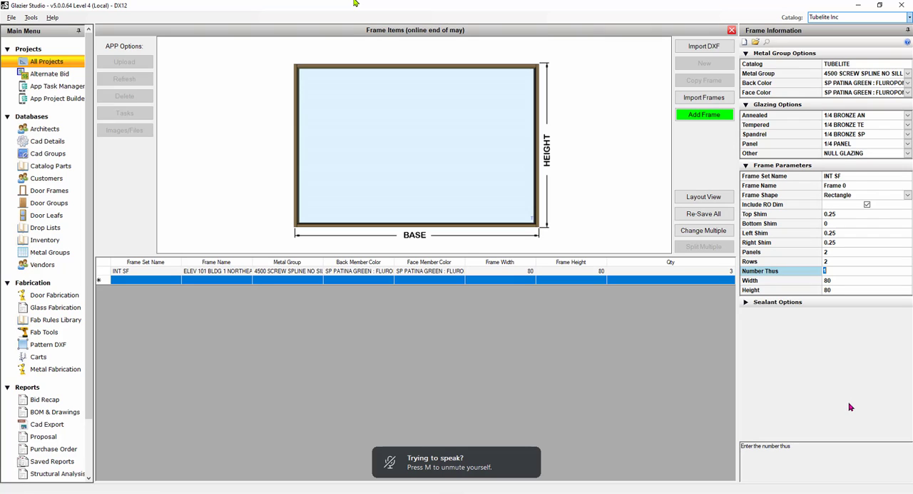
{"action": "left_click", "coordinate": [854, 185]}
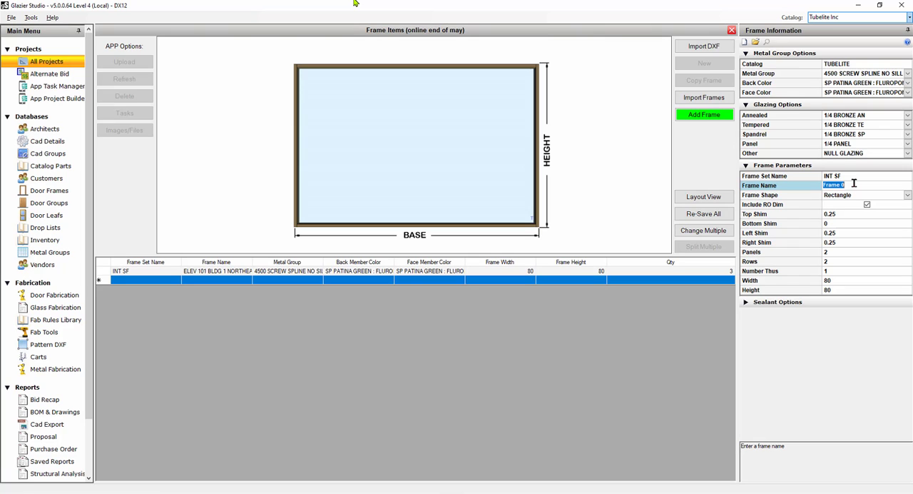
{"action": "type", "text": "ELEV 102"}
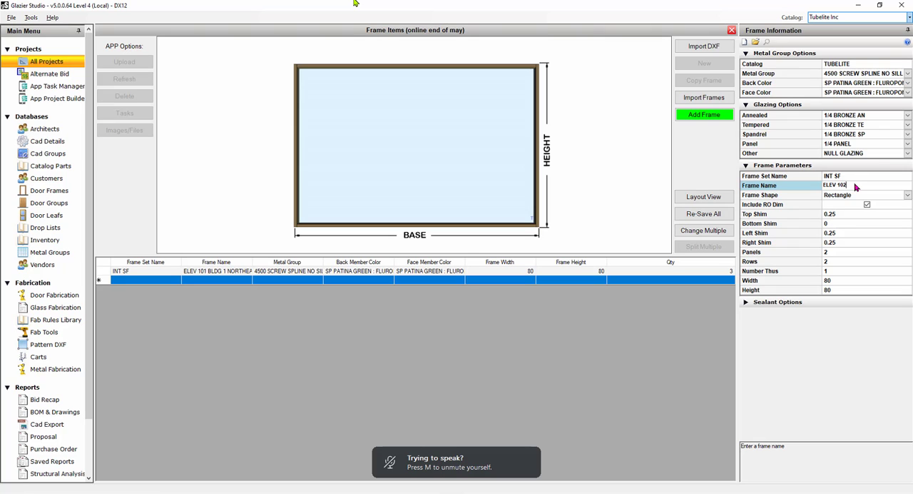
Set the new frame to 3 panels and its width to 10'5 1/2.
{"action": "left_click", "coordinate": [845, 252]}
{"action": "type", "text": "3"}
{"action": "key", "text": "Tab"}
{"action": "key", "text": "Tab"}
{"action": "key", "text": "Tab"}
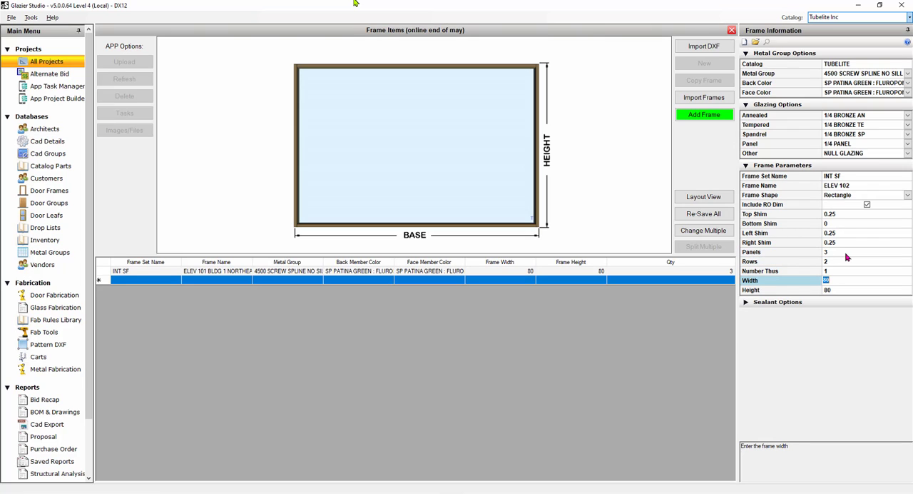
{"action": "type", "text": "10'5"}
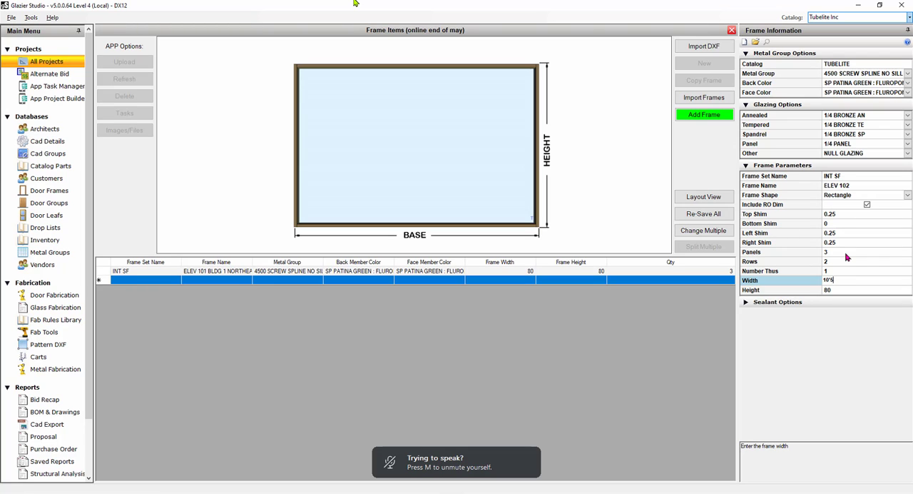
{"action": "type", "text": "1/2"}
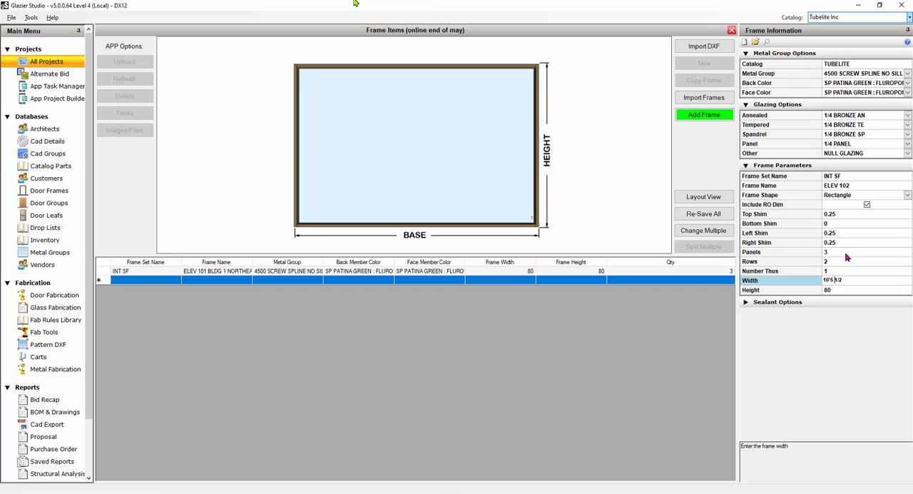
{"action": "type", "text": "-"}
{"action": "key", "text": "BackSpace"}
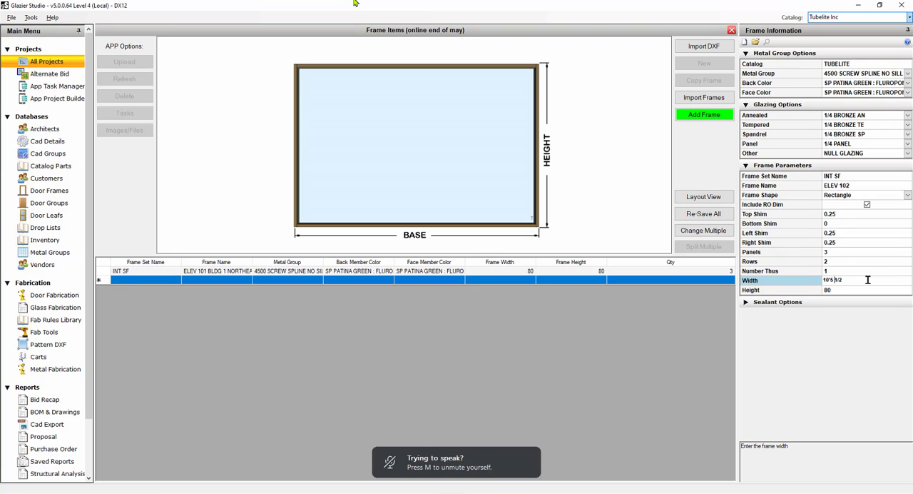
Set the frame height to 8'6 and add the frame to the project.
{"action": "left_click", "coordinate": [834, 289]}
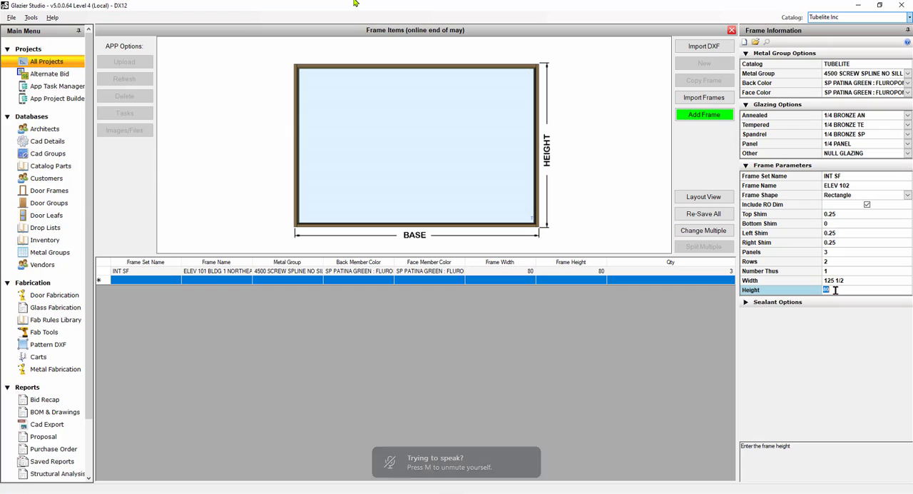
{"action": "type", "text": "8'6"}
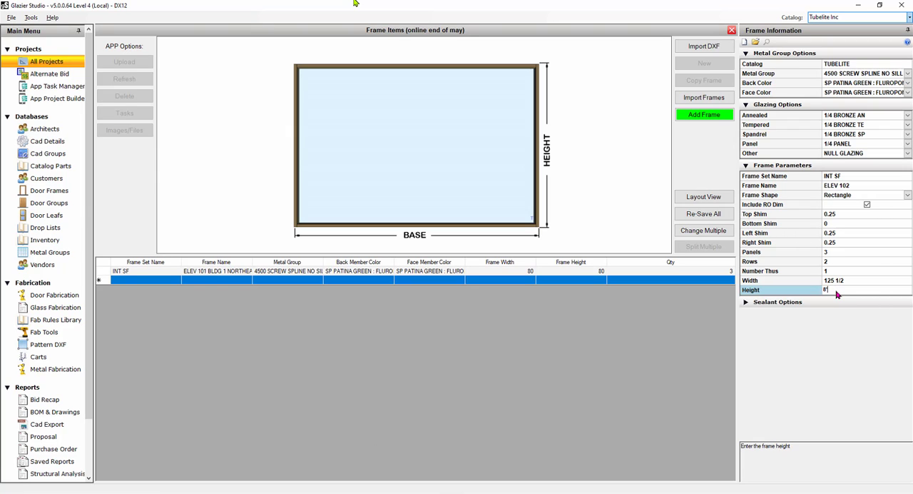
{"action": "left_click", "coordinate": [699, 116]}
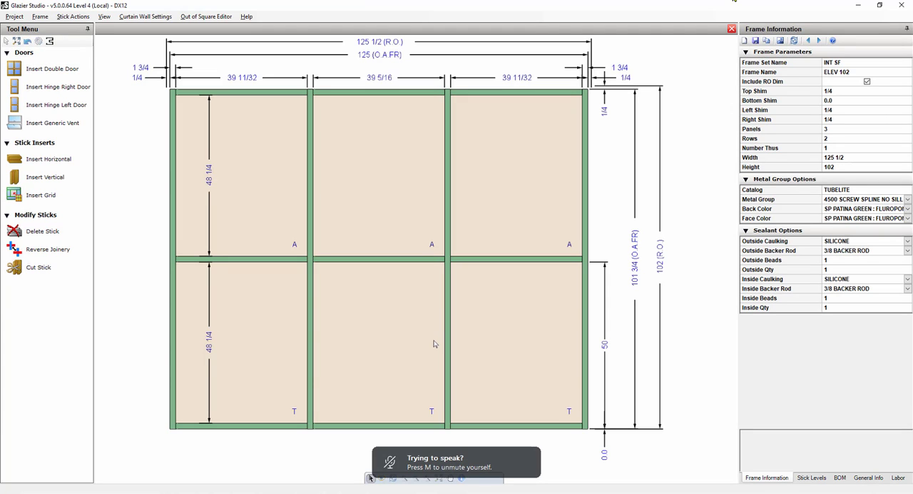
{"action": "scroll", "coordinate": [403, 299], "scroll_direction": "down", "scroll_amount": 3}
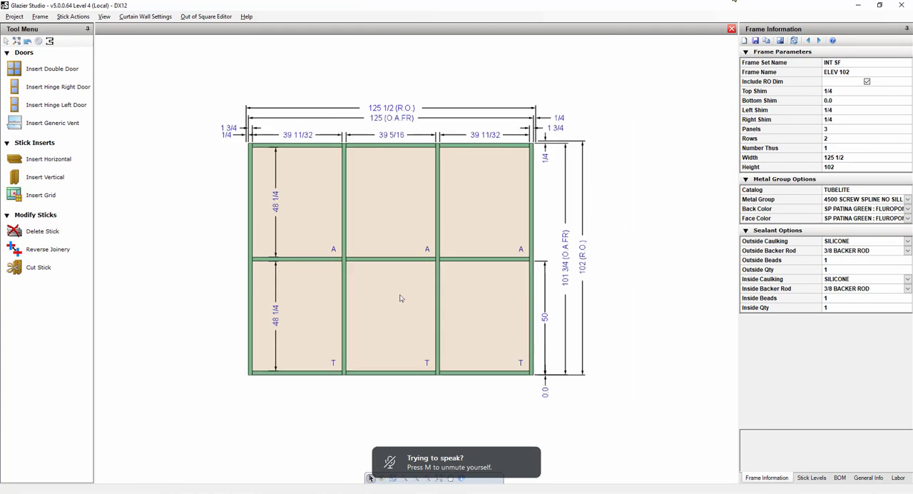
{"action": "mouse_move", "coordinate": [312, 316]}
{"action": "left_mouse_down"}
{"action": "mouse_move", "coordinate": [181, 310]}
{"action": "mouse_move", "coordinate": [41, 333]}
{"action": "mouse_move", "coordinate": [42, 360]}
{"action": "left_mouse_up"}
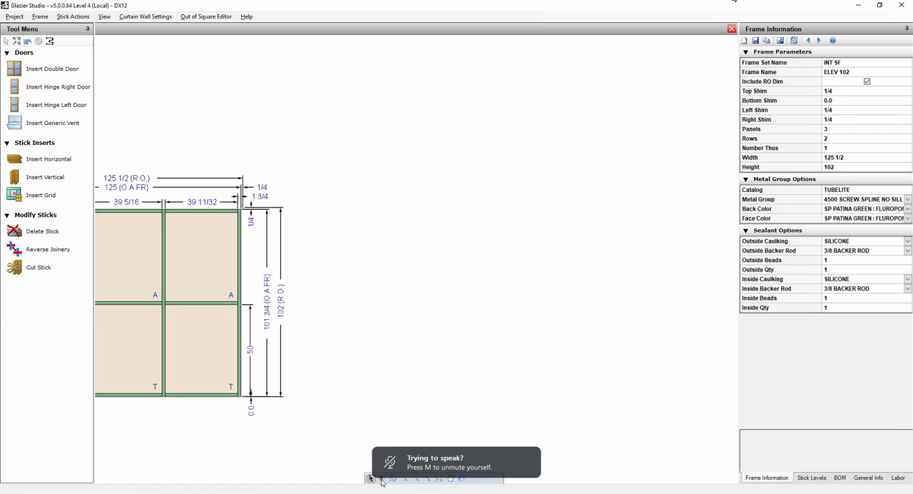
{"action": "left_click", "coordinate": [16, 41]}
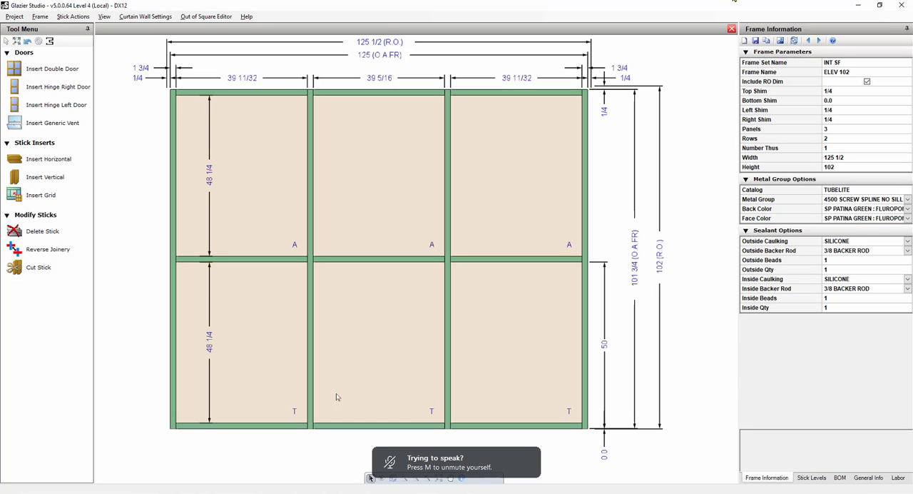
{"action": "scroll", "coordinate": [439, 478], "scroll_direction": "up", "scroll_amount": 1}
{"action": "scroll", "coordinate": [438, 478], "scroll_direction": "down", "scroll_amount": 1}
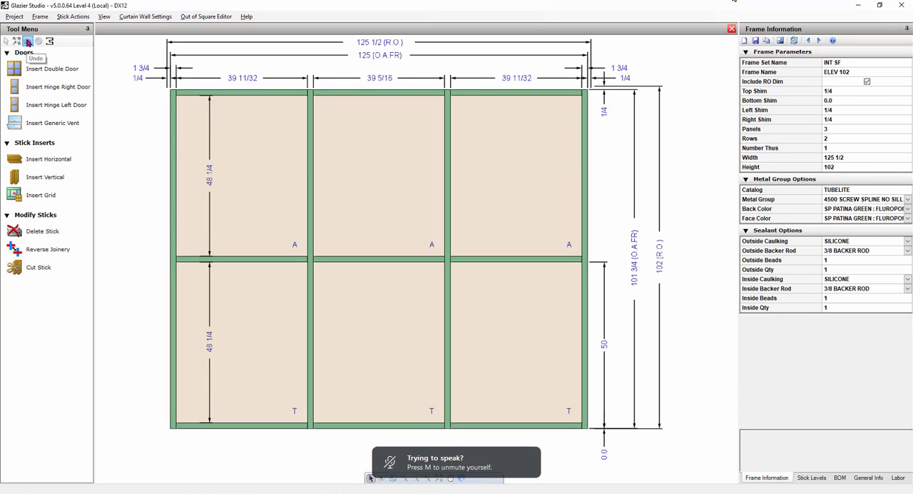
Set the daylight opening of the lower-left glass panel in ELEV 102 to 24 wide by 24 high.
{"action": "left_click", "coordinate": [268, 348]}
{"action": "mouse_move", "coordinate": [267, 349]}
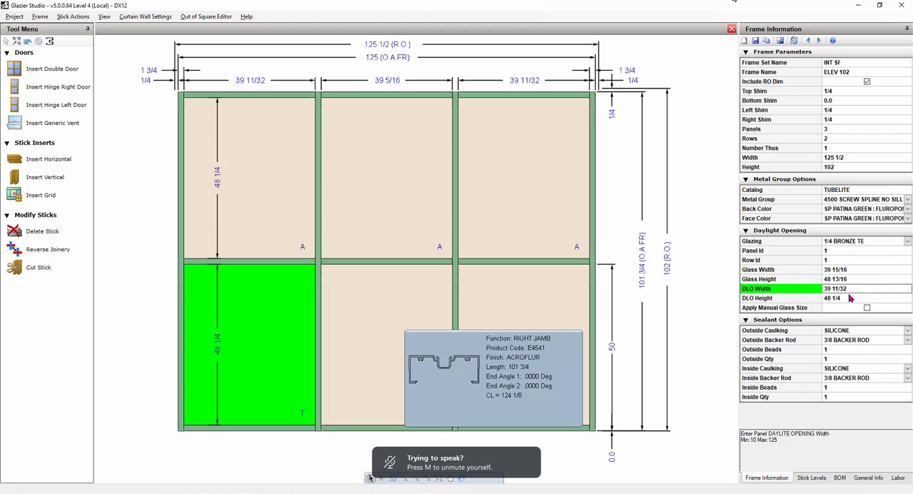
{"action": "type", "text": "24"}
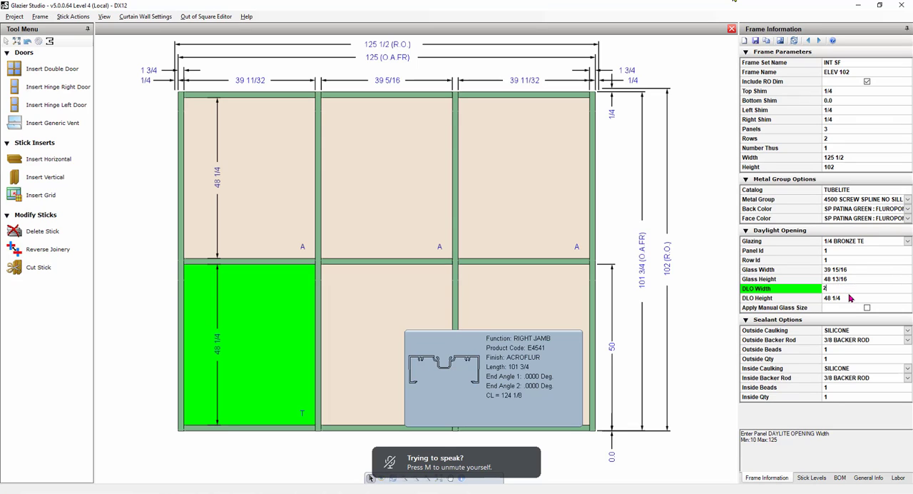
{"action": "key", "text": "Return"}
{"action": "type", "text": "24"}
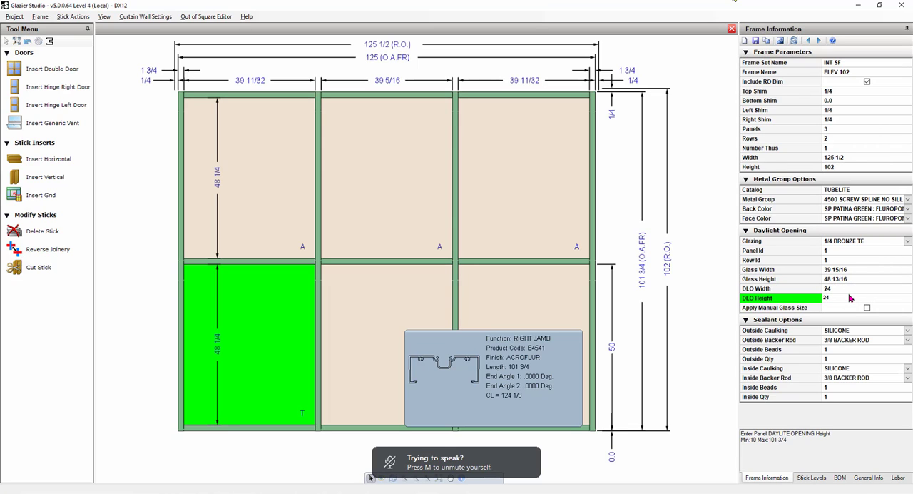
{"action": "key", "text": "Return"}
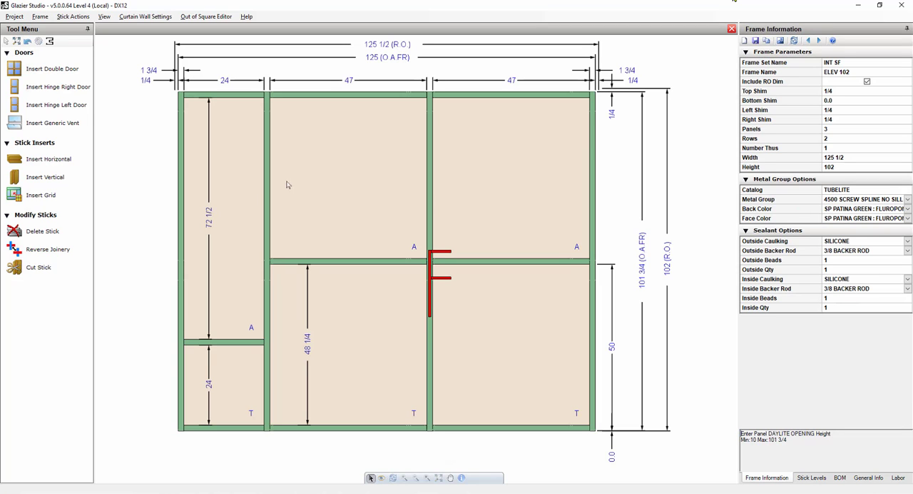
Undo the daylight opening changes in ELEV 102, going back to the version with evenly spaced panels and rows.
{"action": "left_click", "coordinate": [28, 42]}
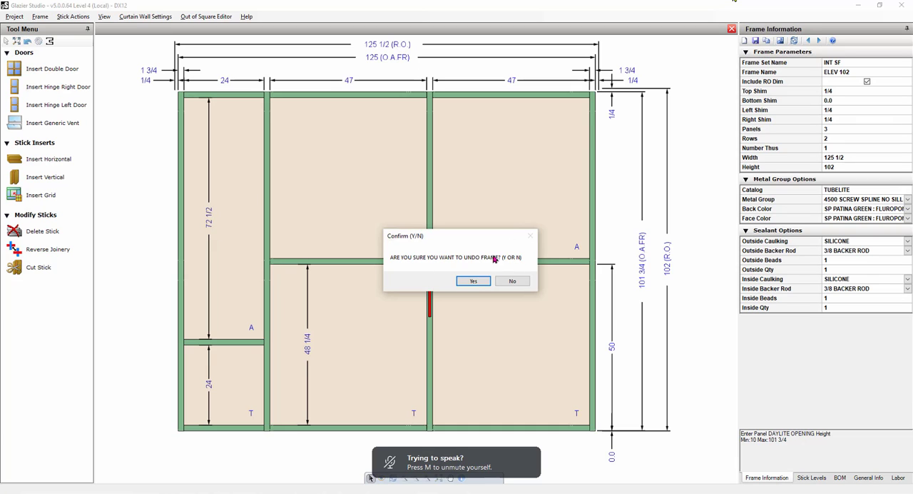
{"action": "left_click", "coordinate": [474, 282]}
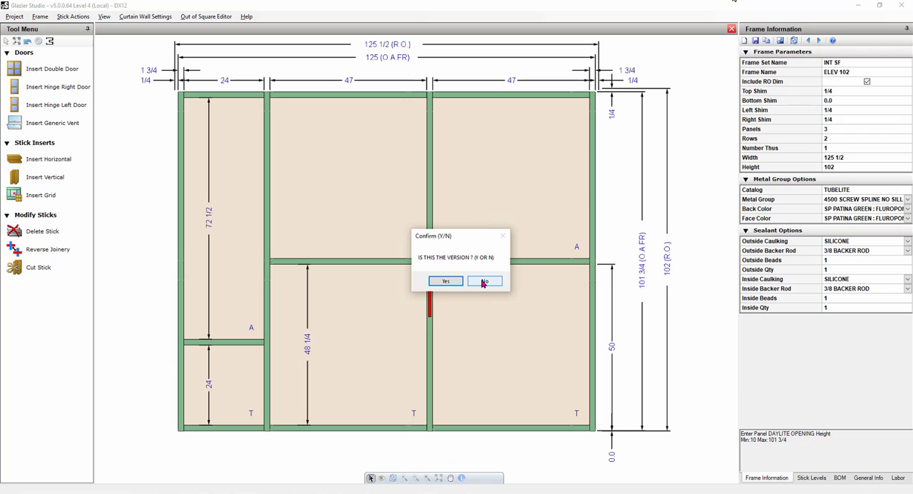
{"action": "left_click", "coordinate": [483, 283]}
{"action": "left_click", "coordinate": [483, 283]}
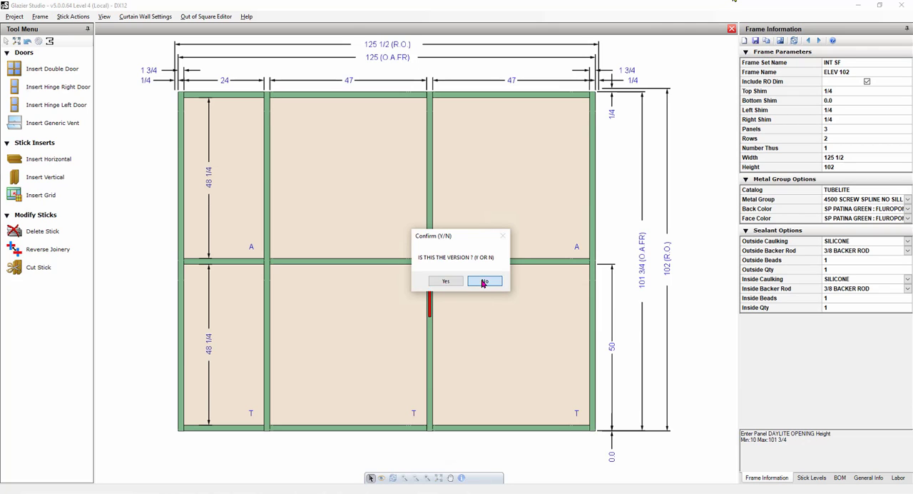
{"action": "left_click", "coordinate": [483, 283]}
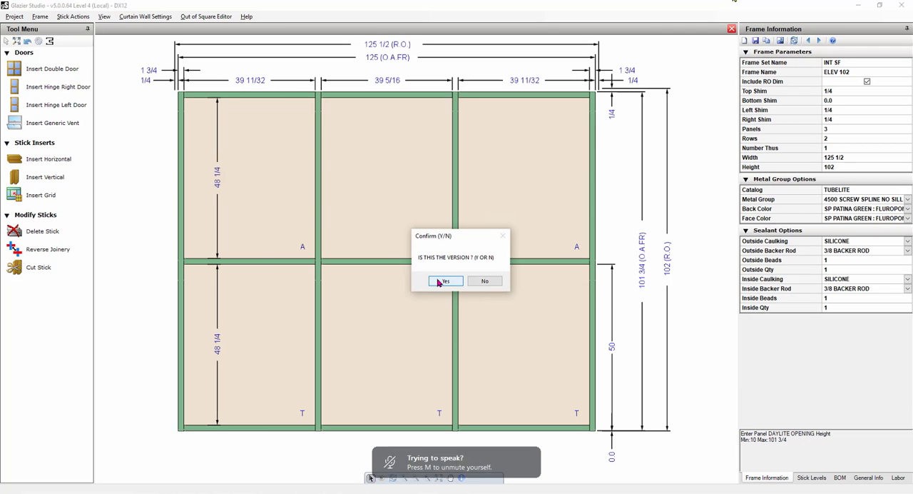
{"action": "left_click", "coordinate": [446, 283]}
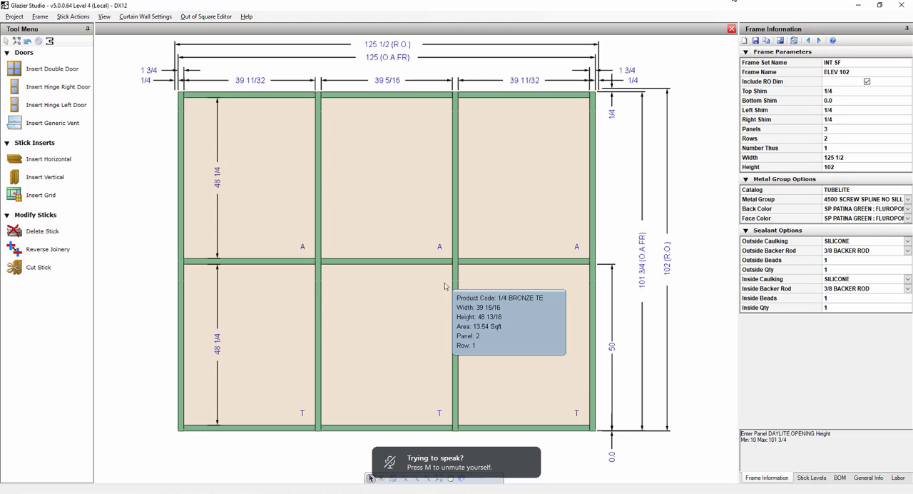
Set the lower-left glass panel's daylight opening to 24 wide by 24 high again, and reset the frame's panels and rows.
{"action": "left_click", "coordinate": [266, 334]}
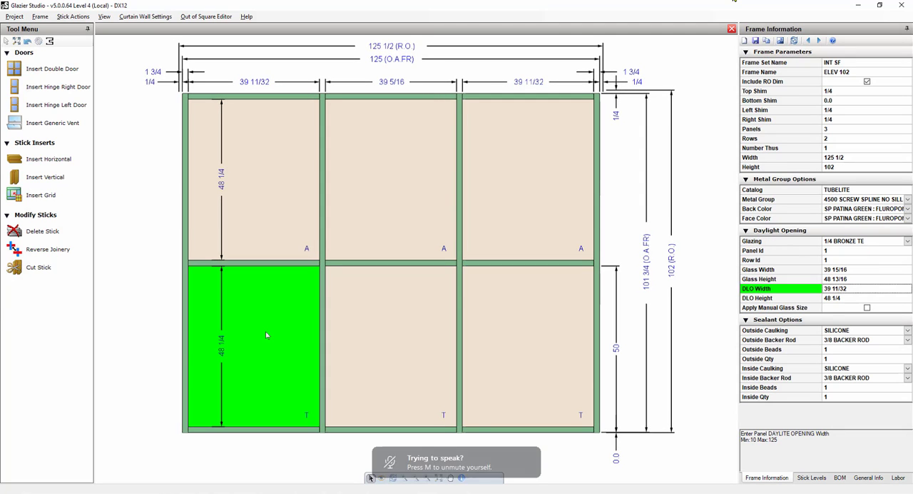
{"action": "type", "text": "24"}
{"action": "key", "text": "Tab"}
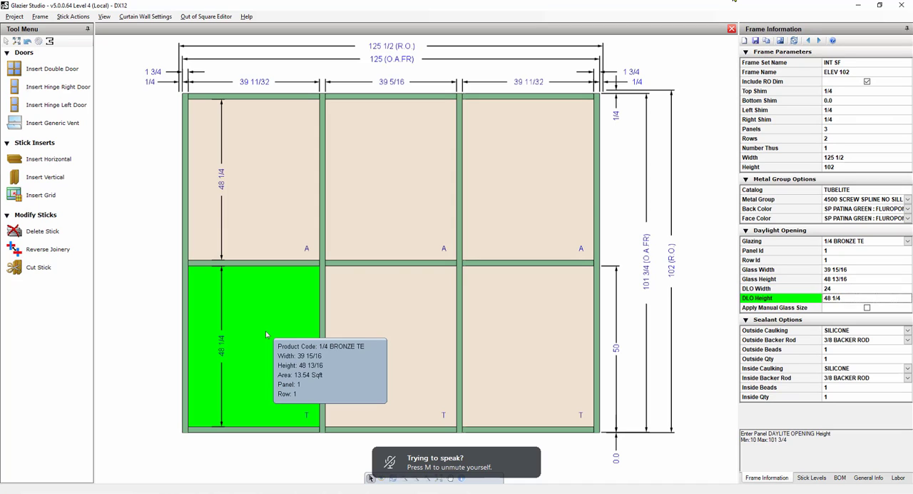
{"action": "type", "text": "24"}
{"action": "key", "text": "Return"}
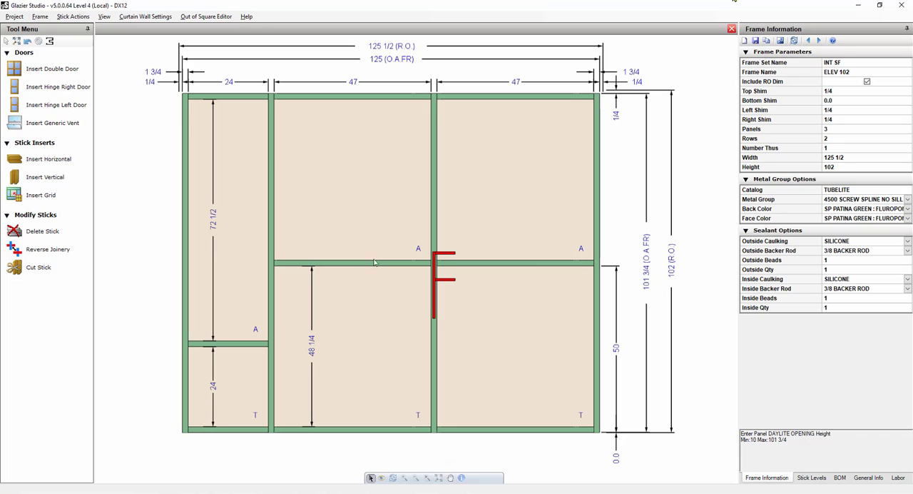
{"action": "left_click", "coordinate": [792, 41]}
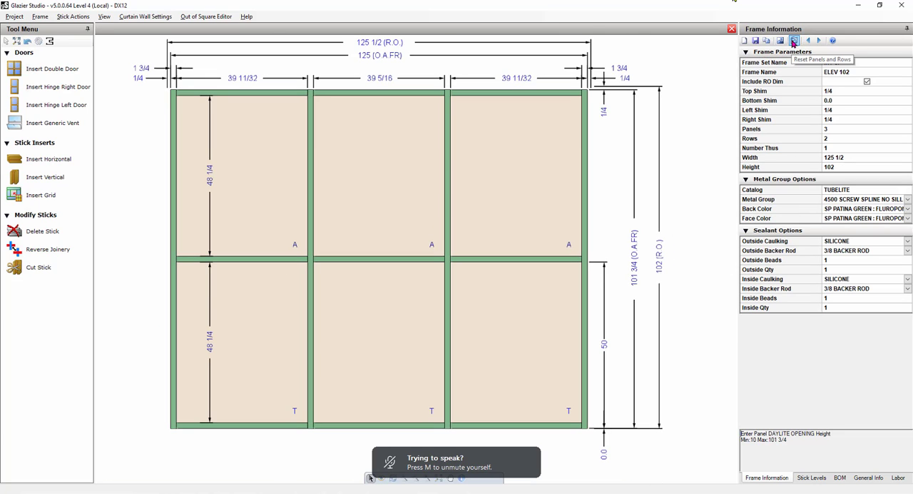
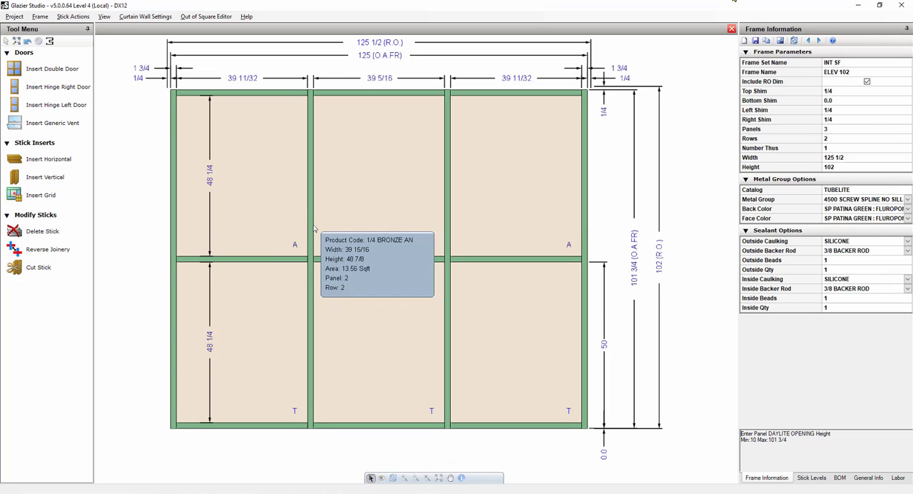
Set the lower-left glass panel's daylight opening in ELEV 102 to 18 wide by 28 high.
{"action": "left_click", "coordinate": [236, 297]}
{"action": "mouse_move", "coordinate": [236, 296]}
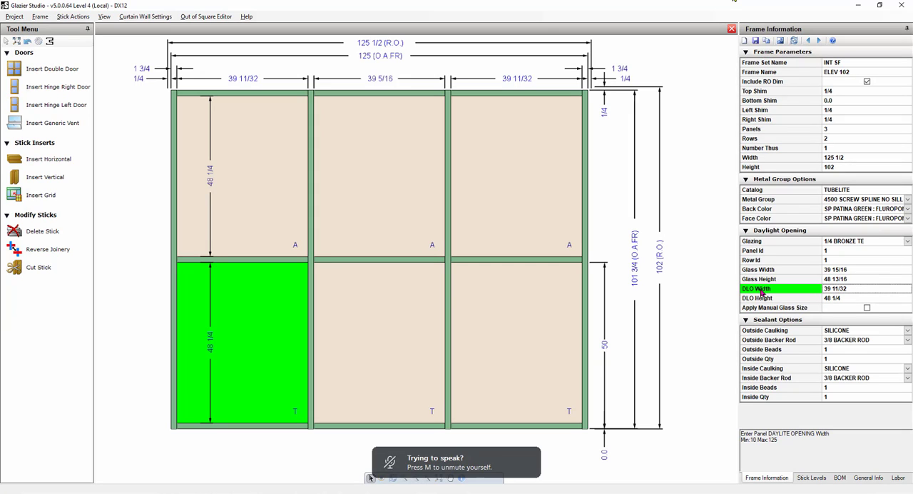
{"action": "mouse_move", "coordinate": [268, 326]}
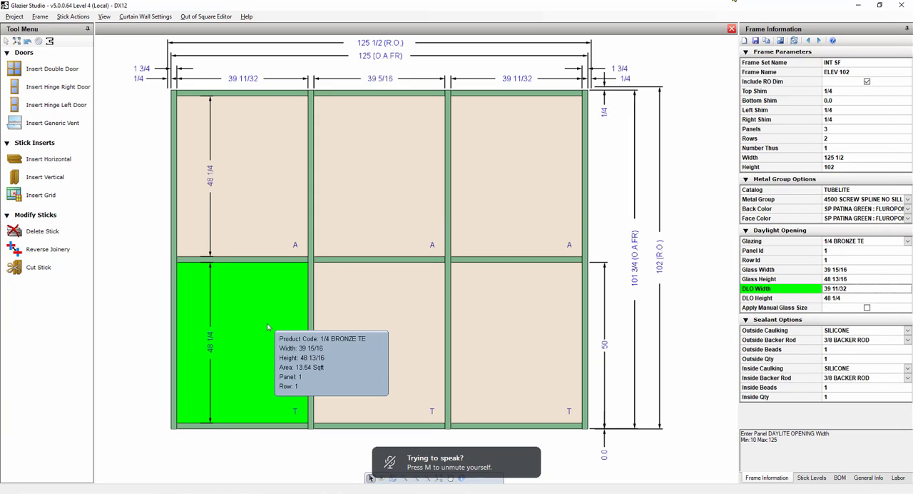
{"action": "type", "text": "18"}
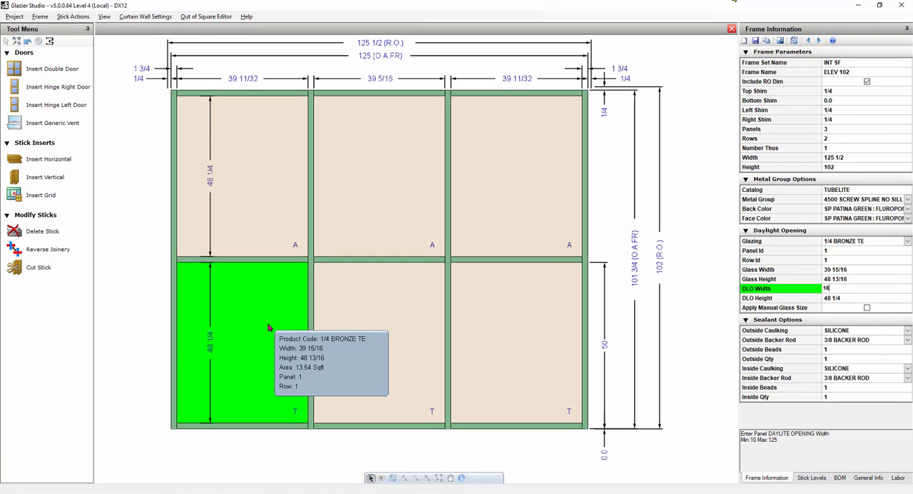
{"action": "key", "text": "Tab"}
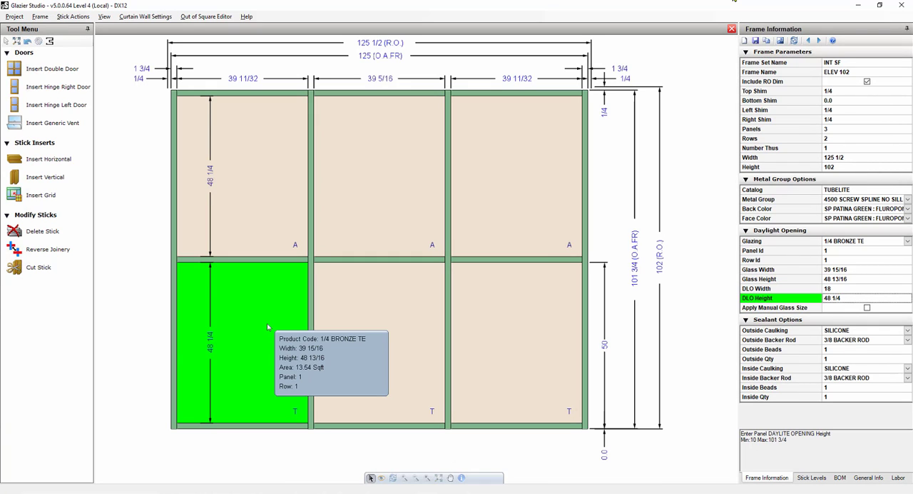
{"action": "type", "text": "28"}
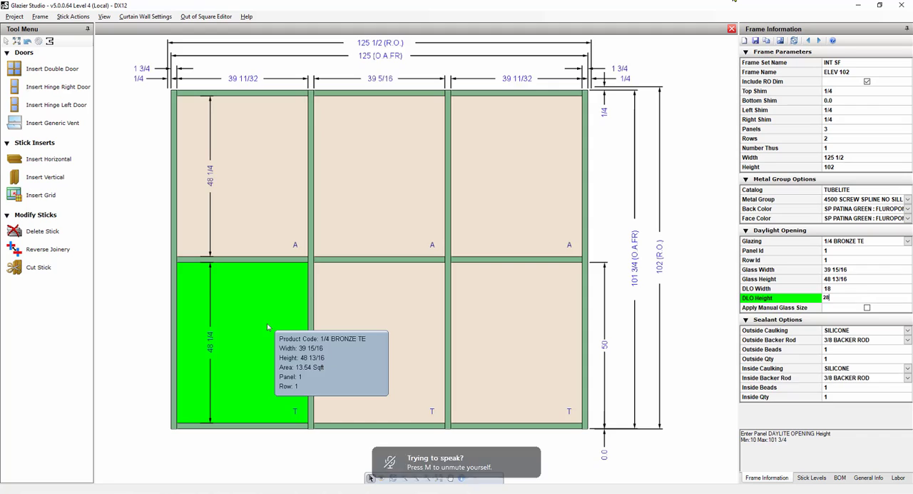
{"action": "key", "text": "Return"}
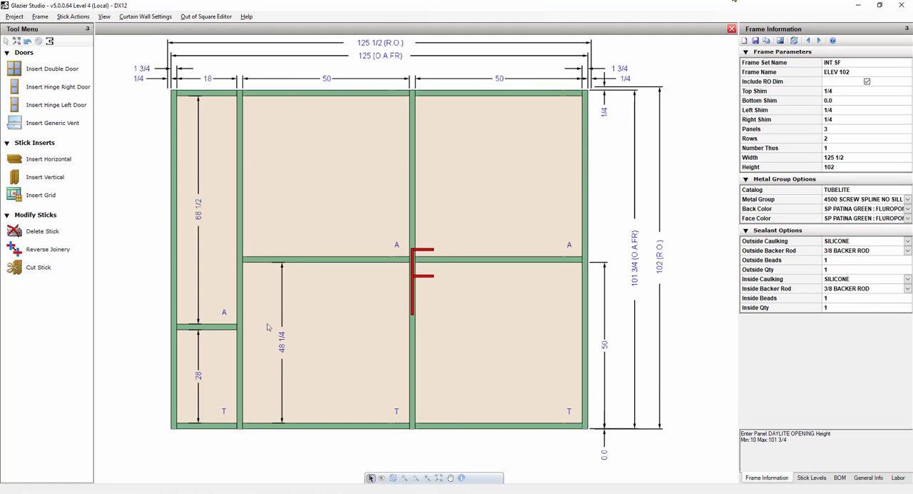
Set the daylight opening height of the lower middle and lower right glass panels together to 28.
{"action": "left_click", "coordinate": [324, 346]}
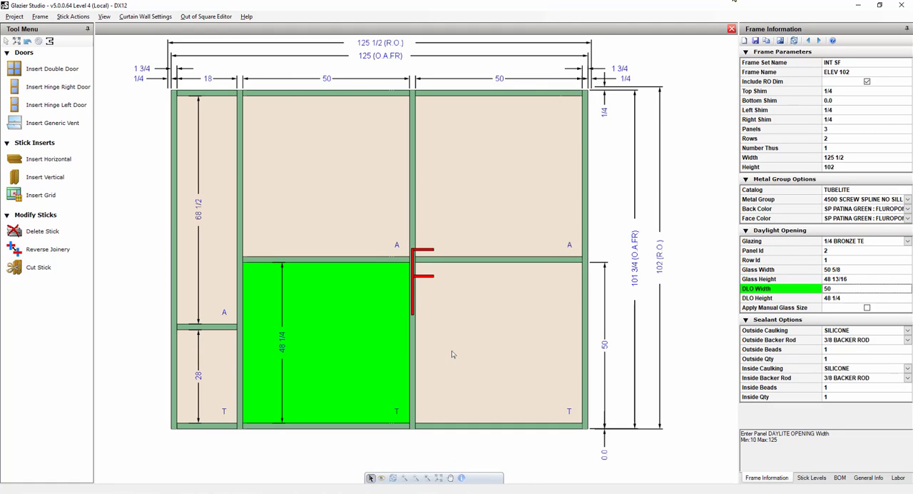
{"action": "left_click", "coordinate": [452, 350], "text": "ctrl"}
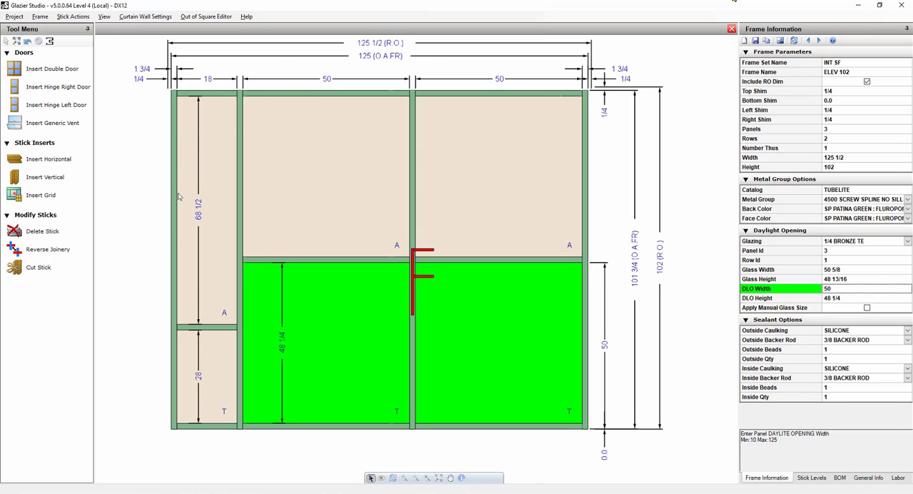
{"action": "mouse_move", "coordinate": [215, 369]}
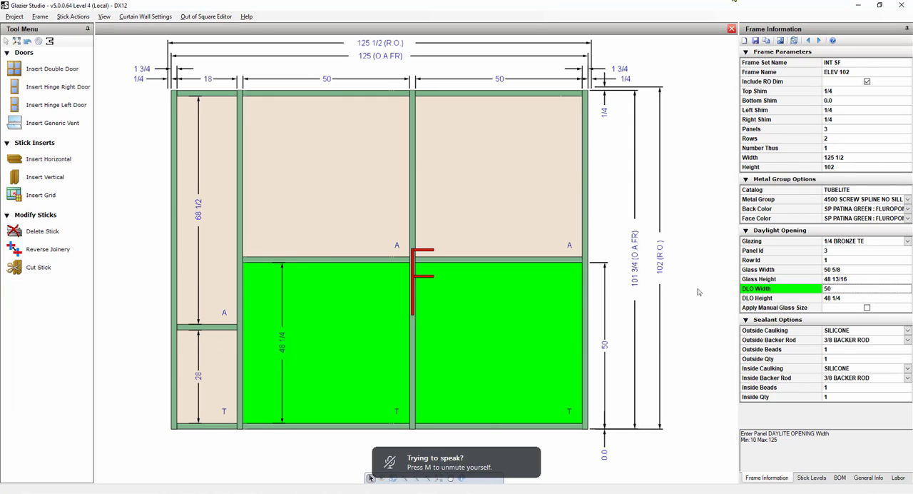
{"action": "key", "text": "Down"}
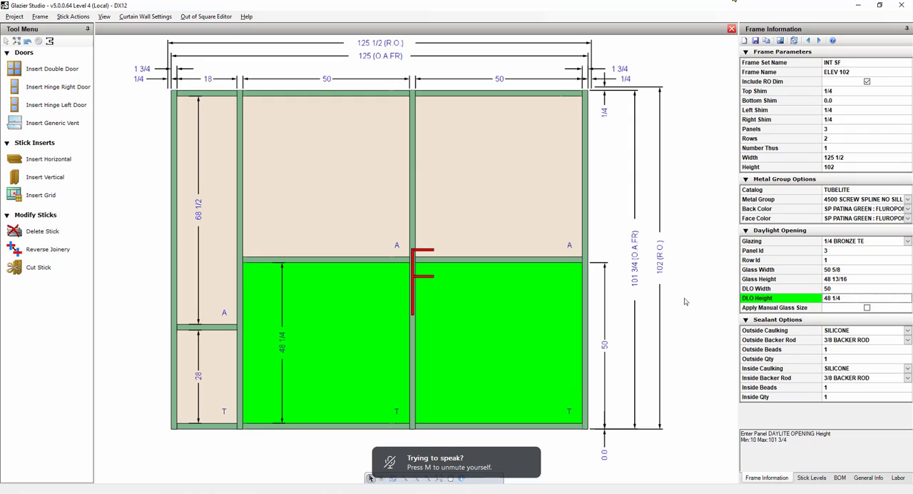
{"action": "type", "text": "28"}
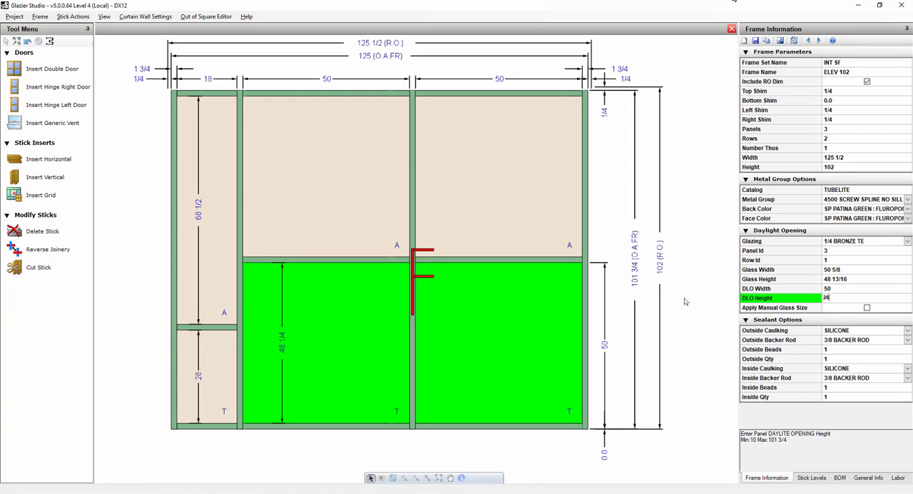
{"action": "key", "text": "Return"}
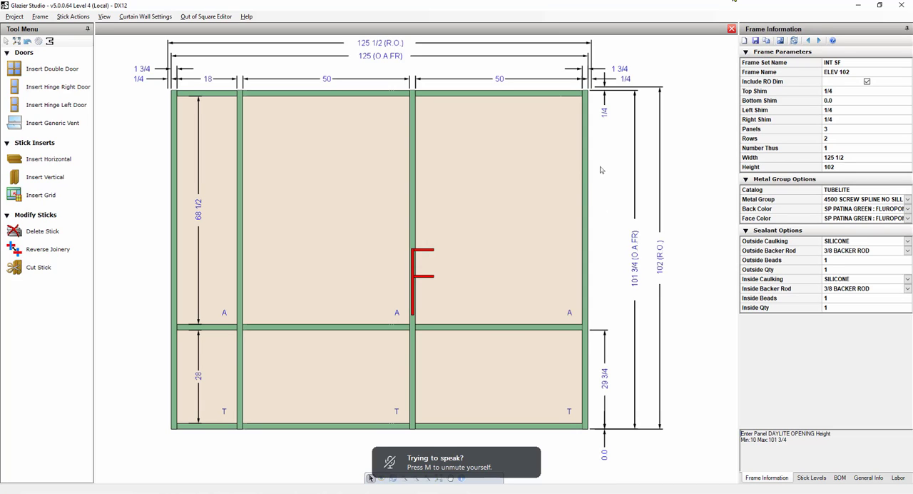
Change the right jamb's product code to E45108 and apply it to the frame.
{"action": "left_click", "coordinate": [586, 203]}
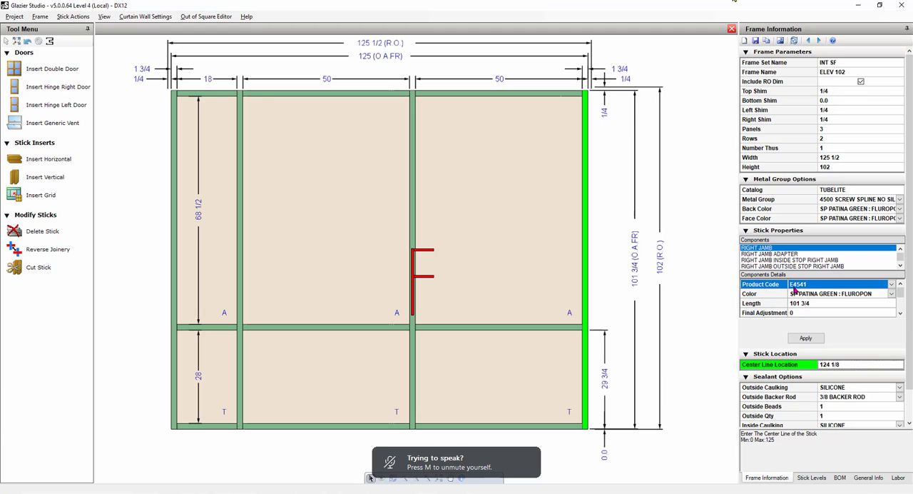
{"action": "left_click", "coordinate": [891, 285]}
{"action": "type", "text": "E"}
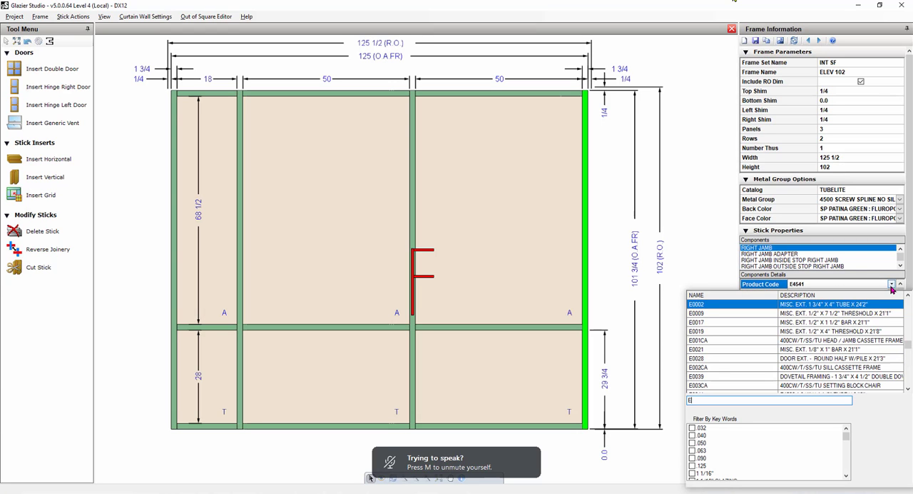
{"action": "type", "text": "45108"}
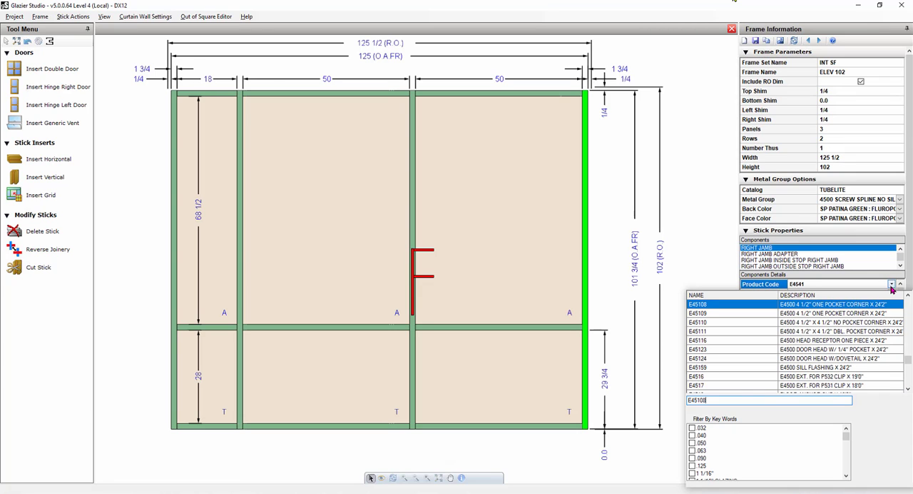
{"action": "key", "text": "Return"}
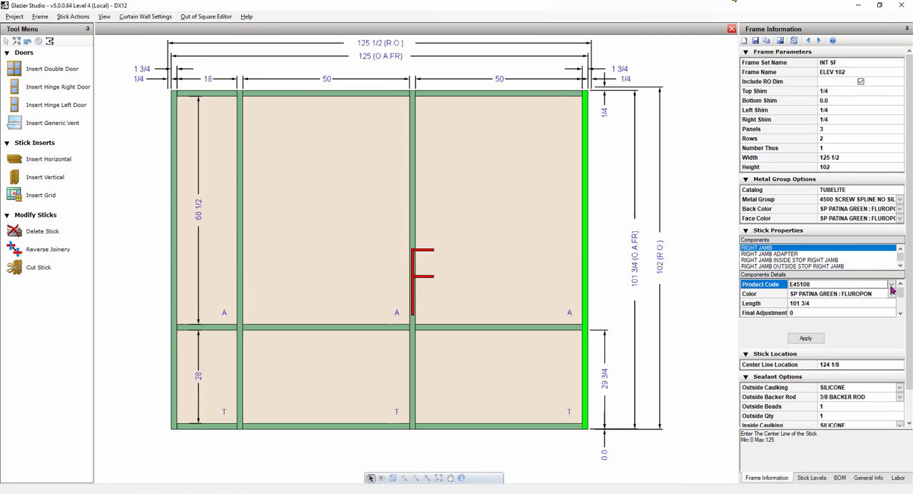
{"action": "left_click", "coordinate": [806, 338]}
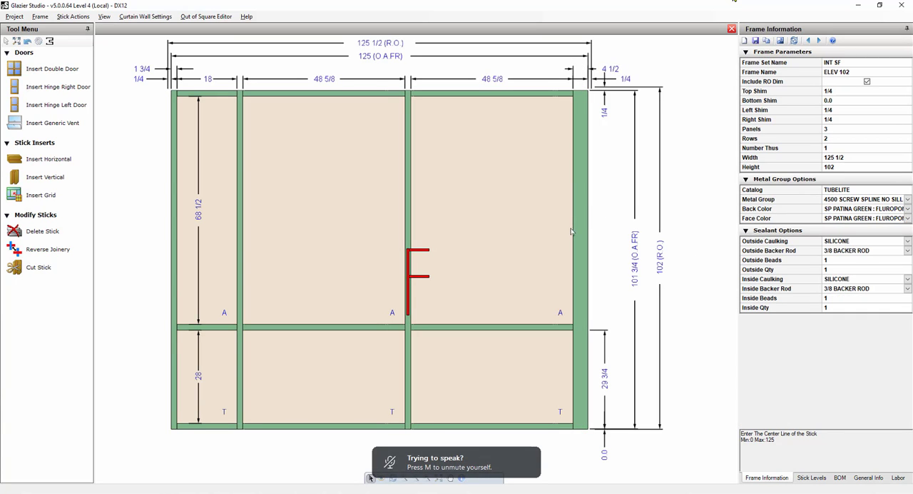
Try to hide the structural problem markers on the elevation and save the frame.
{"action": "mouse_move", "coordinate": [582, 232]}
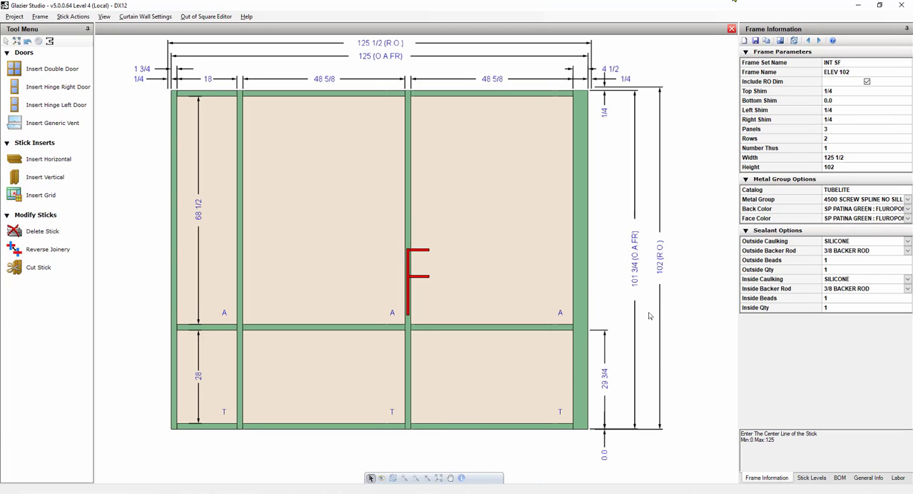
{"action": "mouse_move", "coordinate": [589, 283]}
{"action": "left_click", "coordinate": [105, 16]}
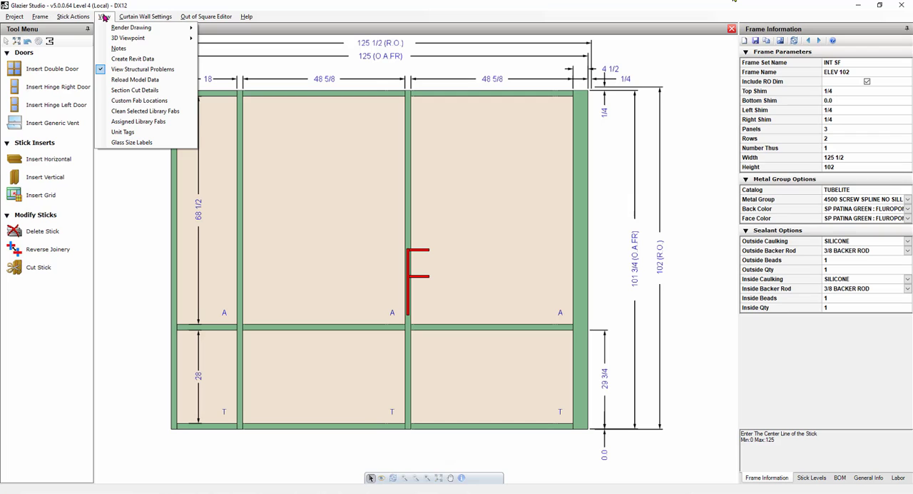
{"action": "left_click", "coordinate": [132, 71]}
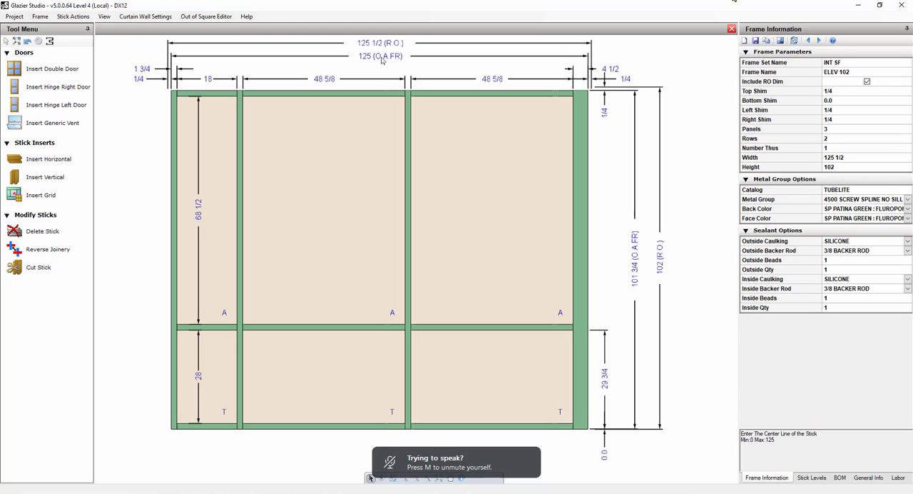
{"action": "left_click", "coordinate": [756, 43]}
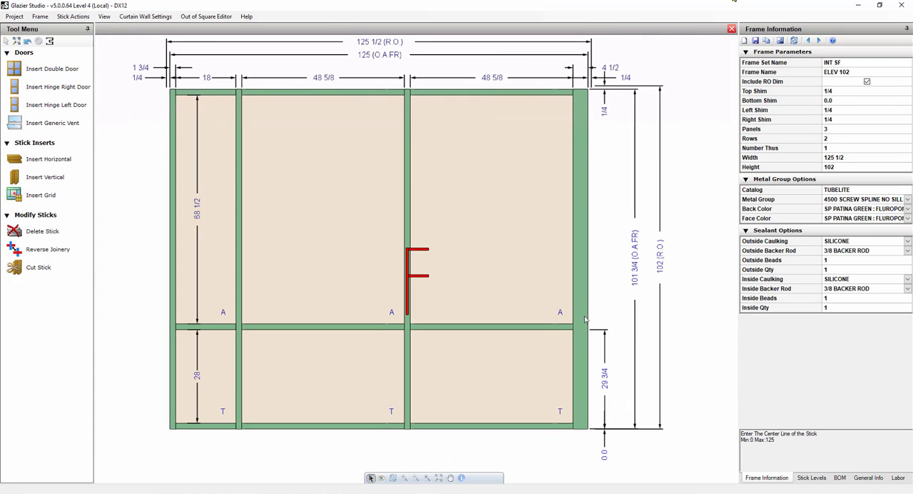
{"action": "mouse_move", "coordinate": [586, 319]}
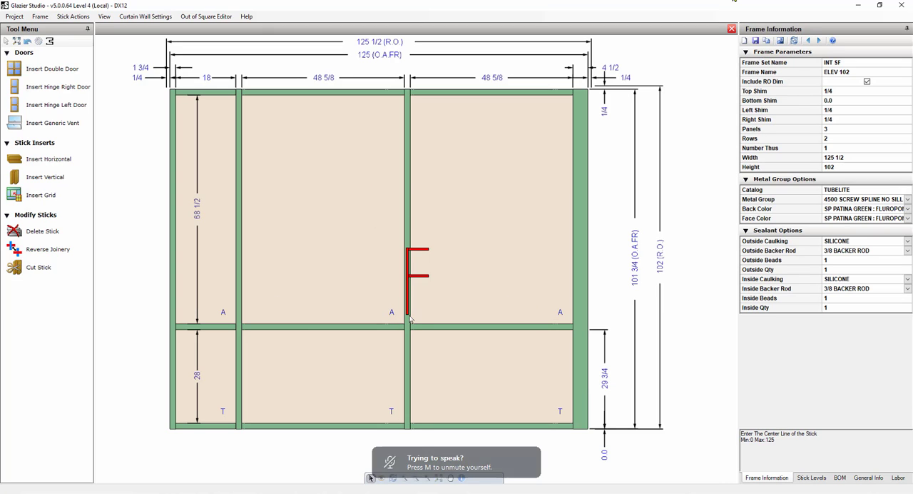
Turn off structural analysis in the frame's structural parameters and save the frame.
{"action": "left_click", "coordinate": [40, 17]}
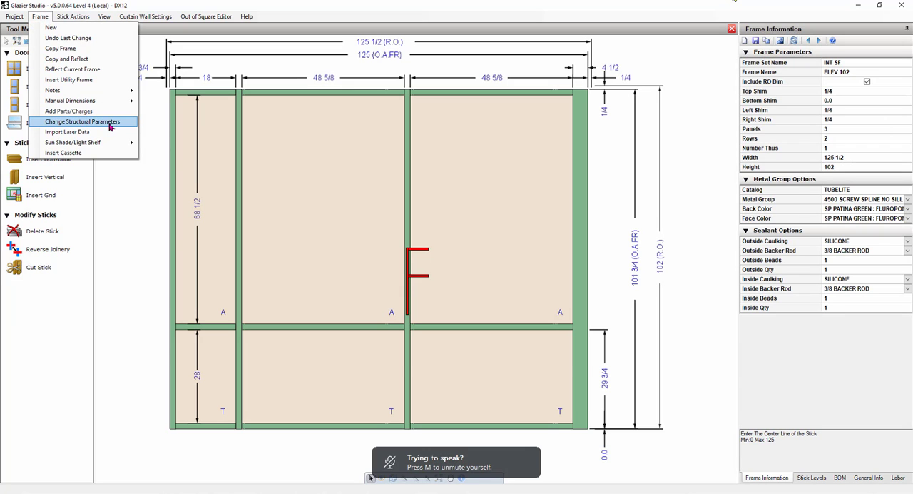
{"action": "left_click", "coordinate": [82, 121]}
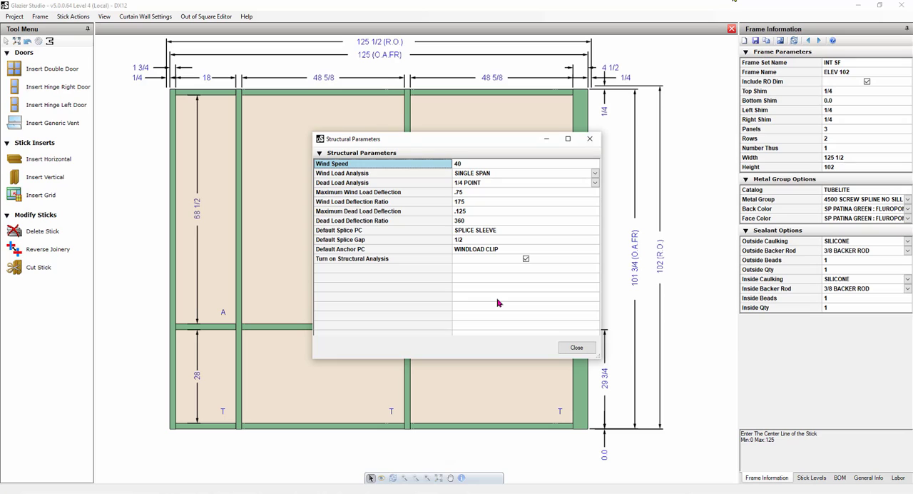
{"action": "left_click", "coordinate": [526, 258]}
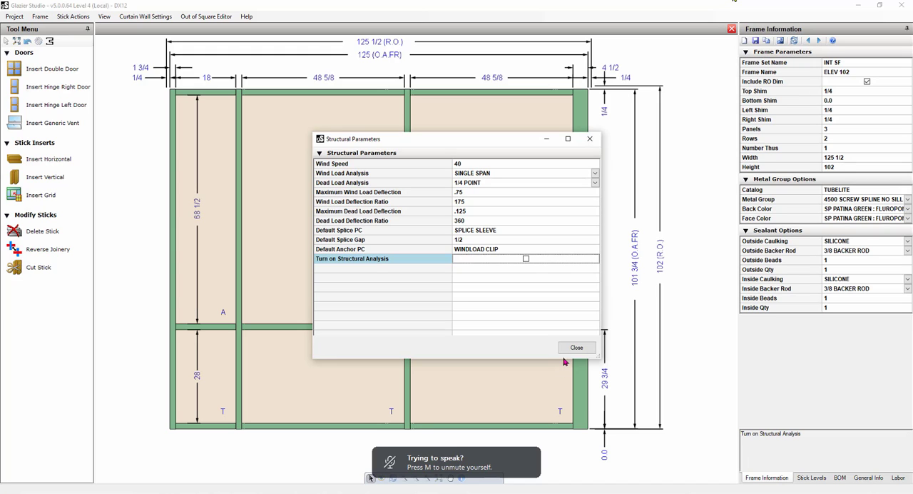
{"action": "left_click", "coordinate": [577, 349]}
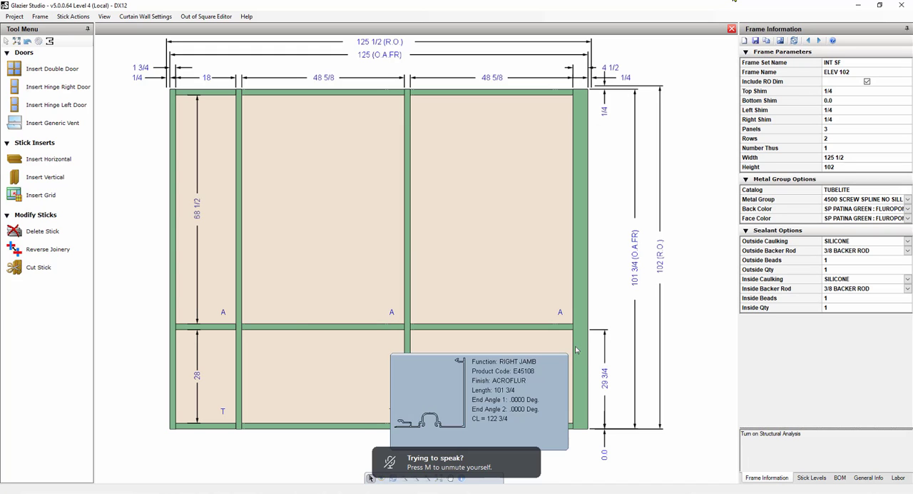
{"action": "left_click", "coordinate": [758, 42]}
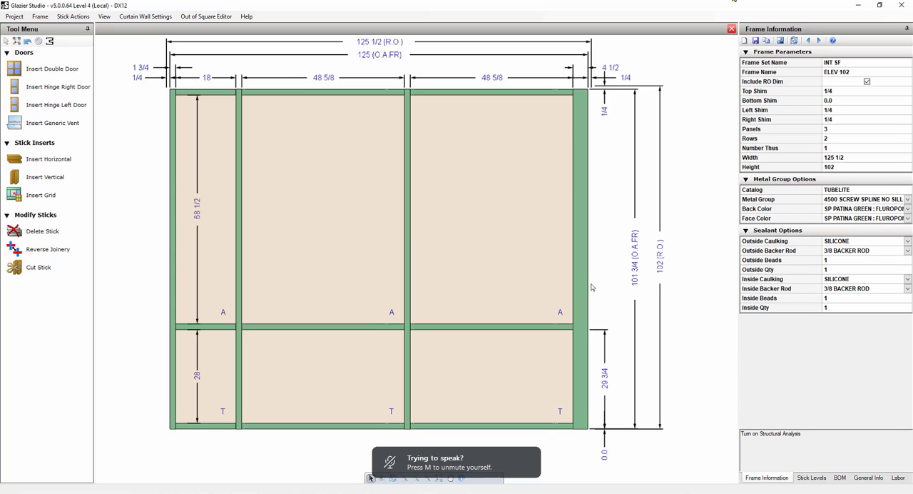
Review the frame's structural parameters once more without changing them, and save ELEV 102 again.
{"action": "left_click", "coordinate": [39, 16]}
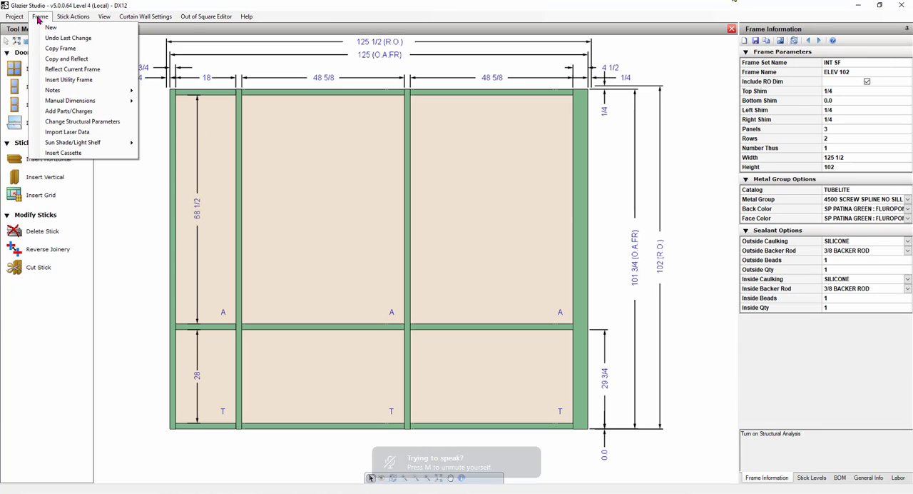
{"action": "left_click", "coordinate": [62, 121]}
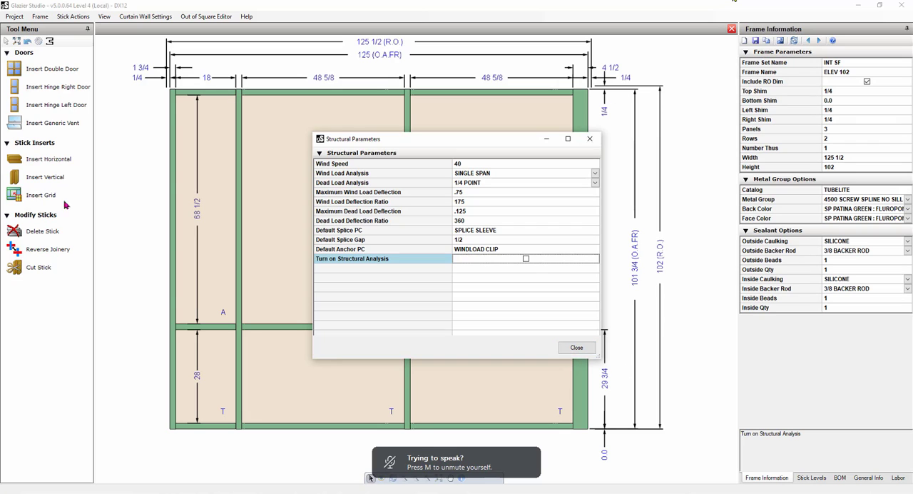
{"action": "left_click", "coordinate": [589, 142]}
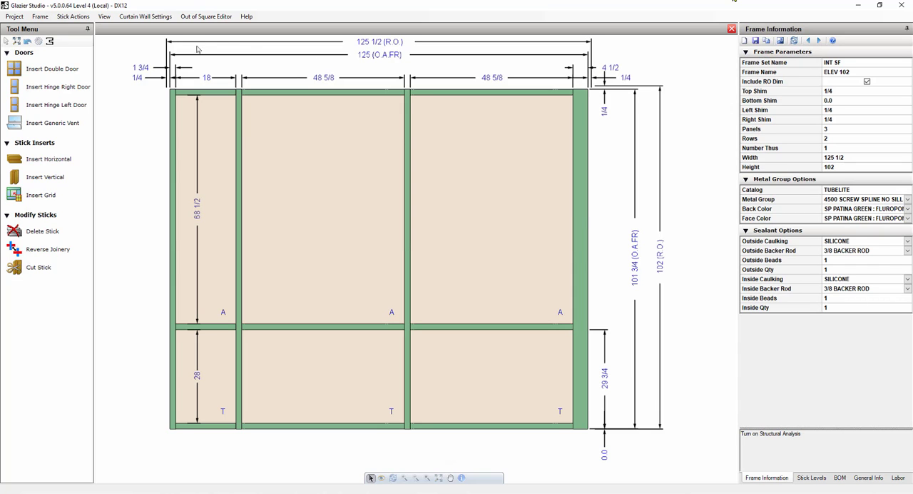
{"action": "left_click", "coordinate": [755, 42]}
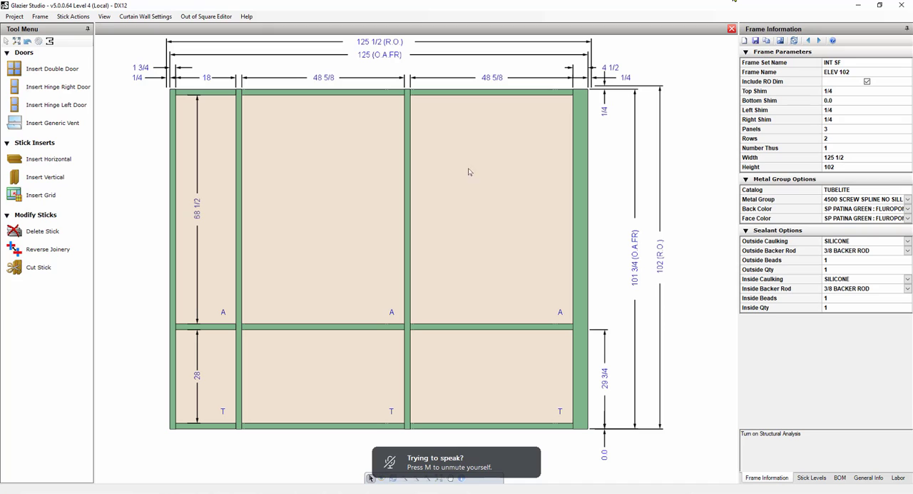
Make a reflected copy of the ELEV 102 frame and name it ELEV 103.
{"action": "mouse_move", "coordinate": [348, 213]}
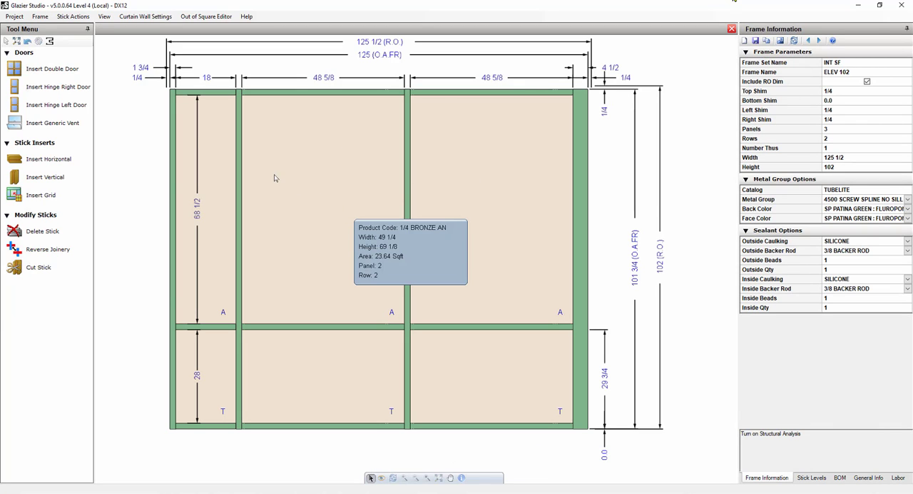
{"action": "left_click", "coordinate": [40, 16]}
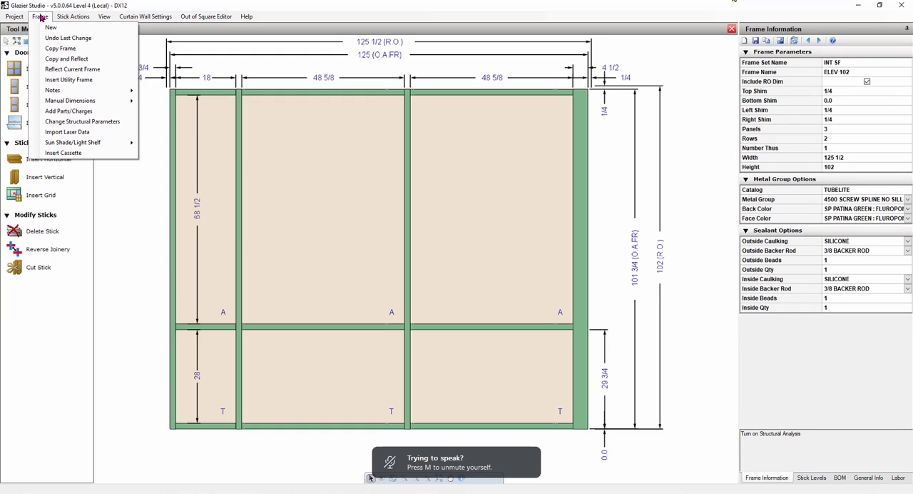
{"action": "left_click", "coordinate": [87, 59]}
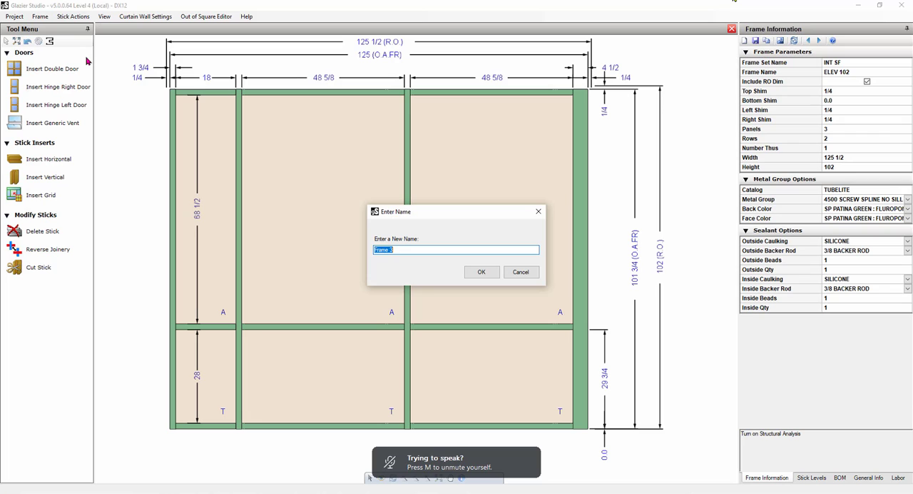
{"action": "type", "text": "ELEV 103"}
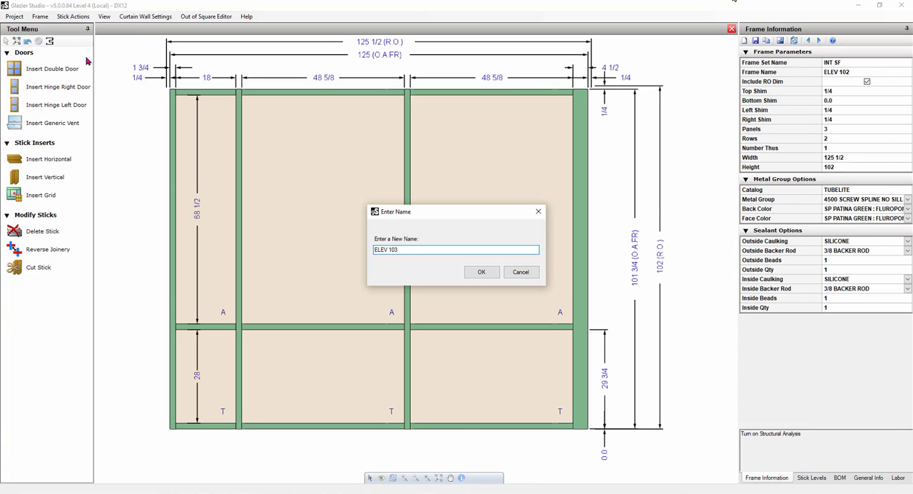
{"action": "key", "text": "Return"}
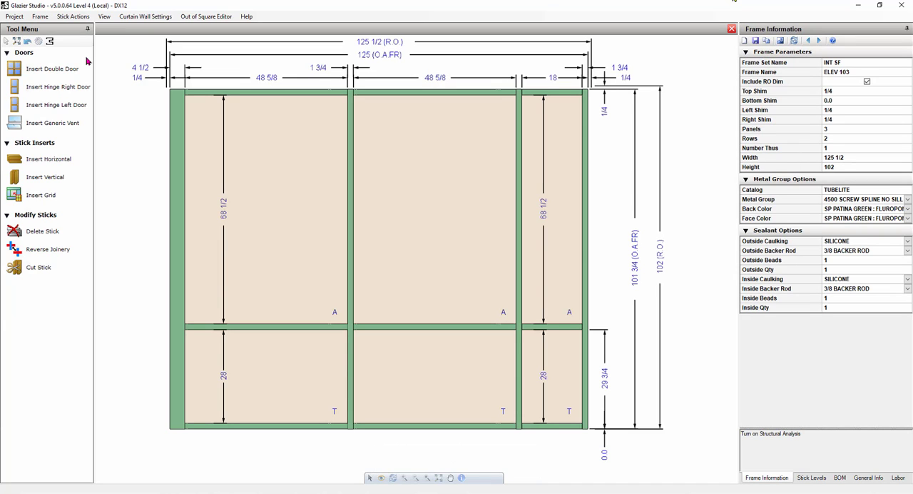
Change the left jamb of ELEV 103 to product code E45109, apply it and save the frame.
{"action": "left_click", "coordinate": [175, 140]}
{"action": "mouse_move", "coordinate": [175, 140]}
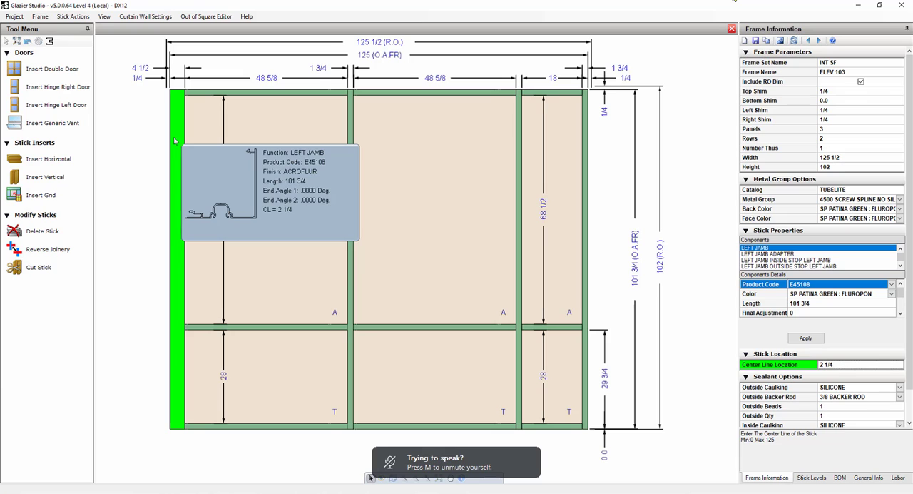
{"action": "left_click", "coordinate": [893, 287]}
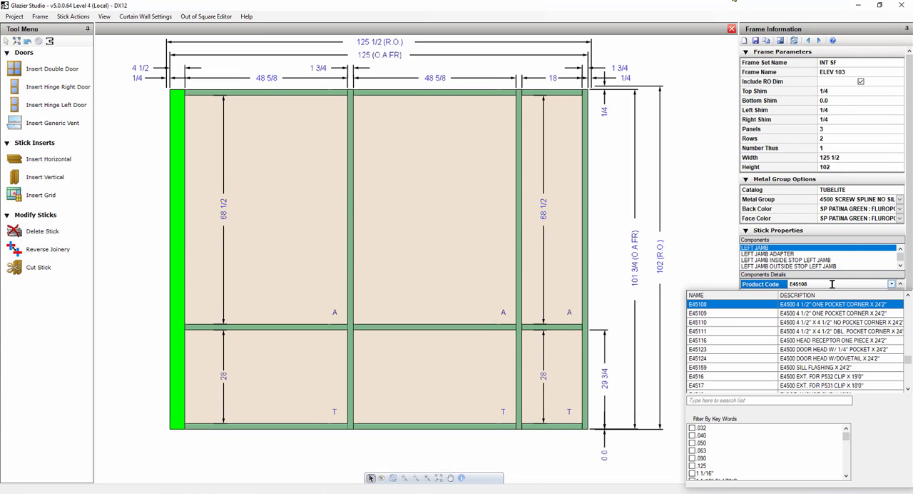
{"action": "left_click", "coordinate": [717, 318]}
{"action": "left_click", "coordinate": [804, 338]}
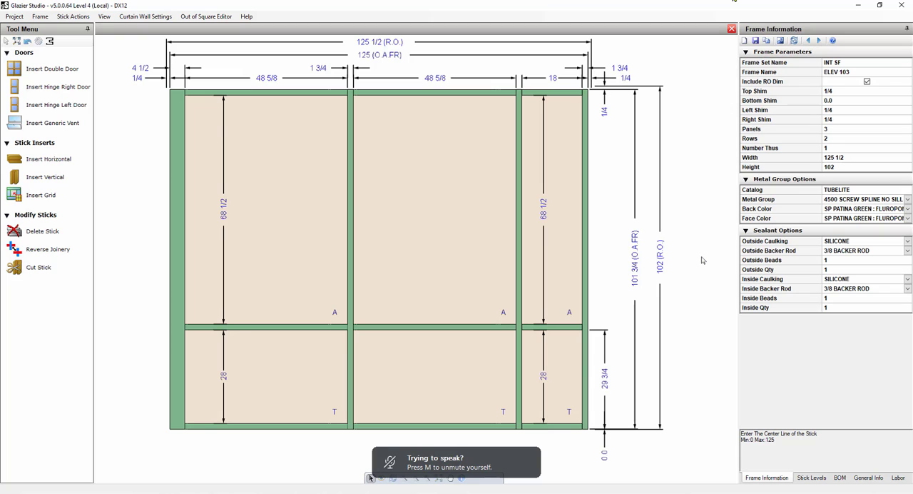
{"action": "left_click", "coordinate": [756, 41]}
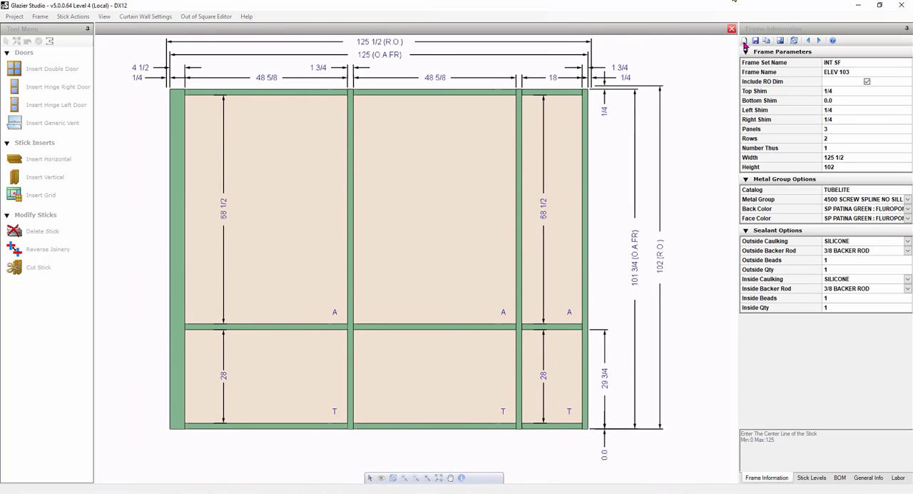
Assign product code P2474 to the right jamb filler of ELEV 103, apply it and save the frame.
{"action": "left_click", "coordinate": [585, 147]}
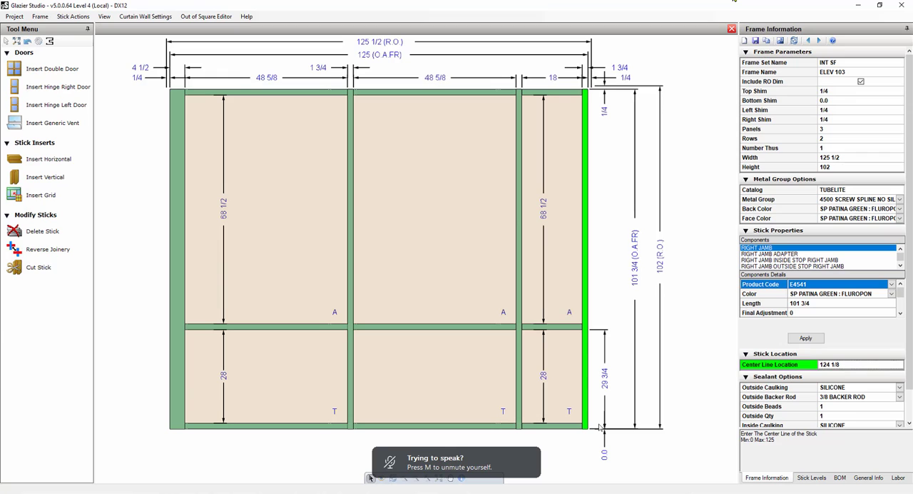
{"action": "left_click", "coordinate": [901, 266]}
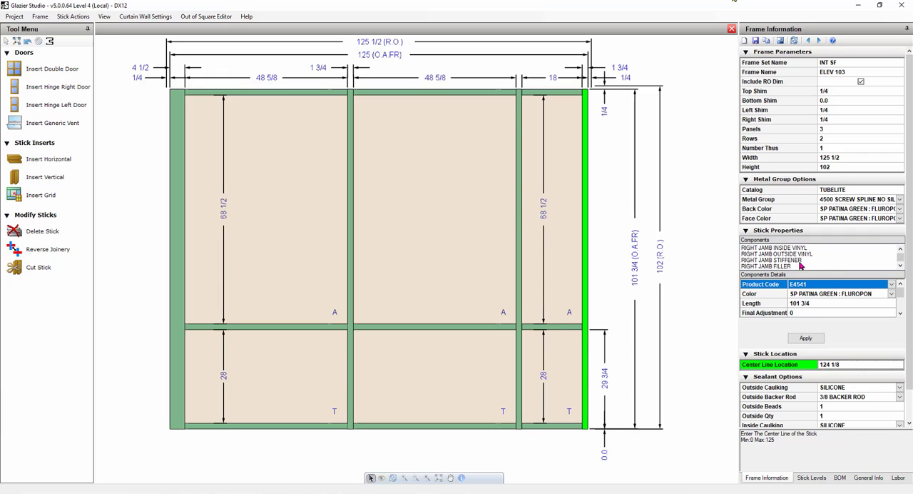
{"action": "left_click", "coordinate": [794, 260]}
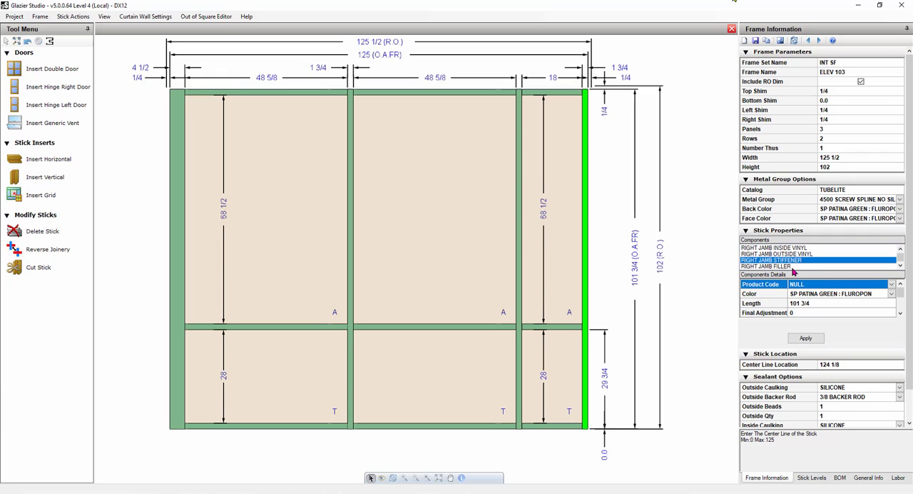
{"action": "left_click", "coordinate": [785, 267]}
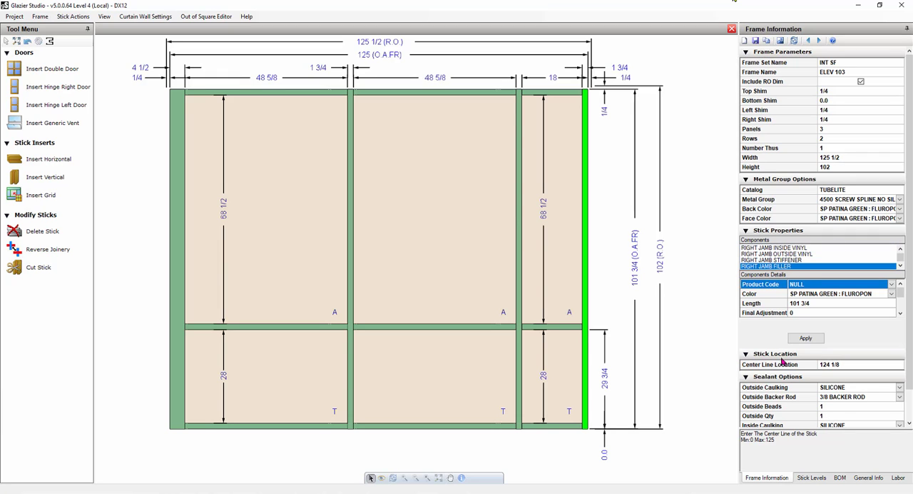
{"action": "left_click", "coordinate": [891, 285]}
{"action": "type", "text": "P"}
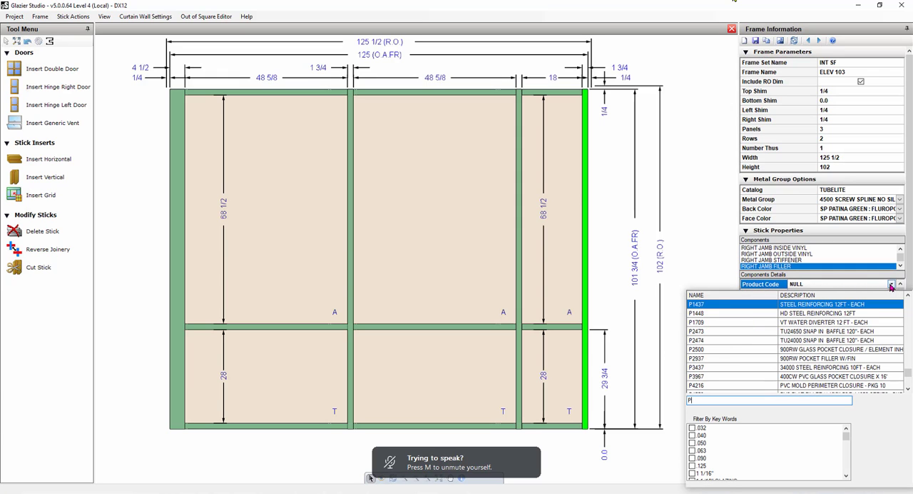
{"action": "type", "text": "2474"}
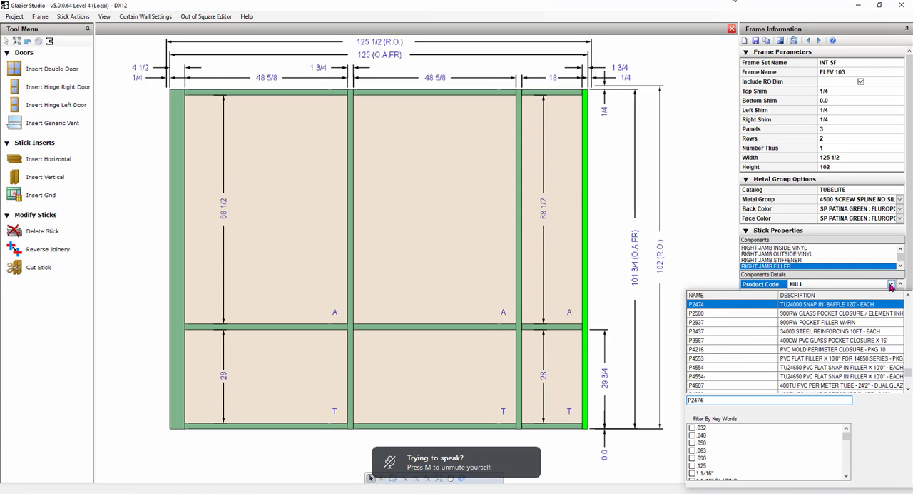
{"action": "key", "text": "Return"}
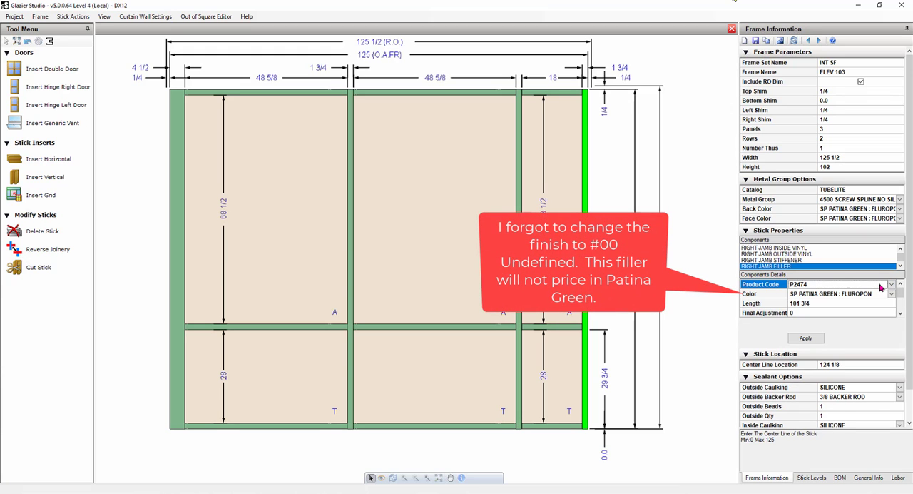
{"action": "left_click", "coordinate": [804, 341]}
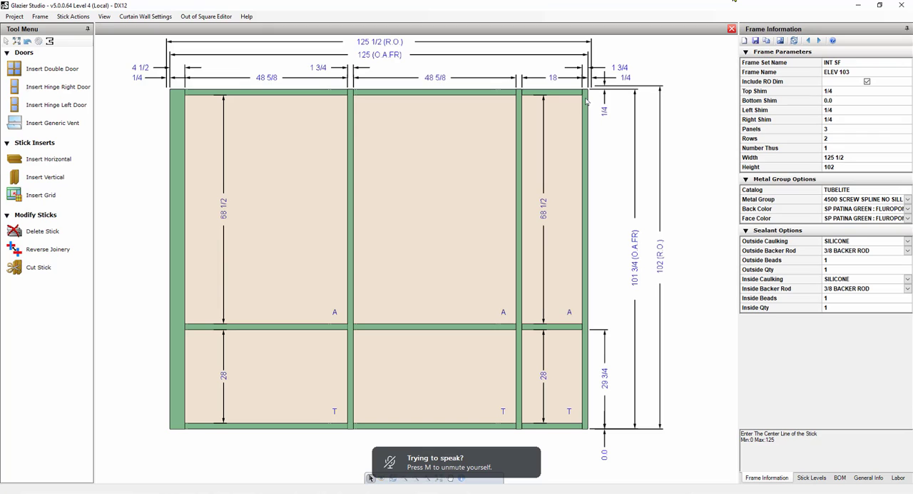
{"action": "mouse_move", "coordinate": [571, 111]}
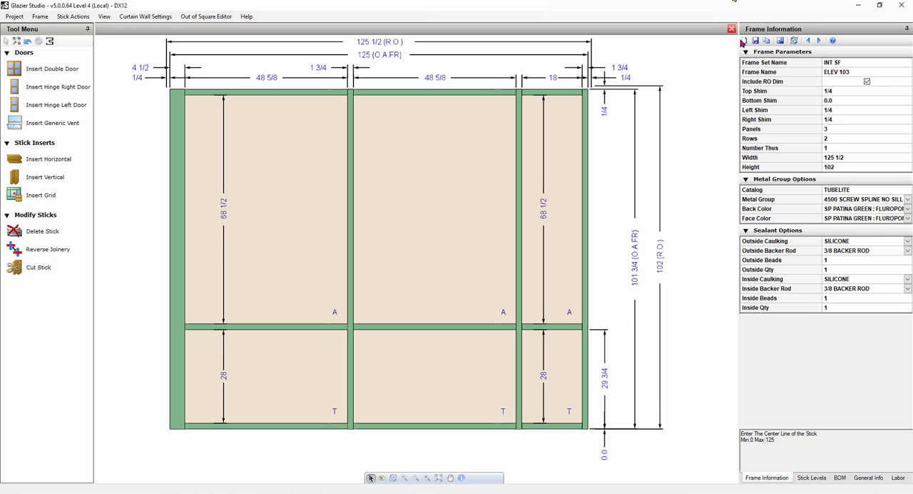
{"action": "left_click", "coordinate": [756, 40]}
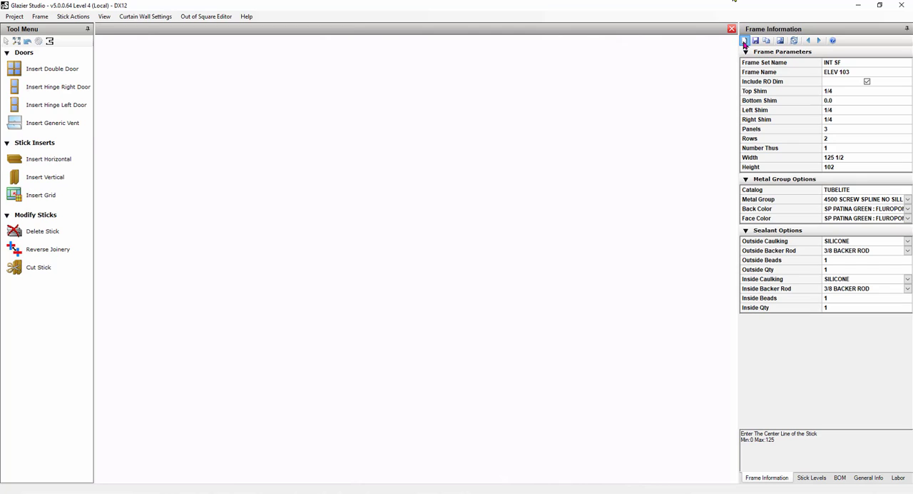
Start a new frame using the T14000 THERMAL SCREW SPLINE metal group, keeping the SP PATINA GREEN back color.
{"action": "left_click", "coordinate": [744, 42]}
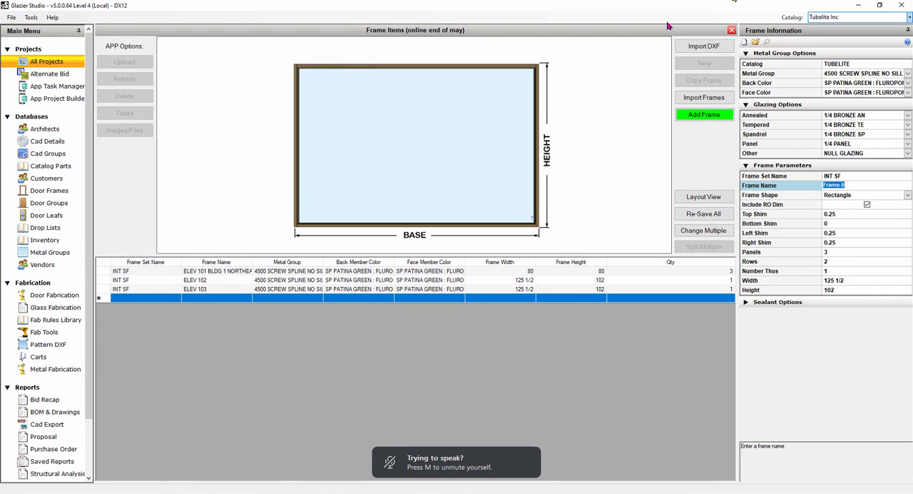
{"action": "left_click", "coordinate": [905, 73]}
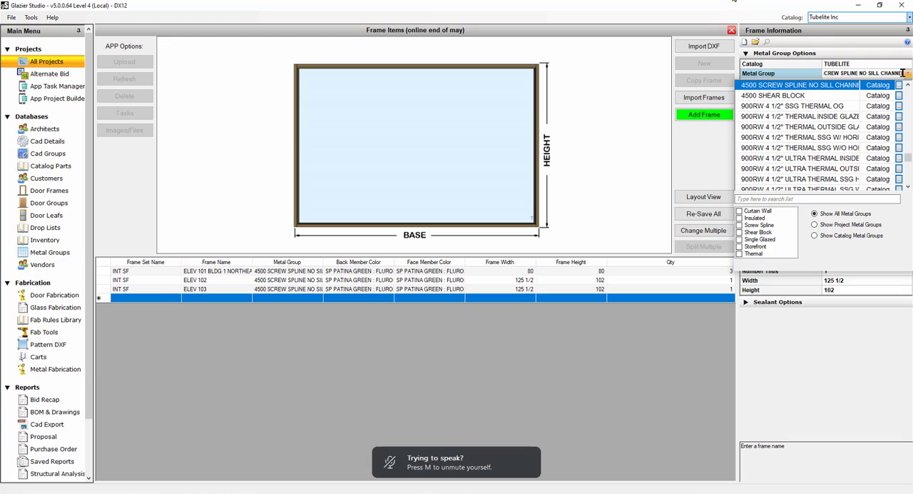
{"action": "type", "text": "T14000"}
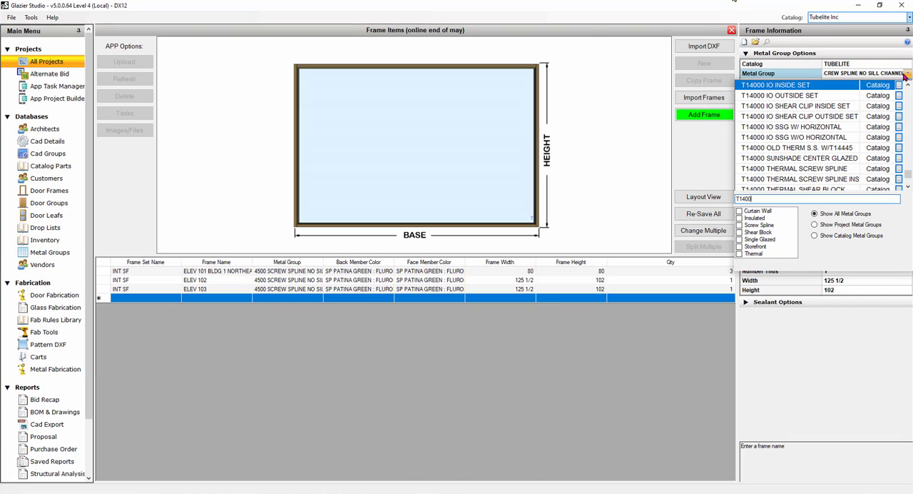
{"action": "left_click", "coordinate": [809, 169]}
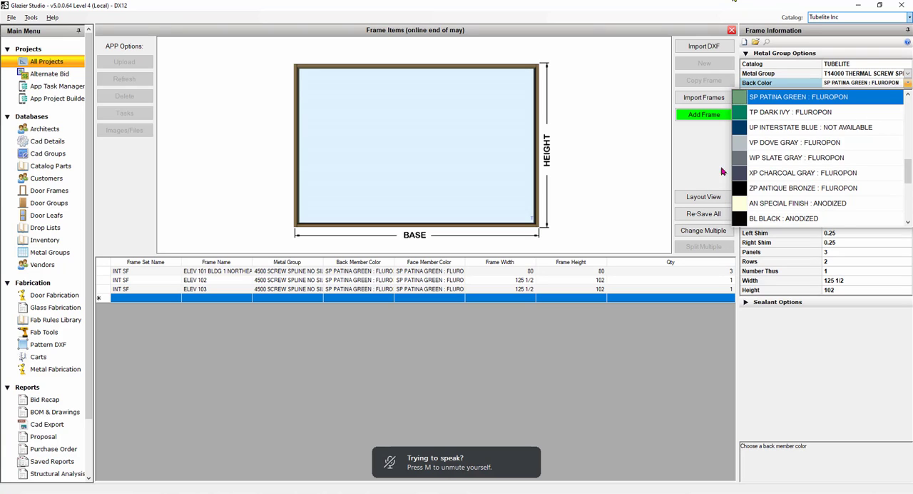
{"action": "left_click", "coordinate": [700, 151]}
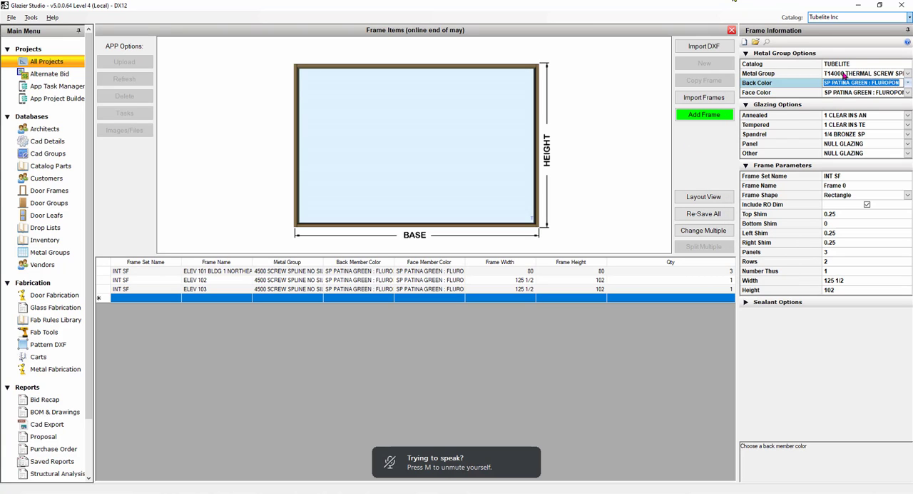
Set the default glazing to 1 BRONZE INS AN annealed, 1 BRONZE INS TE tempered and 1/4 BRONZE SP spandrel.
{"action": "left_click", "coordinate": [908, 116]}
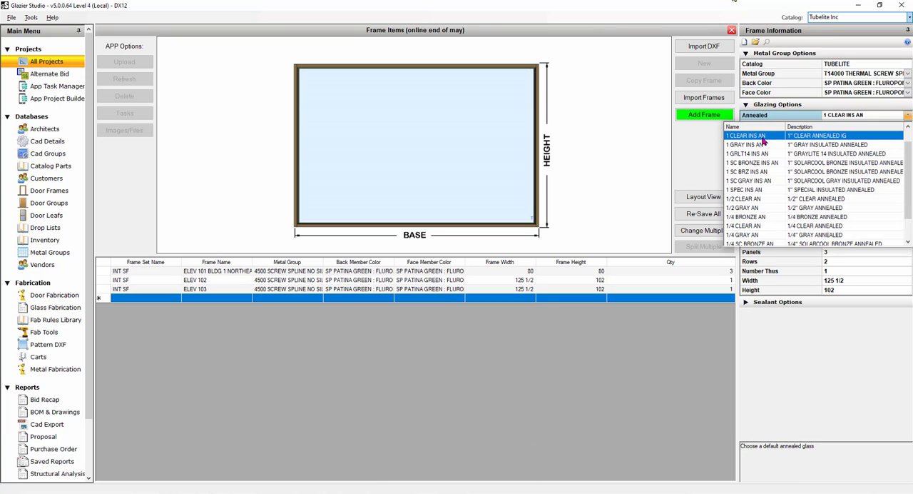
{"action": "scroll", "coordinate": [762, 141], "scroll_direction": "up", "scroll_amount": 1}
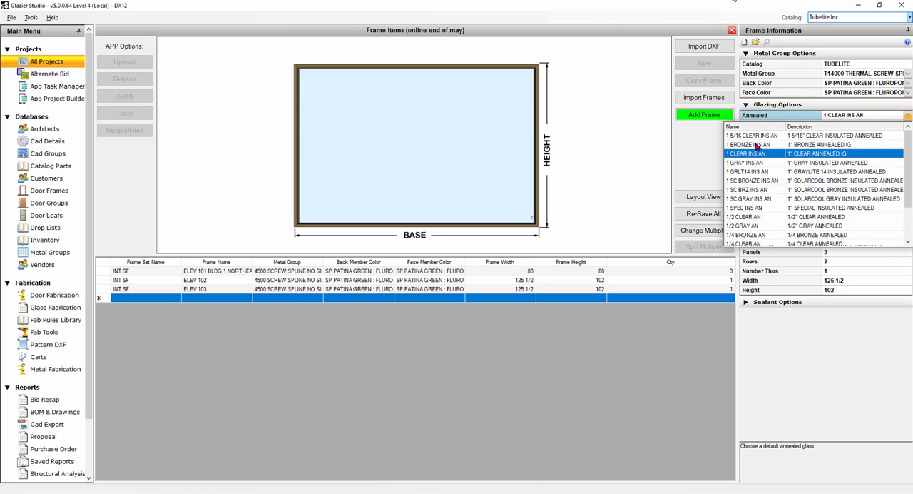
{"action": "left_click", "coordinate": [758, 150]}
{"action": "scroll", "coordinate": [758, 153], "scroll_direction": "up", "scroll_amount": 1}
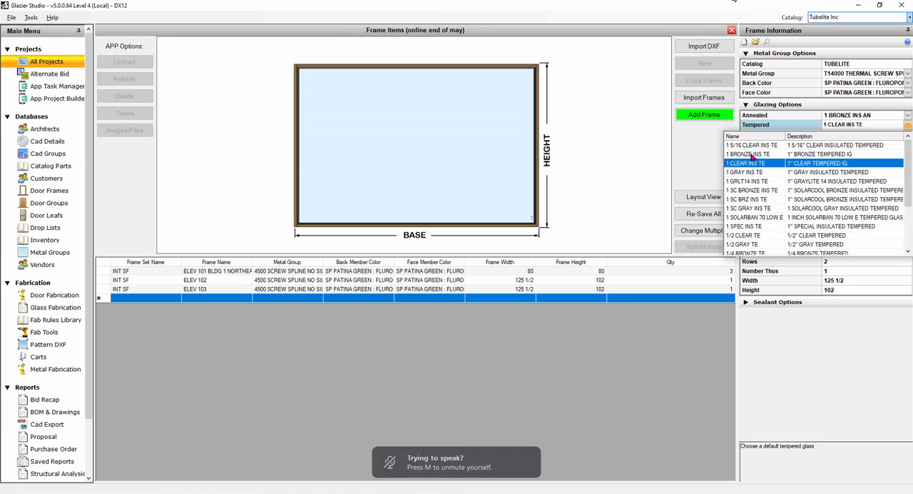
{"action": "left_click", "coordinate": [753, 157]}
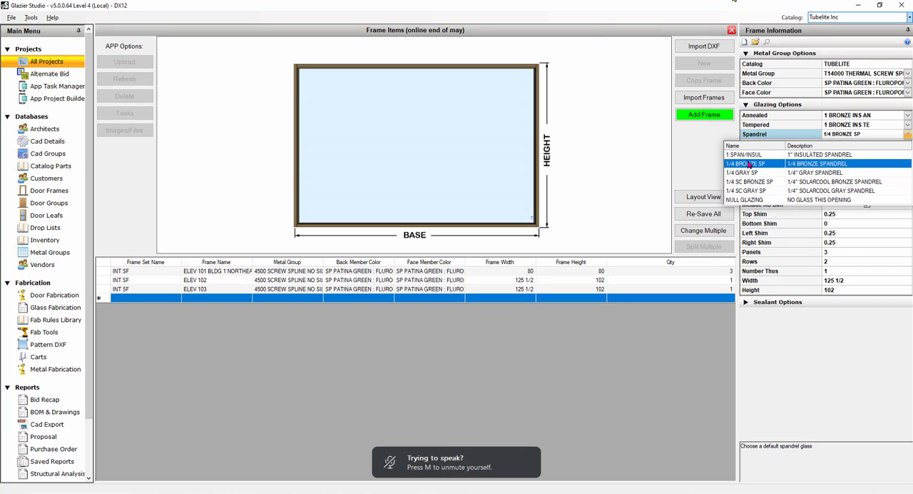
{"action": "left_click", "coordinate": [750, 164]}
{"action": "left_click", "coordinate": [703, 169]}
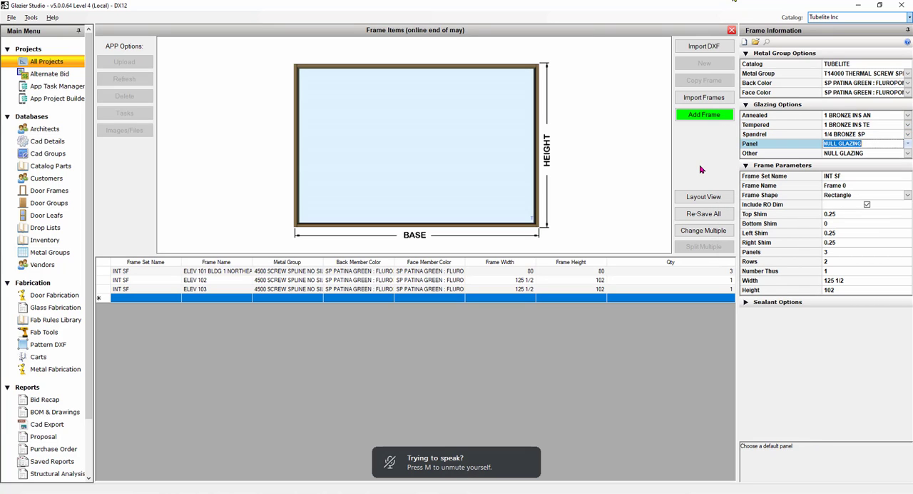
Name the frame set EXT SF and the new frame ELEV 104 DOORS.
{"action": "left_click", "coordinate": [843, 179]}
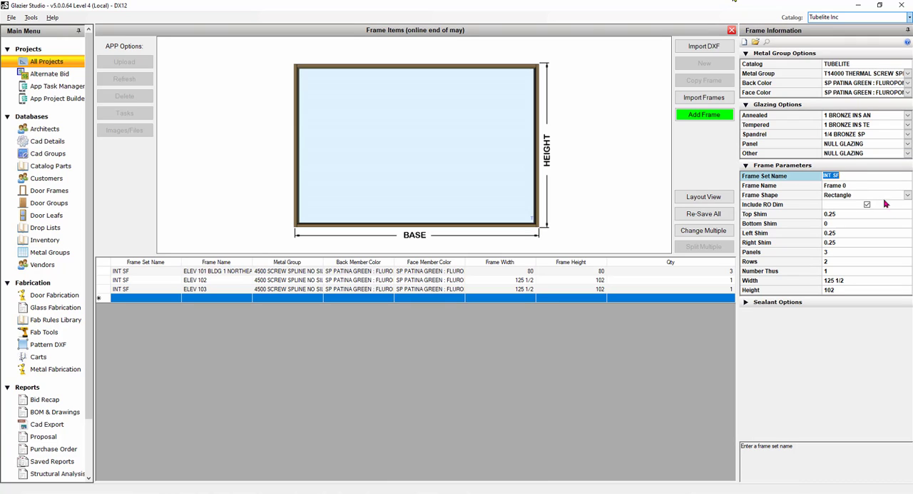
{"action": "type", "text": "EXT SF"}
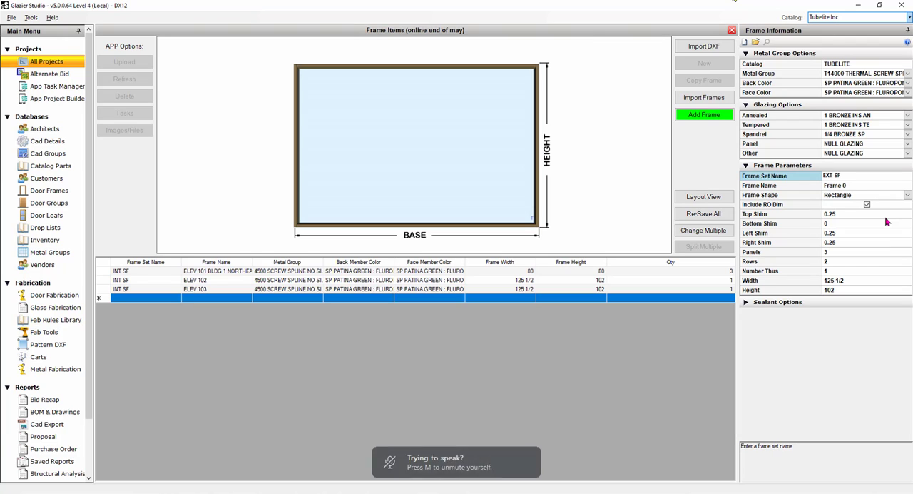
{"action": "key", "text": "Tab"}
{"action": "type", "text": "ELEV 104"}
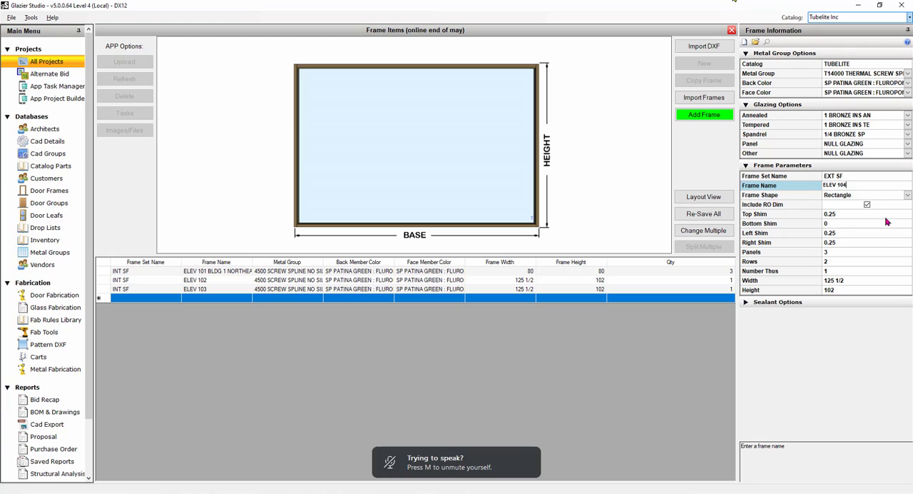
{"action": "type", "text": " DOORS"}
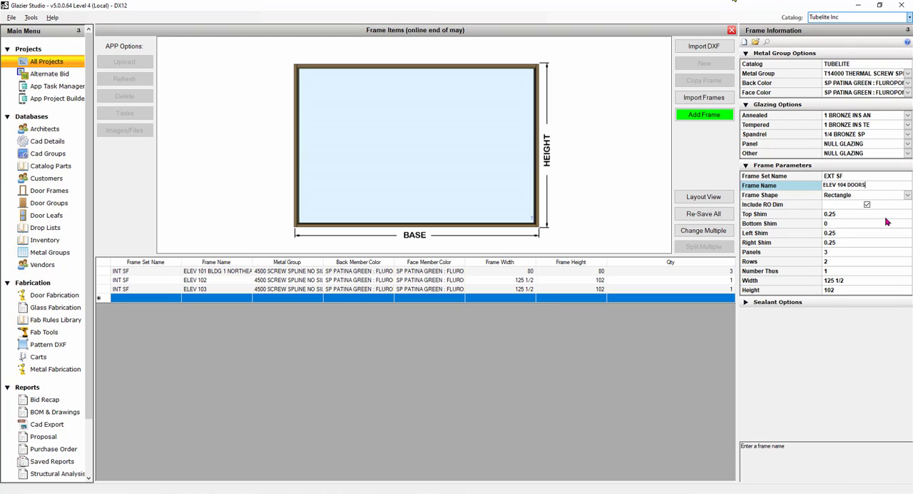
Set the new frame to 5 panels and a width of 190, and add it to the project.
{"action": "left_click", "coordinate": [832, 255]}
{"action": "type", "text": "5"}
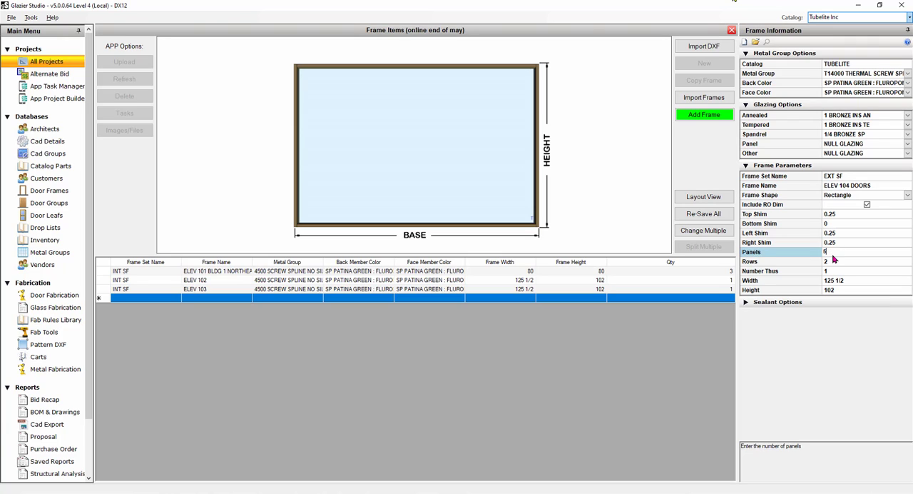
{"action": "key", "text": "Tab"}
{"action": "key", "text": "Tab"}
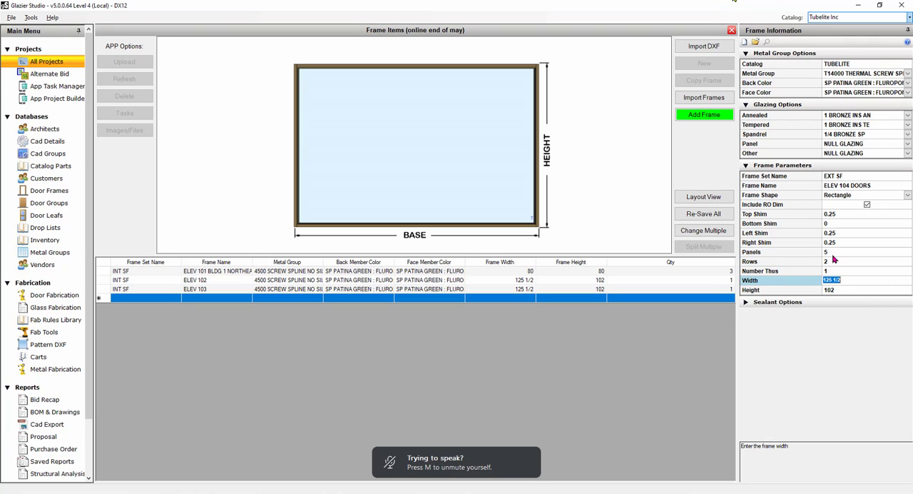
{"action": "type", "text": "190"}
{"action": "key", "text": "Tab"}
{"action": "left_click", "coordinate": [722, 115]}
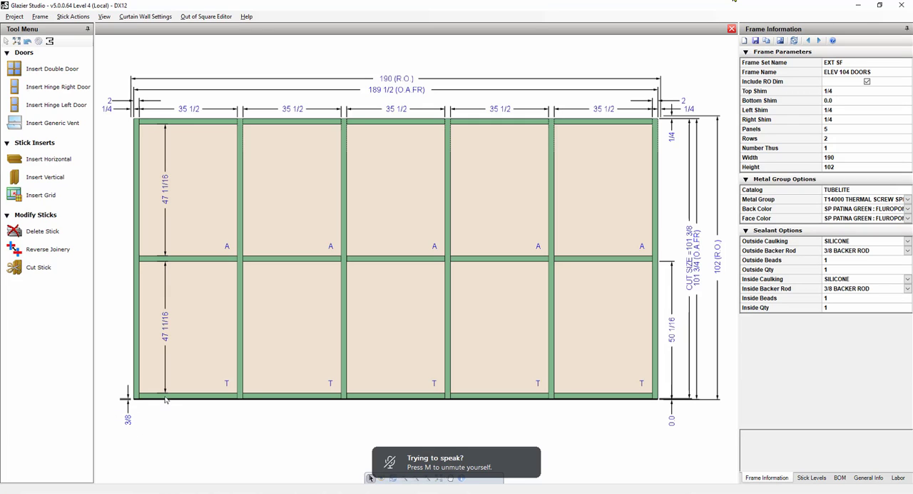
Inspect the sill, the second panel's lower glass and its intermediate horizontal in the ELEV 104 DOORS frame.
{"action": "mouse_move", "coordinate": [166, 400]}
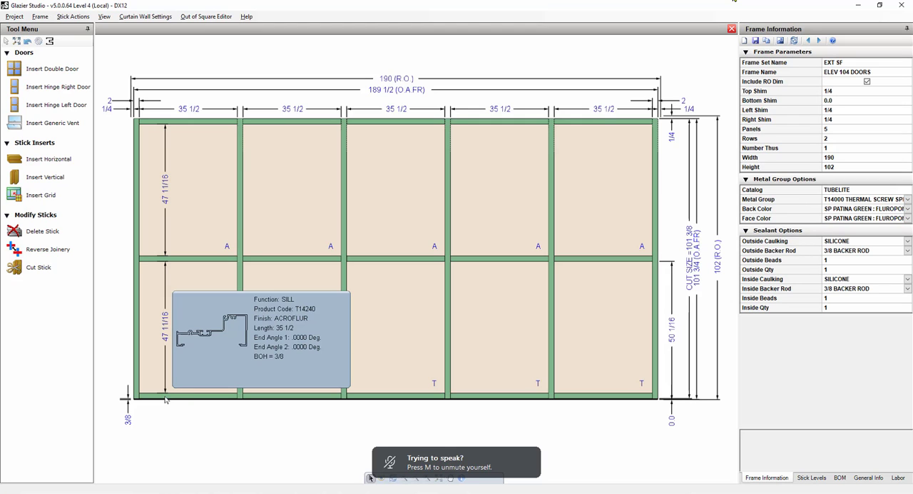
{"action": "mouse_move", "coordinate": [299, 334]}
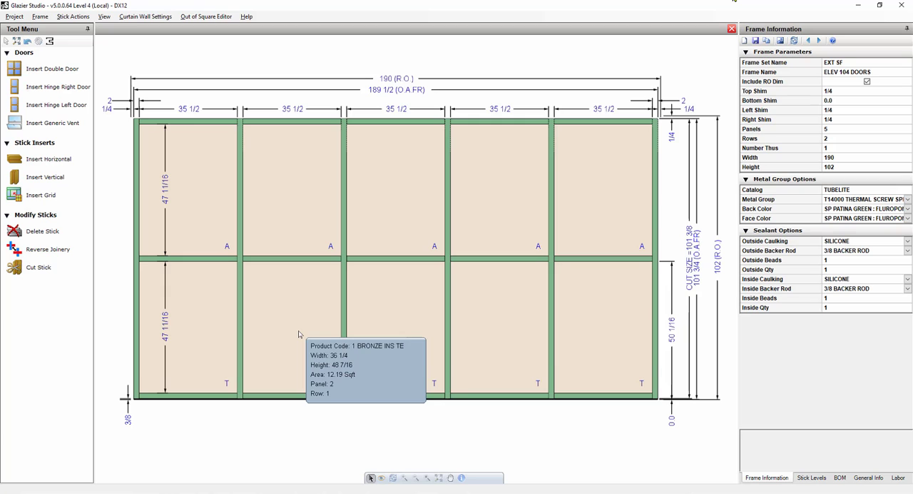
{"action": "left_click", "coordinate": [839, 137]}
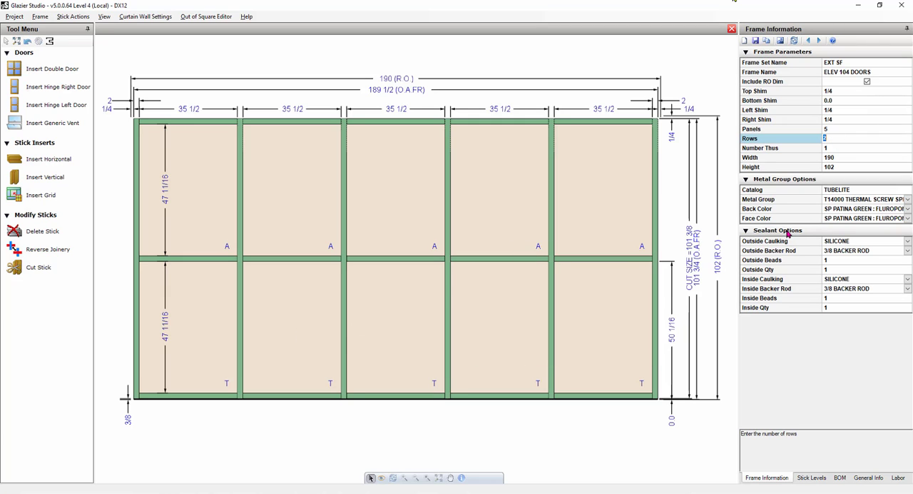
{"action": "left_click", "coordinate": [317, 261]}
{"action": "mouse_move", "coordinate": [319, 345]}
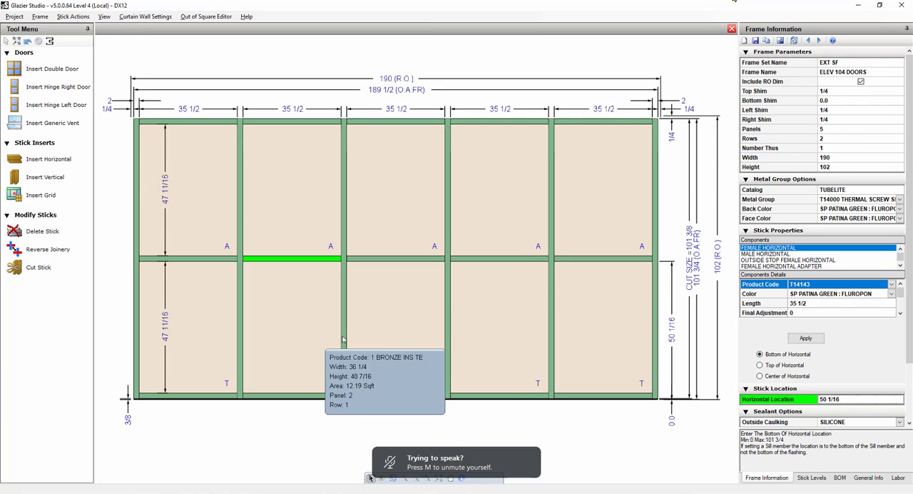
{"action": "left_click", "coordinate": [304, 423]}
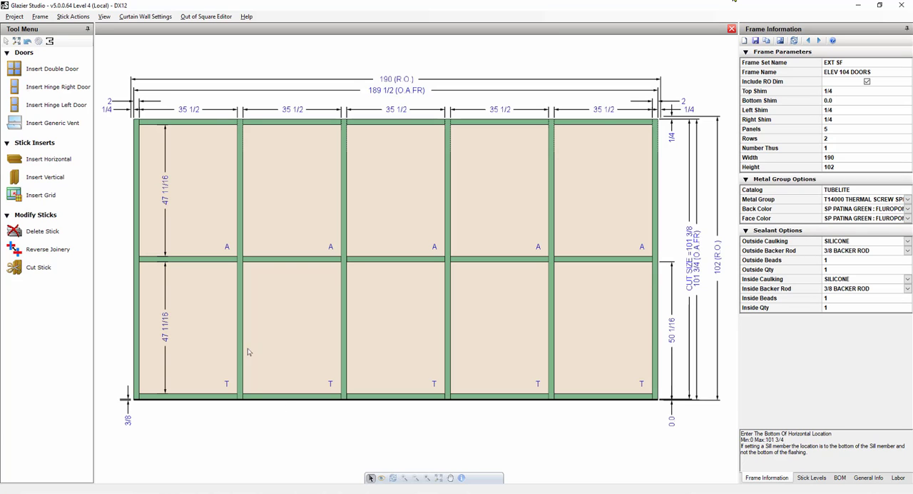
Start inserting a hinge-left door in the second panel's lower opening and review the available handing choices.
{"action": "left_click", "coordinate": [289, 339]}
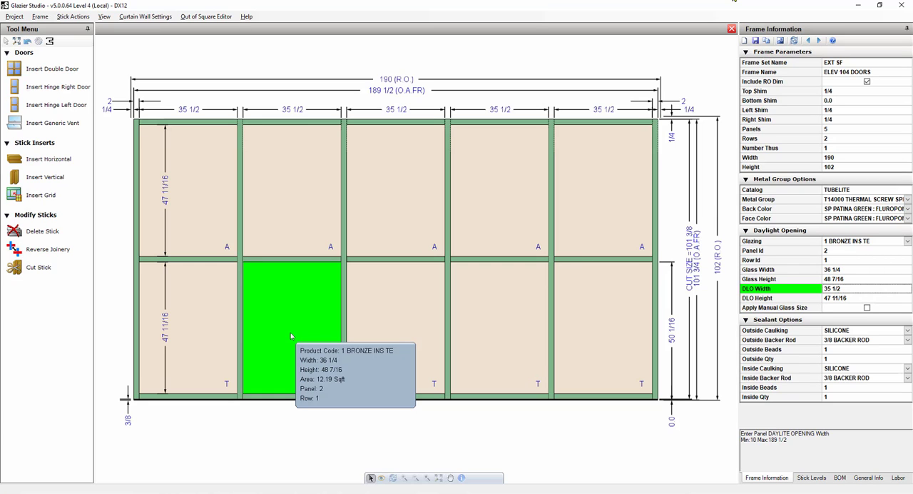
{"action": "left_click", "coordinate": [71, 105]}
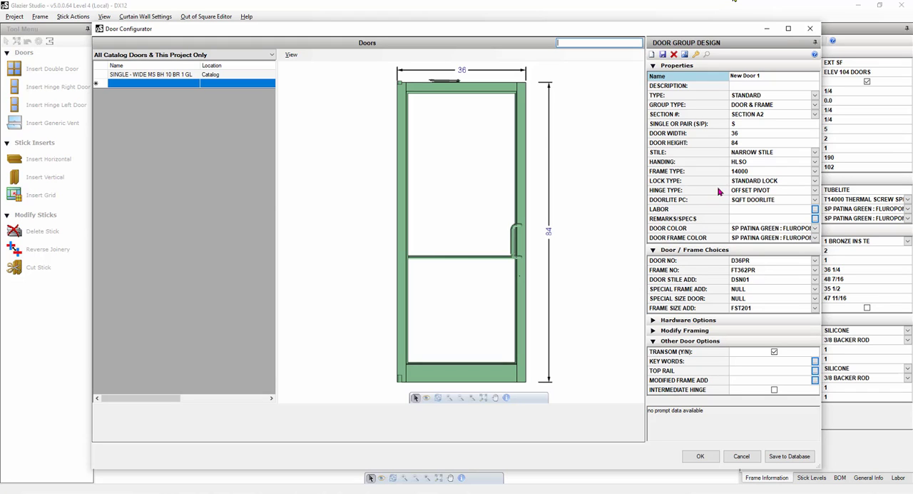
{"action": "left_click", "coordinate": [815, 165]}
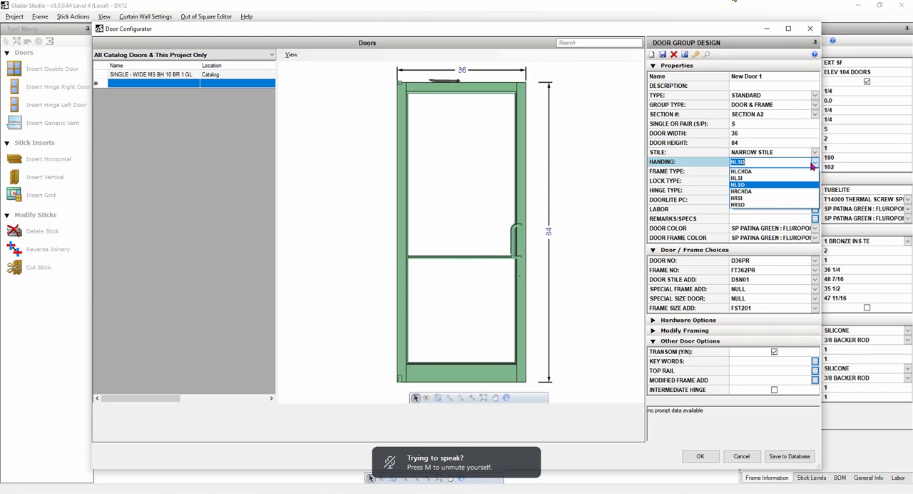
{"action": "left_click", "coordinate": [814, 166]}
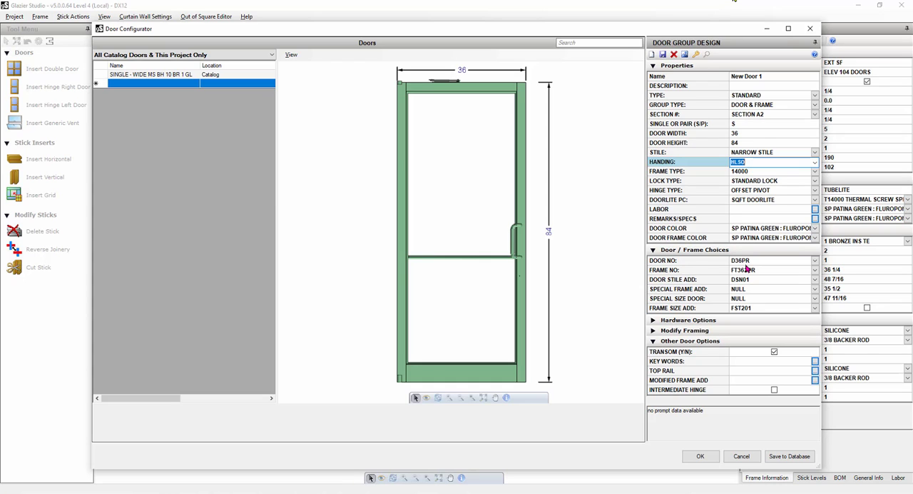
Try the CUSTOM door type, review its hardware options, and return the door type to STANDARD.
{"action": "left_click", "coordinate": [816, 95]}
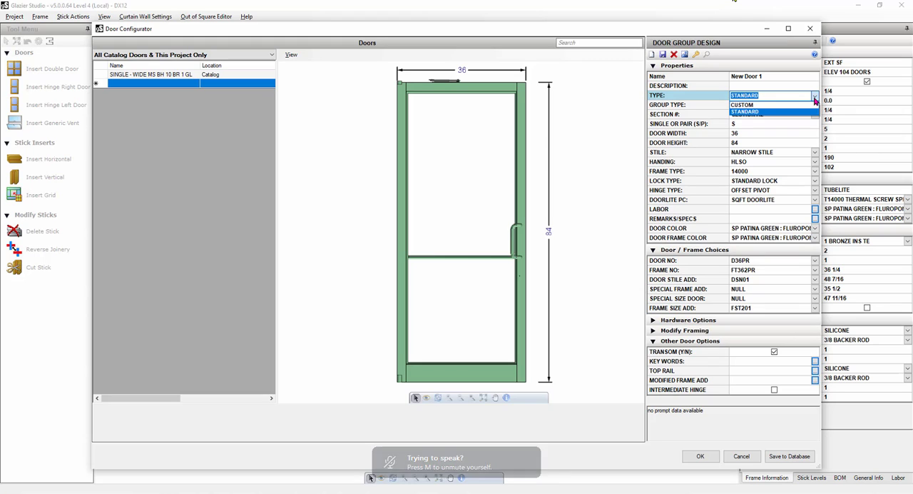
{"action": "left_click", "coordinate": [749, 106]}
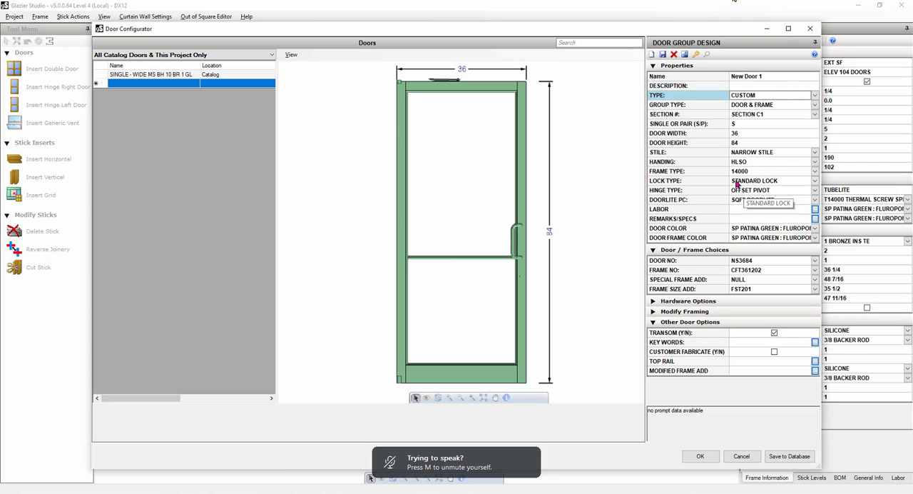
{"action": "left_click", "coordinate": [653, 301]}
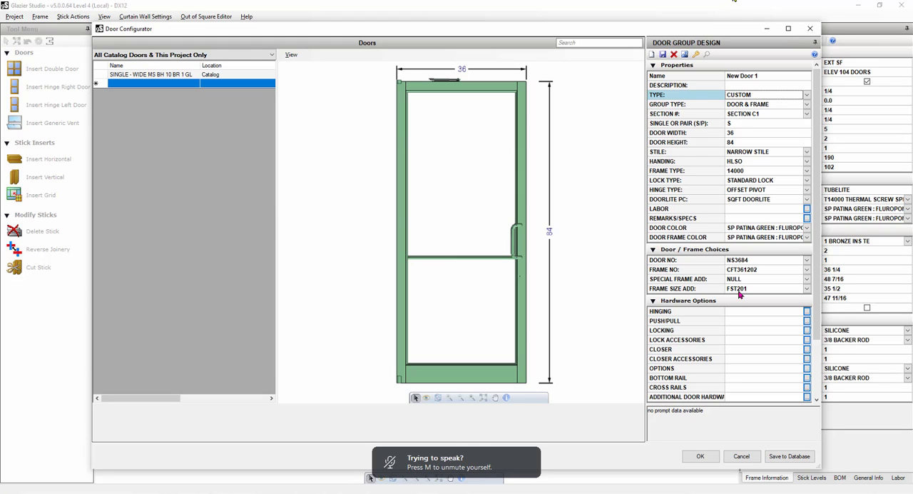
{"action": "scroll", "coordinate": [741, 295], "scroll_direction": "down", "scroll_amount": 3}
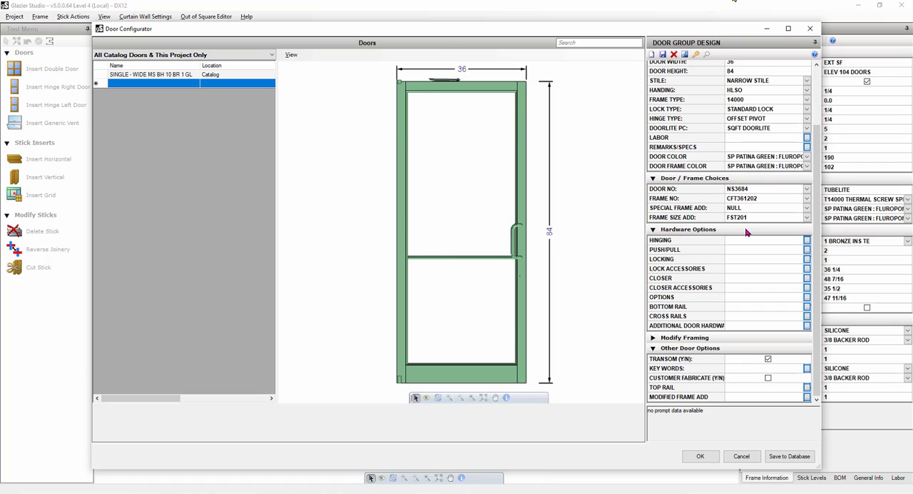
{"action": "scroll", "coordinate": [747, 232], "scroll_direction": "up", "scroll_amount": 3}
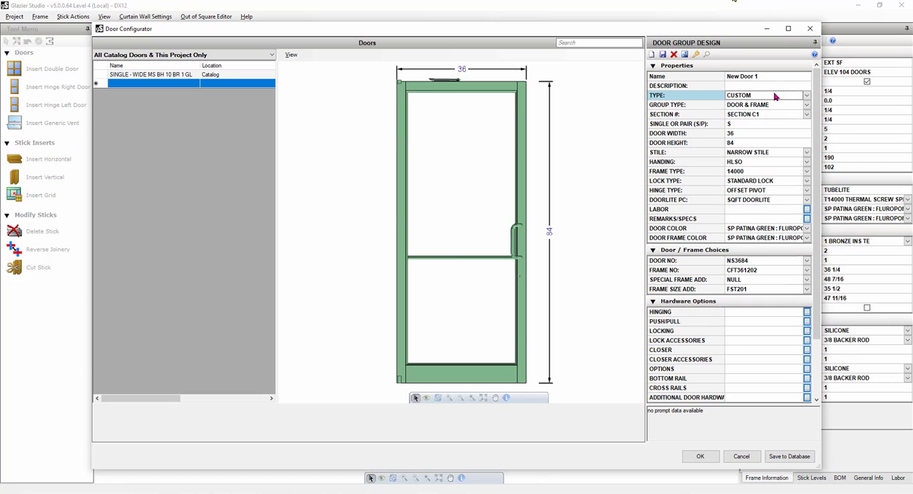
{"action": "left_click", "coordinate": [807, 98]}
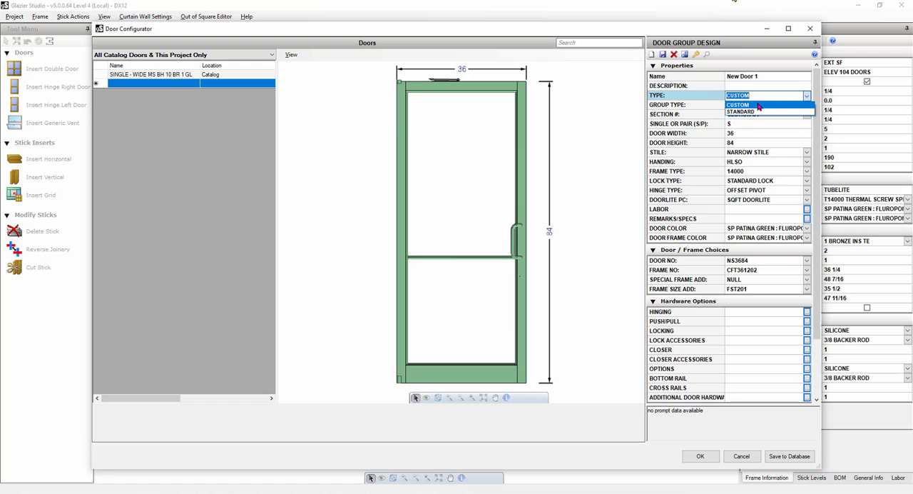
{"action": "left_click", "coordinate": [742, 108]}
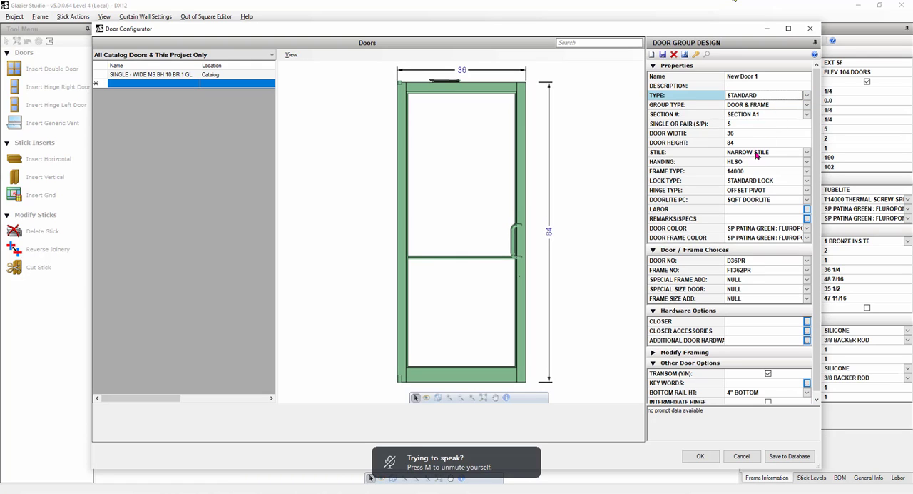
Compare the frame type setting under the CUSTOM and STANDARD door types and review the available frame types.
{"action": "left_click", "coordinate": [709, 175]}
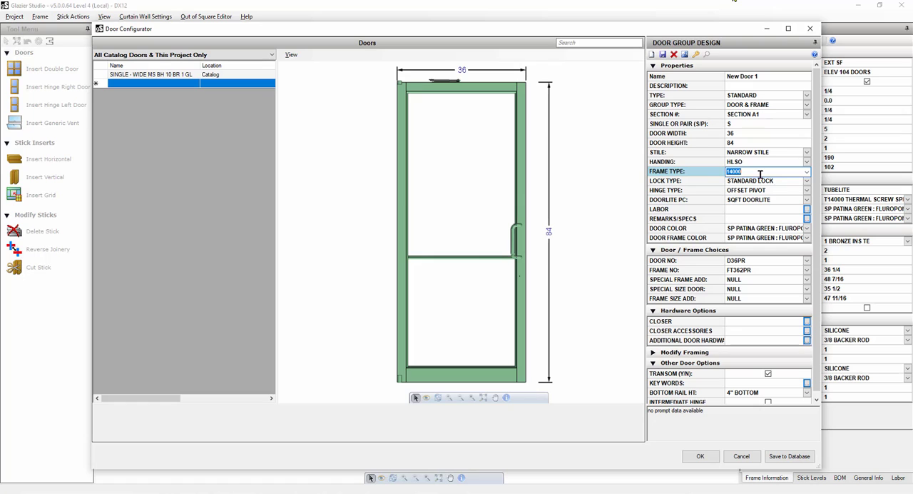
{"action": "left_click", "coordinate": [806, 94]}
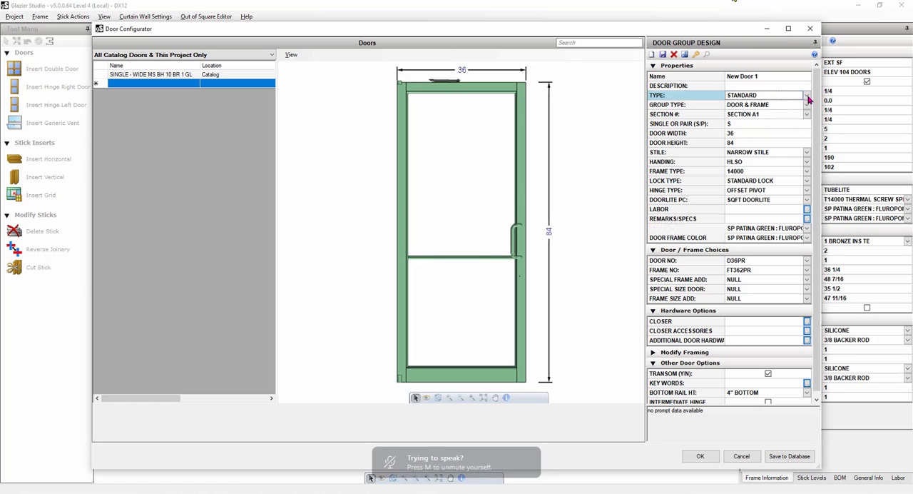
{"action": "left_click", "coordinate": [759, 106]}
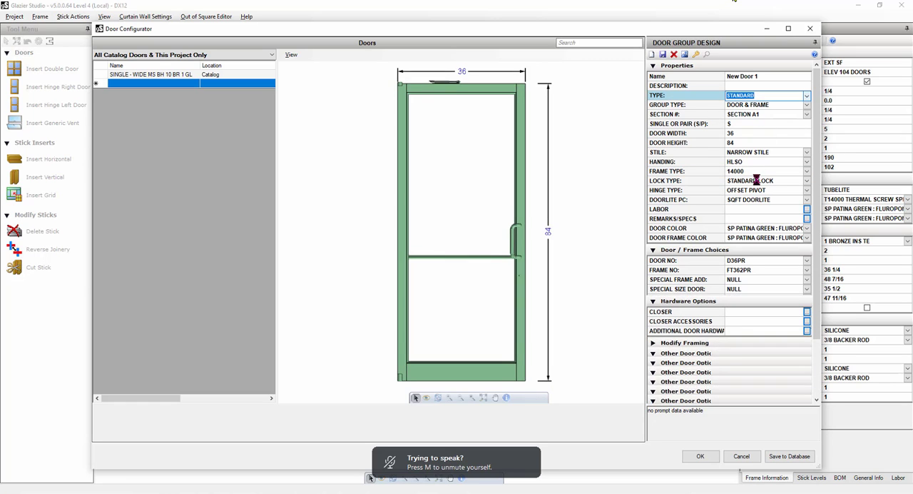
{"action": "left_click", "coordinate": [691, 172]}
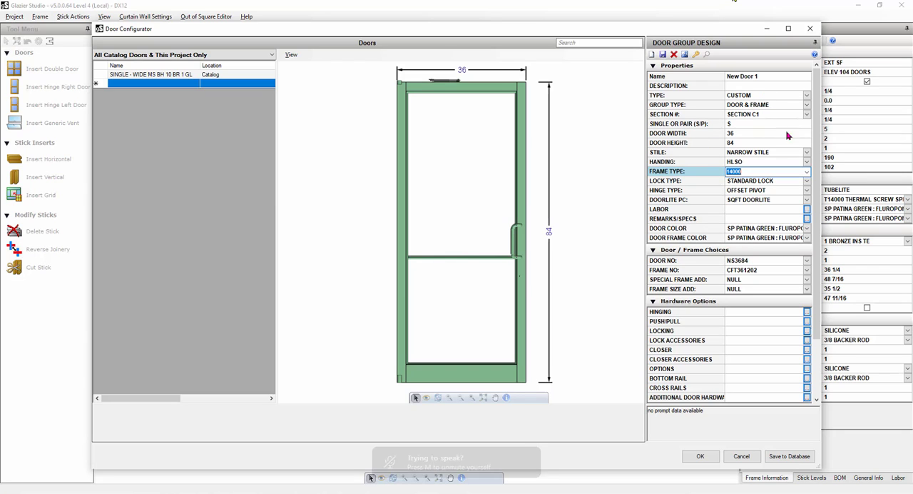
{"action": "left_click", "coordinate": [807, 95]}
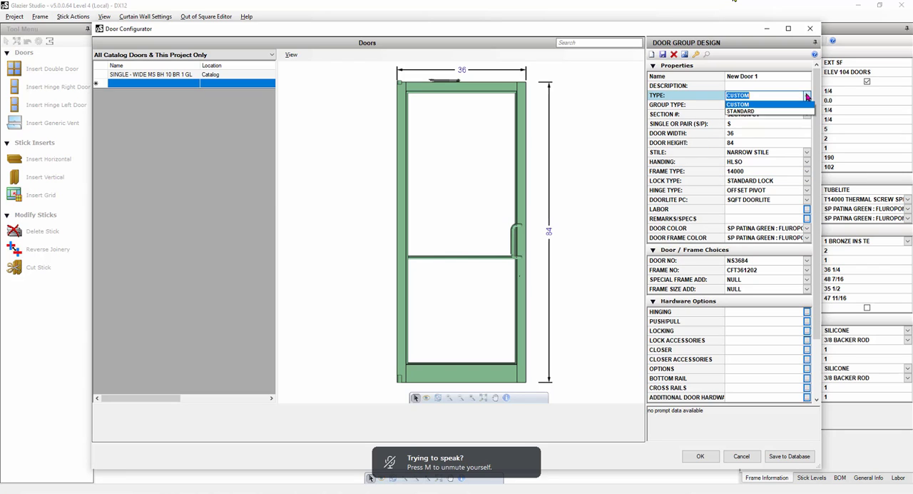
{"action": "left_click", "coordinate": [748, 112]}
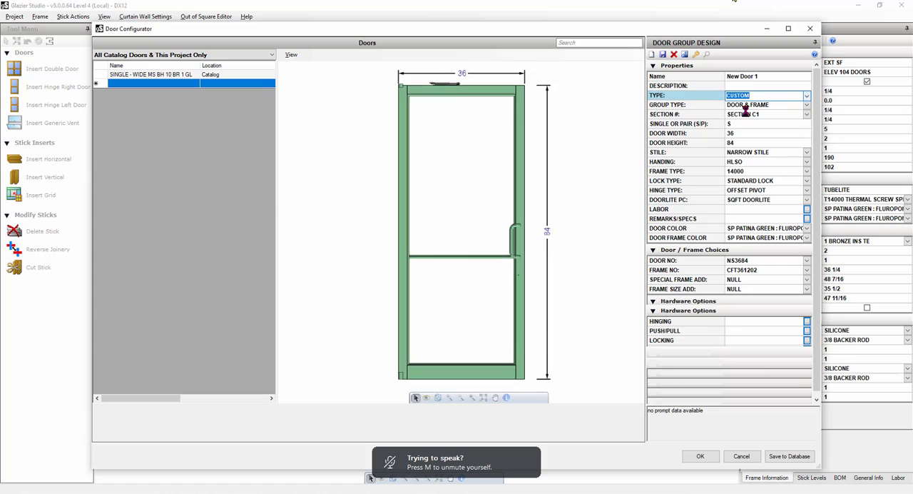
{"action": "left_click", "coordinate": [808, 173]}
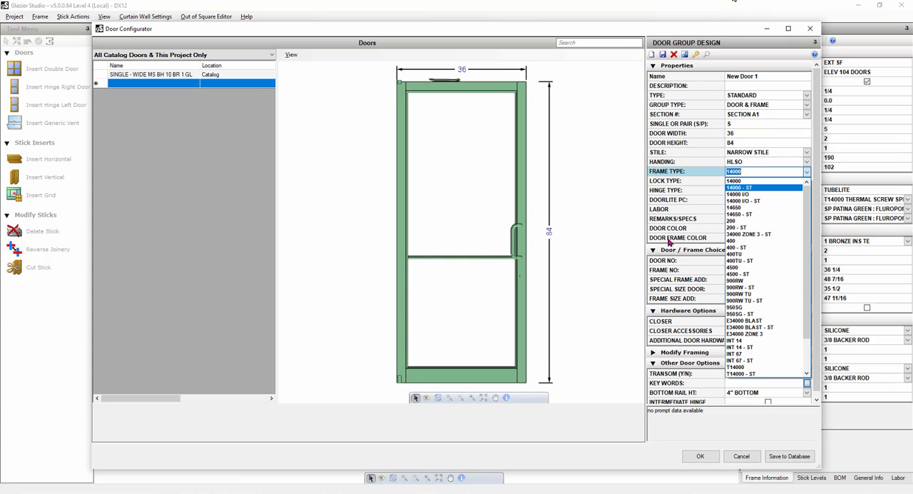
{"action": "left_click", "coordinate": [629, 277]}
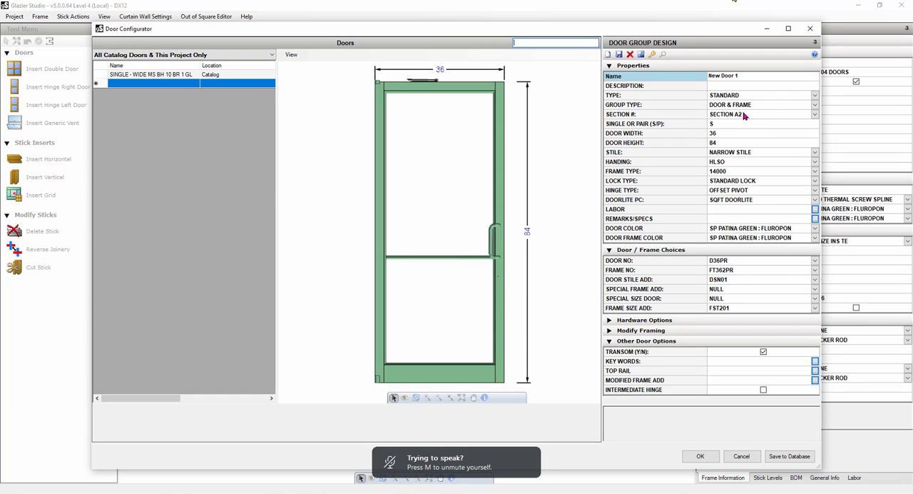
Set the door's stile to WIDE STILE and its hinge type to BUTT HINGE.
{"action": "left_click", "coordinate": [815, 152]}
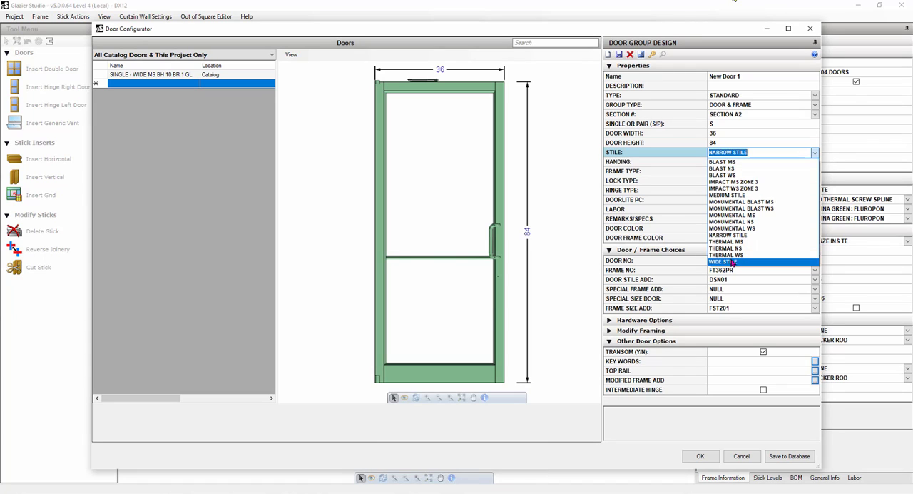
{"action": "left_click", "coordinate": [733, 262]}
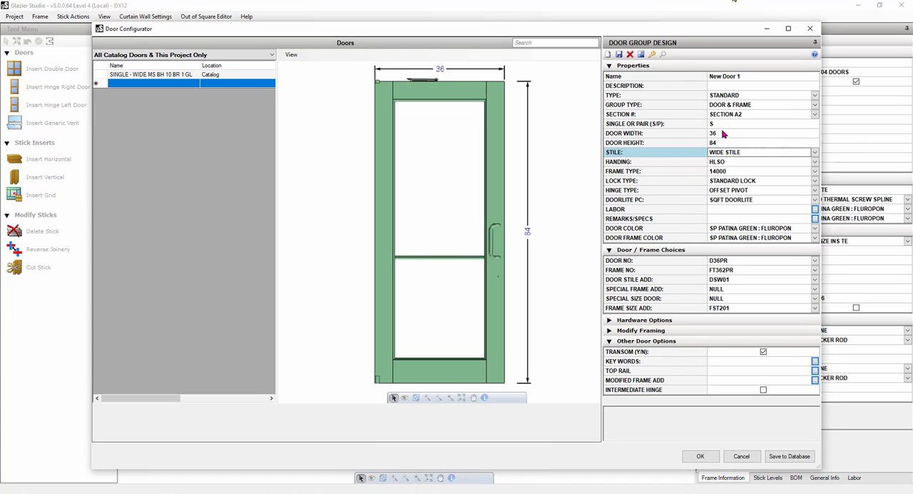
{"action": "left_click", "coordinate": [724, 133]}
{"action": "left_click", "coordinate": [725, 142]}
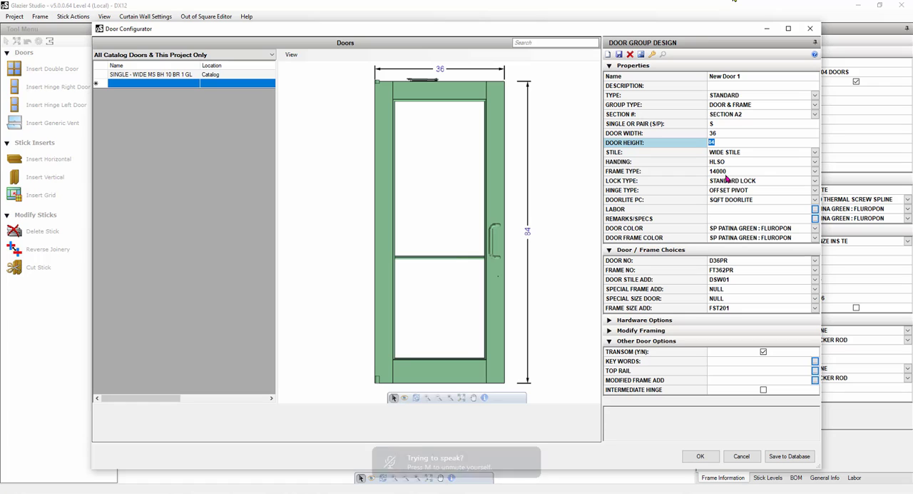
{"action": "left_click", "coordinate": [814, 191]}
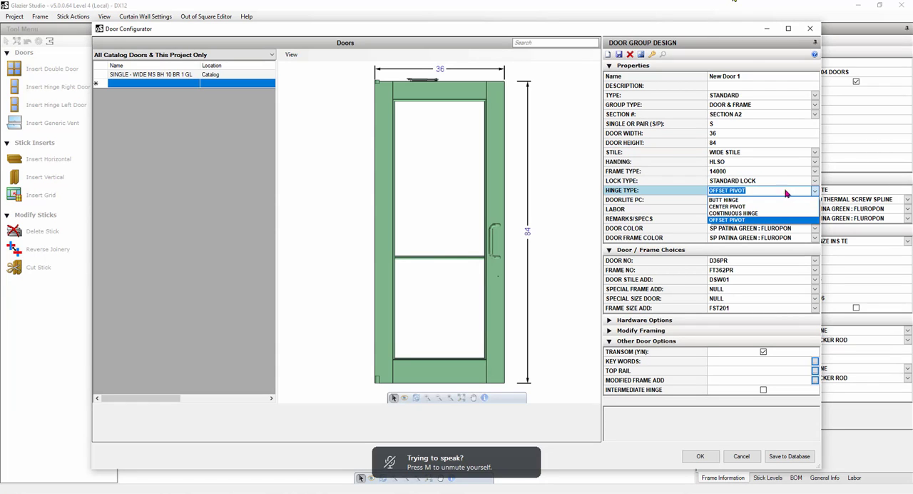
{"action": "left_click", "coordinate": [762, 199]}
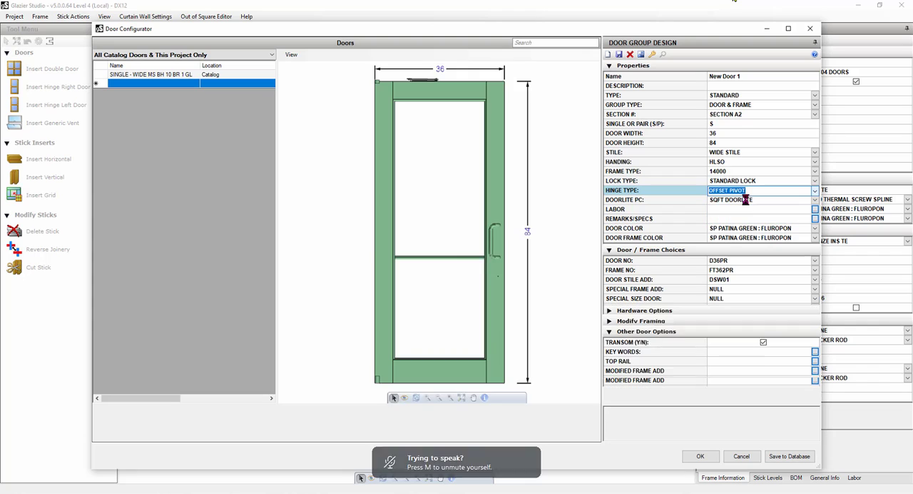
Set the doorlite glazing to 1 BRONZE INS TE and recheck that selection in the glass choices.
{"action": "left_click", "coordinate": [815, 202]}
{"action": "left_click", "coordinate": [815, 201]}
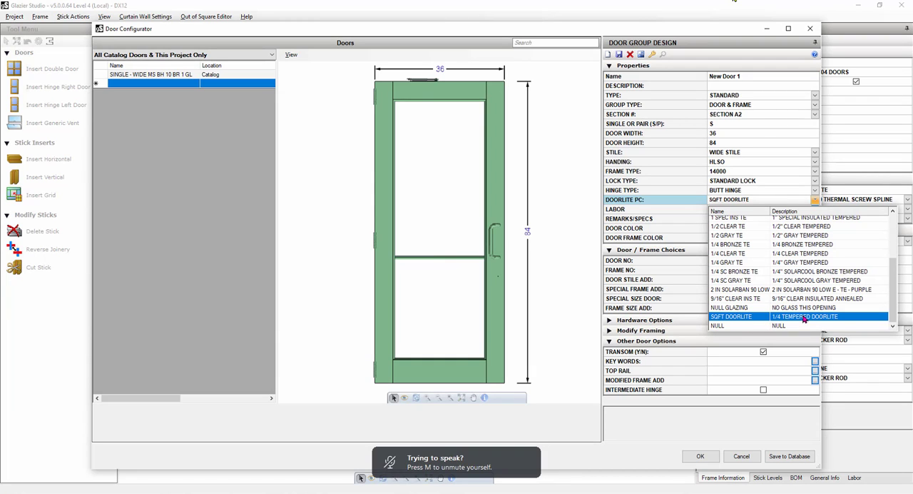
{"action": "scroll", "coordinate": [749, 293], "scroll_direction": "up", "scroll_amount": 3}
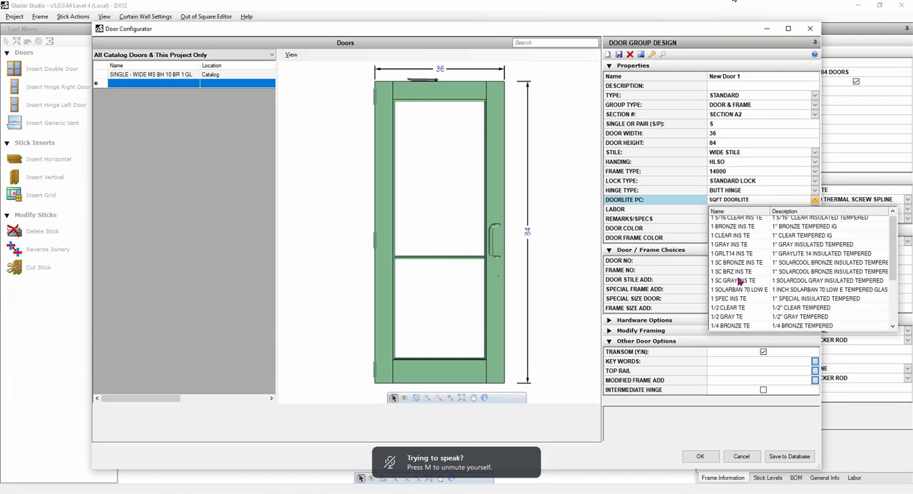
{"action": "left_click", "coordinate": [747, 227]}
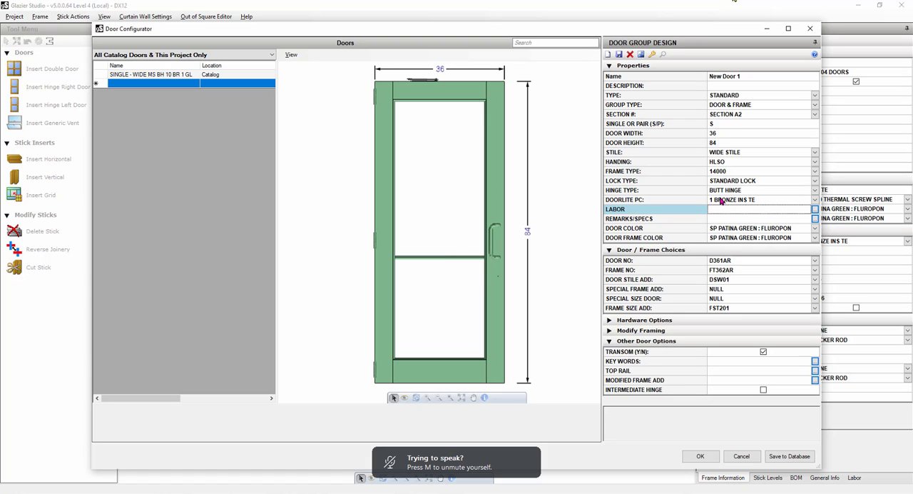
{"action": "left_click", "coordinate": [721, 199]}
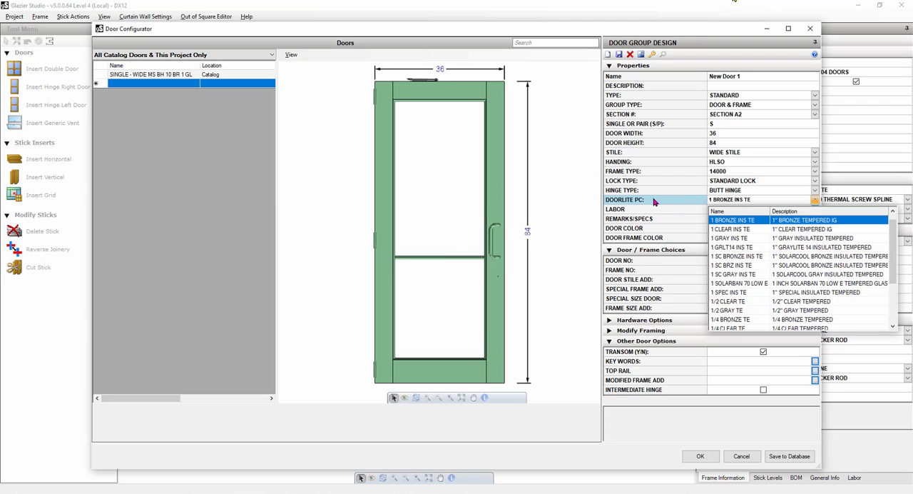
{"action": "left_click", "coordinate": [735, 222]}
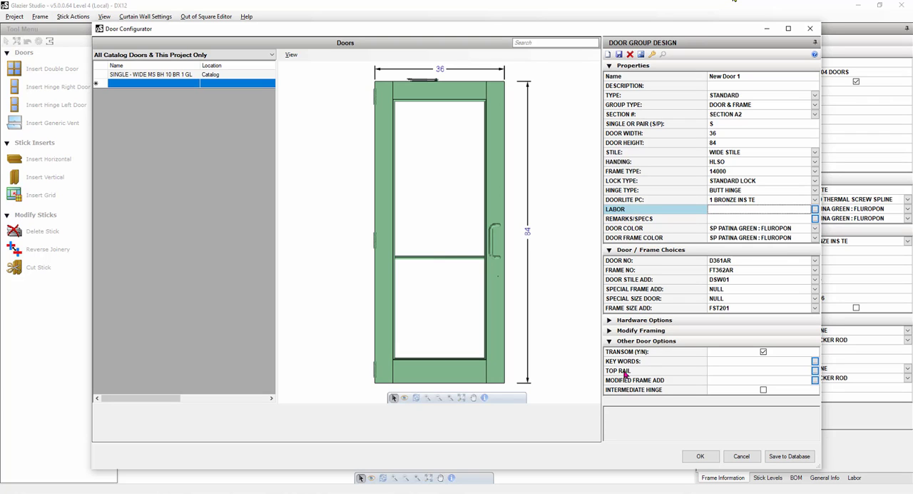
{"action": "left_click", "coordinate": [724, 200]}
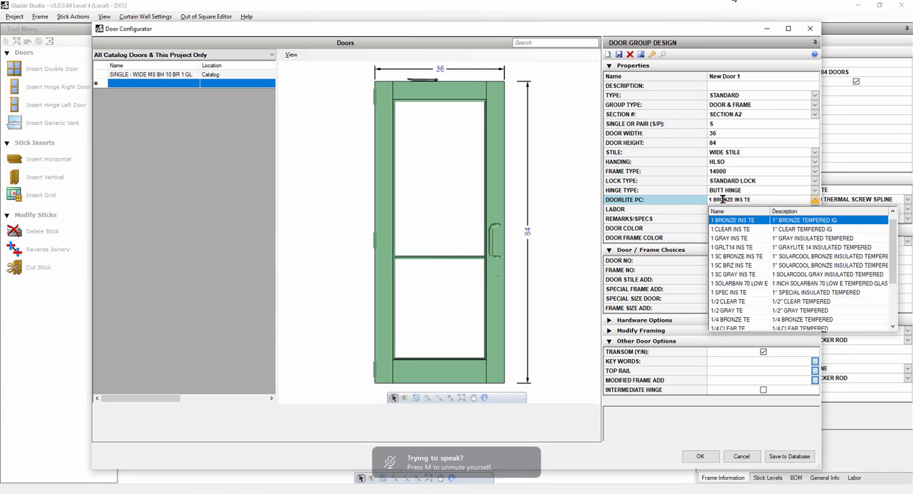
Try P1783 as the door's first closer, review the closer door prep choices, and discard the closer changes.
{"action": "left_click", "coordinate": [687, 203]}
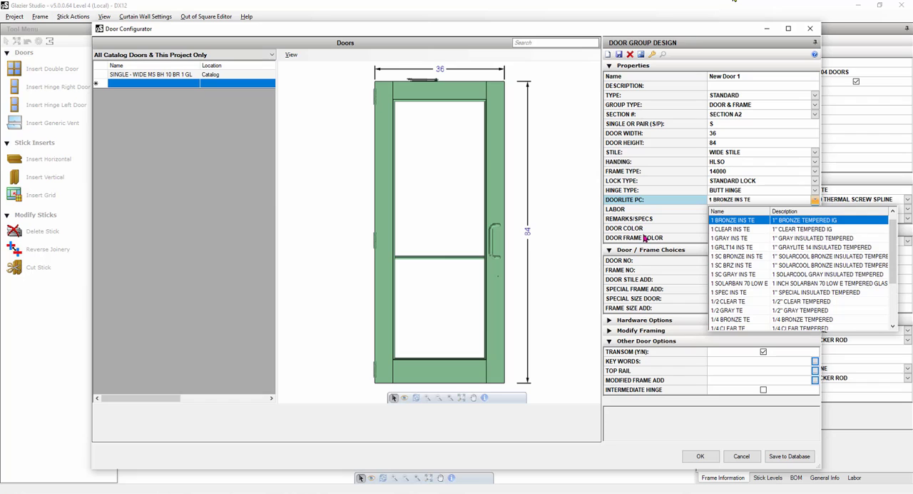
{"action": "left_click", "coordinate": [564, 292]}
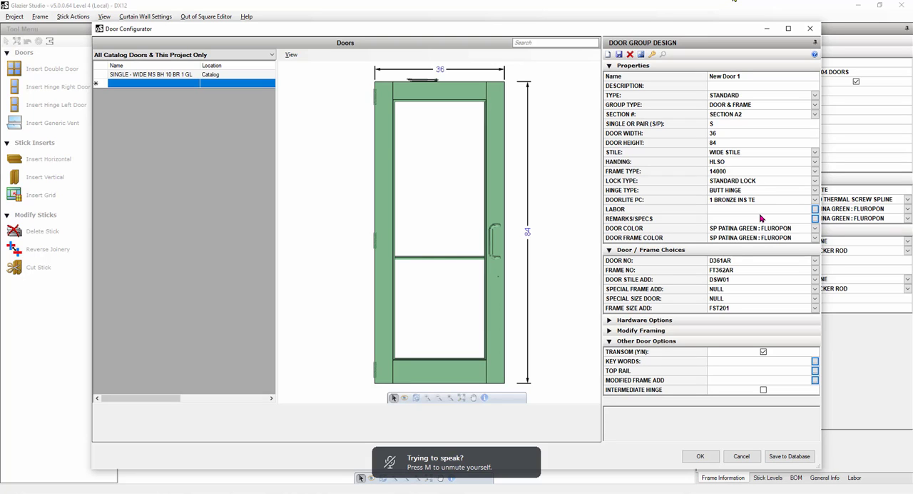
{"action": "left_click", "coordinate": [608, 321]}
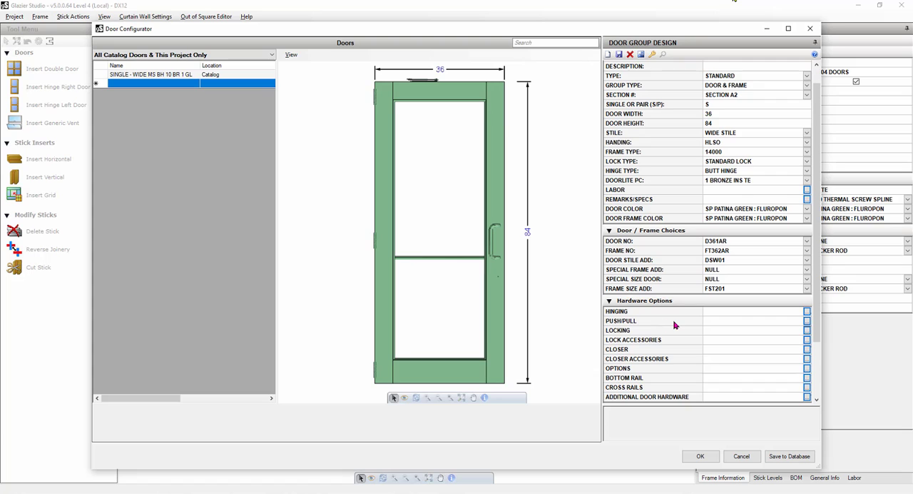
{"action": "left_click", "coordinate": [808, 349]}
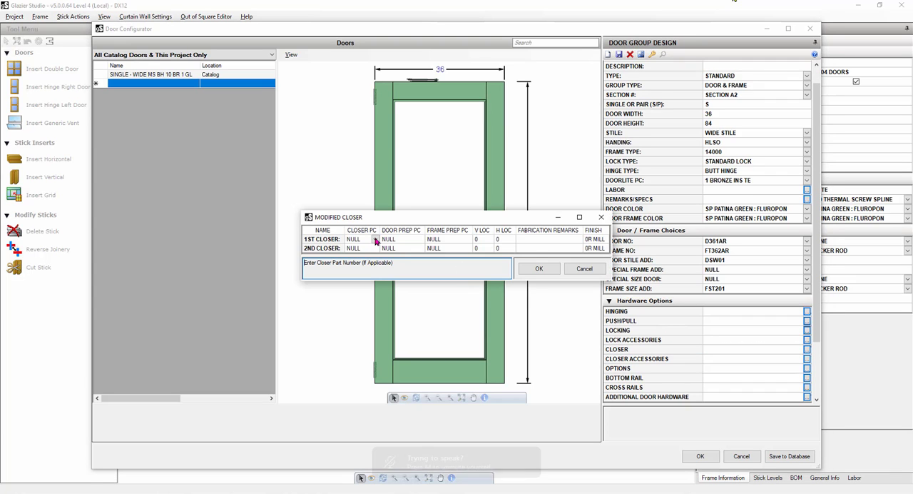
{"action": "left_click", "coordinate": [375, 239]}
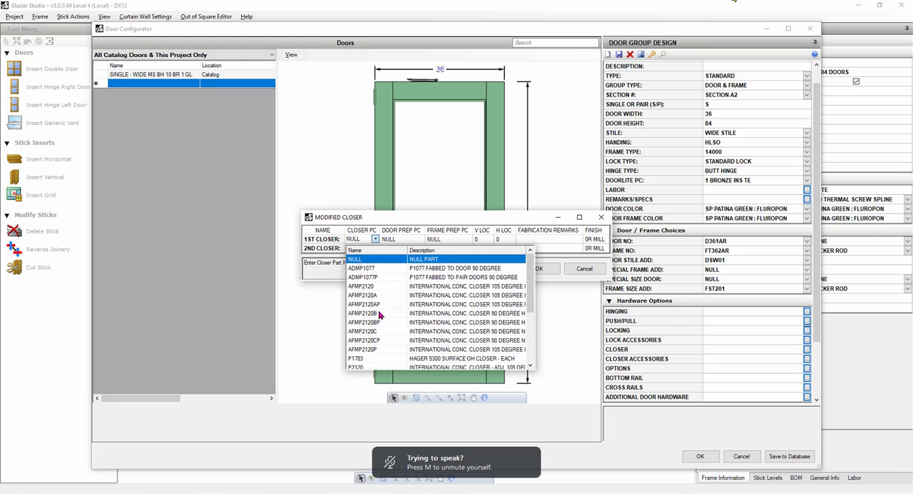
{"action": "left_click", "coordinate": [371, 359]}
{"action": "left_click", "coordinate": [408, 241]}
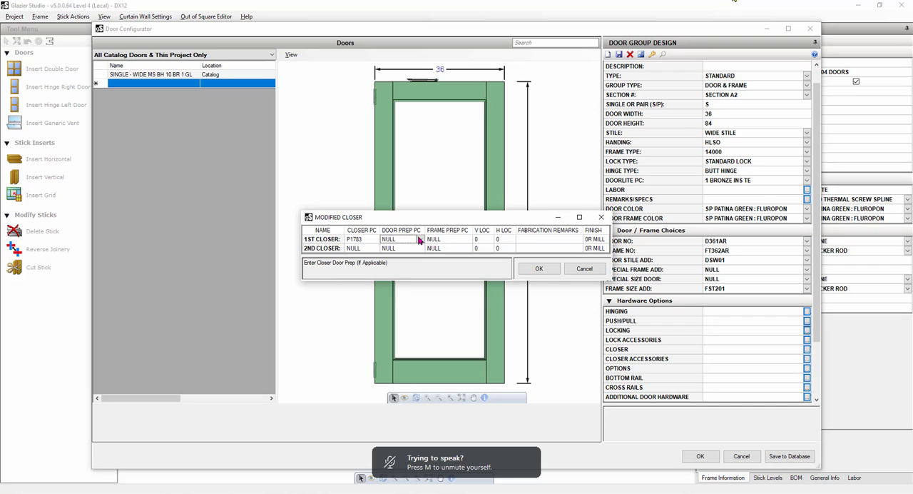
{"action": "left_click", "coordinate": [422, 240]}
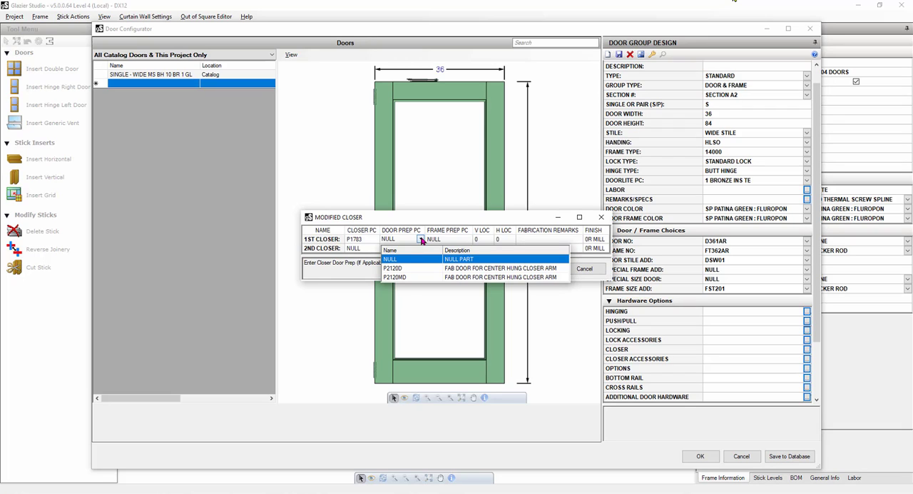
{"action": "left_click", "coordinate": [427, 218]}
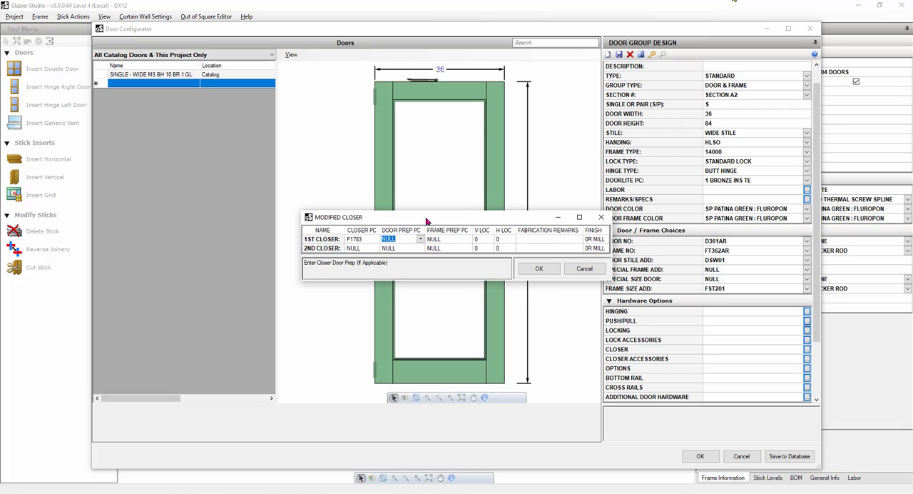
{"action": "left_click", "coordinate": [585, 269]}
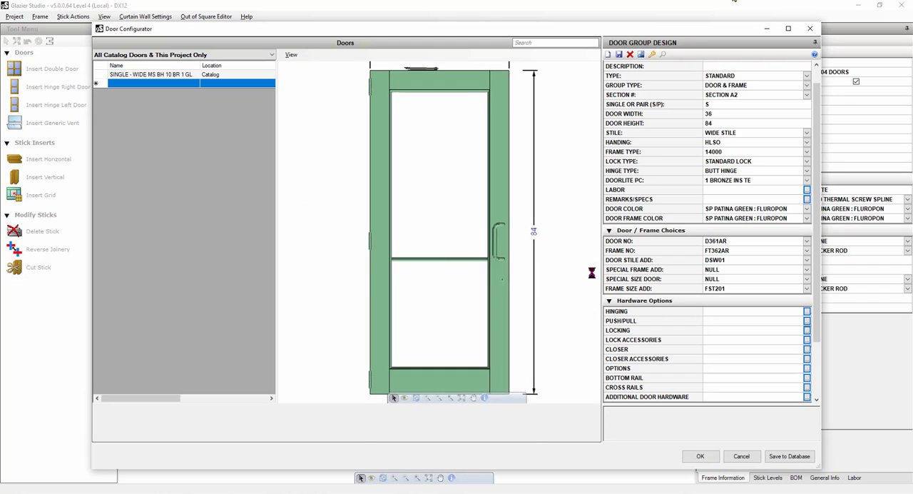
Add the 10" single bottom rail ADS2669B to the new door.
{"action": "left_click", "coordinate": [625, 379]}
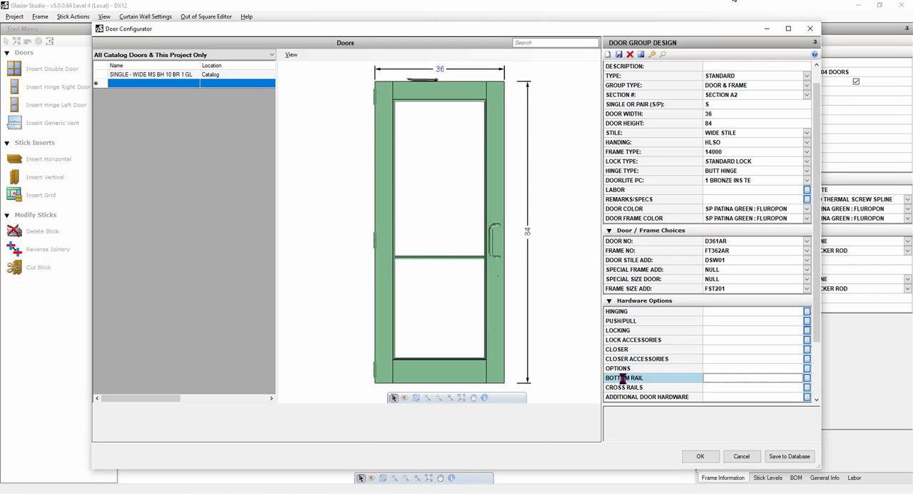
{"action": "left_click", "coordinate": [307, 120]}
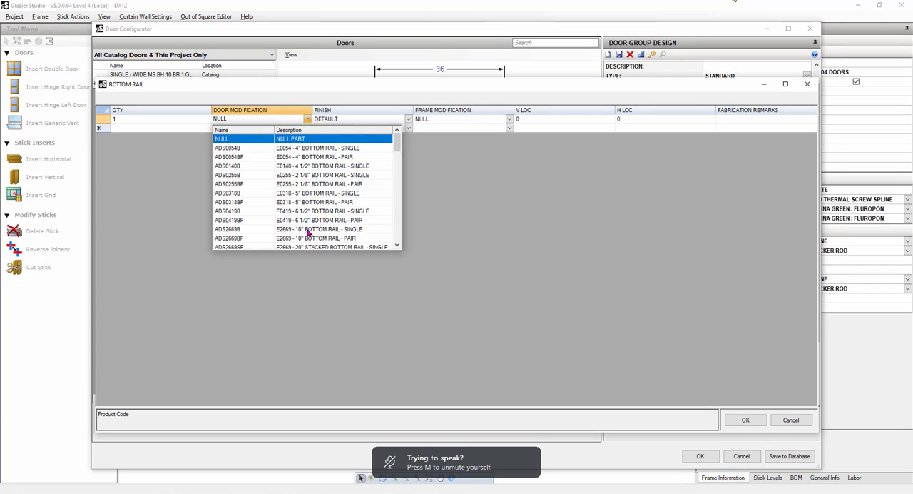
{"action": "left_click", "coordinate": [238, 229]}
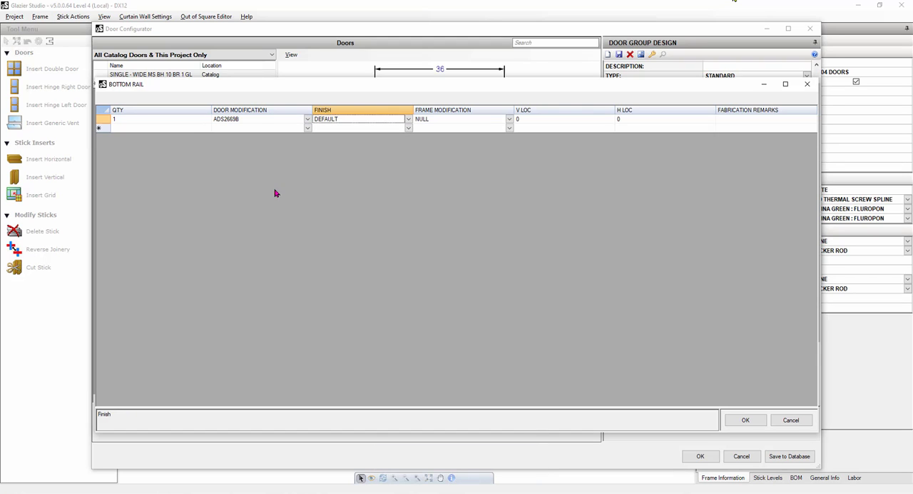
{"action": "left_click", "coordinate": [742, 422]}
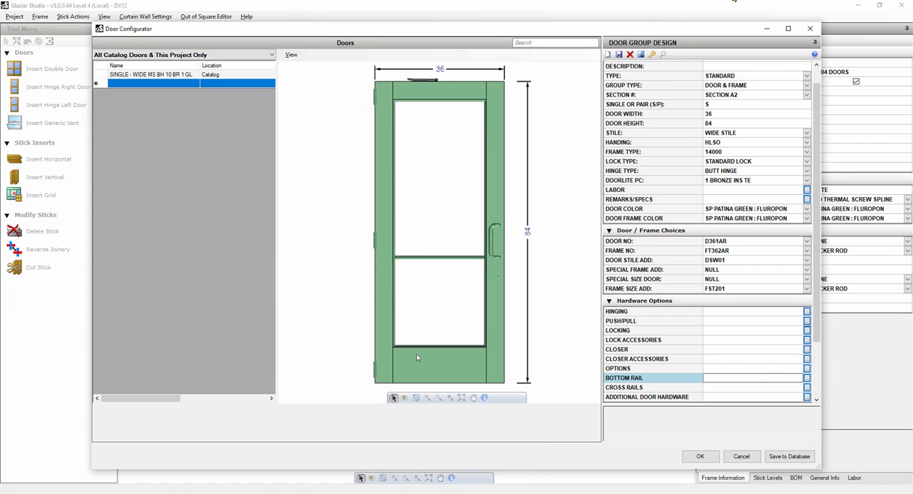
Set the door's horizontal cross rail to ADMR0419, the 6 1/2" single mid rail, at location 40.
{"action": "scroll", "coordinate": [706, 174], "scroll_direction": "up", "scroll_amount": 1}
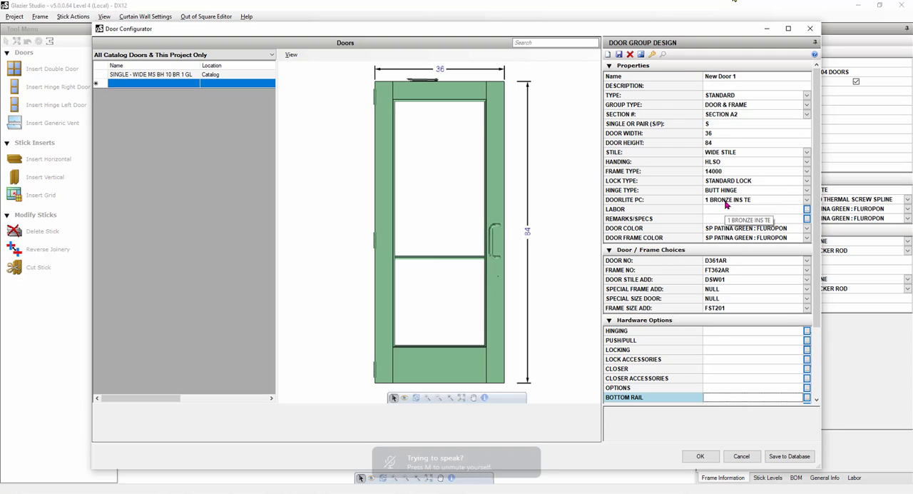
{"action": "scroll", "coordinate": [642, 368], "scroll_direction": "down", "scroll_amount": 1}
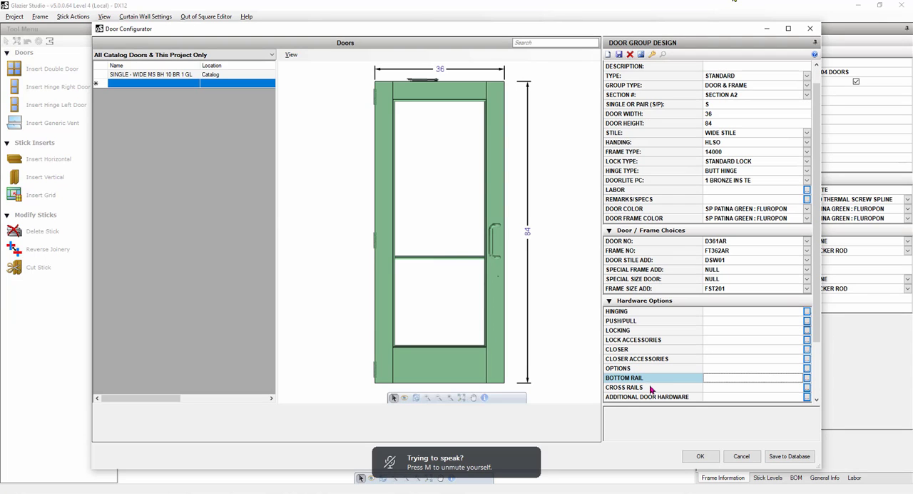
{"action": "double_click", "coordinate": [649, 388]}
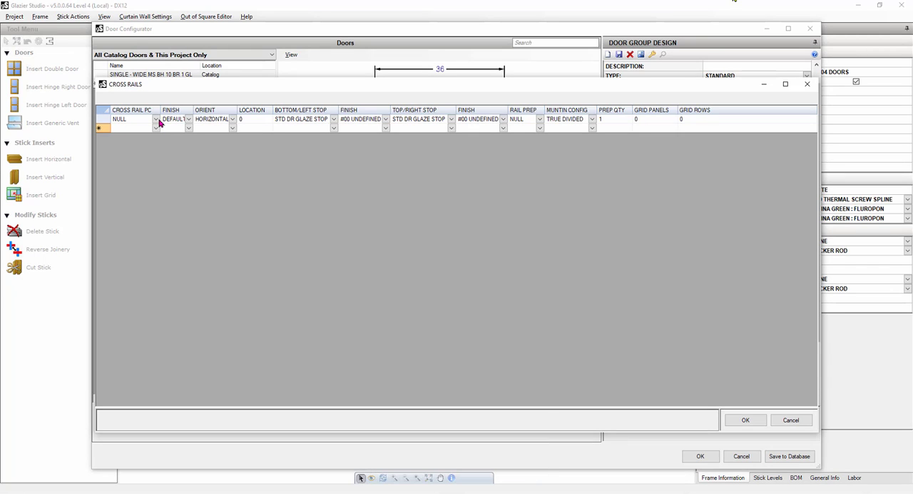
{"action": "left_click", "coordinate": [155, 120]}
{"action": "left_click", "coordinate": [156, 120]}
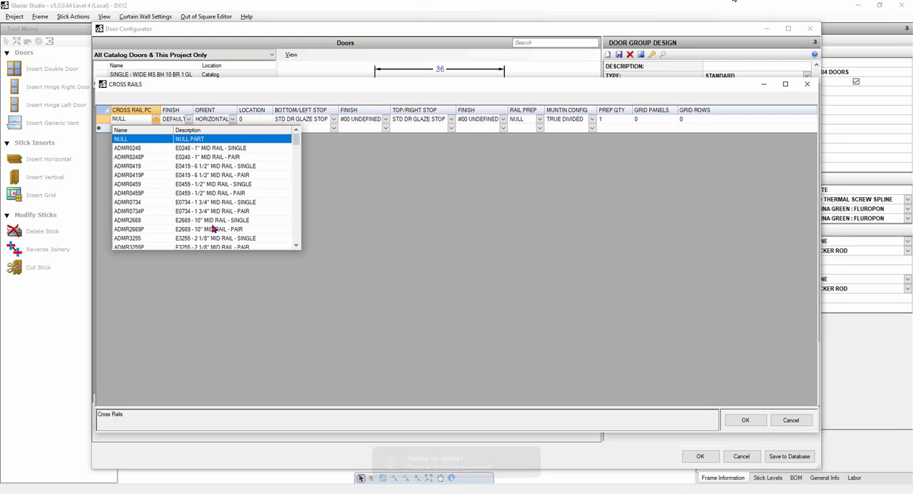
{"action": "left_click", "coordinate": [217, 166]}
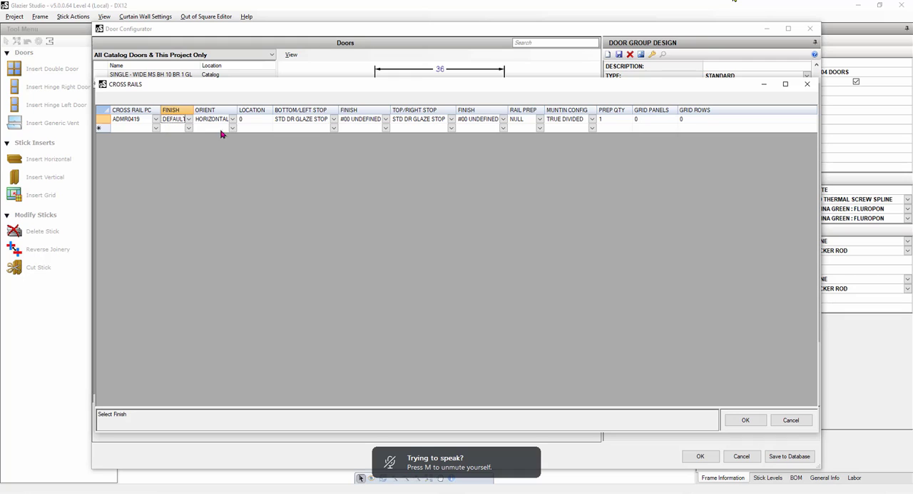
{"action": "left_click", "coordinate": [255, 120]}
{"action": "type", "text": "4"}
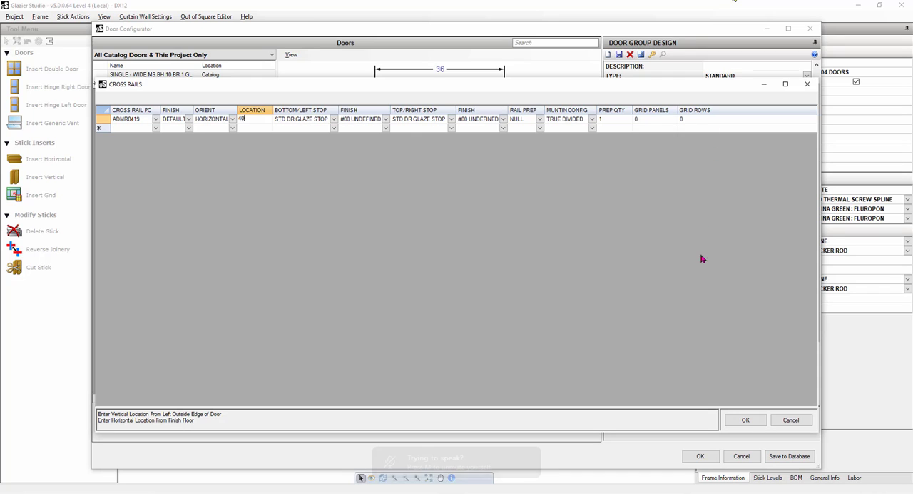
{"action": "left_click", "coordinate": [737, 419]}
{"action": "left_click", "coordinate": [744, 421]}
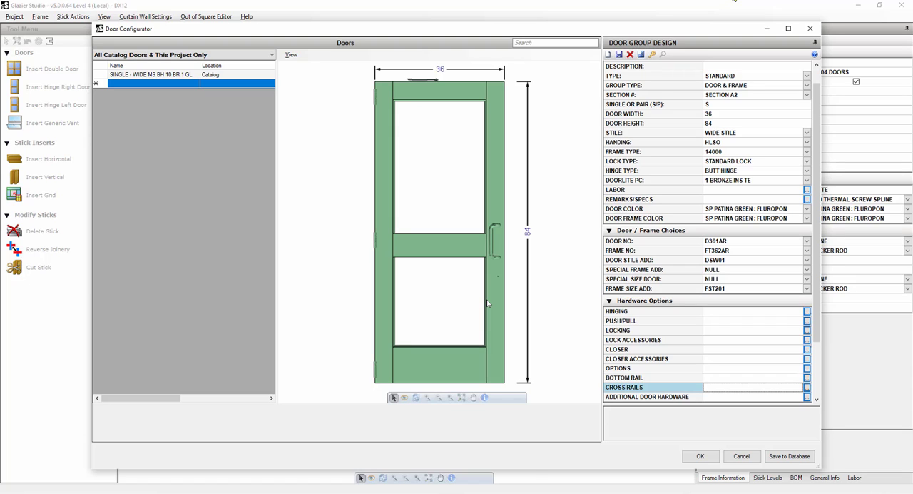
Change the cross rail's location to 41.
{"action": "double_click", "coordinate": [639, 387]}
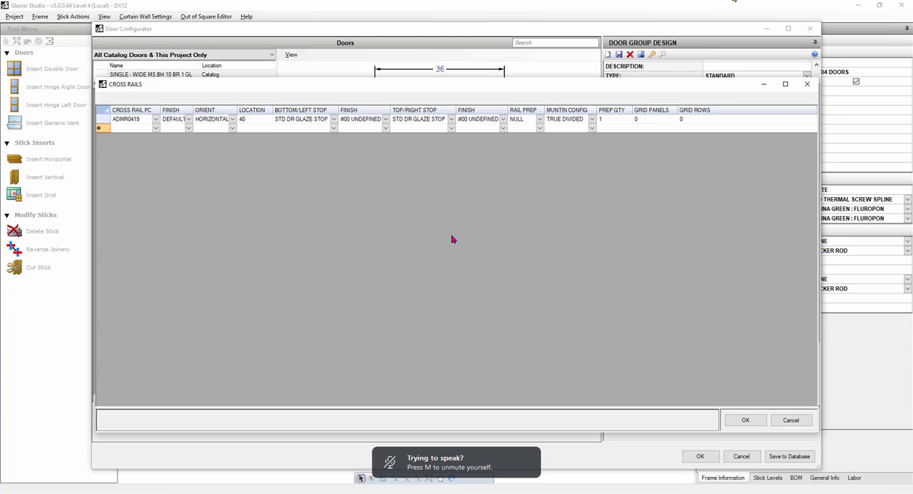
{"action": "left_click", "coordinate": [254, 121]}
{"action": "type", "text": "41"}
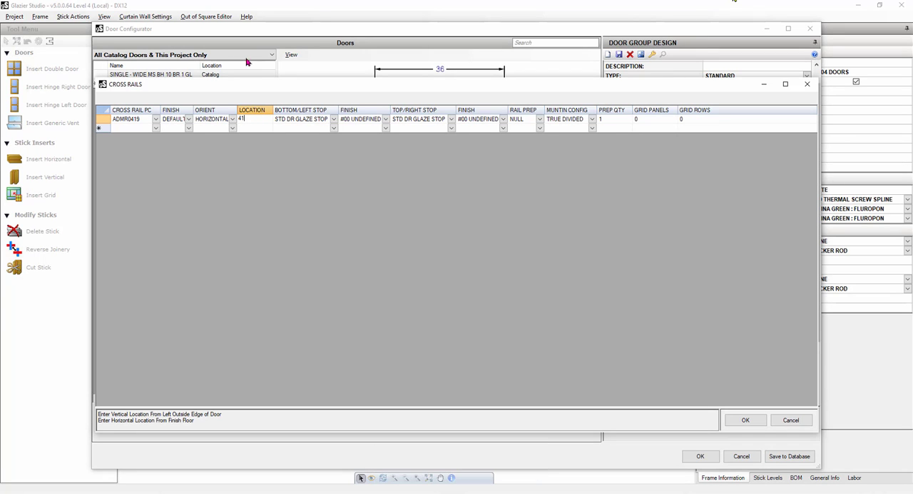
{"action": "left_click", "coordinate": [746, 421]}
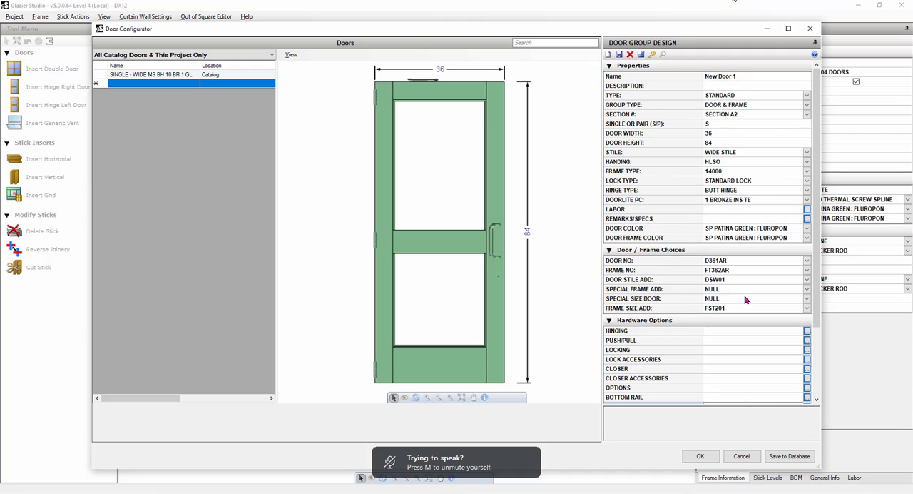
Review the new door's properties and hardware options, and try to insert the door into the frame.
{"action": "scroll", "coordinate": [742, 291], "scroll_direction": "down", "scroll_amount": 3}
{"action": "scroll", "coordinate": [743, 290], "scroll_direction": "up", "scroll_amount": 3}
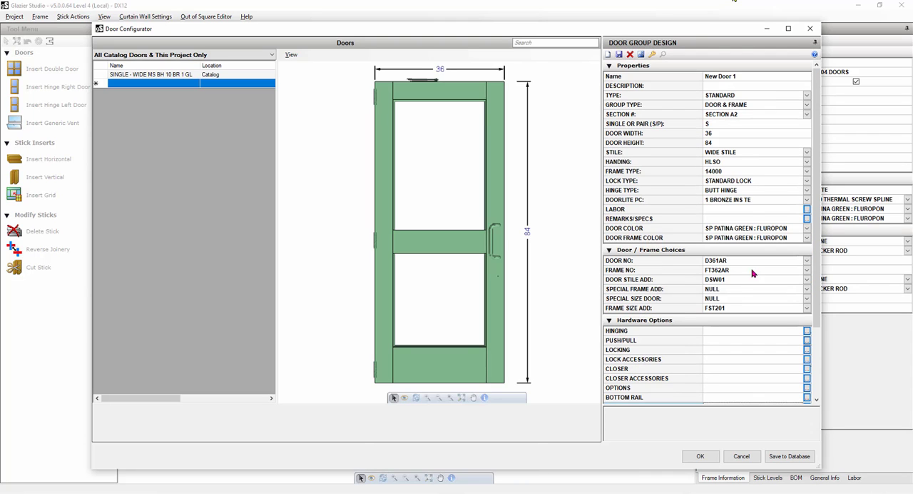
{"action": "left_click", "coordinate": [740, 74]}
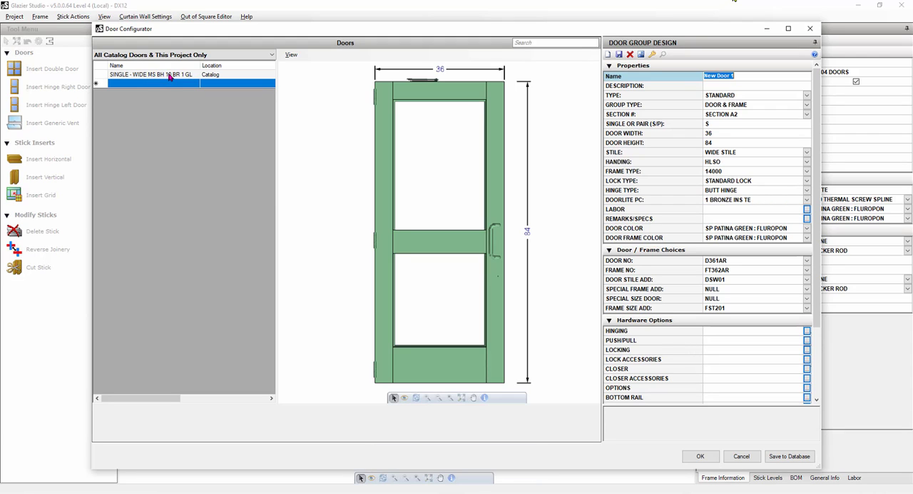
{"action": "scroll", "coordinate": [746, 321], "scroll_direction": "down", "scroll_amount": 1}
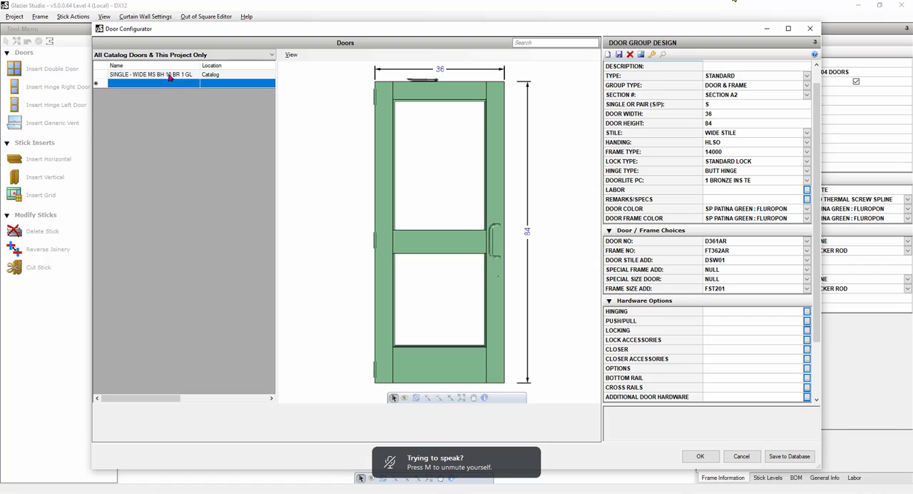
{"action": "scroll", "coordinate": [671, 228], "scroll_direction": "up", "scroll_amount": 1}
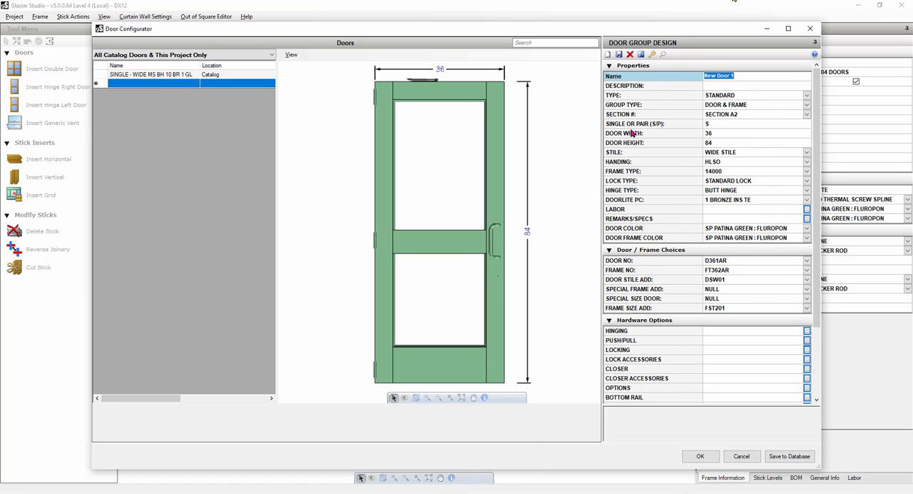
{"action": "scroll", "coordinate": [635, 136], "scroll_direction": "down", "scroll_amount": 1}
{"action": "scroll", "coordinate": [679, 205], "scroll_direction": "up", "scroll_amount": 1}
{"action": "scroll", "coordinate": [756, 393], "scroll_direction": "down", "scroll_amount": 1}
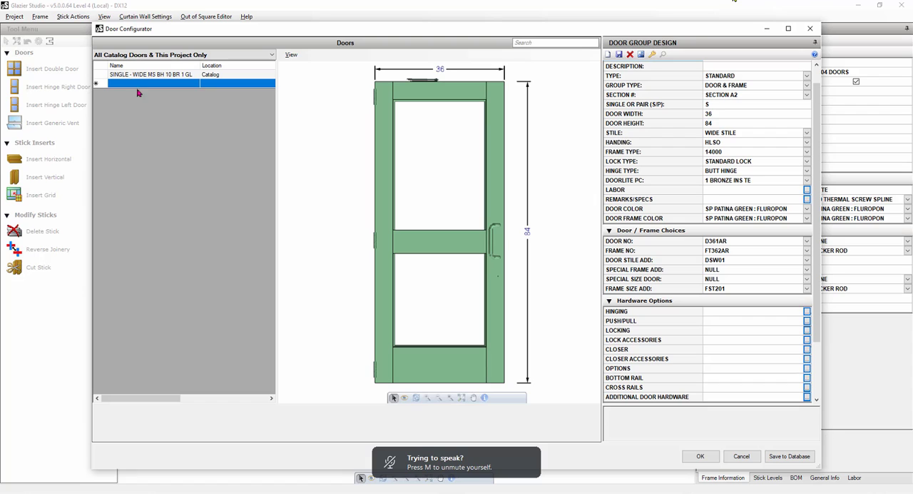
{"action": "left_click", "coordinate": [705, 459]}
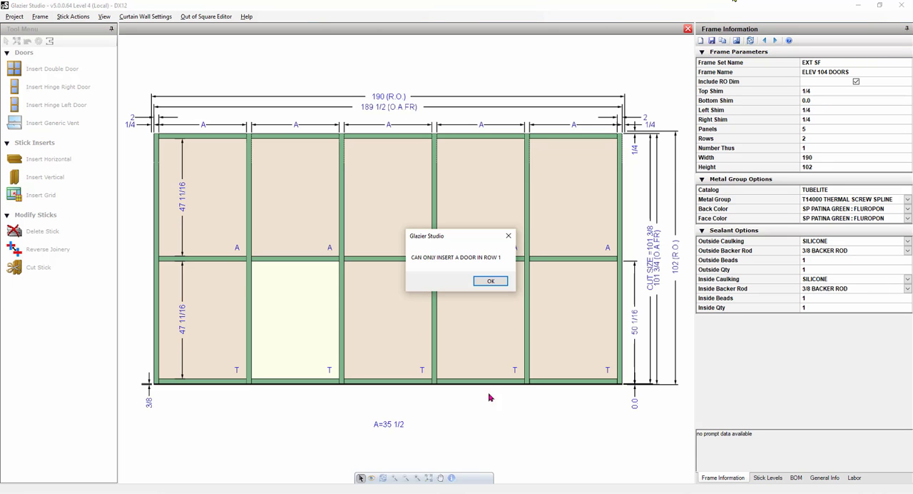
{"action": "left_click", "coordinate": [491, 281]}
Start a hinge-left door insertion in the row 1 opening of panel 2, using catalog door SINGLE - WIDE MS BH 10 BR 1 GL.
{"action": "left_click", "coordinate": [306, 304]}
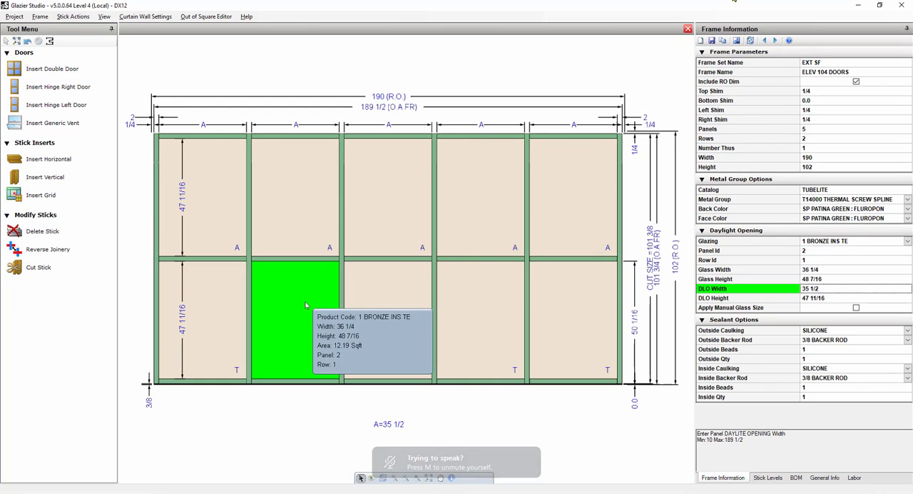
{"action": "left_click", "coordinate": [306, 304]}
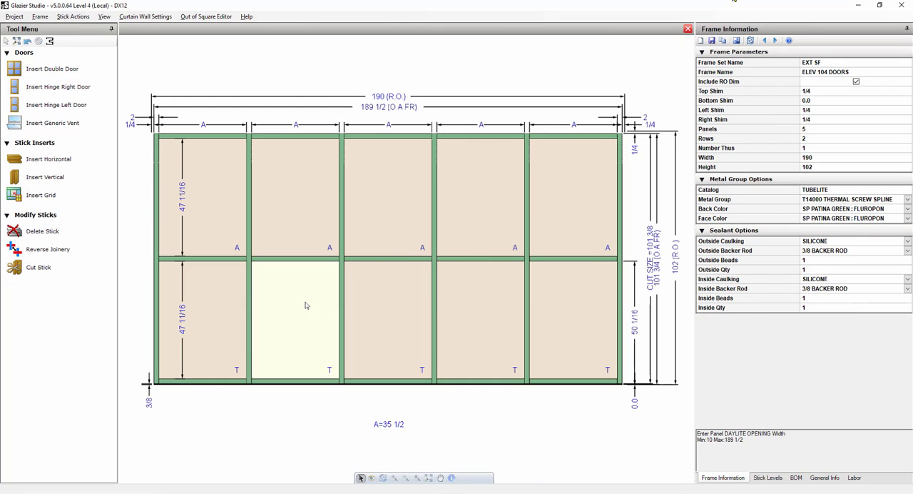
{"action": "left_click", "coordinate": [306, 304]}
{"action": "left_click", "coordinate": [68, 105]}
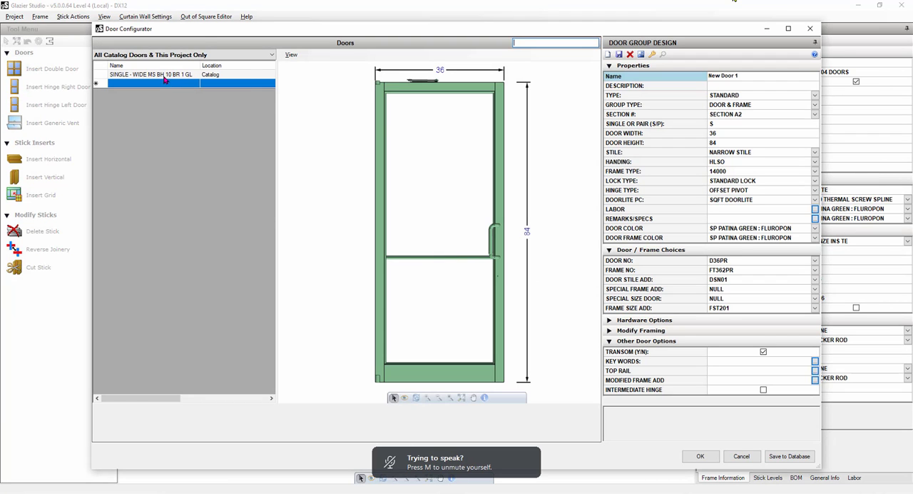
{"action": "left_click", "coordinate": [164, 77]}
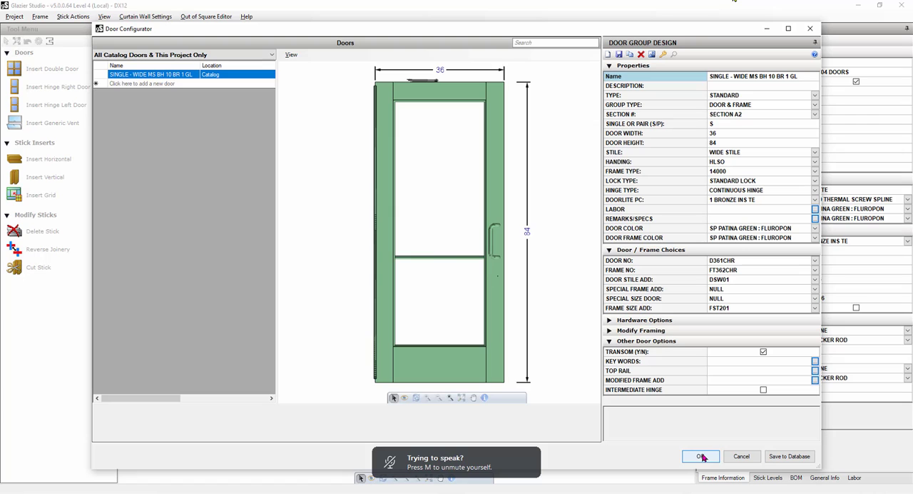
Set the catalog door's hinge type to BUTT HINGE and insert the door into the frame.
{"action": "left_click", "coordinate": [814, 189]}
{"action": "left_click", "coordinate": [776, 200]}
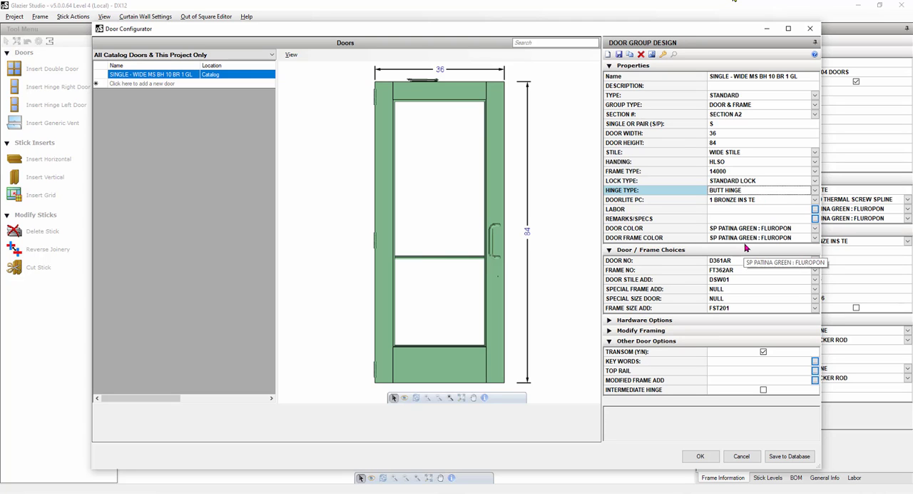
{"action": "left_click", "coordinate": [697, 457]}
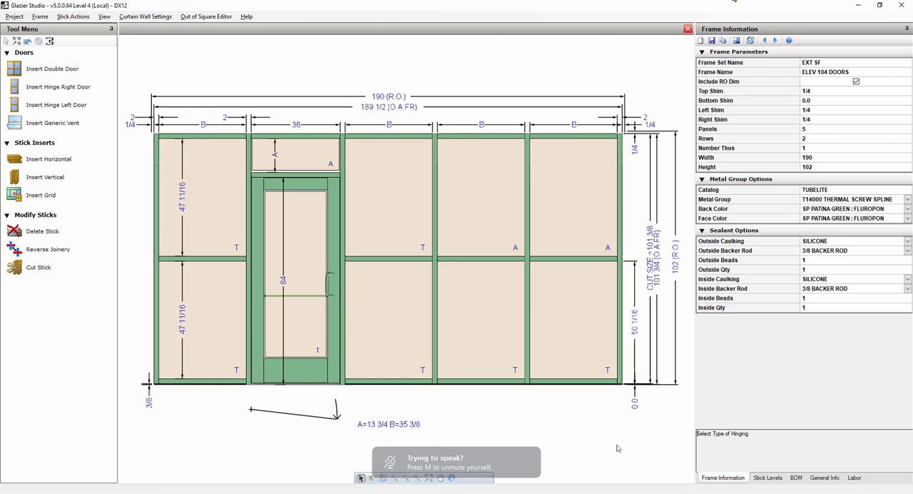
Insert a hinge-right door in row 1 of panel 4, using project door SINGLE - WIDE MS BH 10 BR 1 GL with handing HRSO.
{"action": "left_click", "coordinate": [441, 328]}
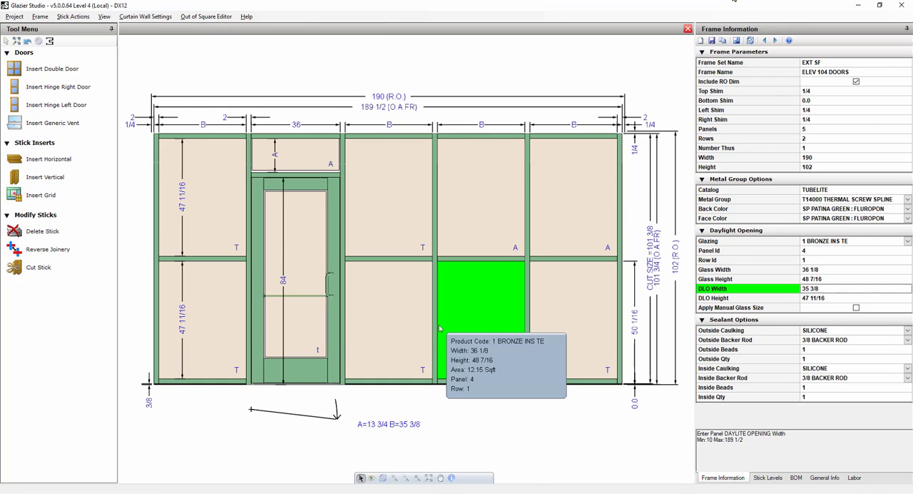
{"action": "left_click", "coordinate": [49, 87]}
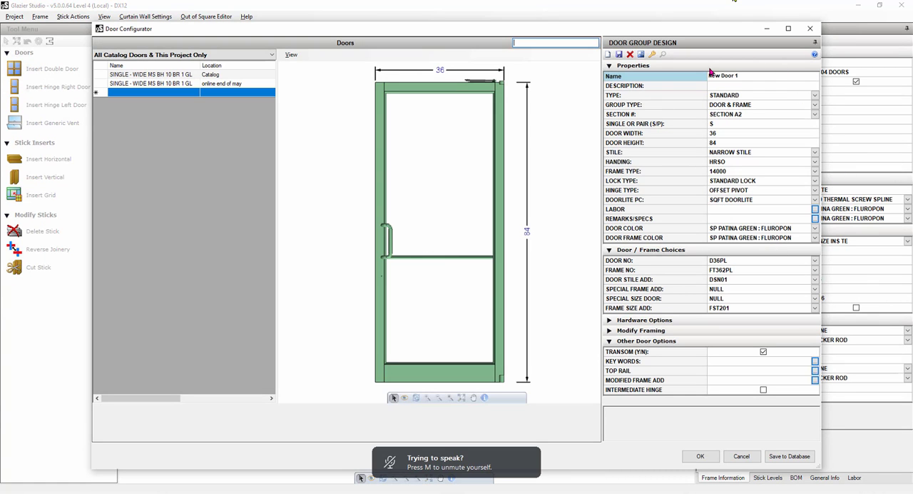
{"action": "left_click", "coordinate": [174, 85]}
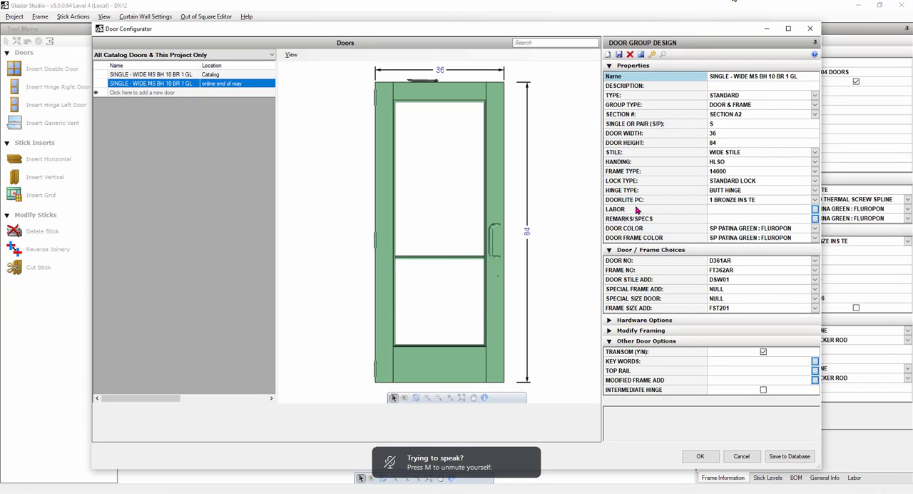
{"action": "left_click", "coordinate": [815, 162]}
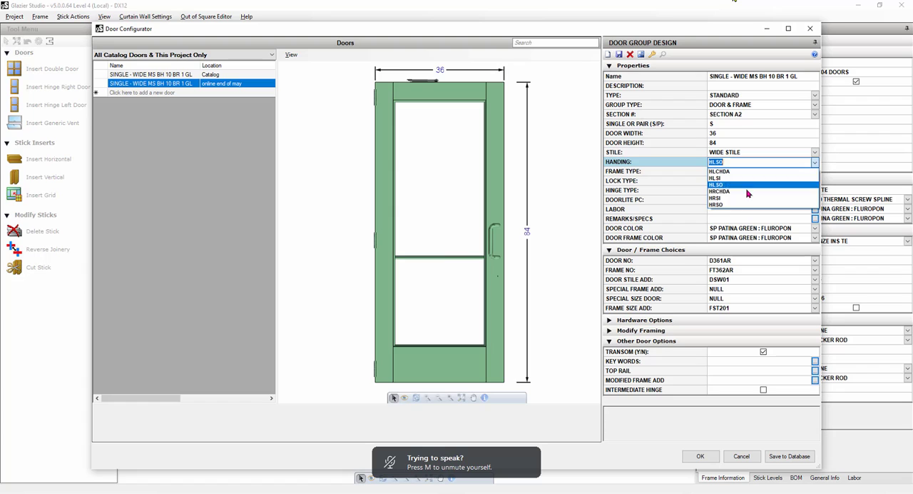
{"action": "left_click", "coordinate": [717, 205]}
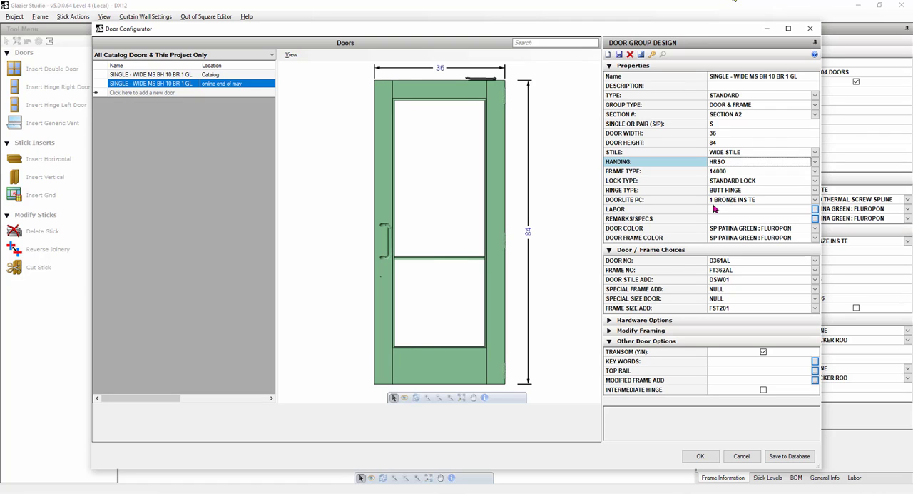
{"action": "left_click", "coordinate": [699, 456]}
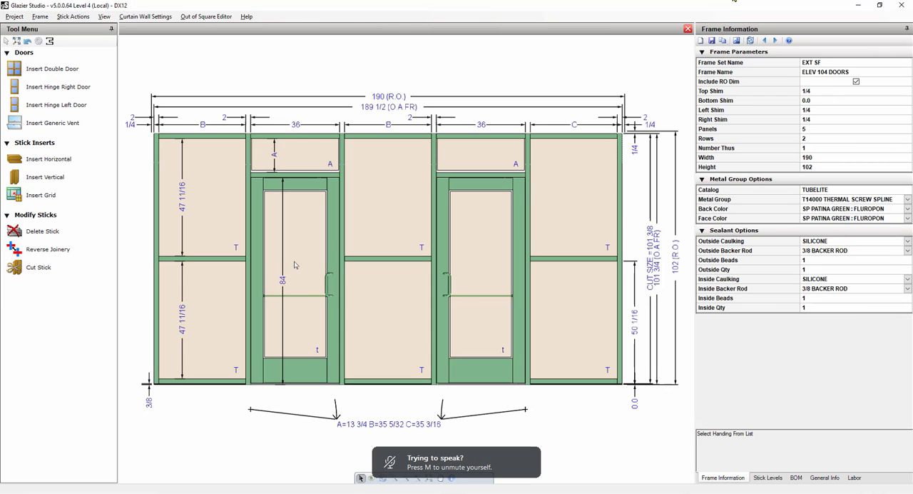
Set the daylight opening width of panel 3, between the two doors, to 24.
{"action": "left_click", "coordinate": [296, 265]}
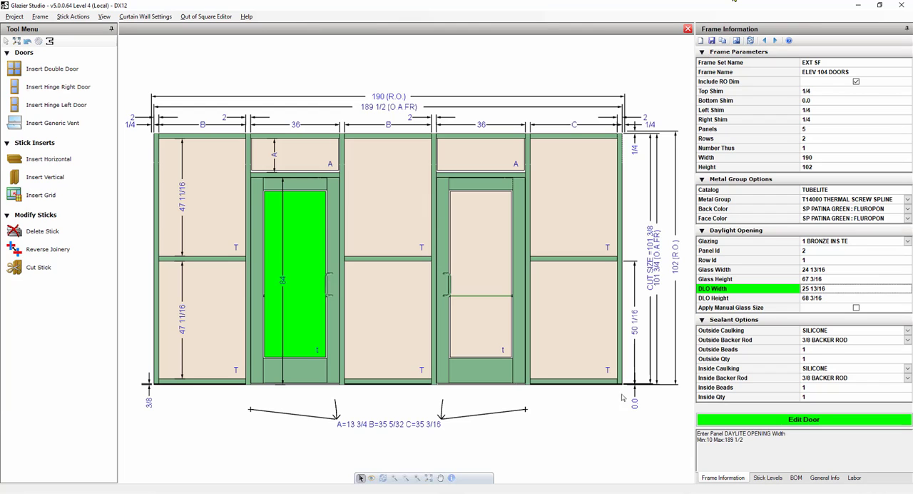
{"action": "left_click", "coordinate": [535, 421]}
{"action": "left_click", "coordinate": [413, 318]}
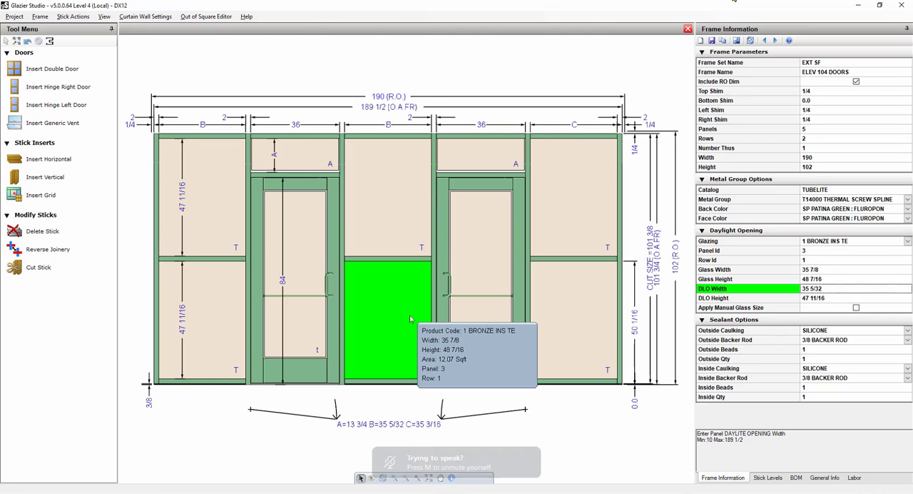
{"action": "type", "text": "24"}
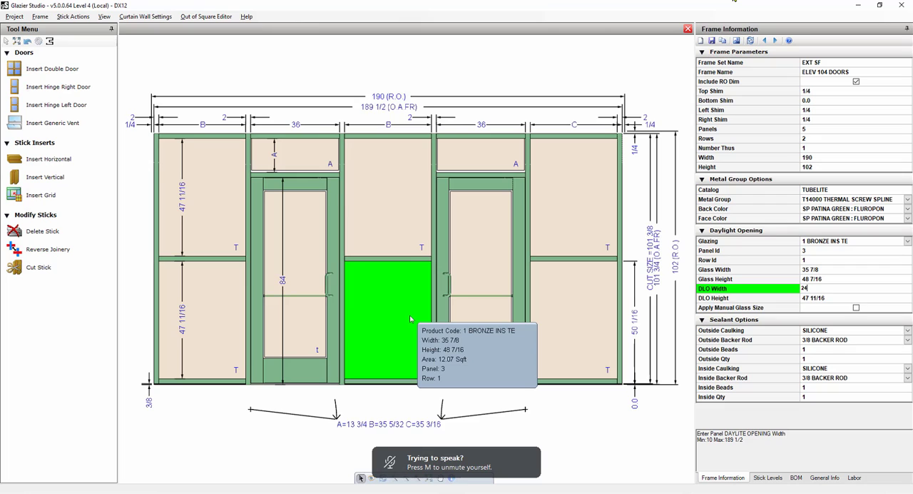
{"action": "key", "text": "Return"}
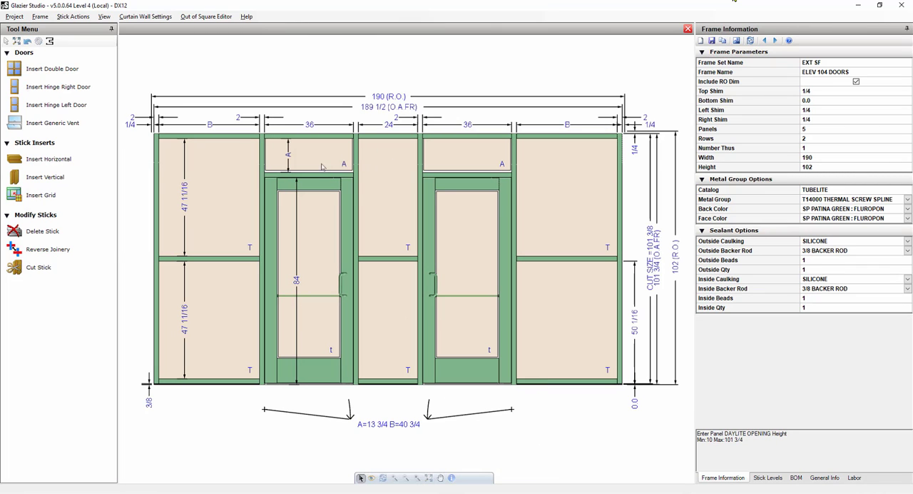
Review the shortcut keys reference, and align the intermediate horizontals of panels 1, 3 and 5 with the door head at location 84.
{"action": "mouse_move", "coordinate": [469, 226]}
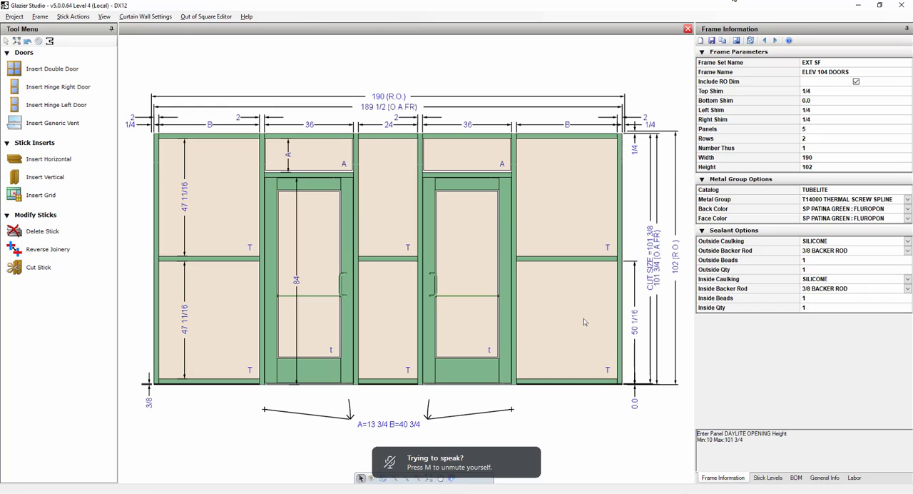
{"action": "mouse_move", "coordinate": [250, 330]}
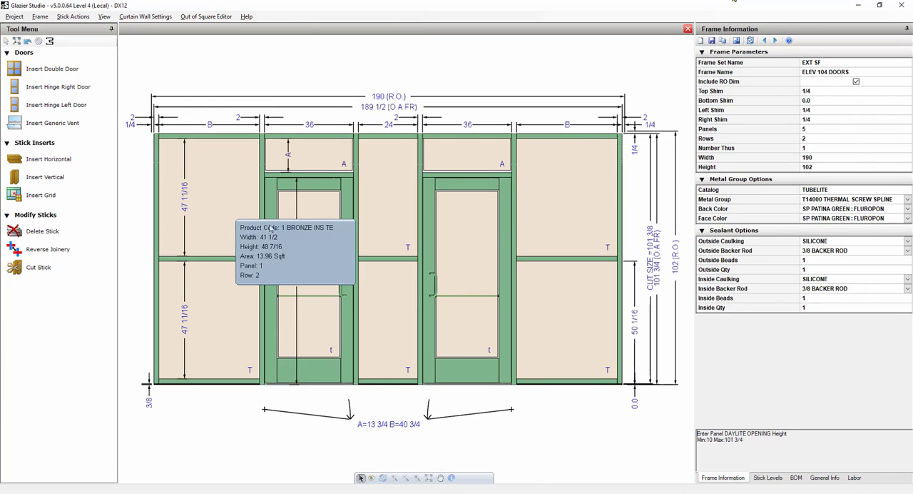
{"action": "mouse_move", "coordinate": [212, 264]}
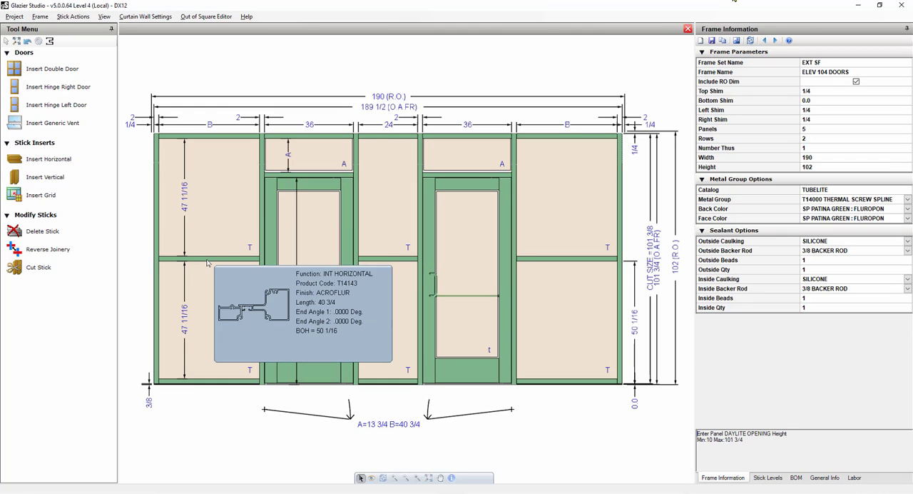
{"action": "left_click", "coordinate": [319, 179]}
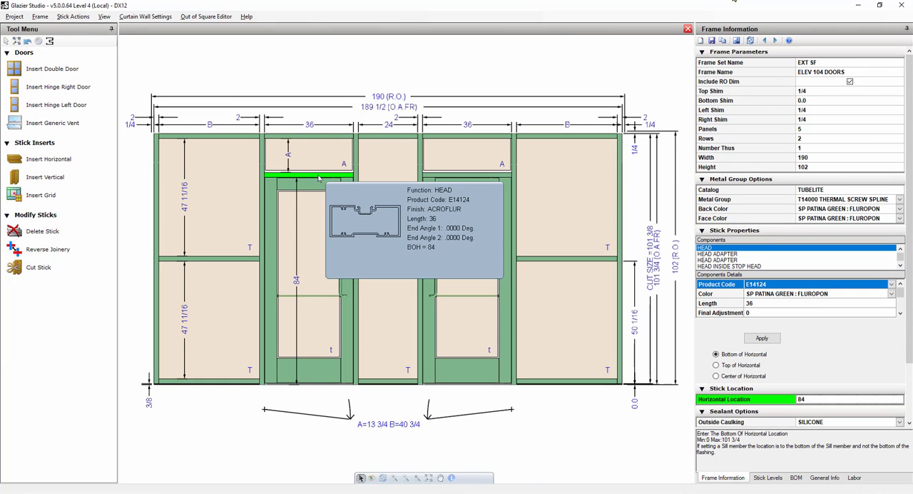
{"action": "scroll", "coordinate": [805, 428], "scroll_direction": "down", "scroll_amount": 2}
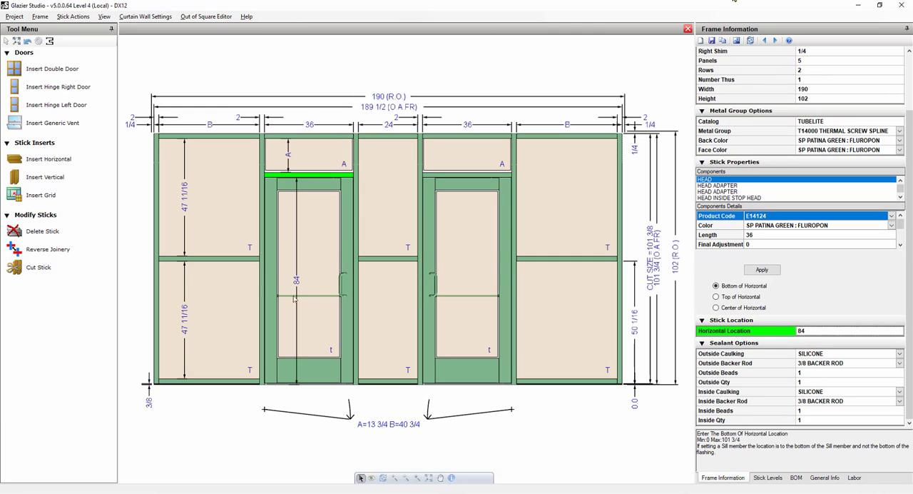
{"action": "mouse_move", "coordinate": [190, 261]}
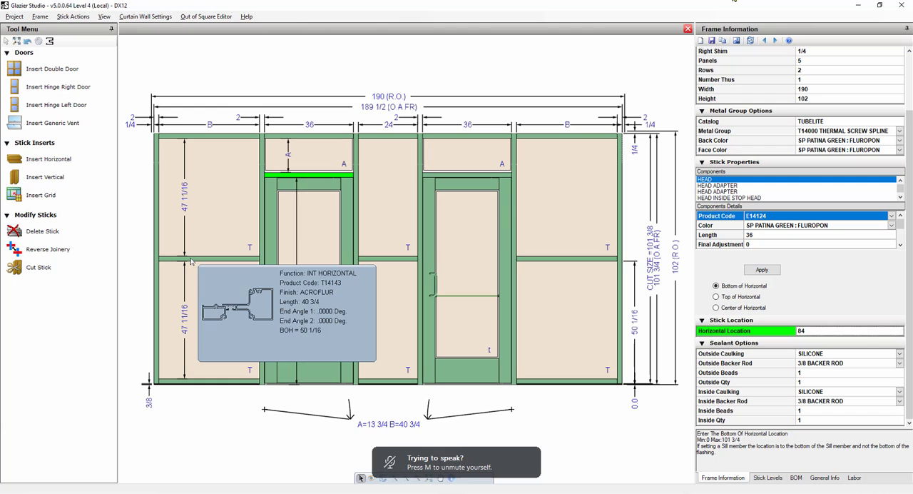
{"action": "left_click", "coordinate": [247, 16]}
{"action": "left_click", "coordinate": [268, 62]}
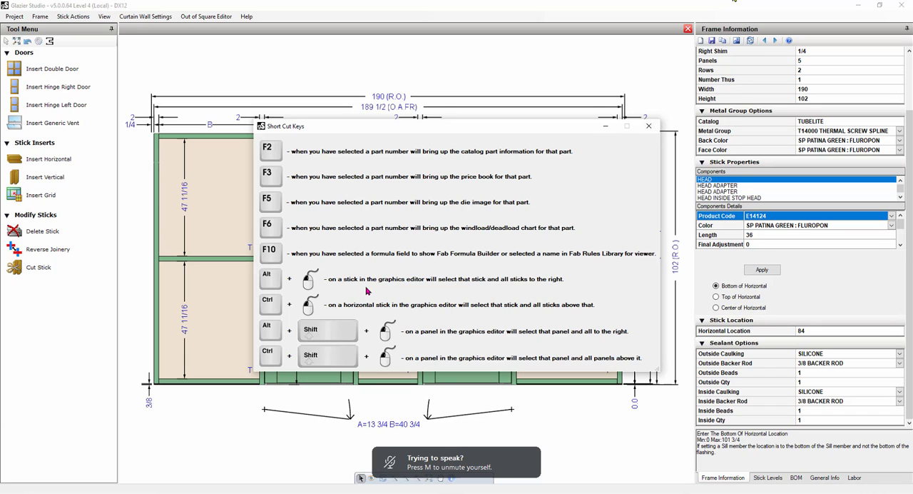
{"action": "left_click", "coordinate": [649, 126]}
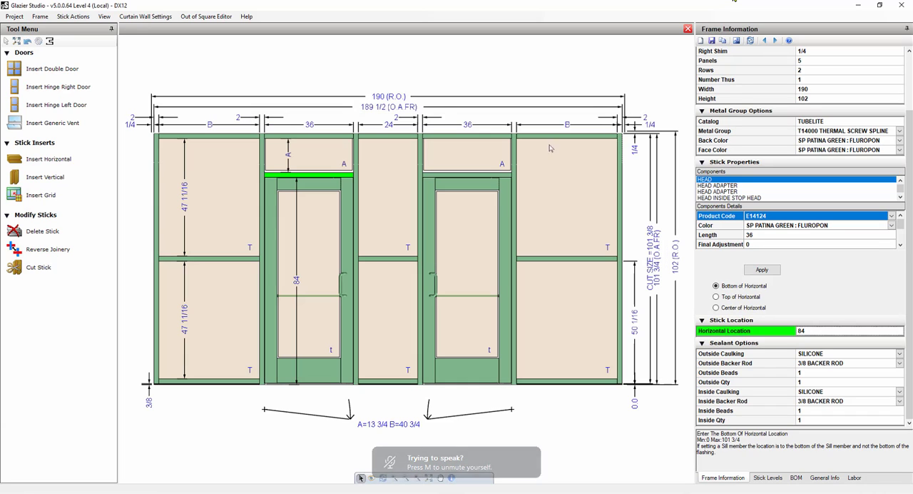
{"action": "left_click", "coordinate": [221, 261]}
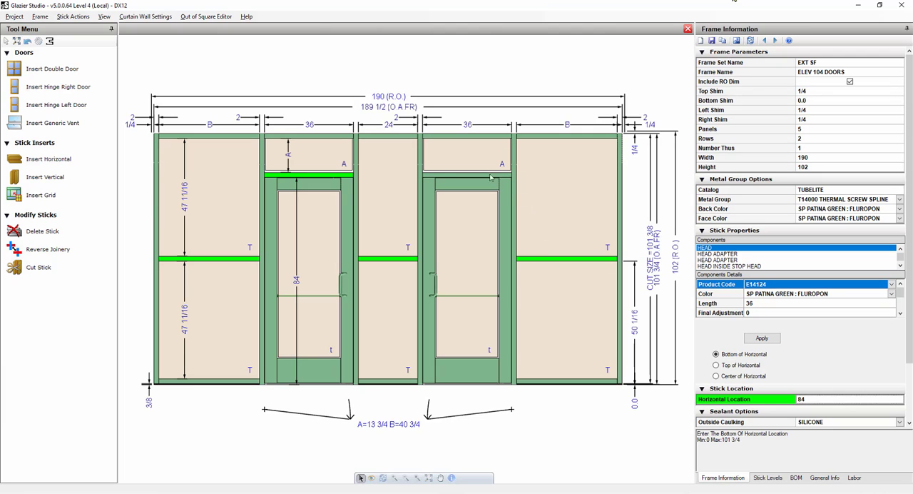
{"action": "left_click", "coordinate": [806, 406]}
{"action": "key", "text": "Return"}
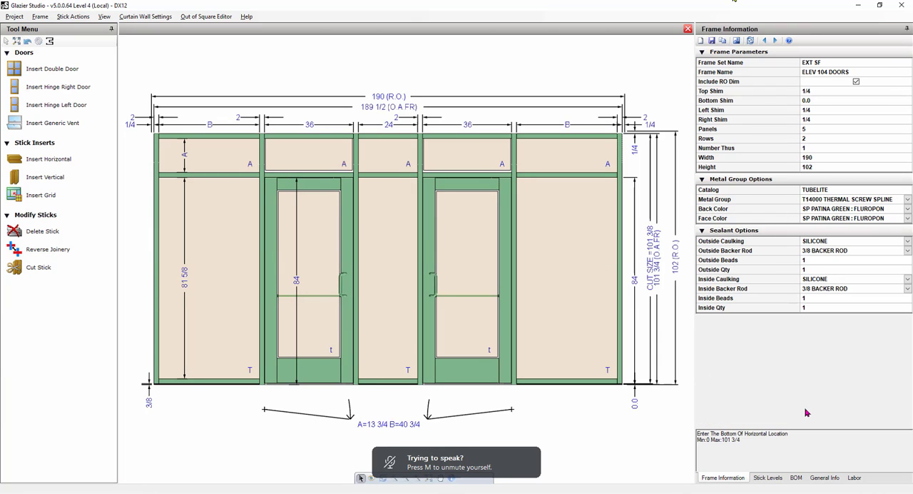
Insert a horizontal in each of the row 1 glass openings of panels 1, 3 and 5.
{"action": "left_click", "coordinate": [223, 310]}
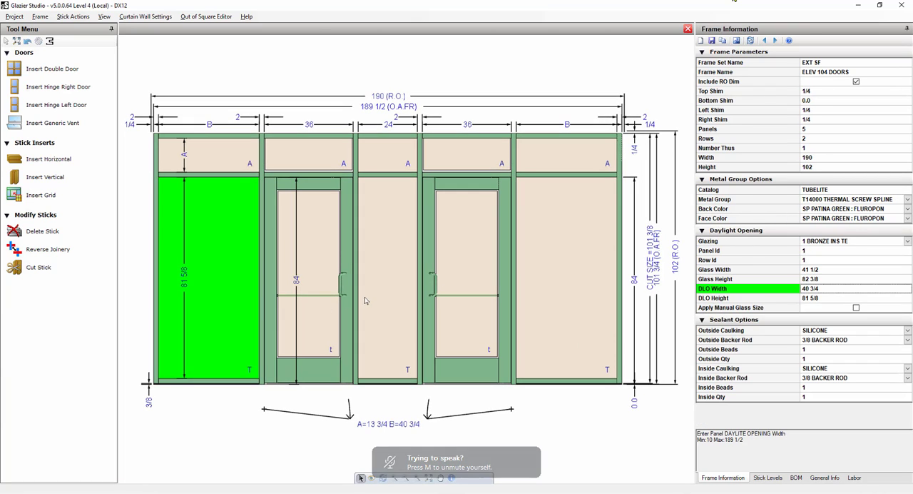
{"action": "left_click", "coordinate": [364, 301], "text": "ctrl"}
{"action": "left_click", "coordinate": [569, 301], "text": "ctrl"}
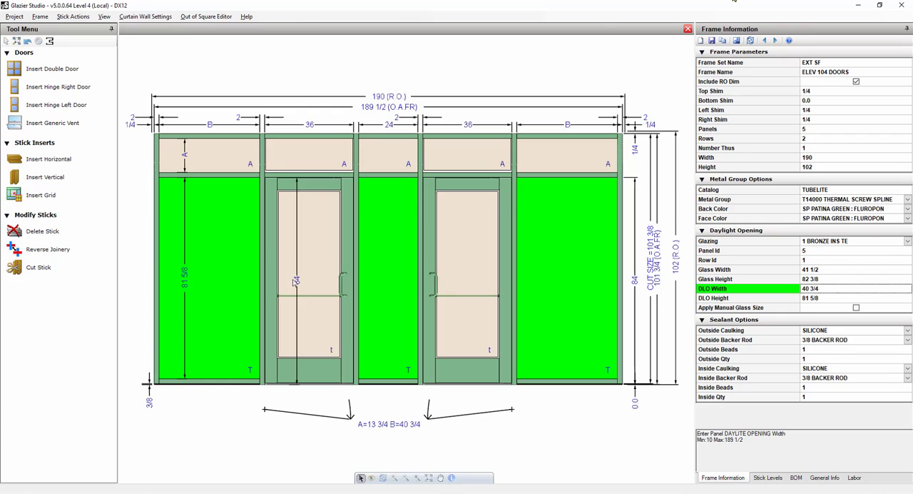
{"action": "left_click", "coordinate": [62, 164]}
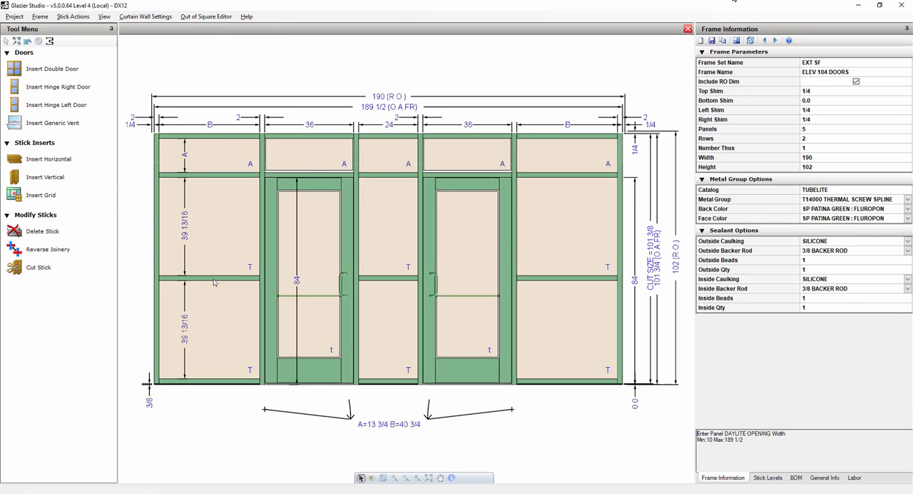
Set the bottom-of-horizontal location of the new horizontals in panels 1, 3 and 5 to 29.75.
{"action": "left_click", "coordinate": [214, 281]}
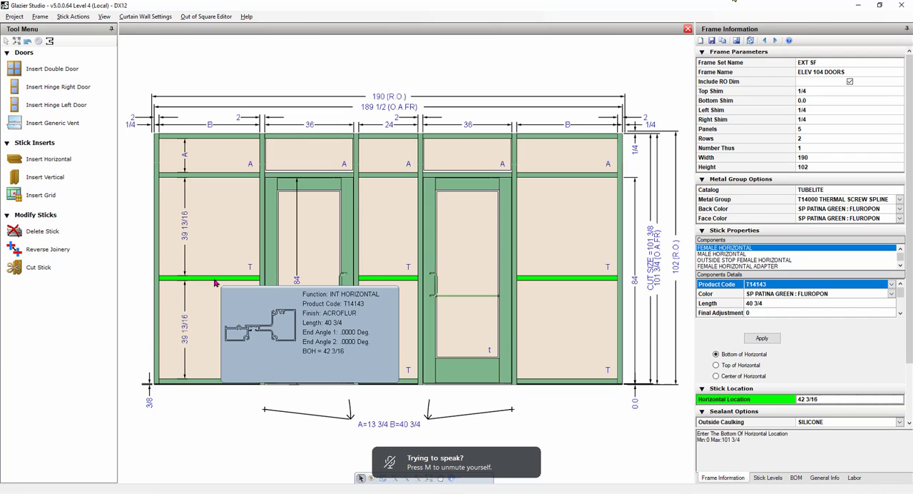
{"action": "type", "text": "29.75"}
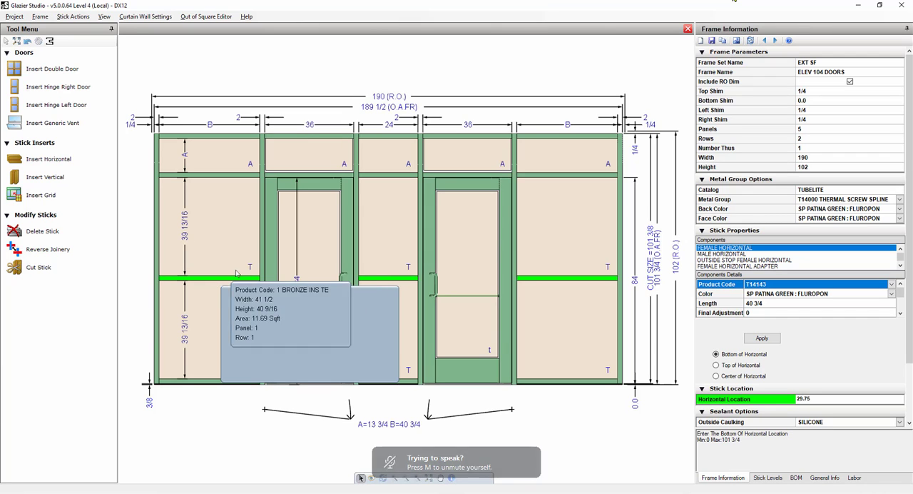
{"action": "scroll", "coordinate": [820, 327], "scroll_direction": "down", "scroll_amount": 2}
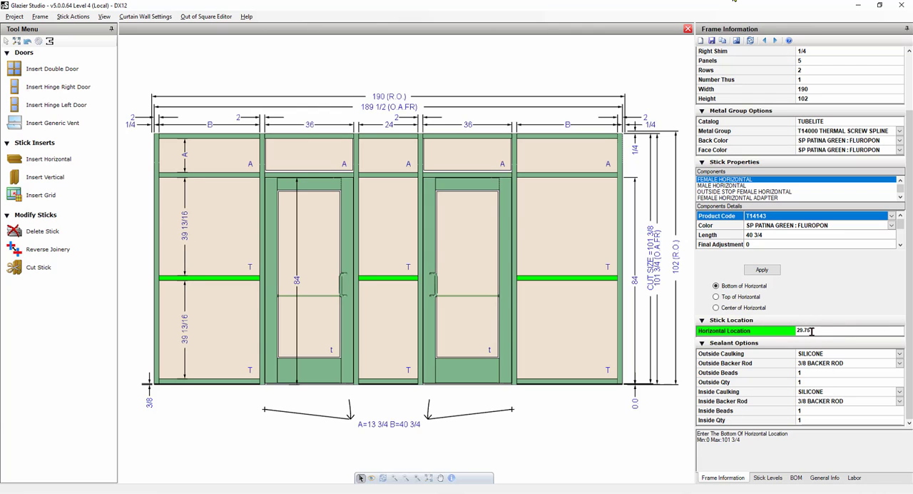
{"action": "key", "text": "Return"}
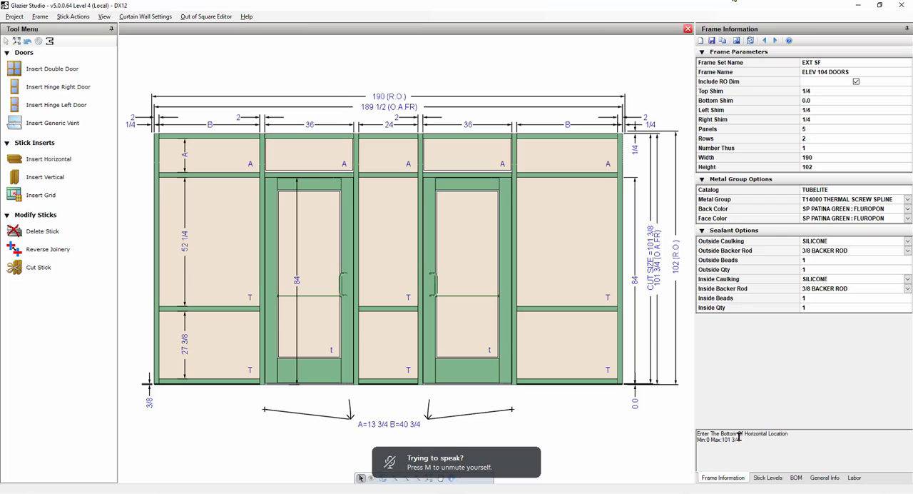
Set the horizontal location of the frame's sill members beside and between the doors to 5/8.
{"action": "mouse_move", "coordinate": [197, 383]}
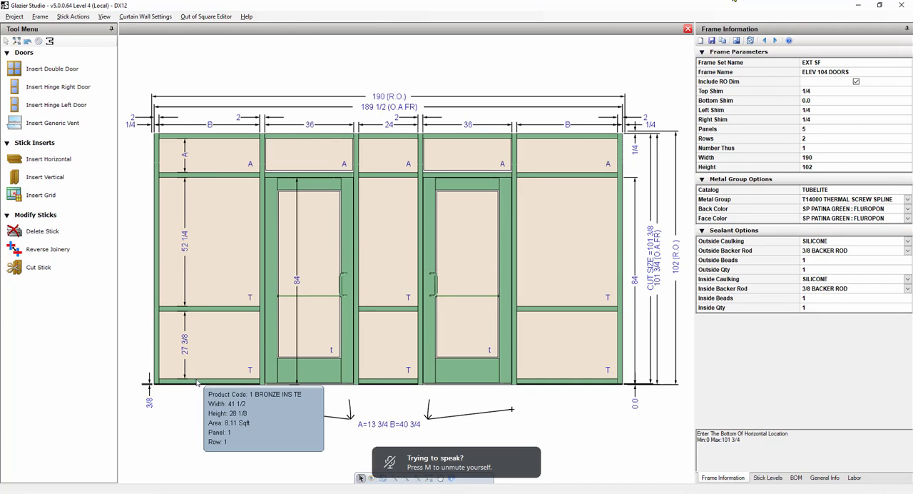
{"action": "left_click", "coordinate": [199, 381]}
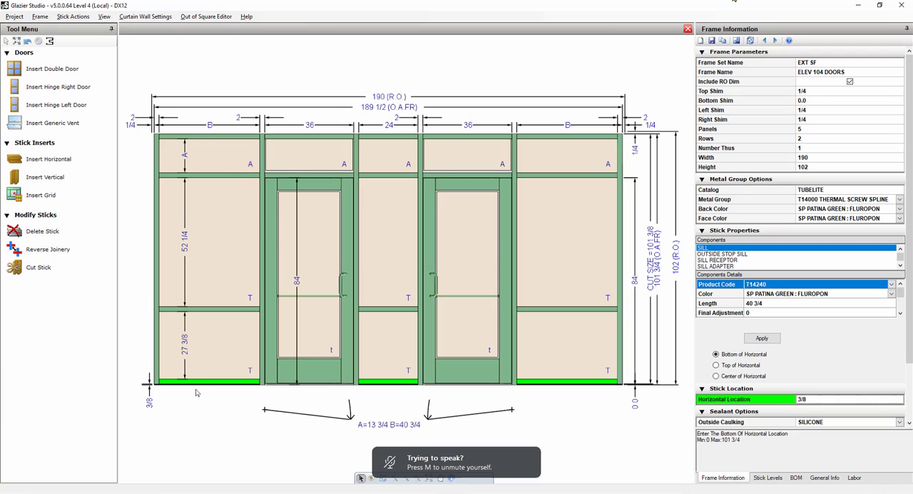
{"action": "type", "text": "5/8"}
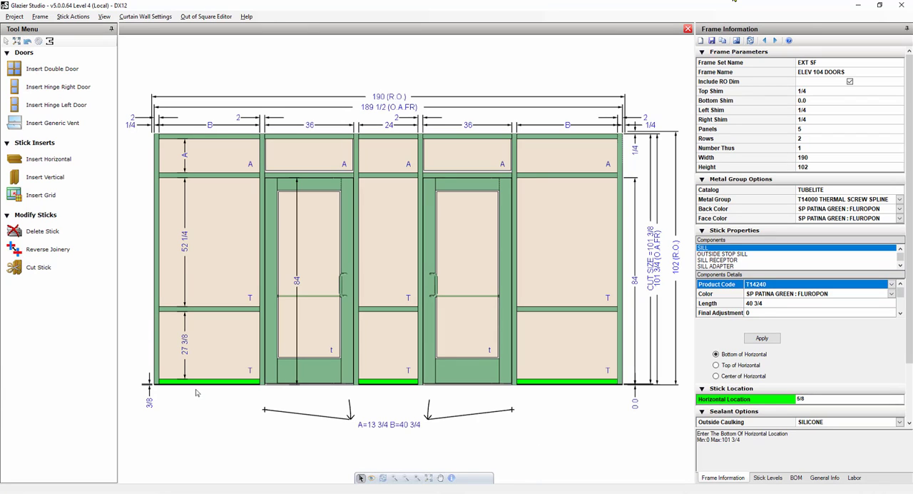
{"action": "key", "text": "Return"}
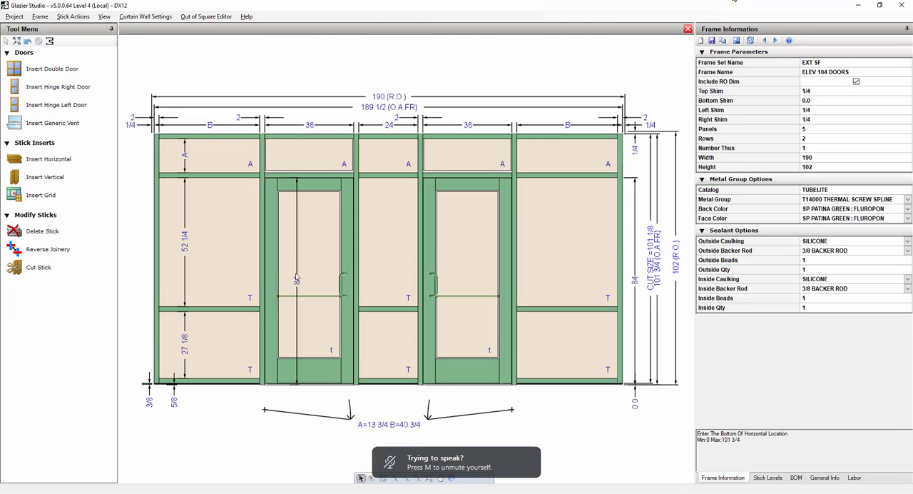
Delete the intermediate horizontal between the two glass openings below the door head in panel 5.
{"action": "left_click", "coordinate": [594, 382]}
{"action": "left_click", "coordinate": [597, 411]}
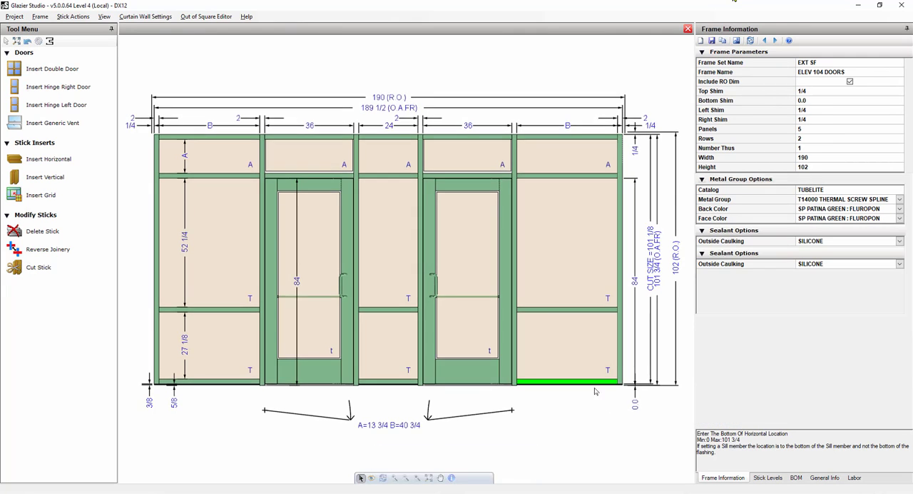
{"action": "left_click", "coordinate": [570, 311]}
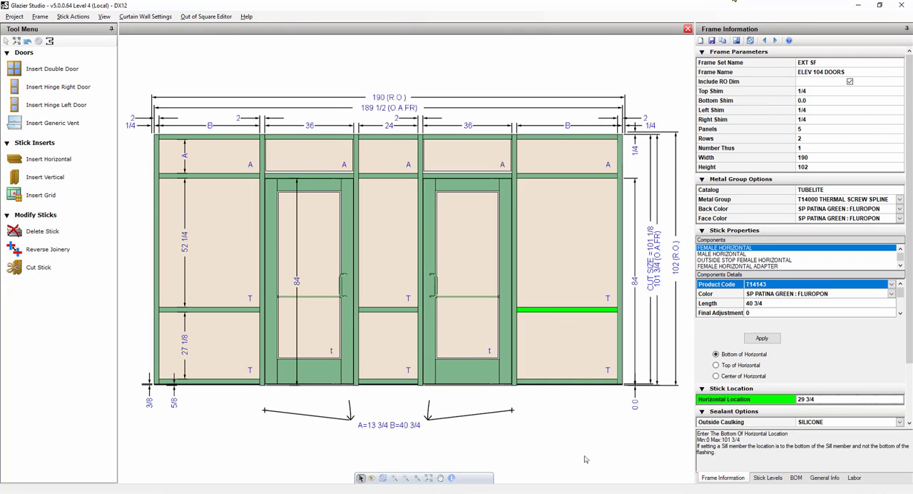
{"action": "key", "text": "Delete"}
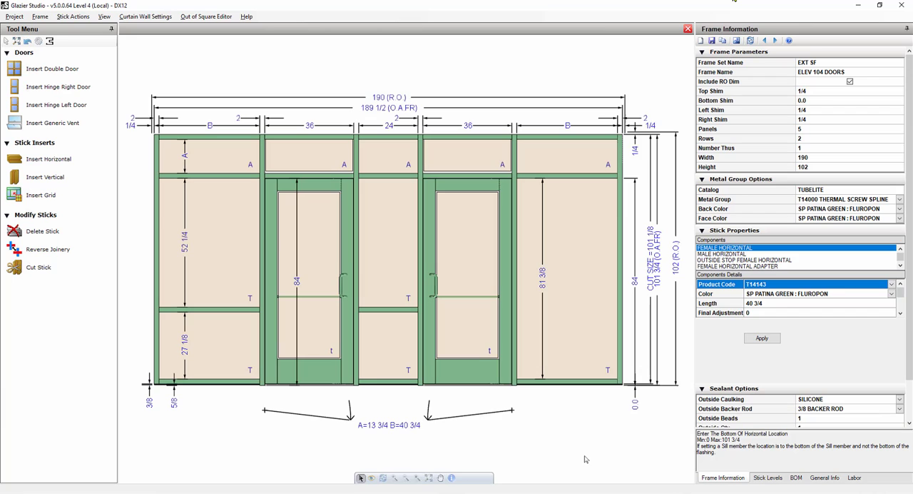
Raise the sill of panel 5 to location 29 3/4 by aligning it with the intermediate horizontal of panel 3.
{"action": "left_click", "coordinate": [393, 310]}
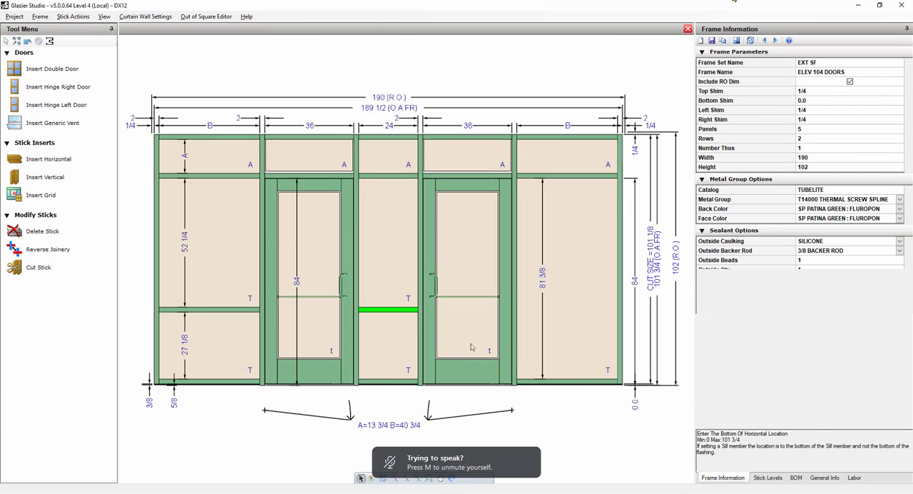
{"action": "left_click", "coordinate": [546, 381]}
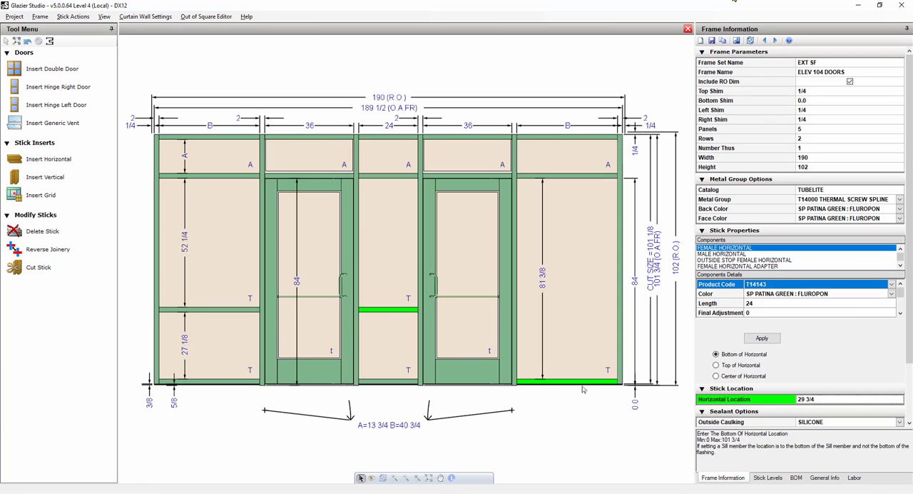
{"action": "key", "text": "Return"}
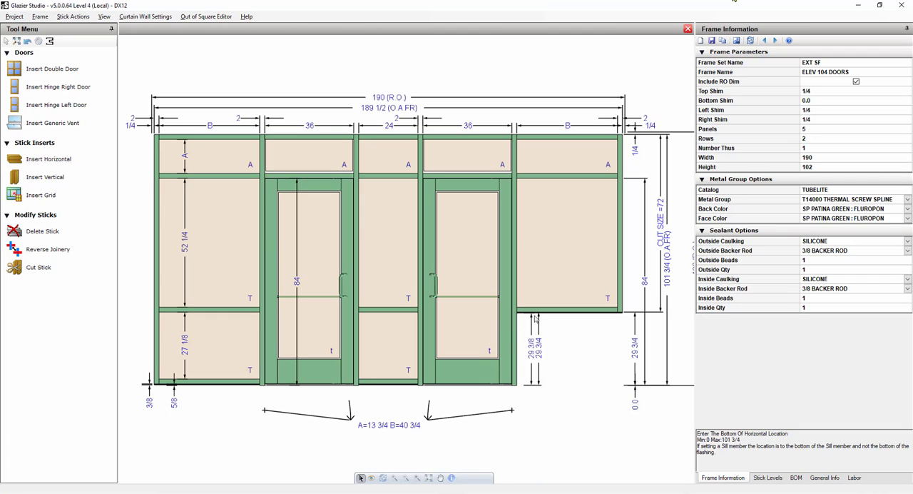
Save frame ELEV 104 DOORS and close it to return to the project's frame items.
{"action": "mouse_move", "coordinate": [537, 312]}
{"action": "left_click", "coordinate": [711, 41]}
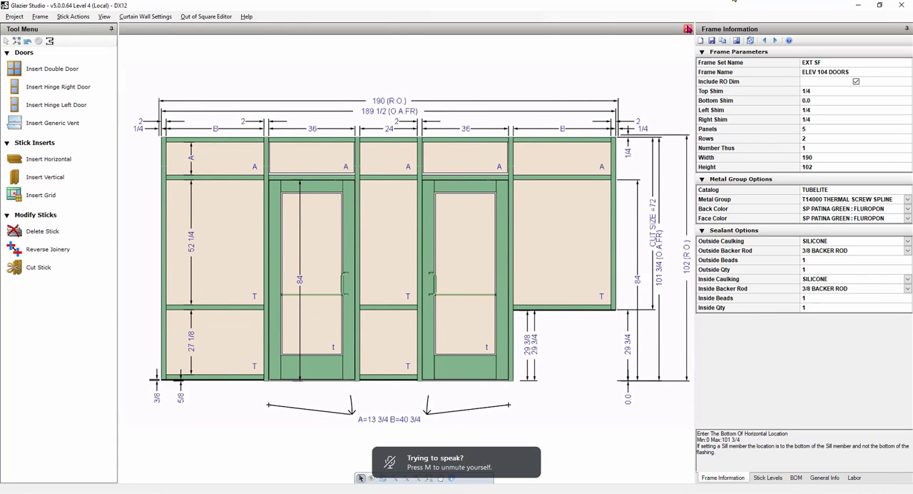
{"action": "left_click", "coordinate": [688, 29]}
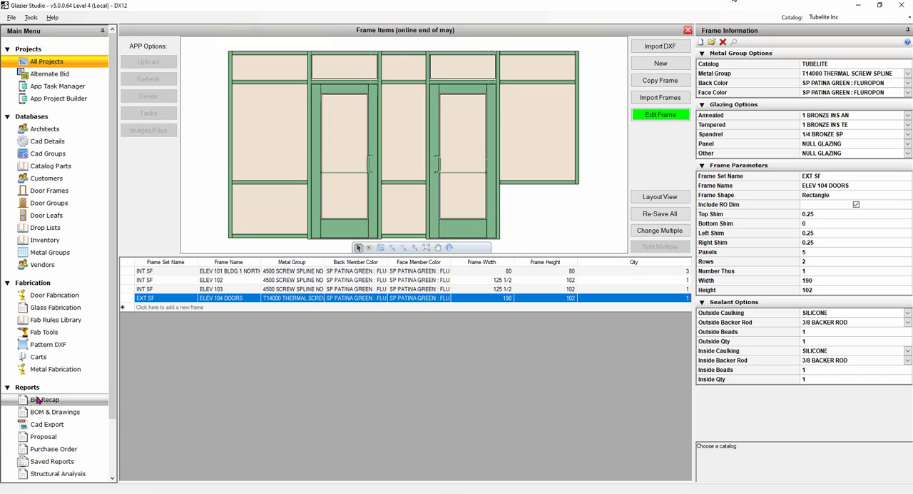
Look through the project's saved bid recaps in the saved reports.
{"action": "scroll", "coordinate": [40, 400], "scroll_direction": "down", "scroll_amount": 2}
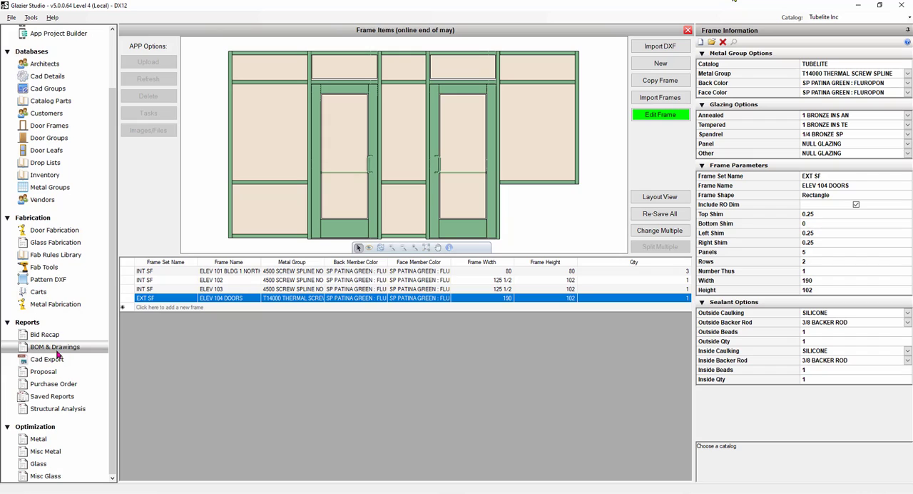
{"action": "left_click", "coordinate": [57, 397]}
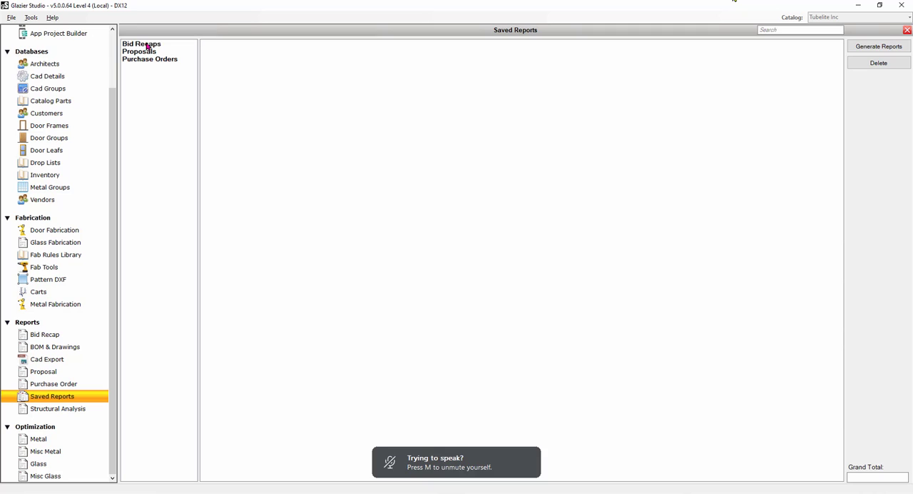
{"action": "left_click", "coordinate": [146, 45]}
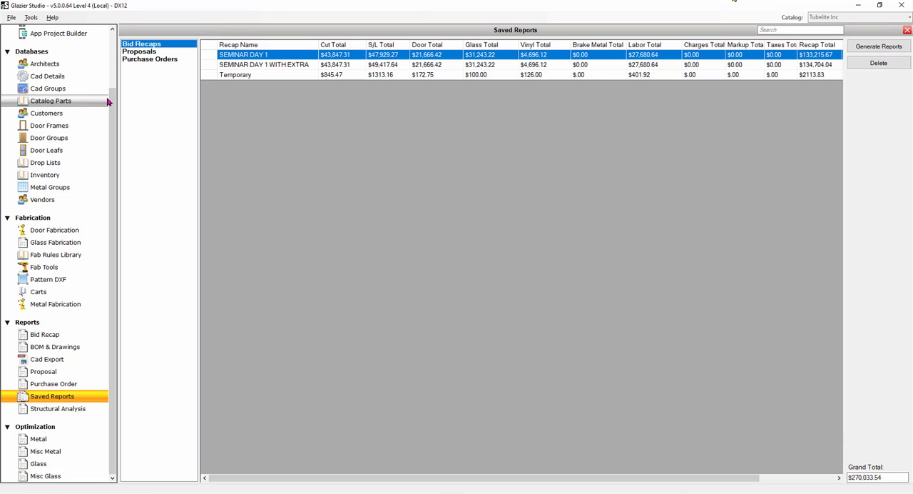
Generate a bid recap for the "online end of may" project with all INT SF and EXT SF frames included.
{"action": "scroll", "coordinate": [107, 100], "scroll_direction": "up", "scroll_amount": 2}
{"action": "left_click", "coordinate": [47, 61]}
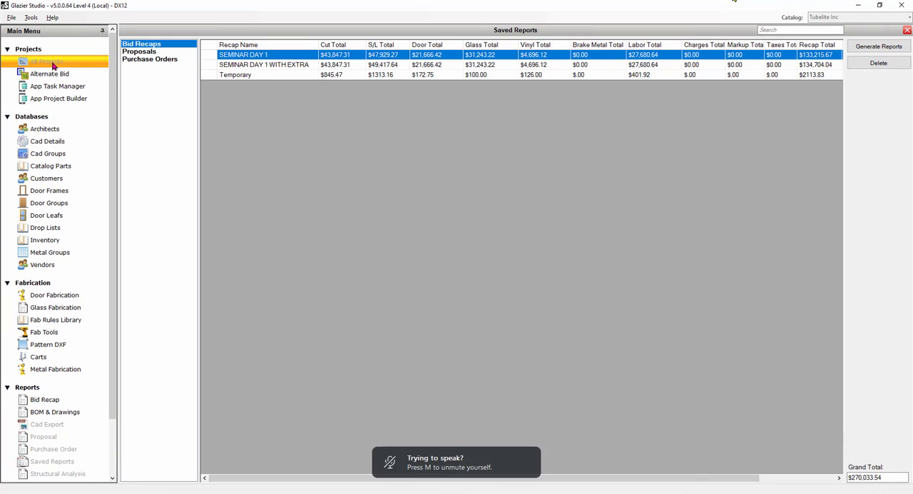
{"action": "left_click", "coordinate": [42, 401]}
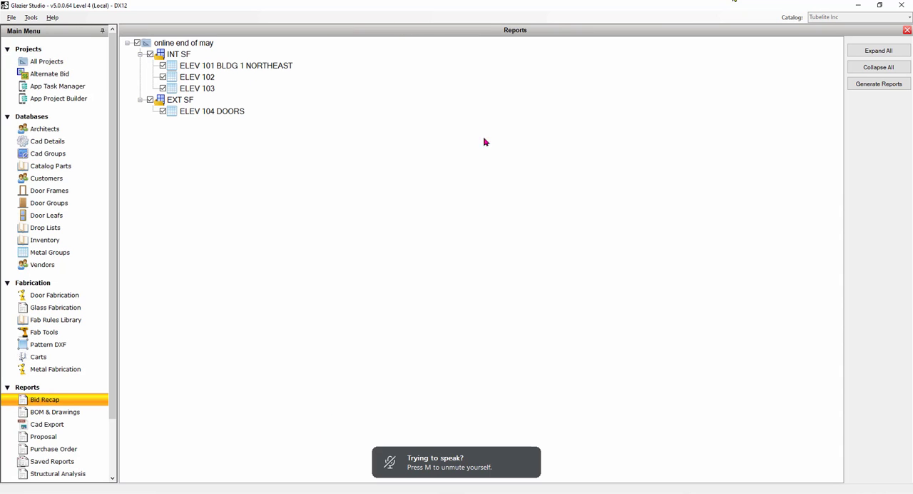
{"action": "left_click", "coordinate": [879, 84]}
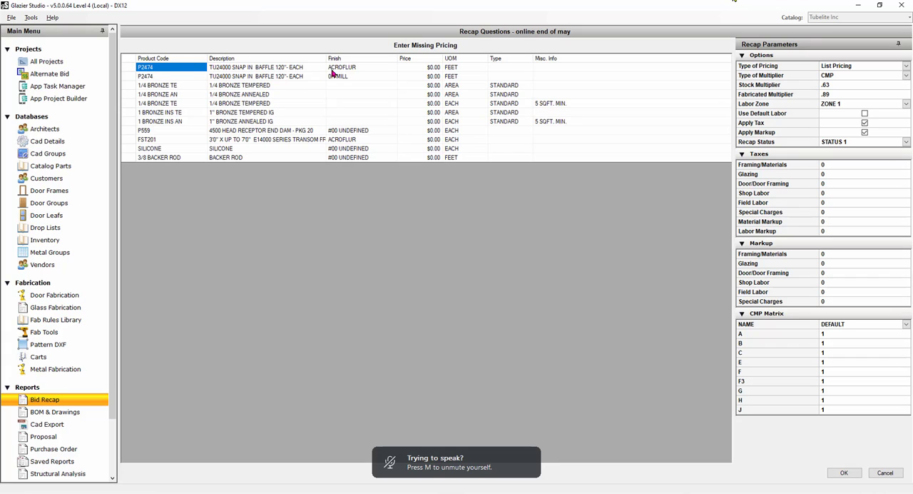
Review the unpriced P2474 rows, and set the area prices to $5.00 for 1/4 bronze tempered and $3.00 for 1/4 bronze annealed.
{"action": "left_click", "coordinate": [190, 77]}
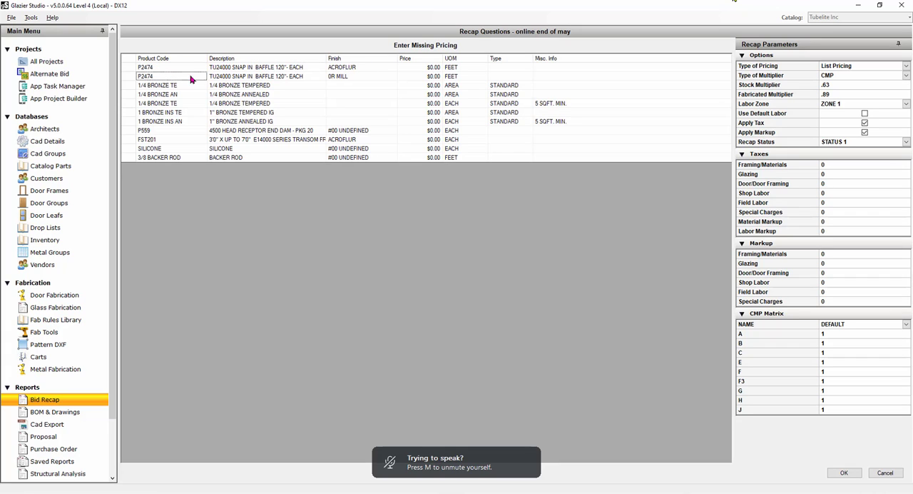
{"action": "left_click", "coordinate": [294, 77]}
{"action": "left_click", "coordinate": [168, 66]}
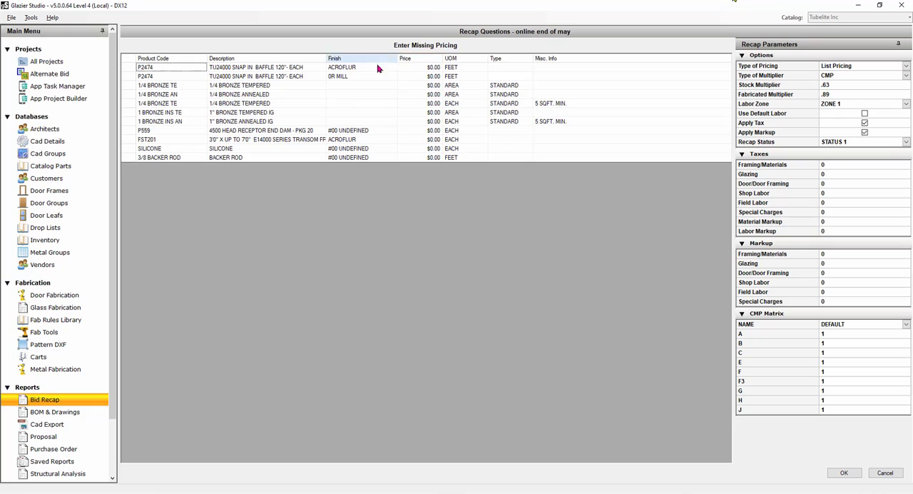
{"action": "left_click", "coordinate": [434, 86]}
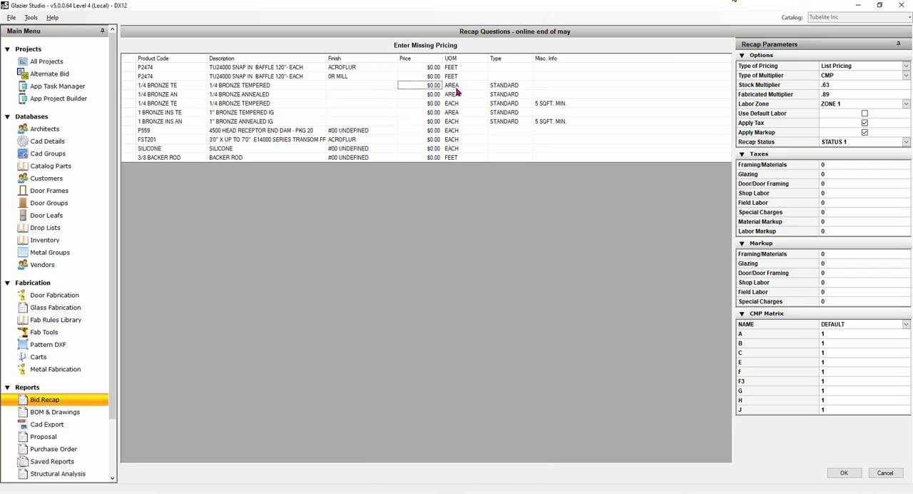
{"action": "type", "text": "5"}
{"action": "key", "text": "Return"}
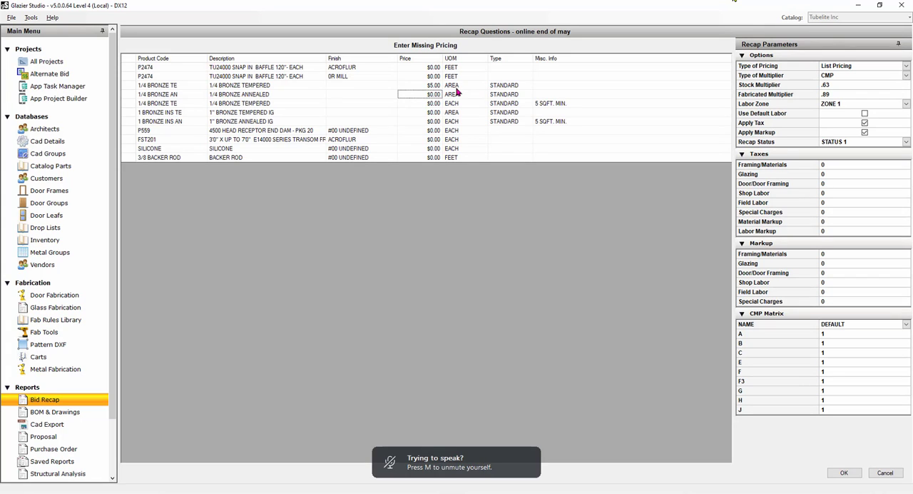
{"action": "type", "text": "3"}
{"action": "key", "text": "Return"}
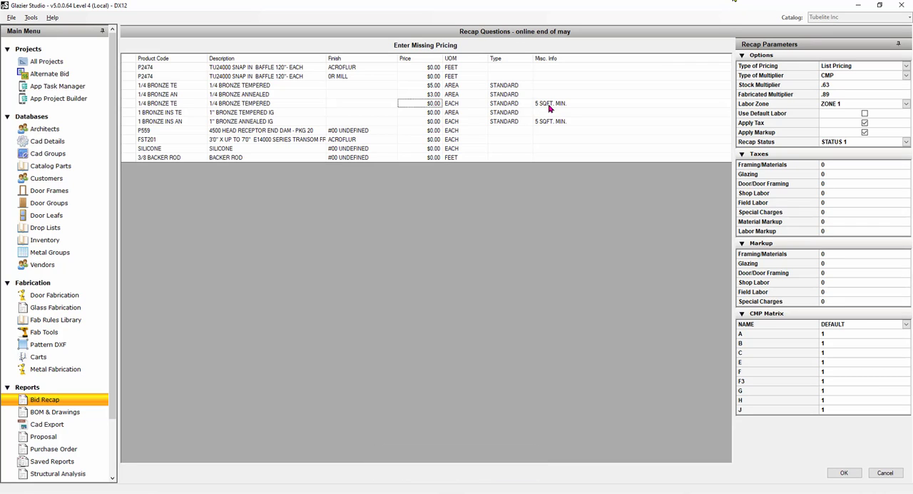
Set the each price of the 1/4 bronze tempered glass with the 5 sq. ft. minimum to $28.00.
{"action": "type", "text": "25"}
{"action": "key", "text": "Return"}
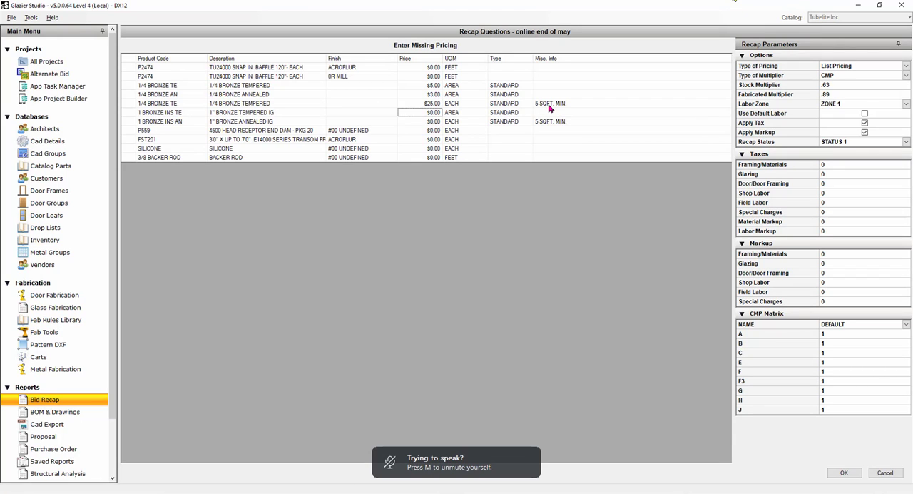
{"action": "type", "text": "28"}
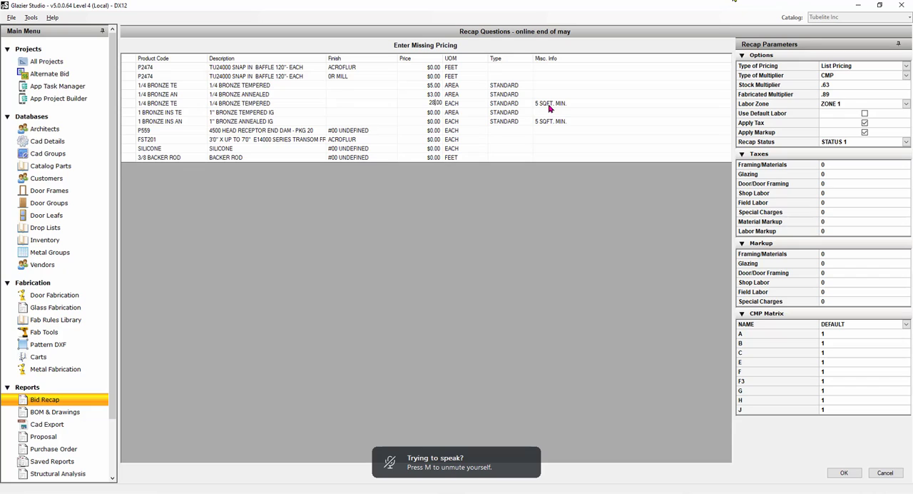
{"action": "key", "text": "Return"}
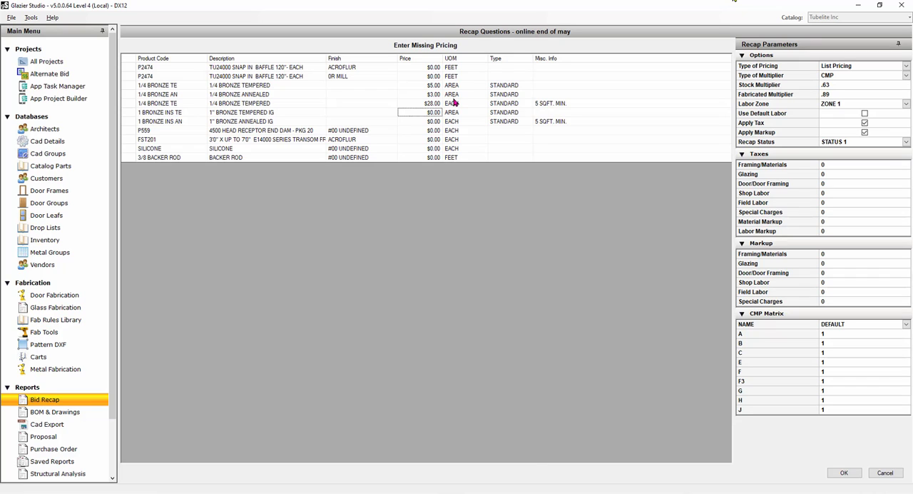
{"action": "left_click", "coordinate": [428, 105]}
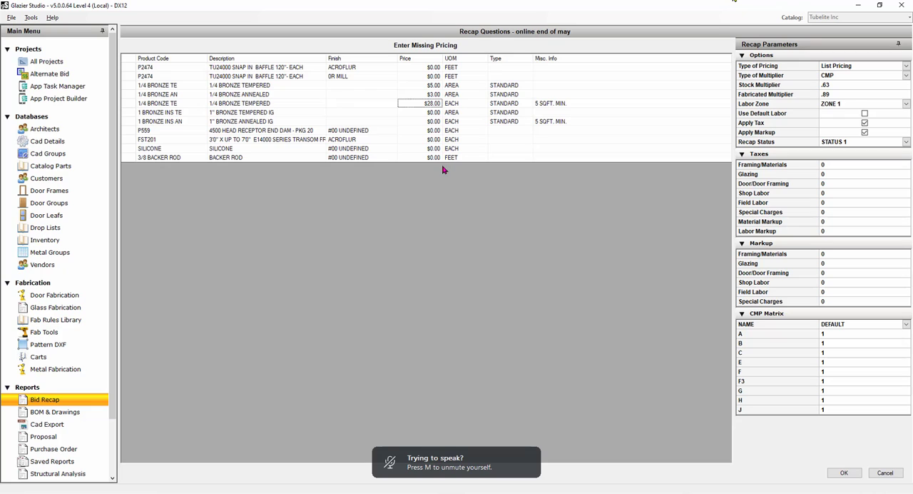
Price 1" bronze tempered IG at $8.00 per area and 1" bronze annealed IG with the 5 sq. ft. minimum at $32.00 each.
{"action": "left_click", "coordinate": [431, 113]}
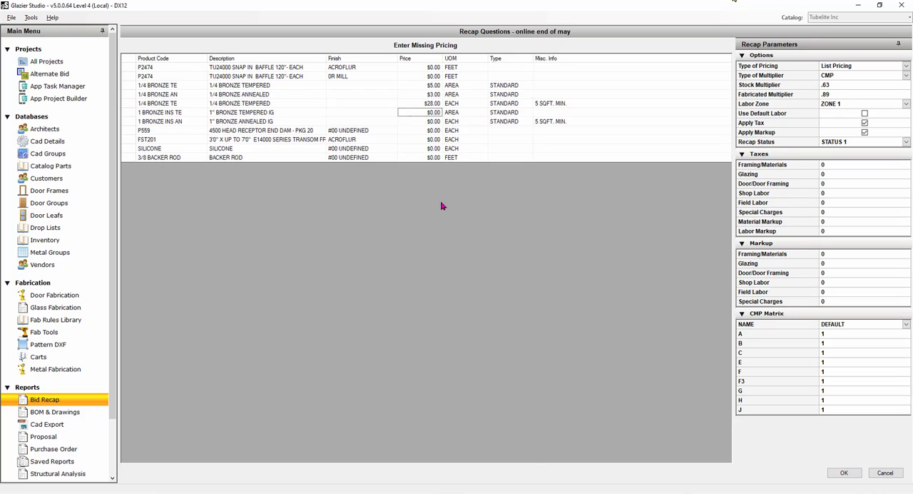
{"action": "type", "text": "8"}
{"action": "key", "text": "Return"}
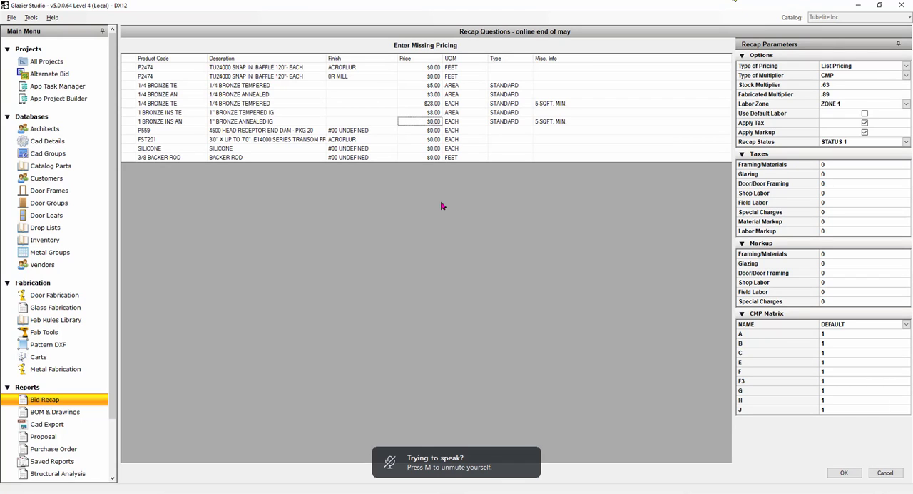
{"action": "type", "text": "320.00"}
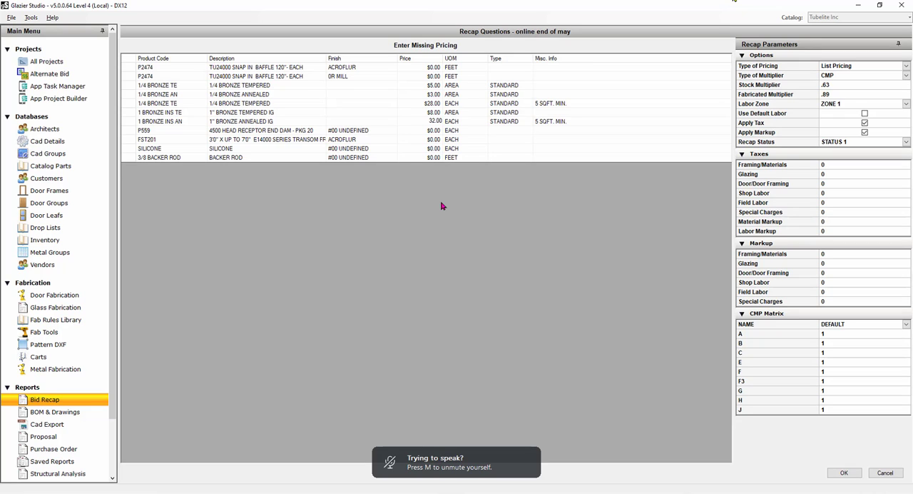
{"action": "key", "text": "Return"}
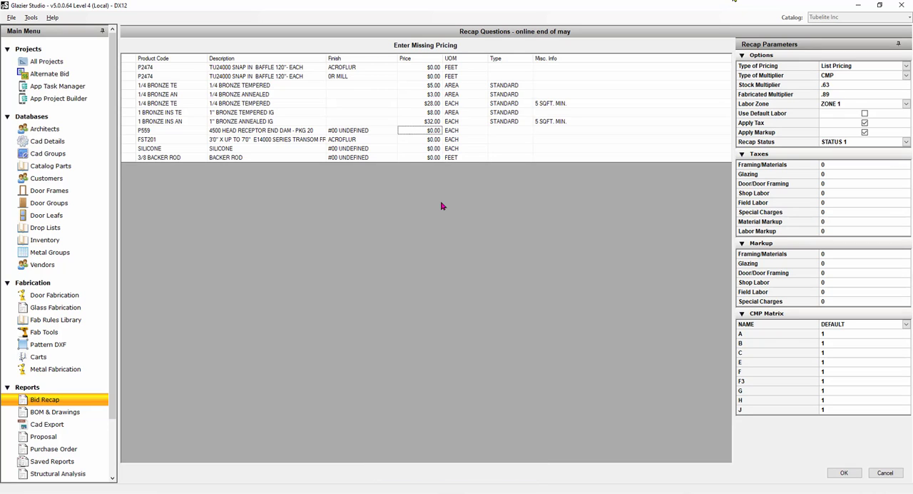
{"action": "key", "text": "Return"}
{"action": "key", "text": "Down"}
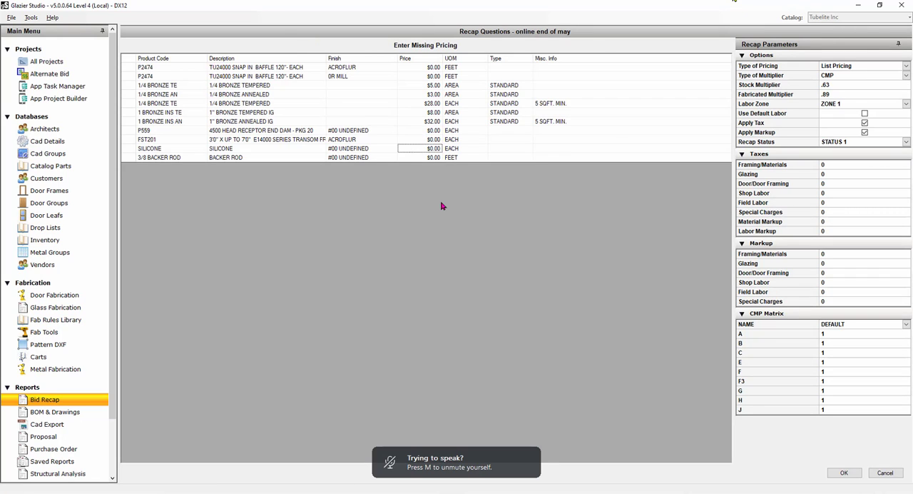
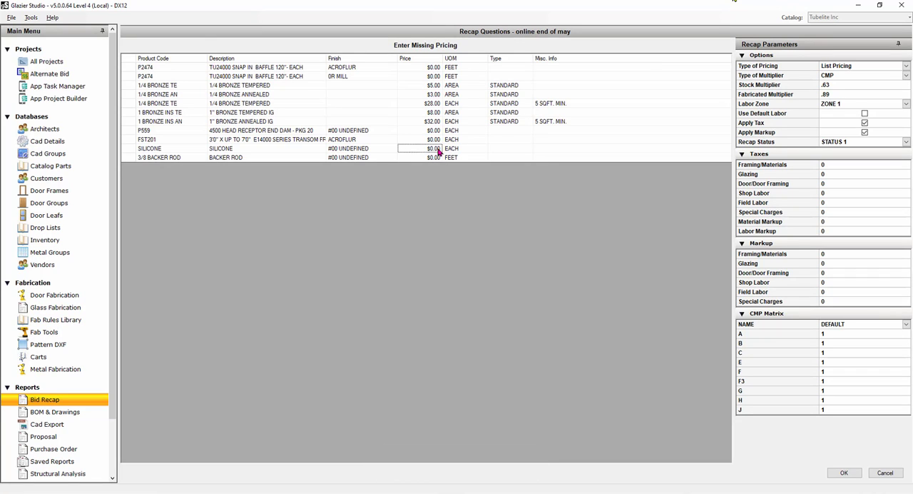
Price the silicone at $10.00 each and the 3/8 backer rod at $0.25 per foot.
{"action": "type", "text": "10"}
{"action": "key", "text": "Return"}
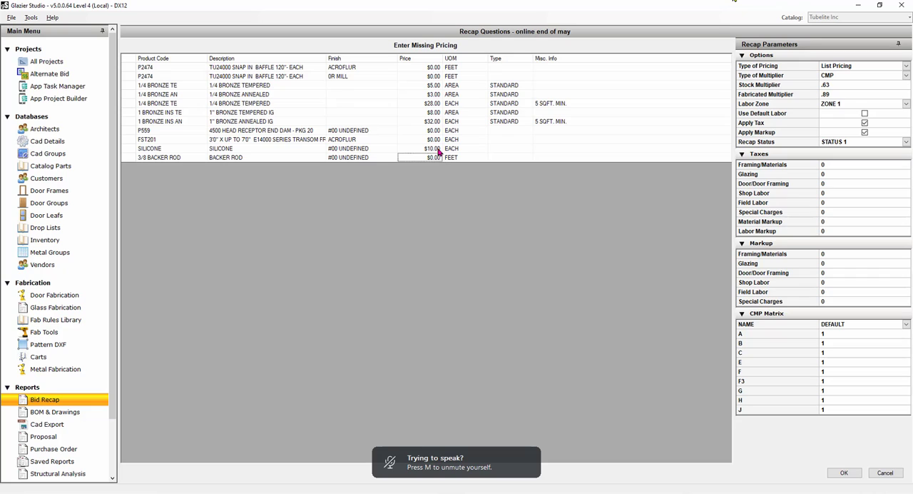
{"action": "type", "text": ".25"}
{"action": "key", "text": "Return"}
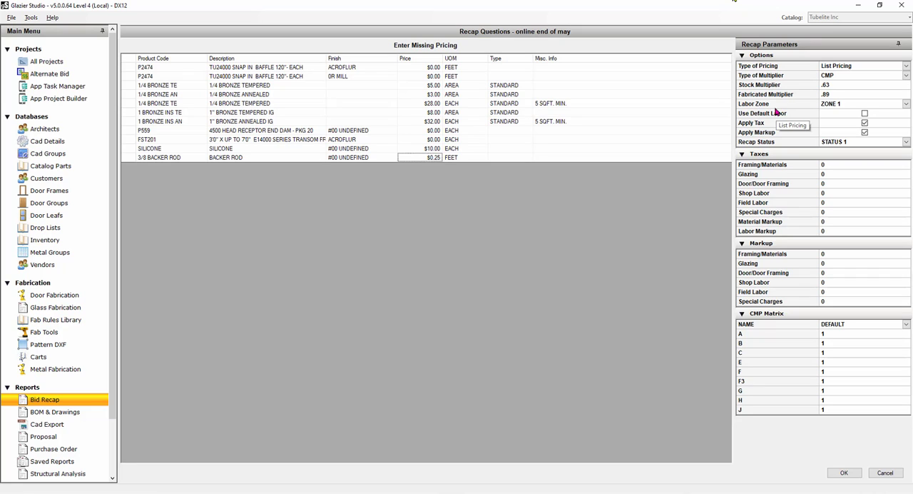
Keep List Pricing and labor ZONE 1 for the recap, and set the type of multiplier to Standard.
{"action": "left_click", "coordinate": [907, 66]}
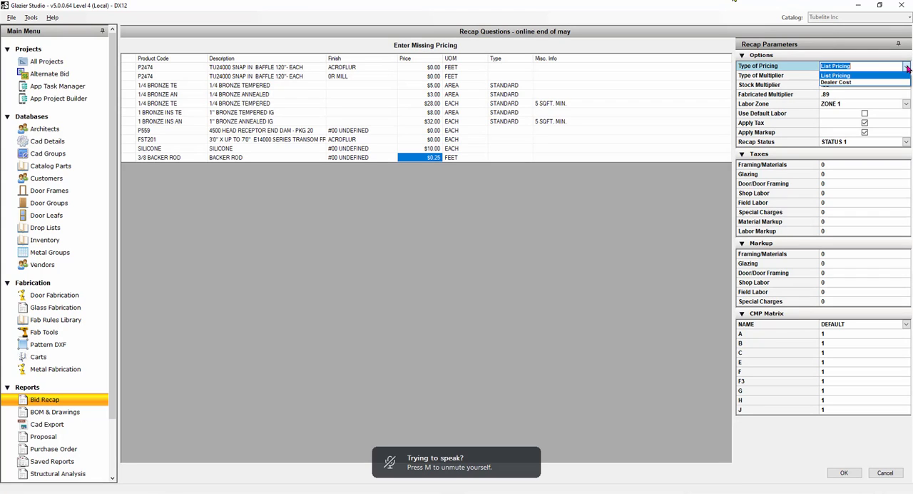
{"action": "left_click", "coordinate": [846, 76]}
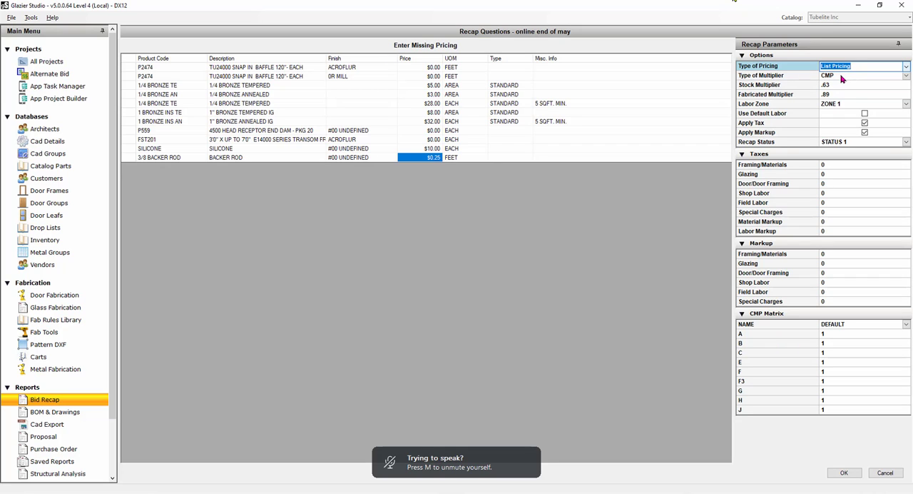
{"action": "left_click", "coordinate": [842, 75]}
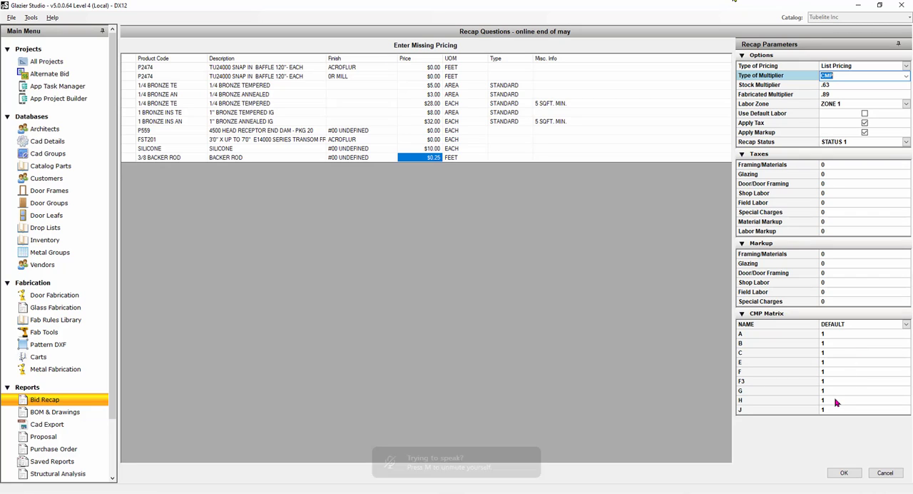
{"action": "left_click", "coordinate": [901, 76]}
{"action": "left_click", "coordinate": [863, 93]}
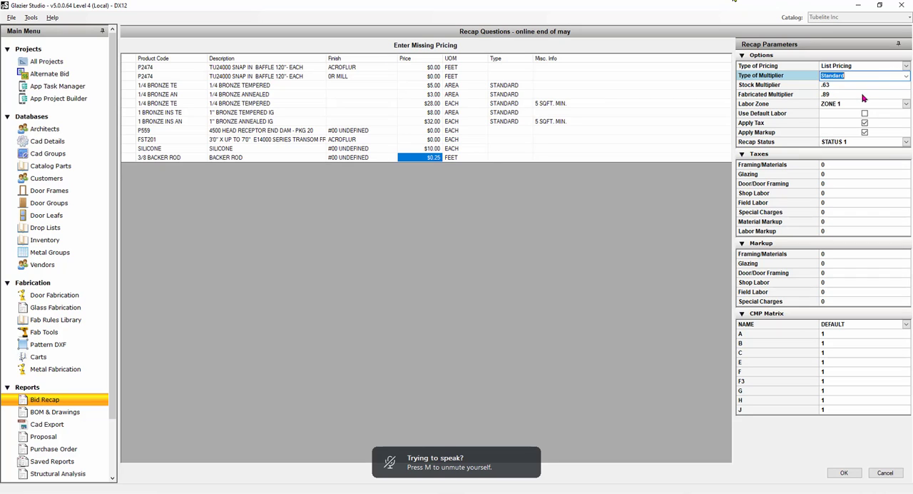
{"action": "left_click", "coordinate": [859, 85]}
{"action": "left_click", "coordinate": [854, 94]}
{"action": "key", "text": "Up"}
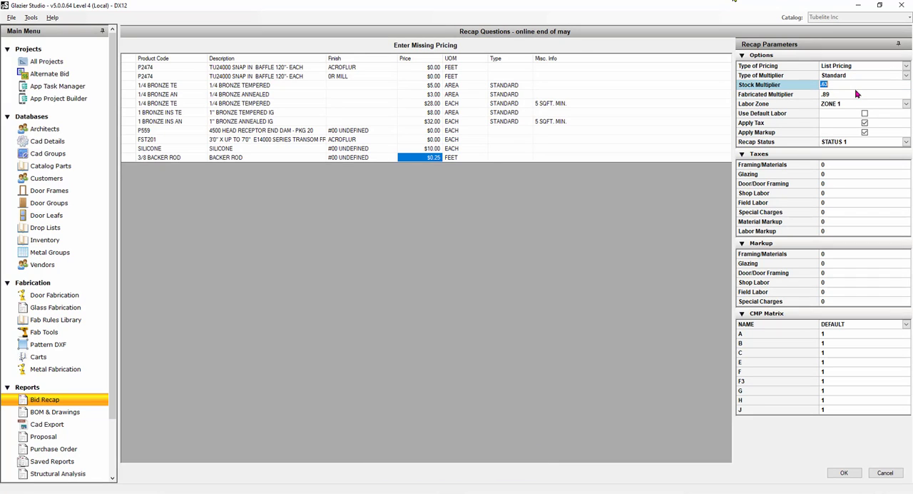
{"action": "left_click", "coordinate": [837, 95]}
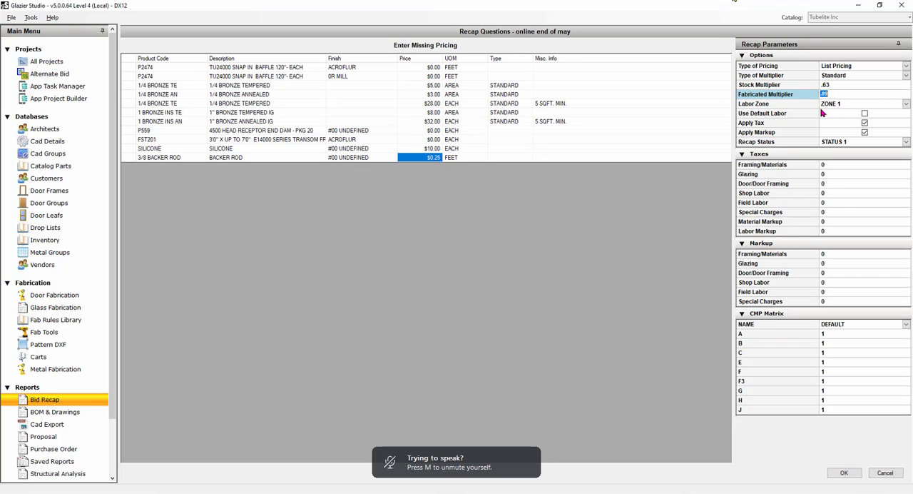
{"action": "left_click", "coordinate": [906, 105]}
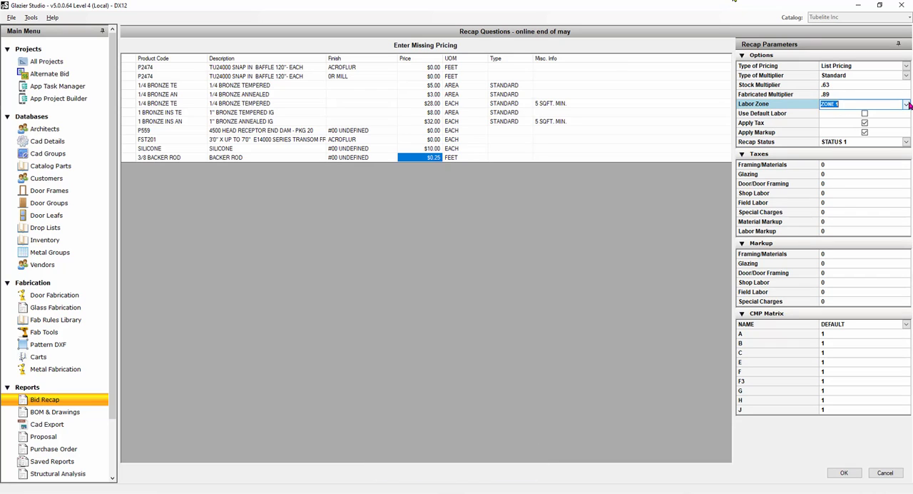
{"action": "left_click", "coordinate": [907, 105]}
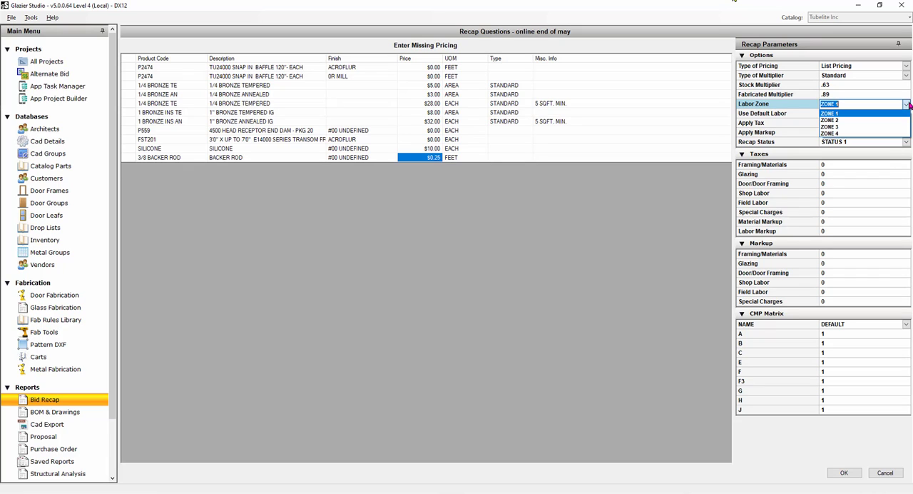
{"action": "left_click", "coordinate": [908, 105]}
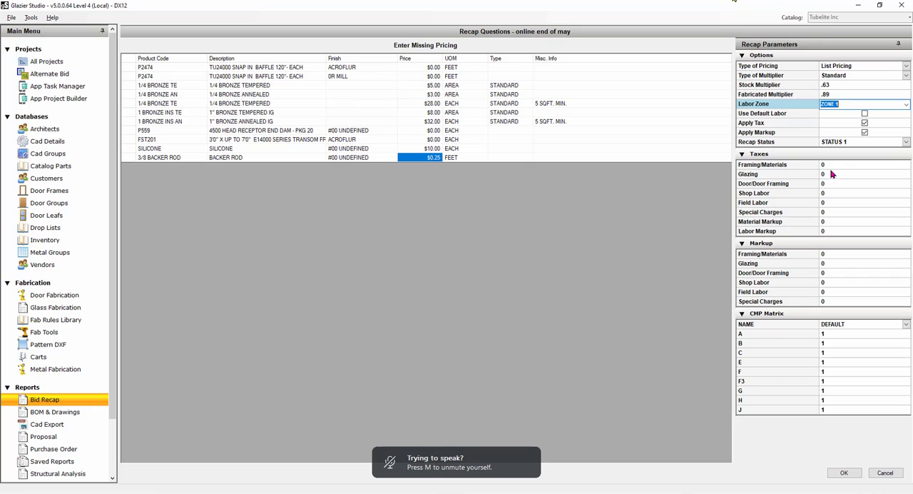
Set the taxes on Framing/Materials, Glazing and Door/Door Framing to 10.
{"action": "left_click", "coordinate": [835, 165]}
{"action": "left_click", "coordinate": [835, 255]}
{"action": "left_click", "coordinate": [836, 262]}
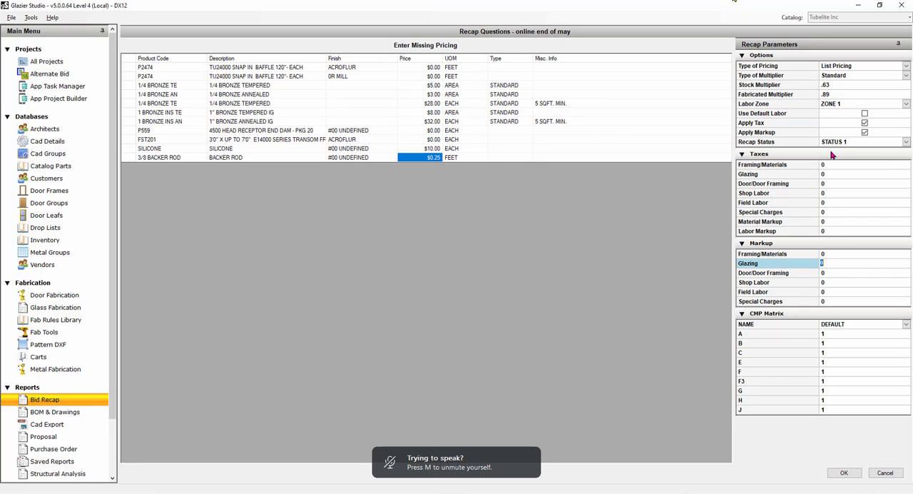
{"action": "left_click", "coordinate": [833, 165]}
{"action": "type", "text": "10"}
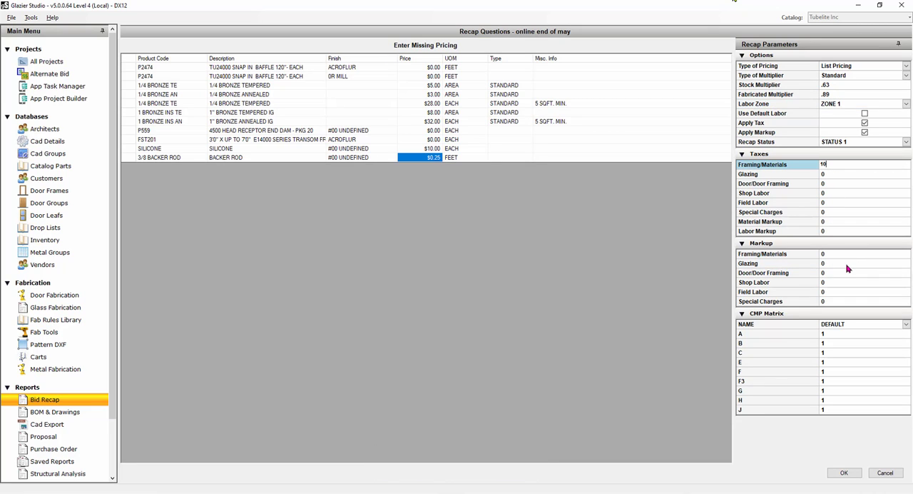
{"action": "key", "text": "Tab"}
{"action": "type", "text": "10"}
{"action": "key", "text": "Tab"}
{"action": "type", "text": "10"}
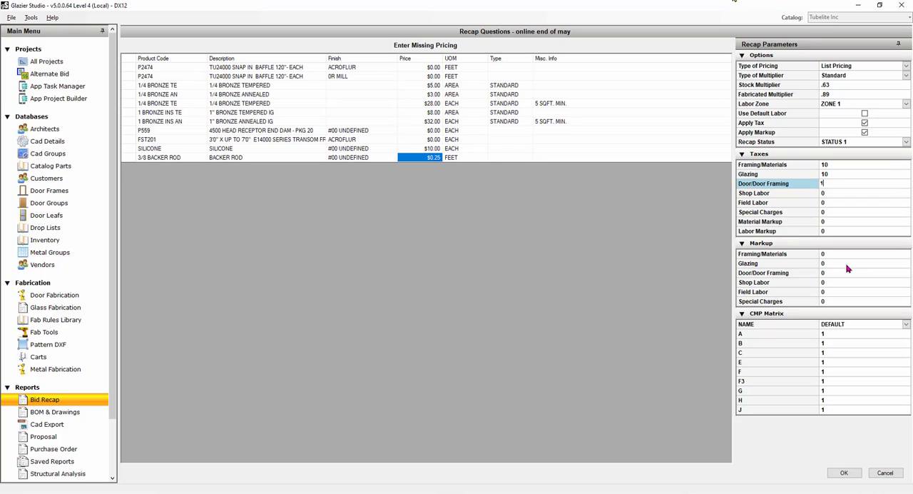
{"action": "key", "text": "Tab"}
Set the taxes on Shop Labor and Field Labor to 10.
{"action": "type", "text": "10"}
{"action": "key", "text": "Tab"}
{"action": "type", "text": "10"}
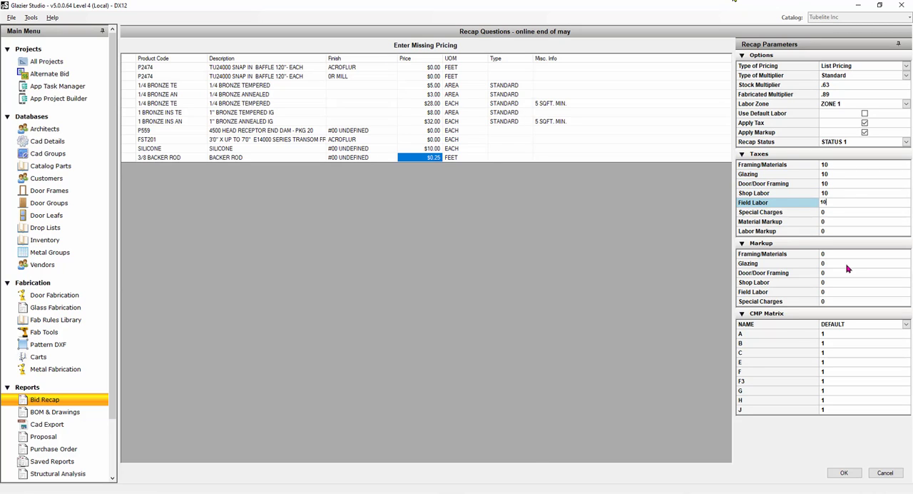
{"action": "key", "text": "Tab"}
Set the taxes on Special Charges, Material Markup and Labor Markup to 10.
{"action": "type", "text": "10"}
{"action": "key", "text": "Tab"}
{"action": "type", "text": "10"}
{"action": "key", "text": "Tab"}
{"action": "type", "text": "10"}
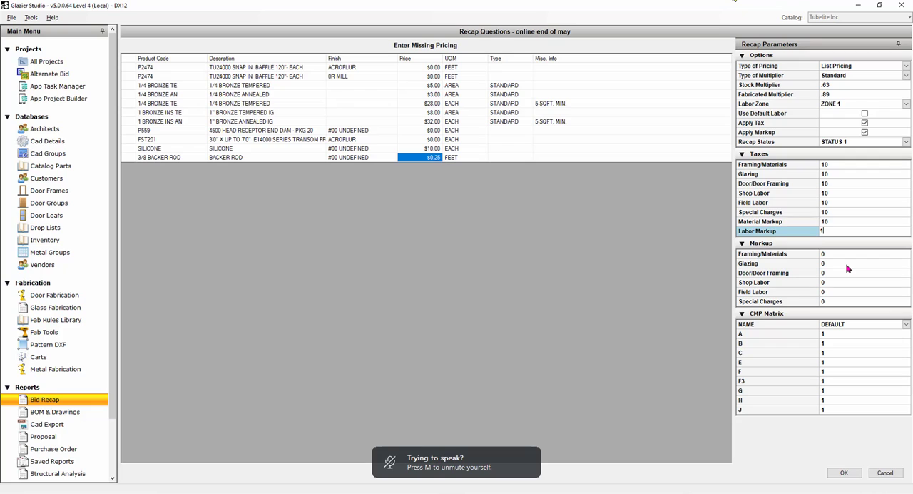
{"action": "key", "text": "Tab"}
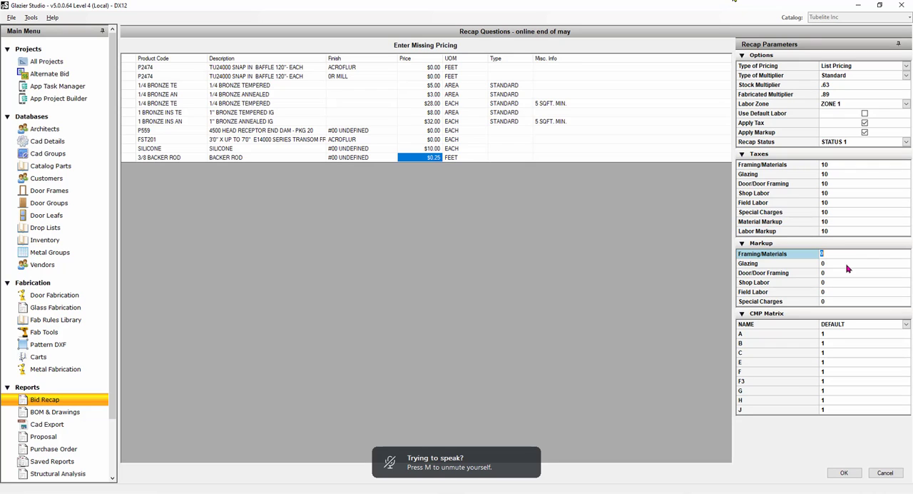
Set the markup on Framing/Materials, Glazing and Door/Door Framing to 30.
{"action": "type", "text": "33"}
{"action": "key", "text": "BackSpace"}
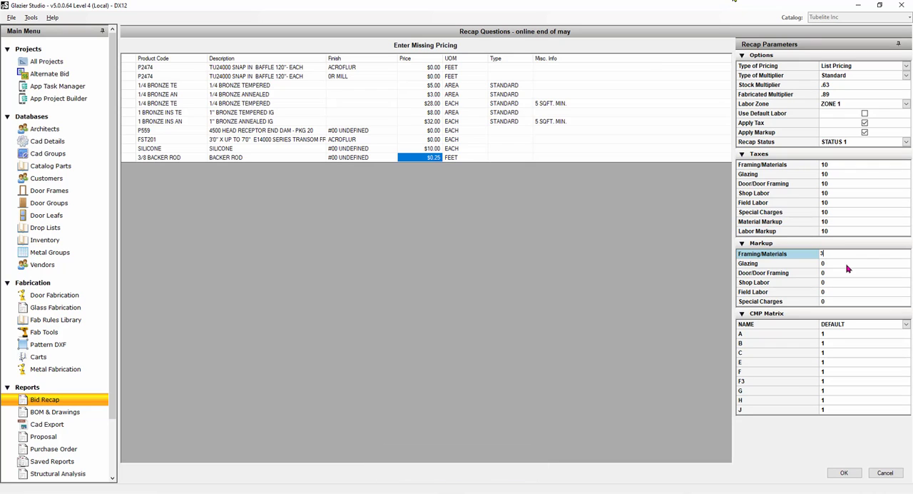
{"action": "type", "text": "0"}
{"action": "key", "text": "Tab"}
{"action": "type", "text": "30"}
{"action": "key", "text": "Tab"}
{"action": "type", "text": "30"}
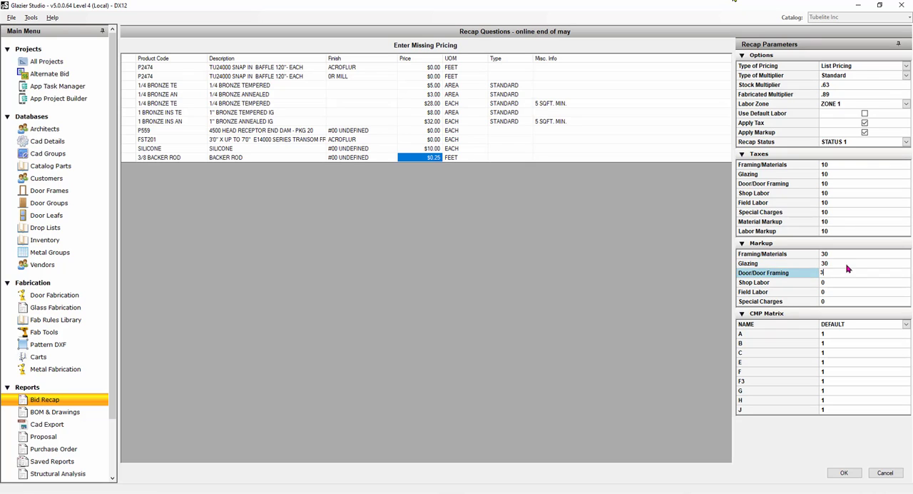
{"action": "key", "text": "Tab"}
Set the markup on Shop Labor, Field Labor and Special Charges to 30.
{"action": "type", "text": "0"}
{"action": "key", "text": "Tab"}
{"action": "key", "text": "Tab"}
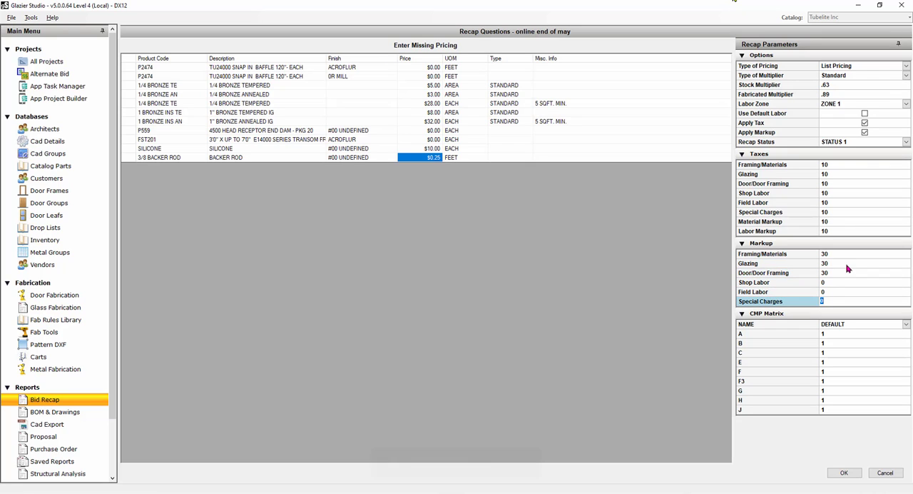
{"action": "key", "text": "shift+Tab"}
{"action": "key", "text": "shift+Tab"}
{"action": "type", "text": "30"}
{"action": "key", "text": "Tab"}
{"action": "type", "text": "30"}
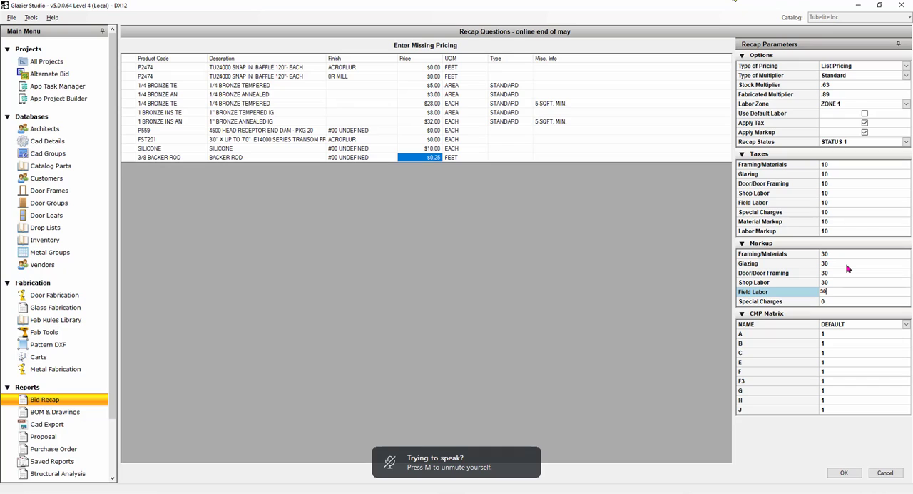
{"action": "key", "text": "Tab"}
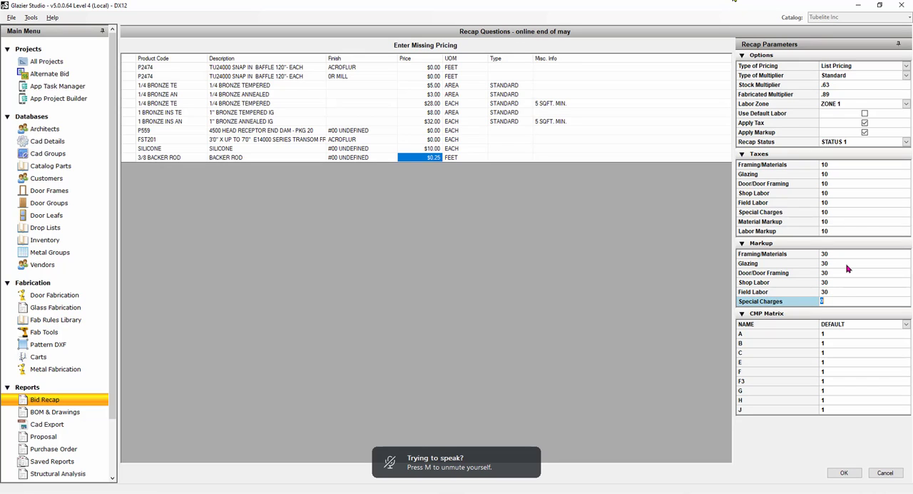
{"action": "type", "text": "30"}
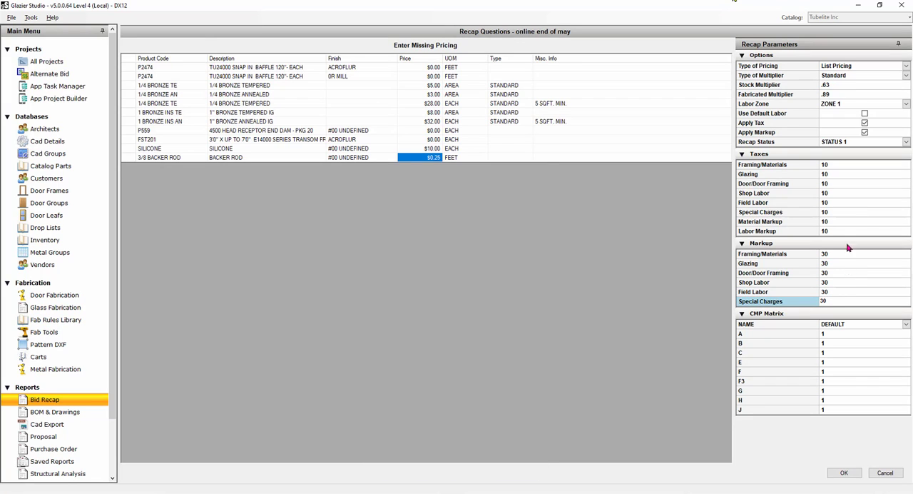
{"action": "key", "text": "Tab"}
Set the taxes on Shop Labor and Field Labor to 0.
{"action": "left_click", "coordinate": [832, 193]}
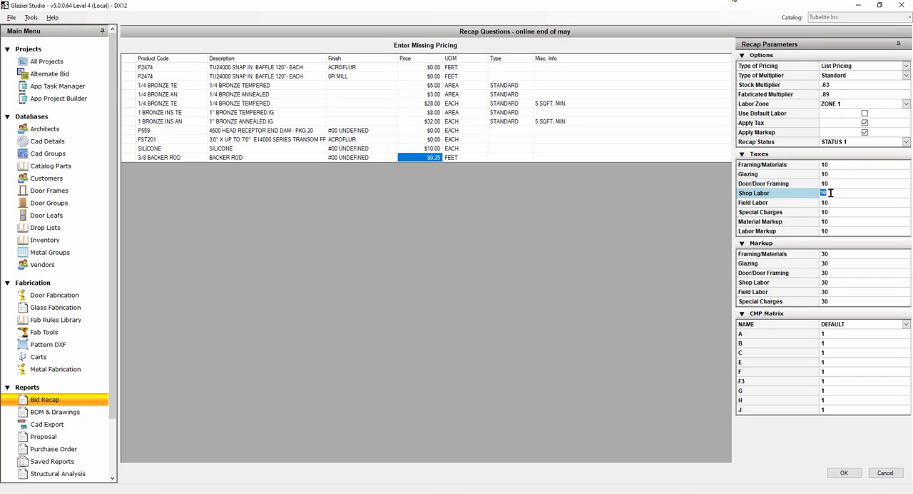
{"action": "type", "text": "0"}
{"action": "key", "text": "Tab"}
{"action": "type", "text": "0"}
{"action": "key", "text": "Tab"}
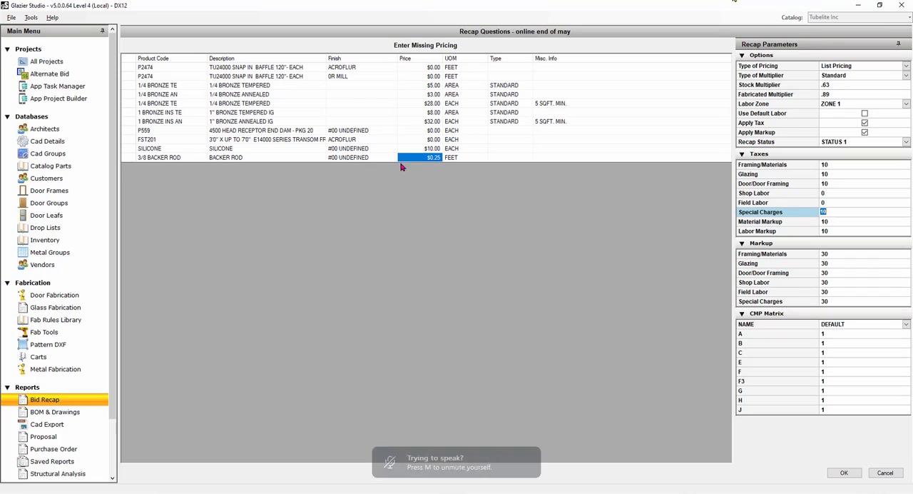
Generate the recap review without editing the stock list, adding drops or selecting optimal stock lengths, and check its summary.
{"action": "left_click", "coordinate": [855, 475]}
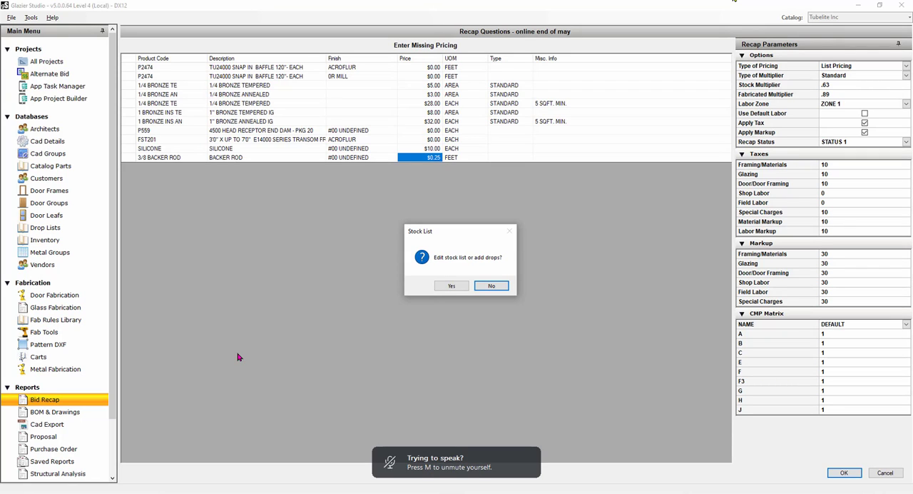
{"action": "left_click", "coordinate": [492, 287]}
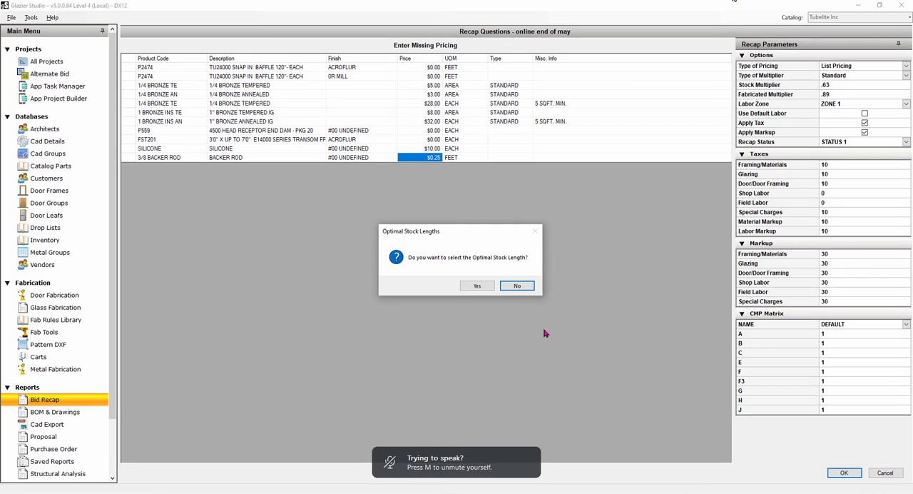
{"action": "left_click", "coordinate": [516, 286]}
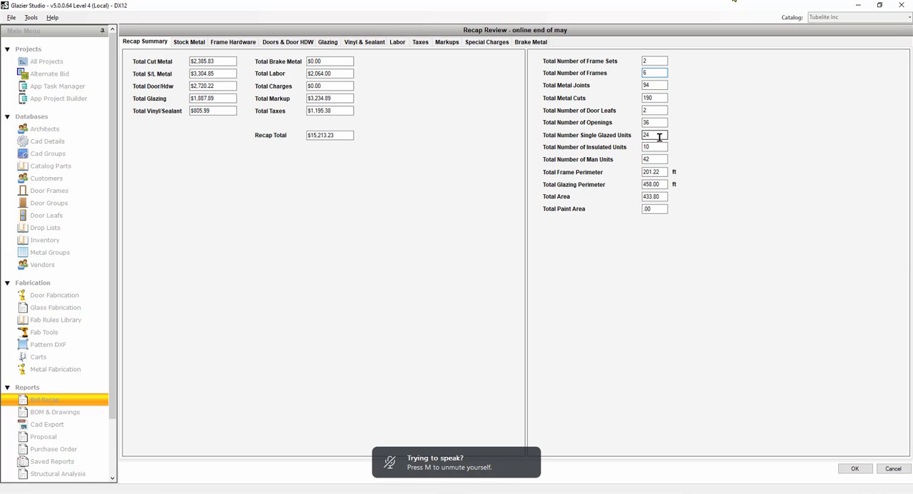
{"action": "left_click", "coordinate": [655, 111]}
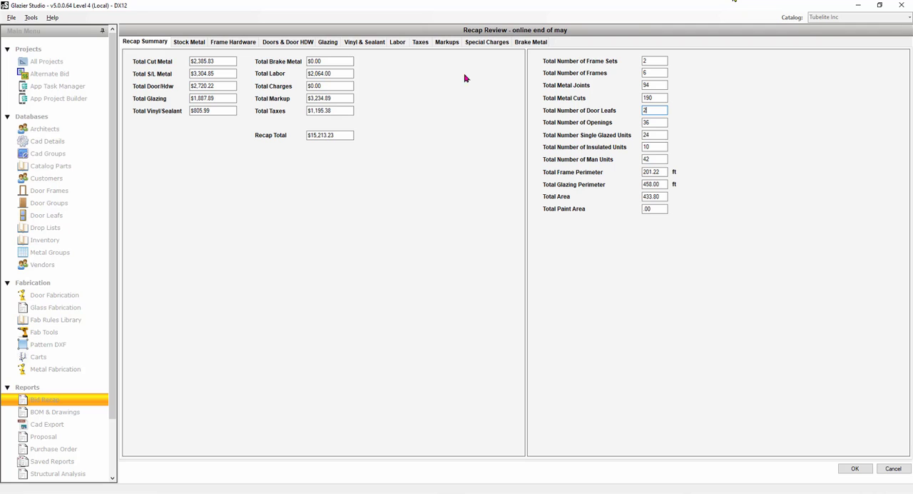
In the recap's stock metal, set the price per unit of the 0R MILL P2474 snap-in baffle to $19.80.
{"action": "left_click", "coordinate": [198, 43]}
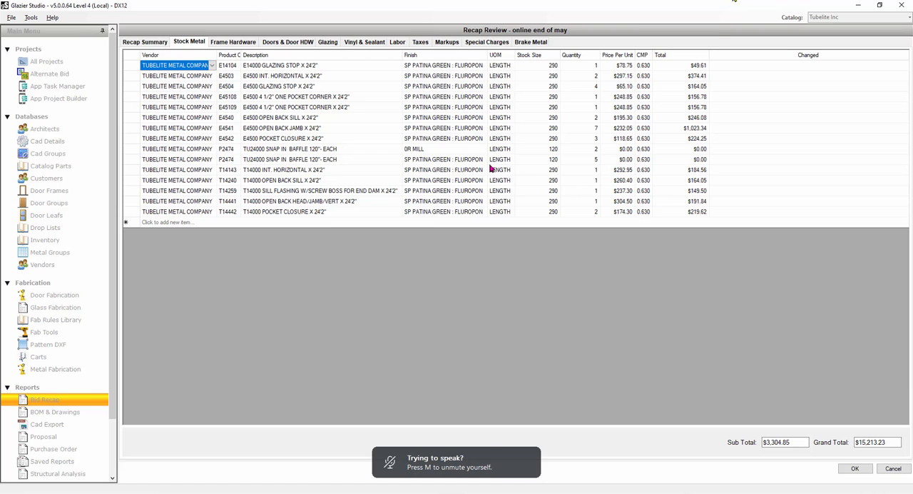
{"action": "left_click", "coordinate": [622, 150]}
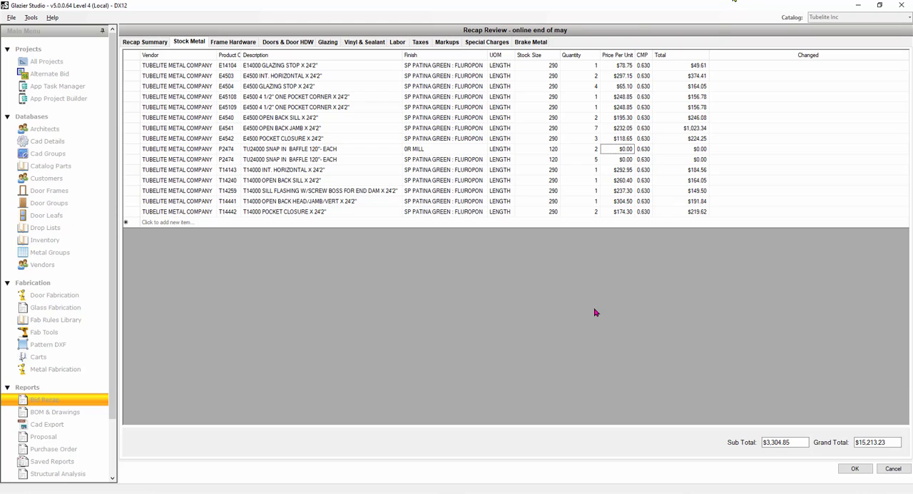
{"action": "type", "text": "19.80"}
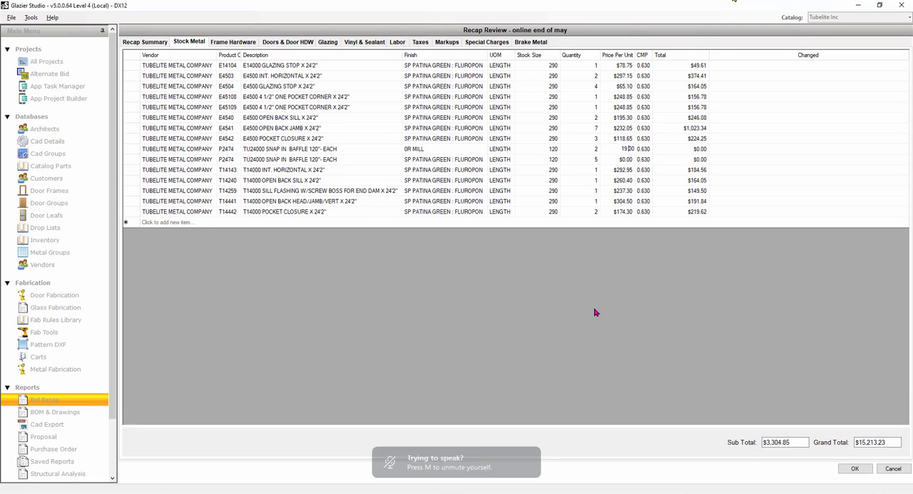
{"action": "key", "text": "Return"}
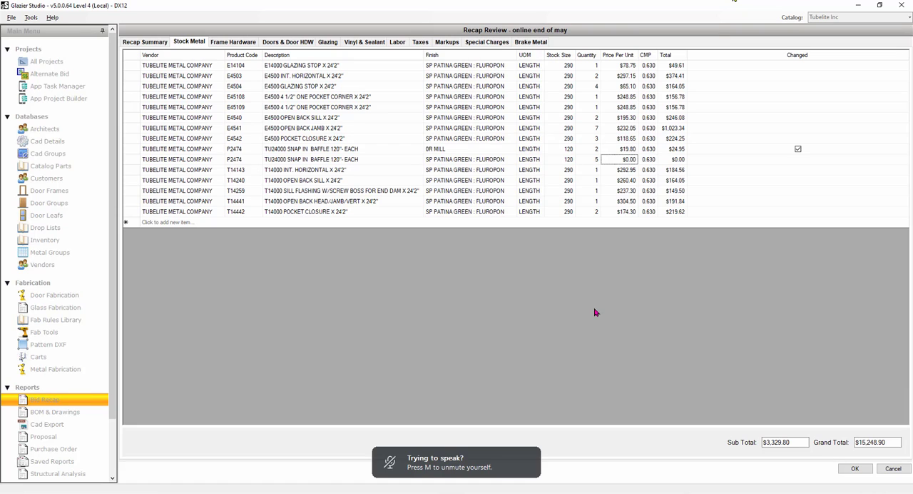
Change the finish of the Patina Green P2474 snap-in baffle to 0R MILL and set its price per unit to $19.80.
{"action": "left_click", "coordinate": [456, 150]}
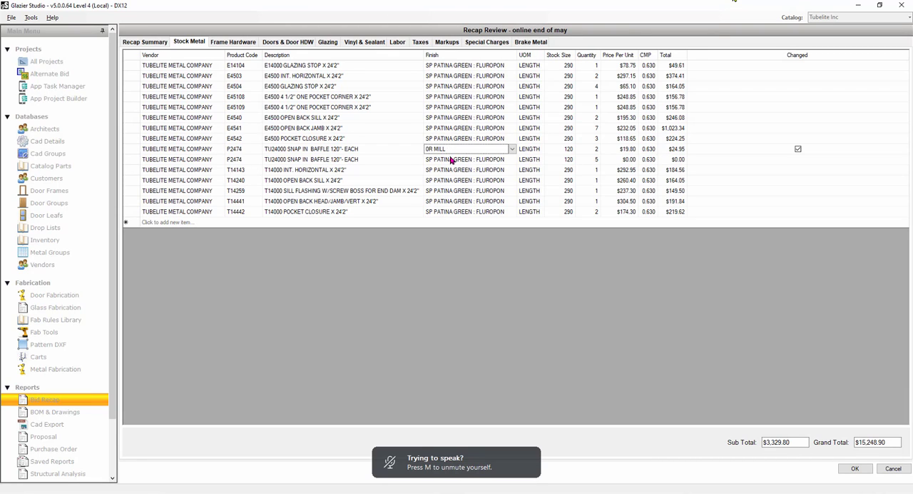
{"action": "left_click", "coordinate": [453, 159]}
{"action": "left_click", "coordinate": [495, 175]}
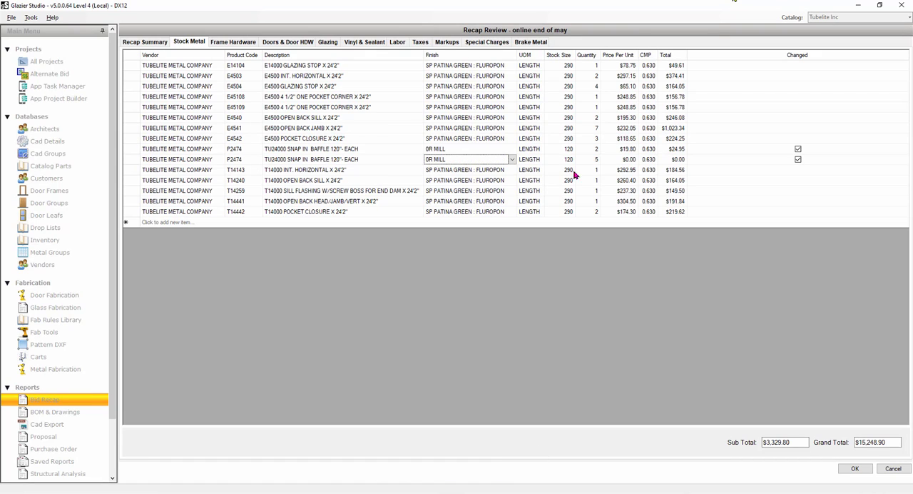
{"action": "left_click", "coordinate": [628, 160]}
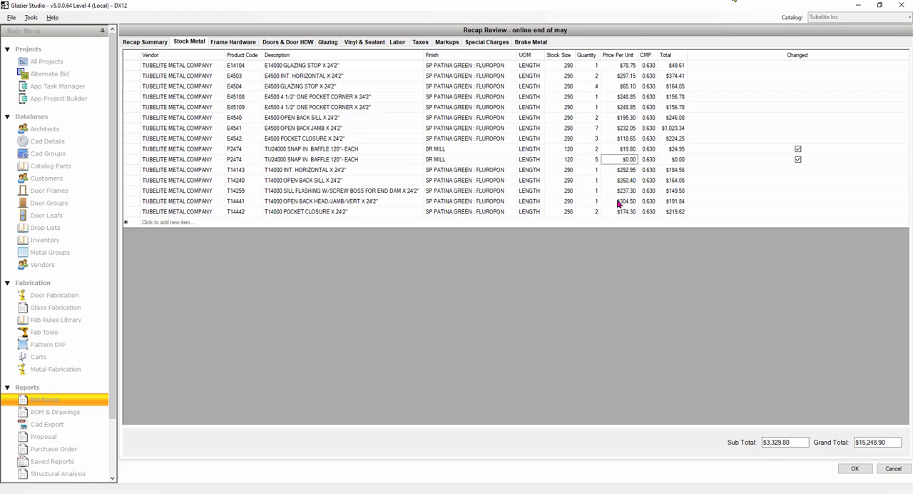
{"action": "type", "text": "198"}
{"action": "key", "text": "BackSpace"}
{"action": "type", "text": ".80"}
{"action": "key", "text": "Tab"}
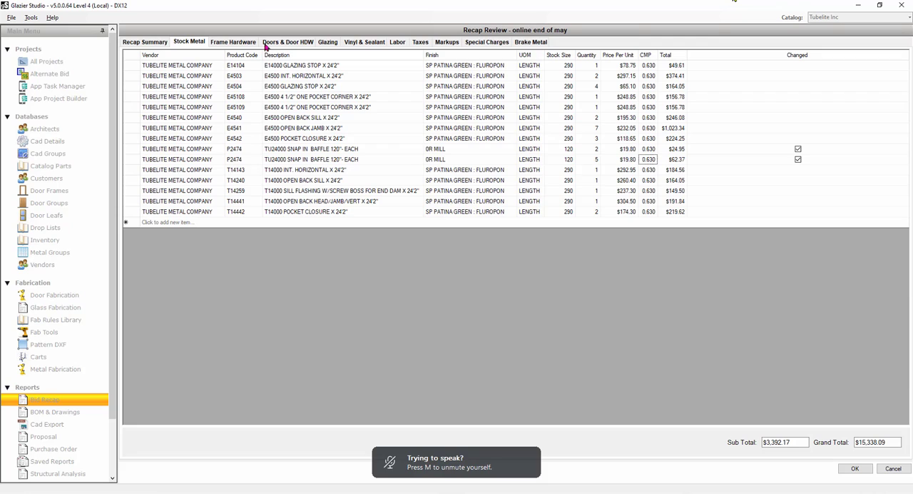
Check the stock metal quantities from the E4504 glazing stop to the E4541 open back jamb.
{"action": "left_click", "coordinate": [596, 85]}
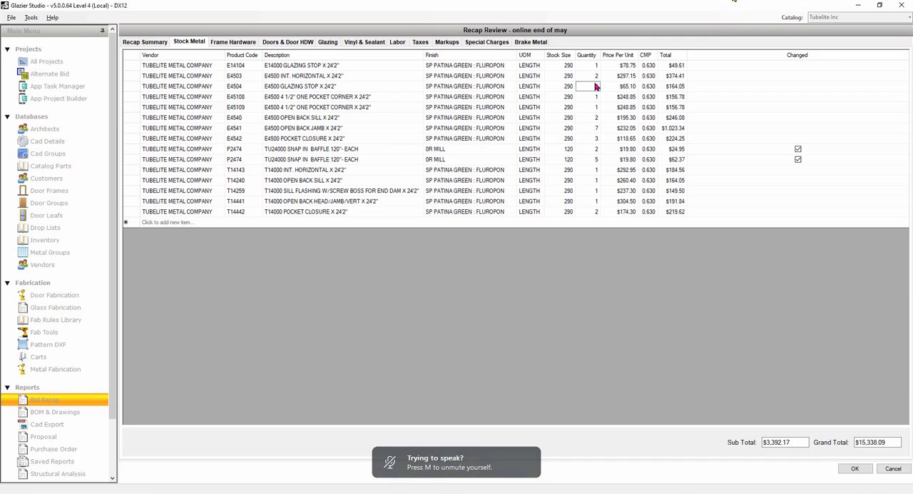
{"action": "left_click", "coordinate": [598, 95]}
{"action": "left_click", "coordinate": [598, 108]}
{"action": "left_click", "coordinate": [598, 127]}
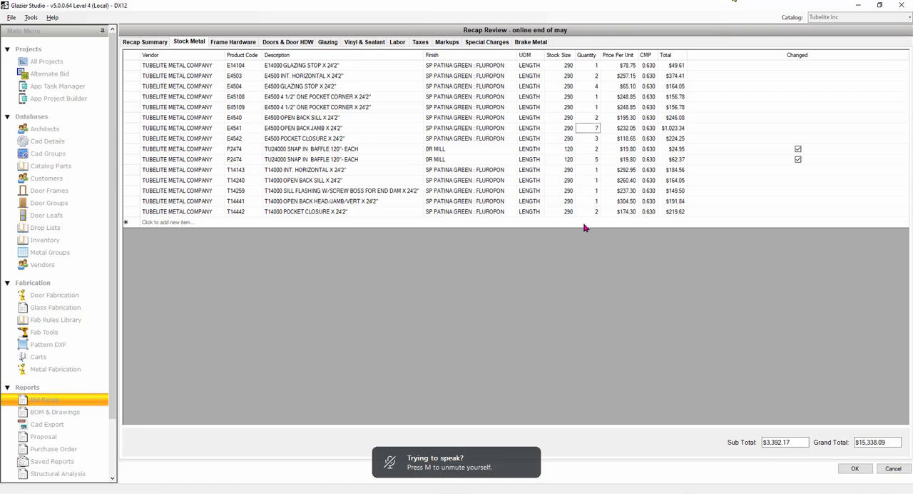
In the recap's frame hardware, set the quantity of the S449 10-24 x 1 hex screws to 500.
{"action": "left_click", "coordinate": [241, 46]}
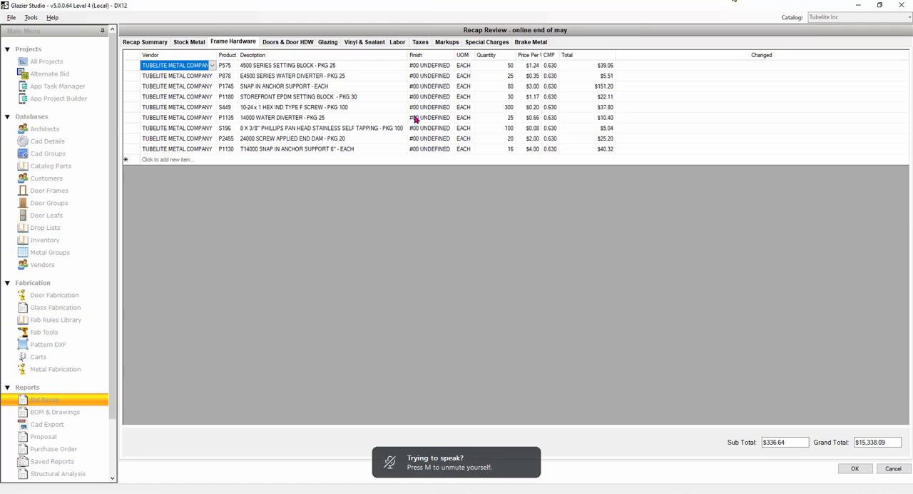
{"action": "left_click", "coordinate": [506, 109]}
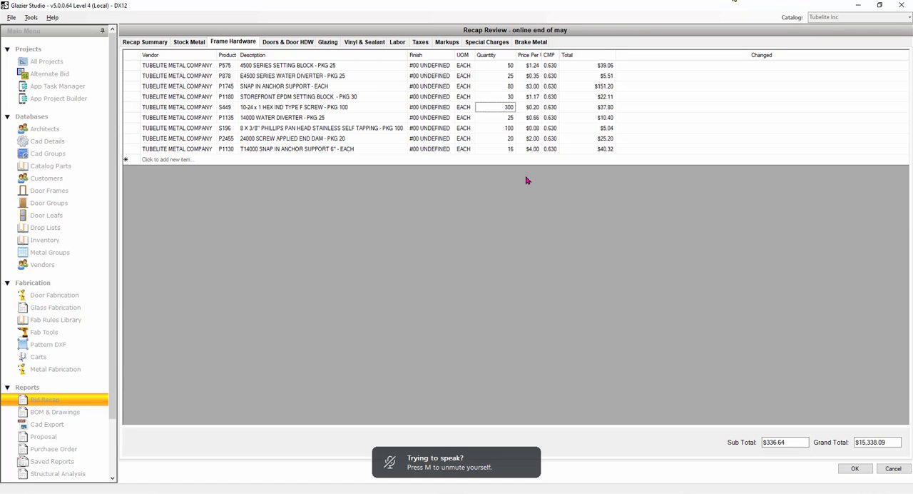
{"action": "type", "text": "5"}
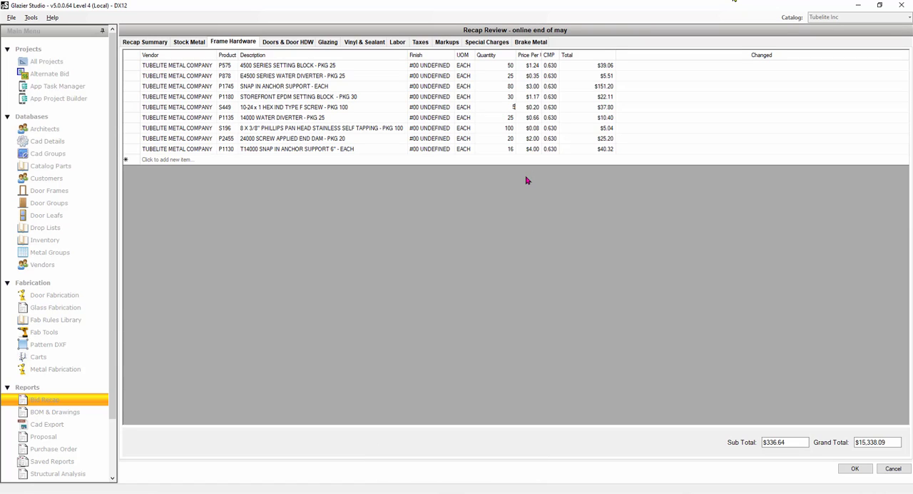
{"action": "key", "text": "Return"}
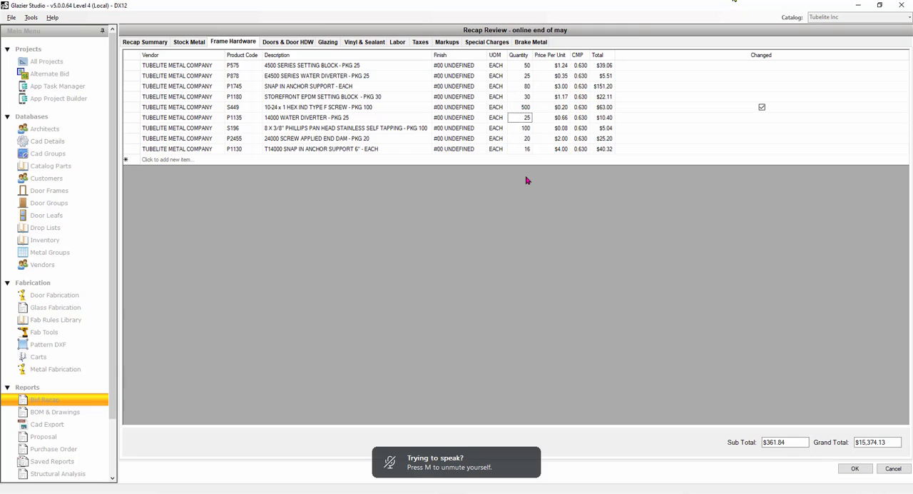
Review the recap's doors and door hardware, glazing, taxes and markups, including how the annealed insulated glass is priced.
{"action": "left_click", "coordinate": [293, 44]}
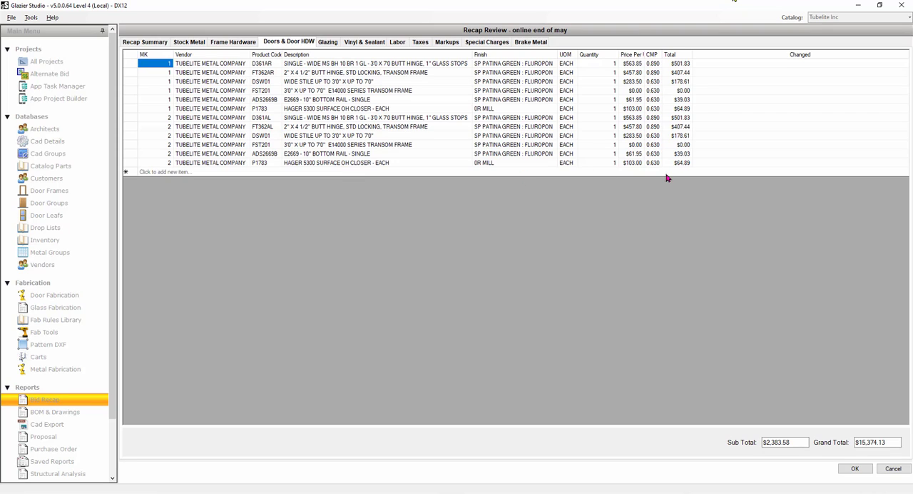
{"action": "left_click", "coordinate": [329, 43]}
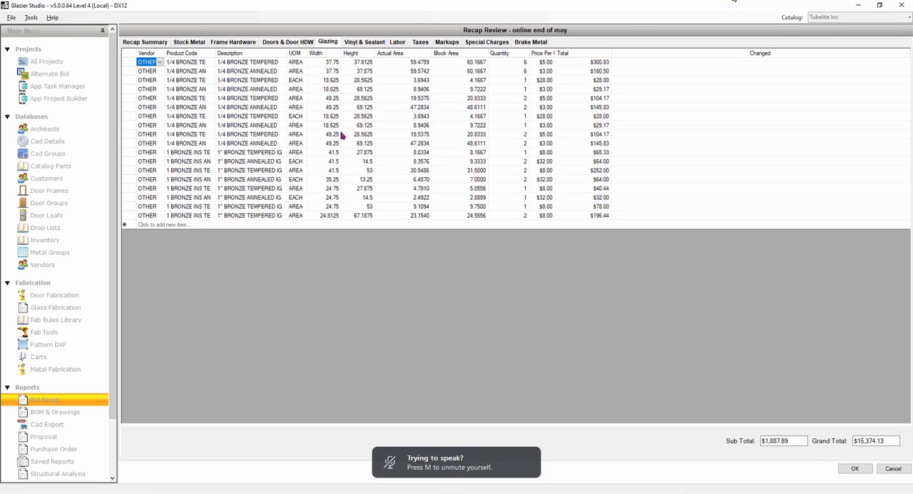
{"action": "left_click", "coordinate": [298, 162]}
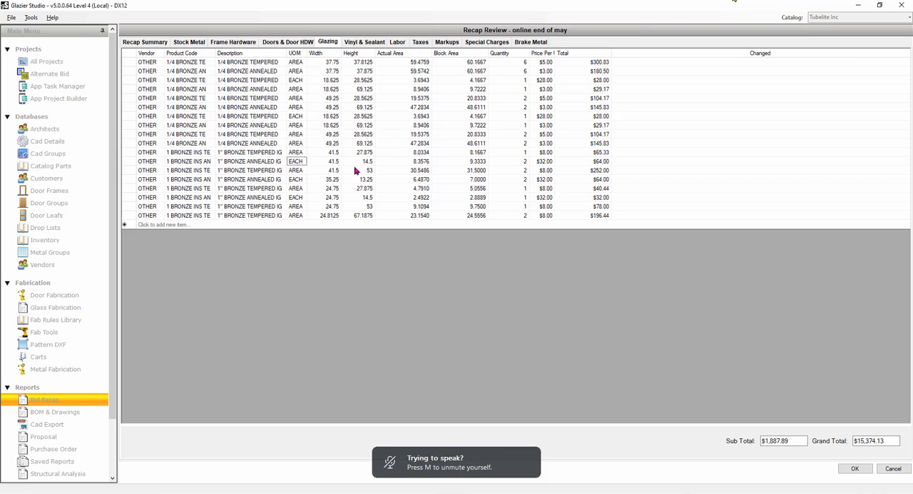
{"action": "left_click", "coordinate": [544, 162]}
{"action": "left_click", "coordinate": [420, 43]}
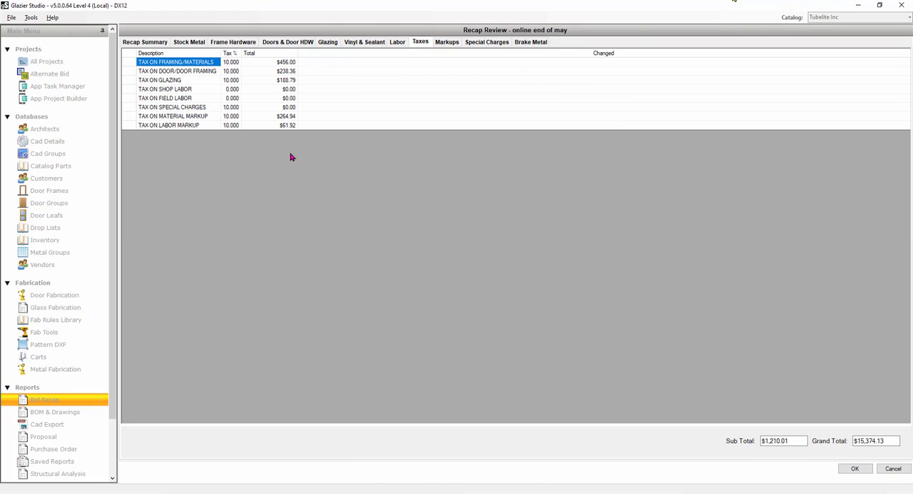
{"action": "left_click", "coordinate": [447, 42]}
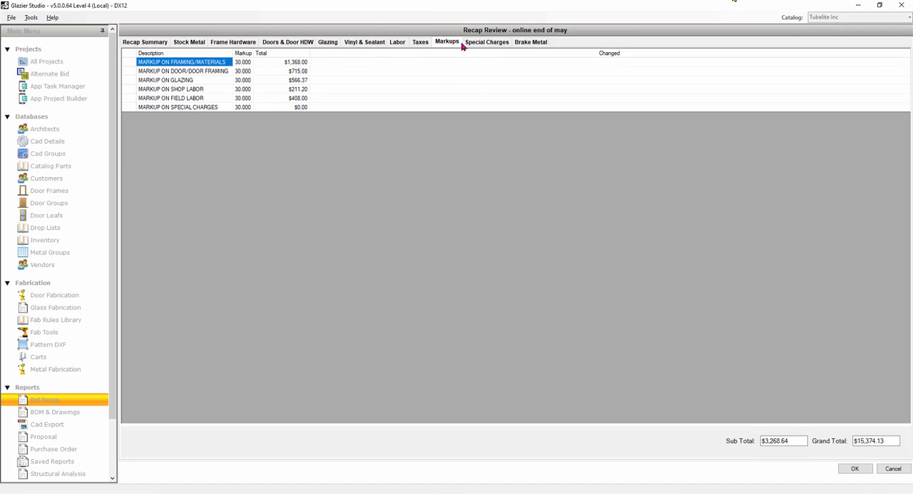
Add a DRAFTING special charge with the description SHOPS and a total of $600.
{"action": "left_click", "coordinate": [489, 43]}
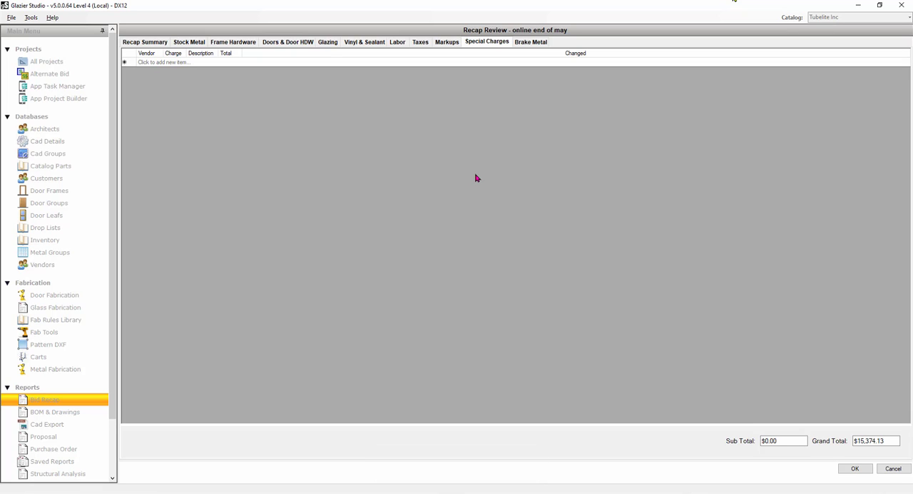
{"action": "left_click", "coordinate": [180, 63]}
{"action": "left_click", "coordinate": [180, 63]}
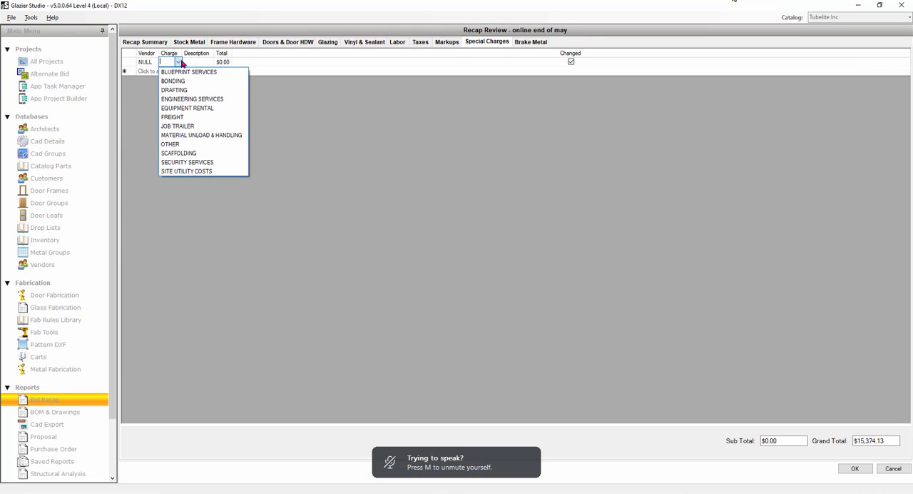
{"action": "left_click", "coordinate": [202, 89]}
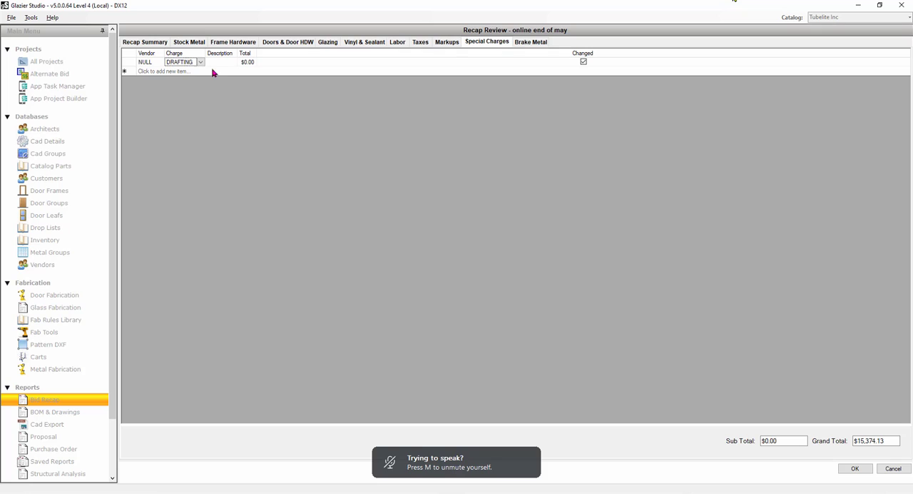
{"action": "left_click", "coordinate": [221, 62]}
{"action": "type", "text": "SHOP"}
{"action": "key", "text": "Tab"}
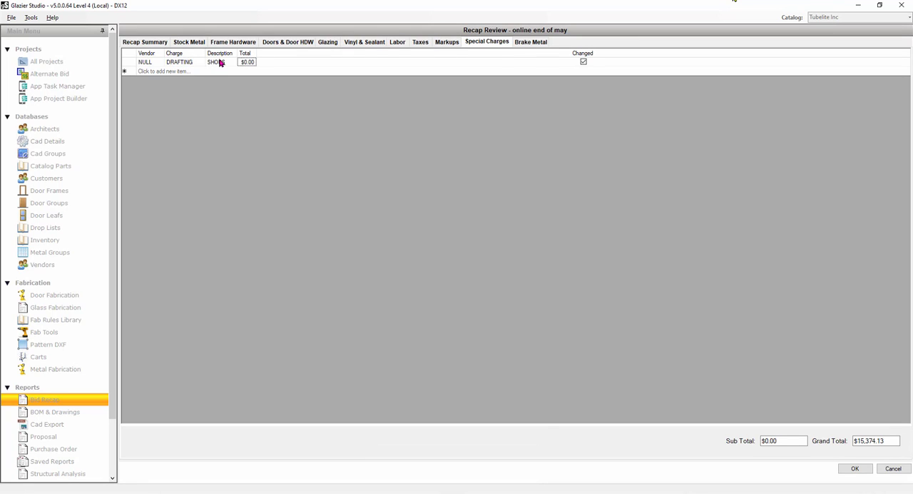
{"action": "type", "text": "600"}
{"action": "key", "text": "Return"}
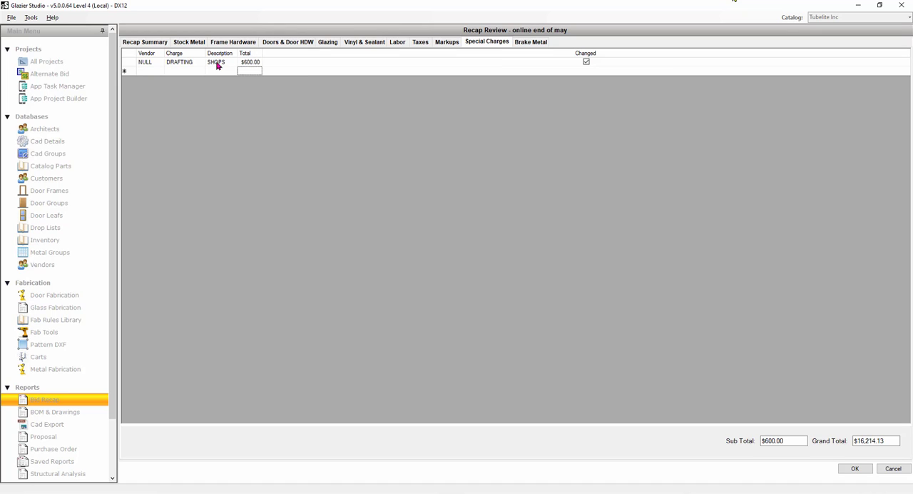
Add an EQUIPMENT RENTAL special charge with the description SCAFFOLDING and a total of $1,200.
{"action": "left_click", "coordinate": [192, 72]}
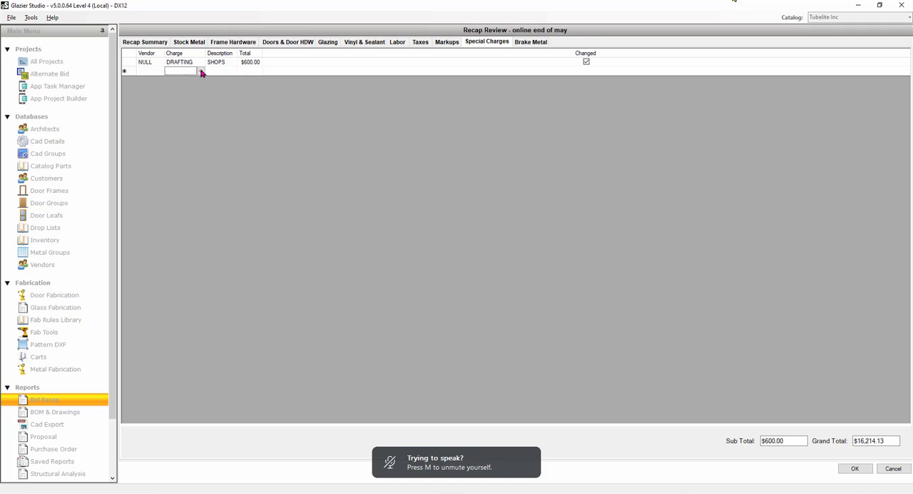
{"action": "left_click", "coordinate": [202, 70]}
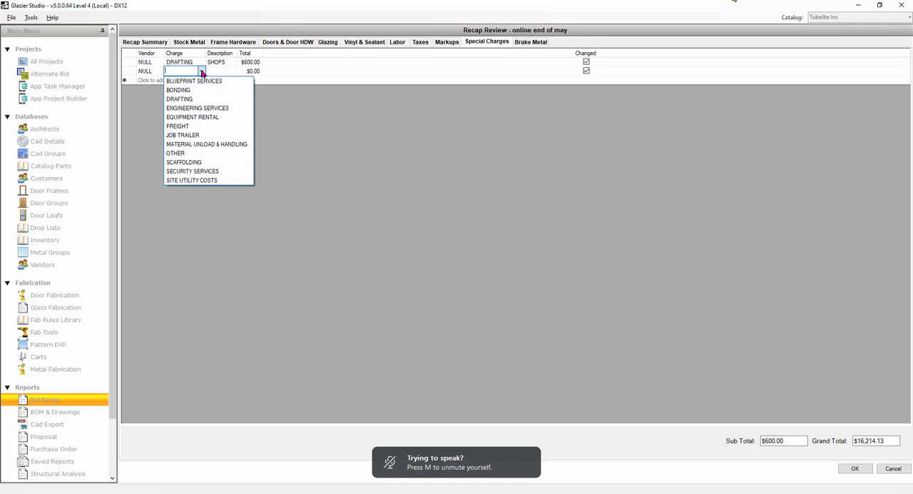
{"action": "left_click", "coordinate": [191, 117]}
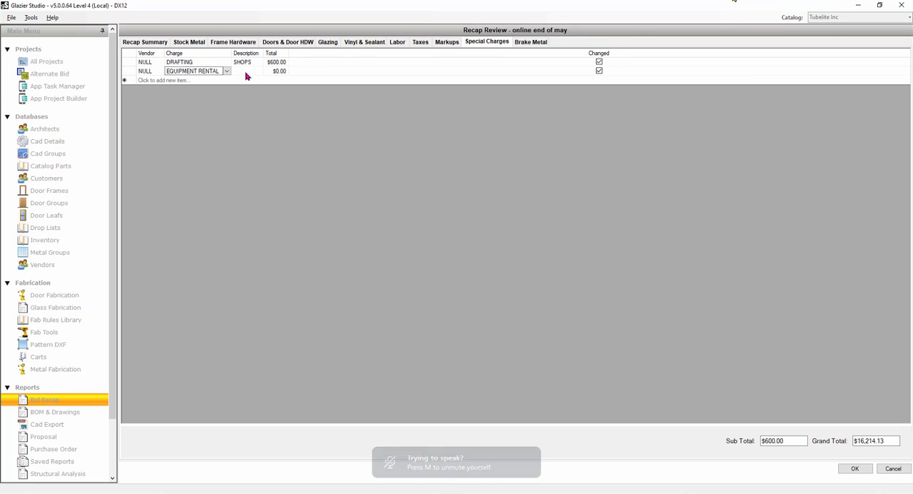
{"action": "left_click", "coordinate": [248, 72]}
{"action": "type", "text": "SCA"}
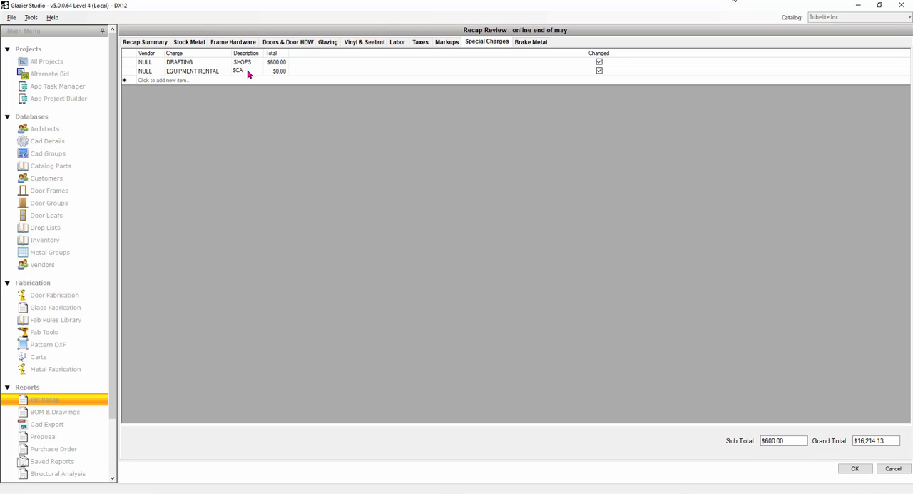
{"action": "type", "text": "FFOLDING"}
{"action": "key", "text": "Tab"}
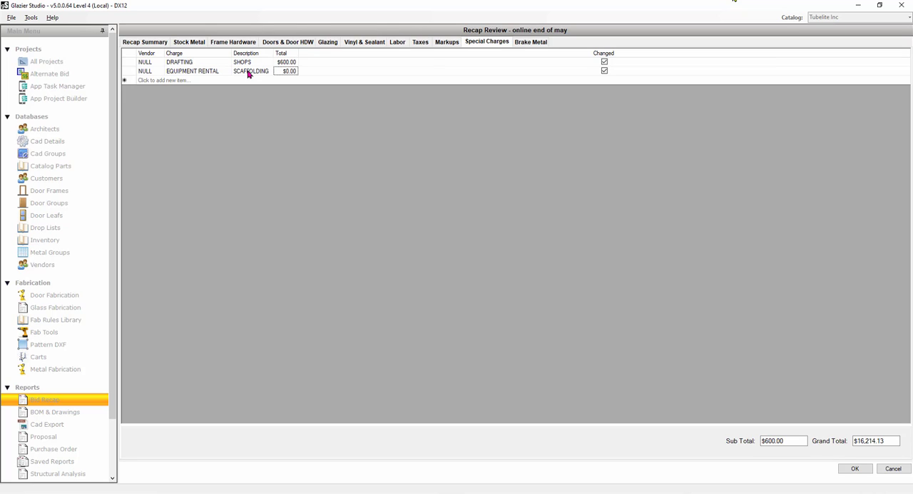
{"action": "type", "text": "1200"}
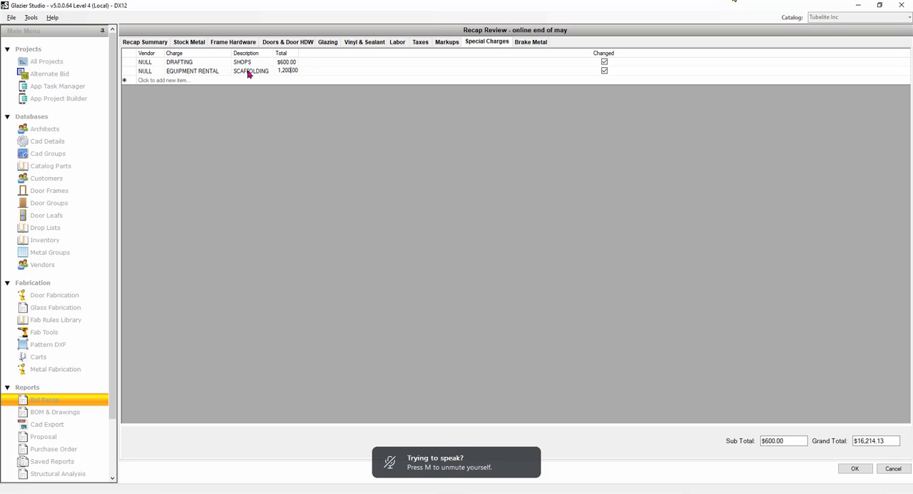
{"action": "left_click", "coordinate": [300, 82]}
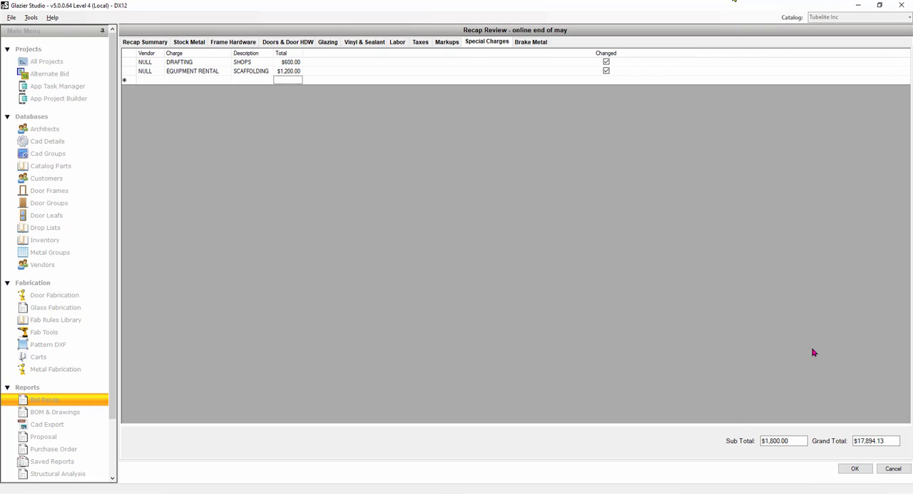
Accept the recap review and generate the Bid Recap Summary, Drop List and Stock Length Usage reports for viewing.
{"action": "left_click", "coordinate": [856, 469]}
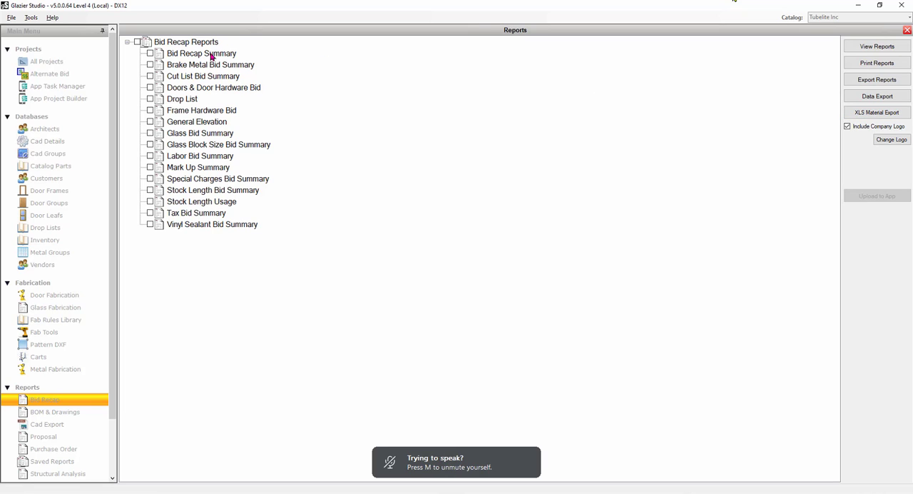
{"action": "left_click", "coordinate": [150, 53]}
{"action": "left_click", "coordinate": [149, 99]}
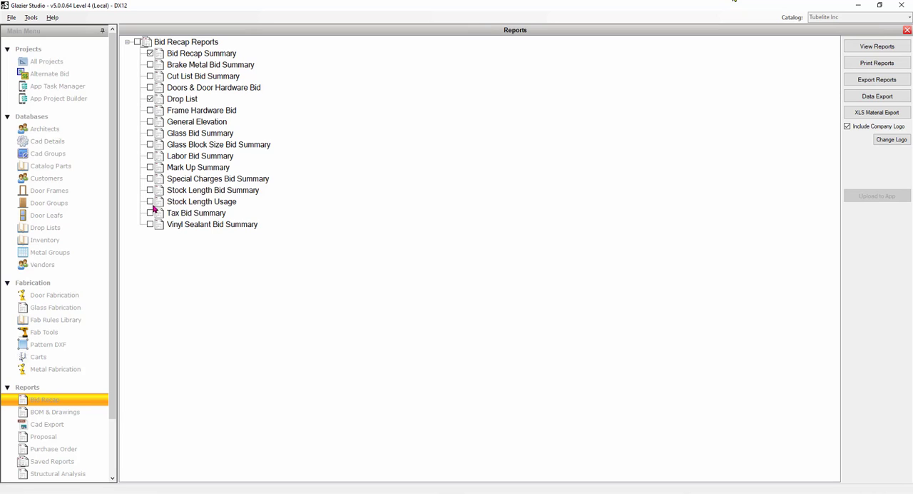
{"action": "left_click", "coordinate": [151, 202]}
{"action": "left_click", "coordinate": [877, 46]}
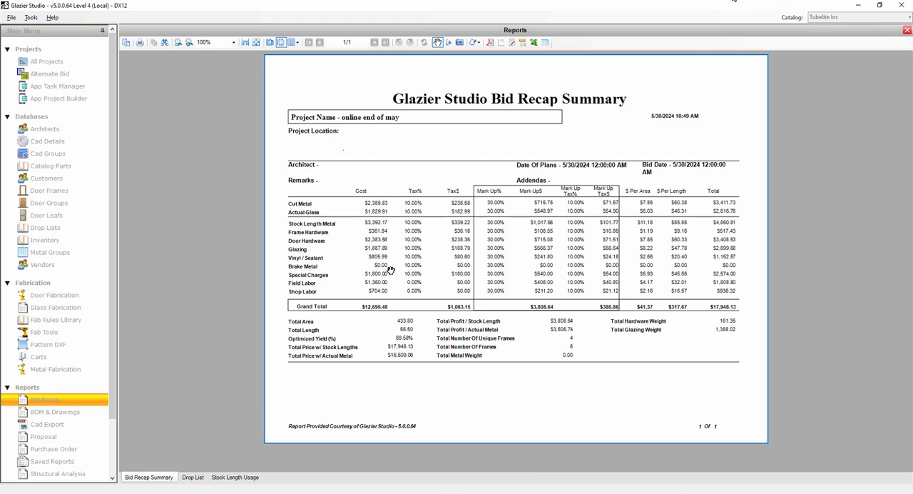
Compare the drop lengths in the Drop List report with the yields in the Stock Length Usage report.
{"action": "left_click", "coordinate": [192, 477]}
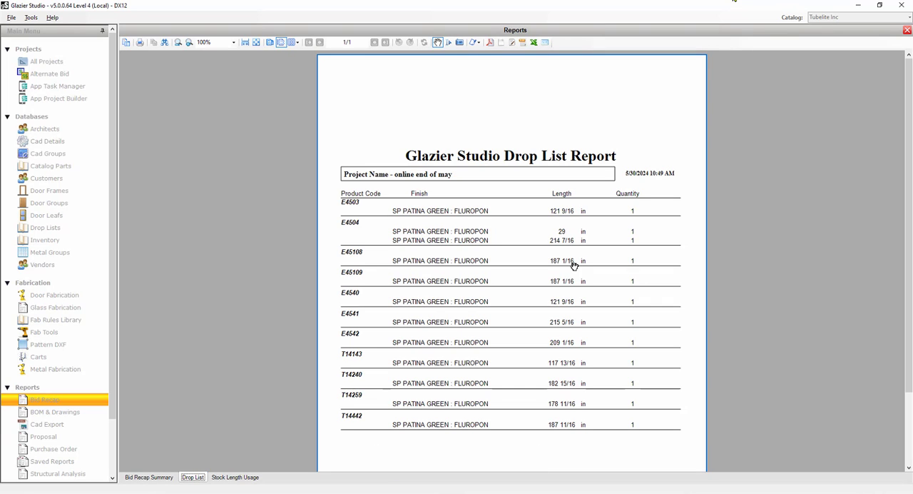
{"action": "scroll", "coordinate": [477, 369], "scroll_direction": "down", "scroll_amount": 2}
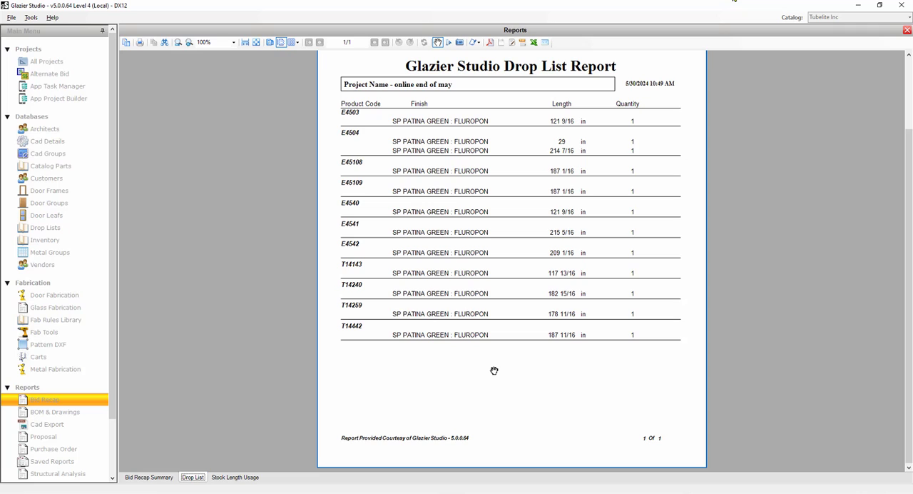
{"action": "left_click", "coordinate": [253, 478]}
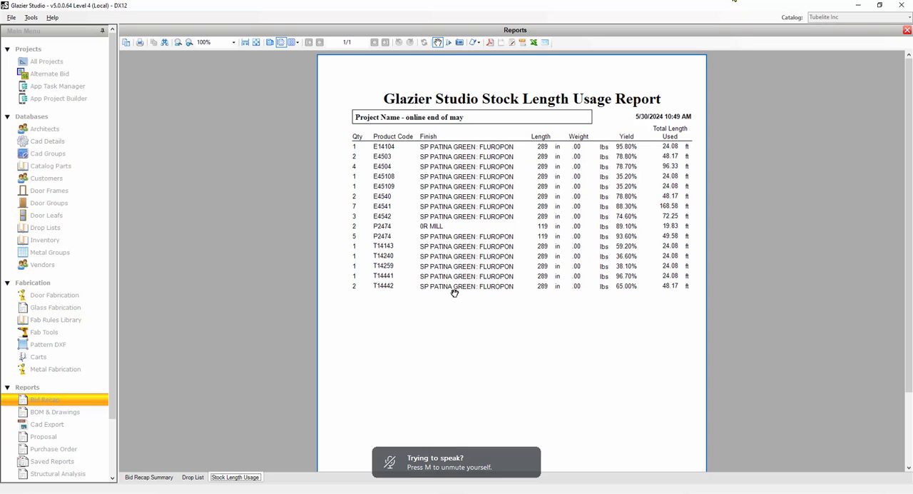
{"action": "left_click", "coordinate": [193, 477]}
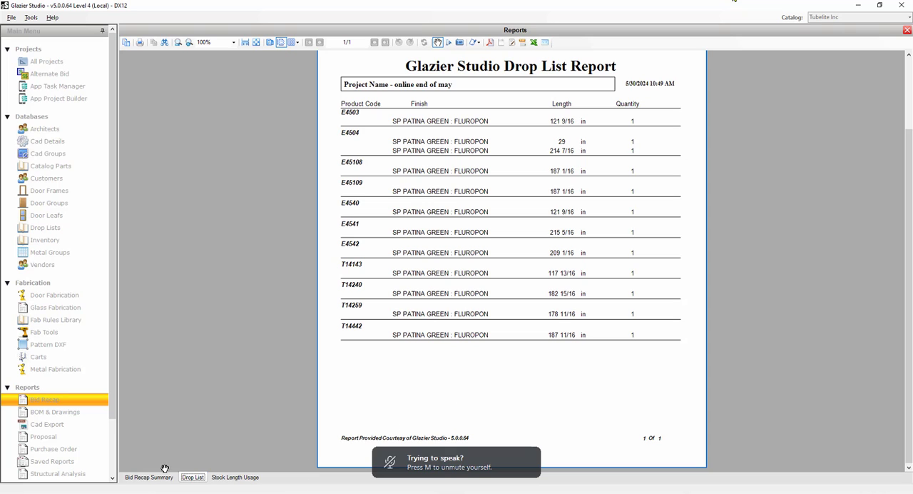
{"action": "left_click", "coordinate": [237, 481]}
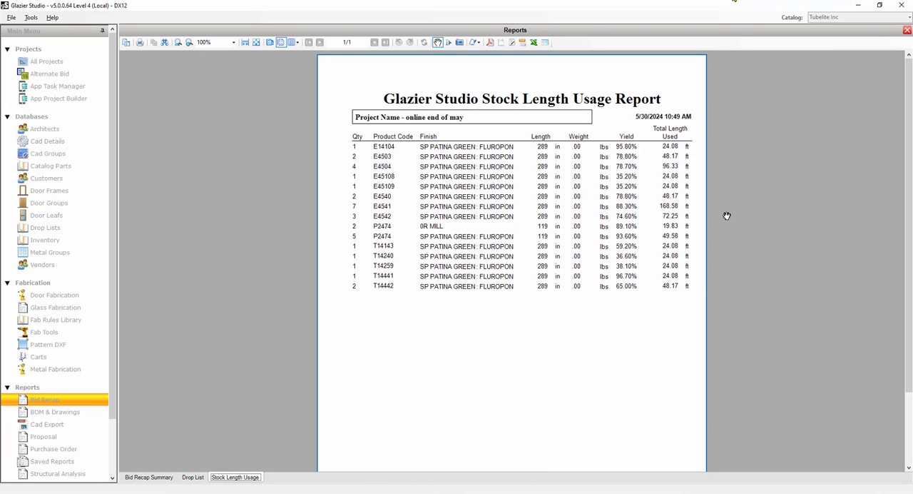
Close the bid recap reports and start a purchase order from the "online end of may" recap.
{"action": "left_click", "coordinate": [907, 30]}
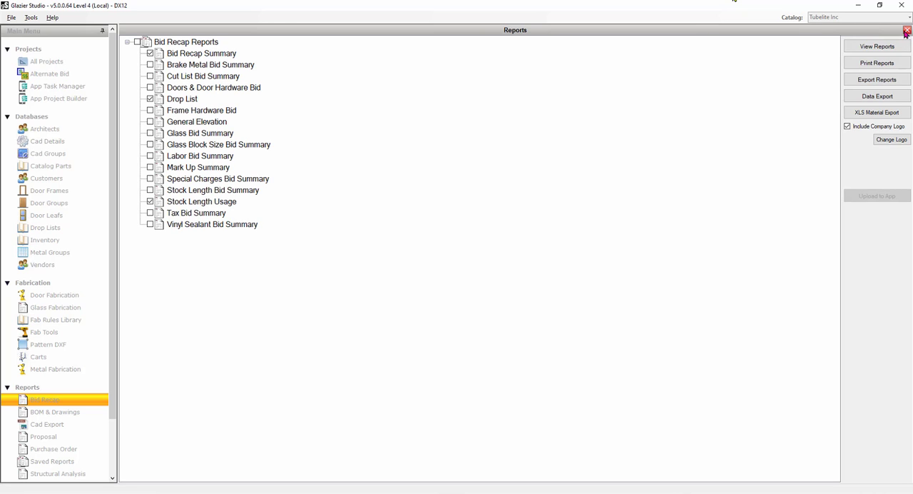
{"action": "left_click", "coordinate": [908, 31]}
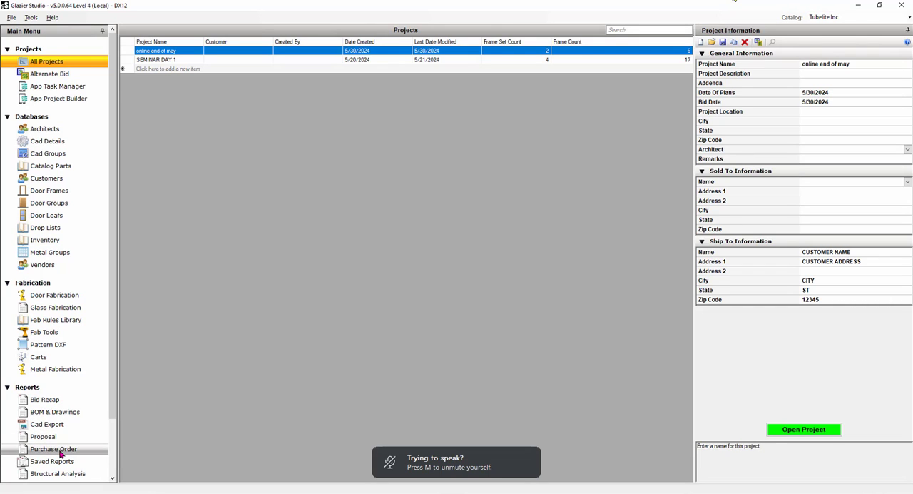
{"action": "left_click", "coordinate": [61, 452]}
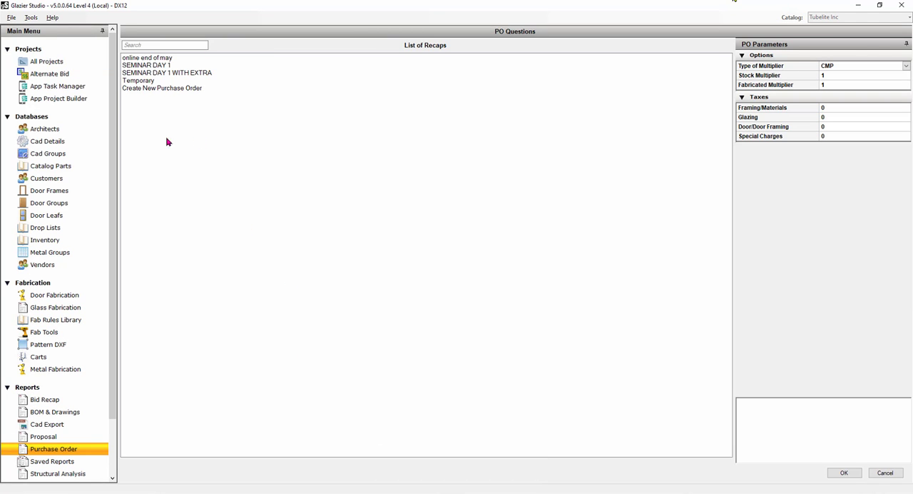
{"action": "left_click", "coordinate": [158, 59]}
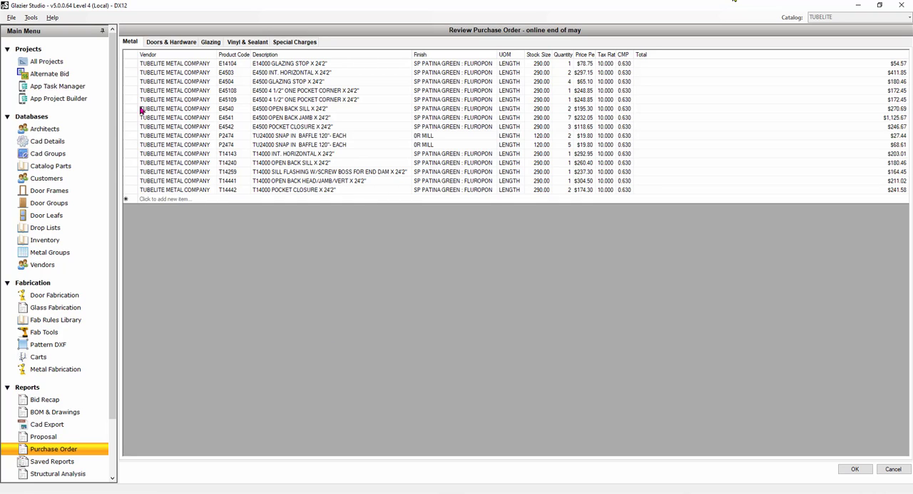
Check the purchase order's metal and doors and hardware line items, and accept the purchase order review.
{"action": "left_click", "coordinate": [131, 65]}
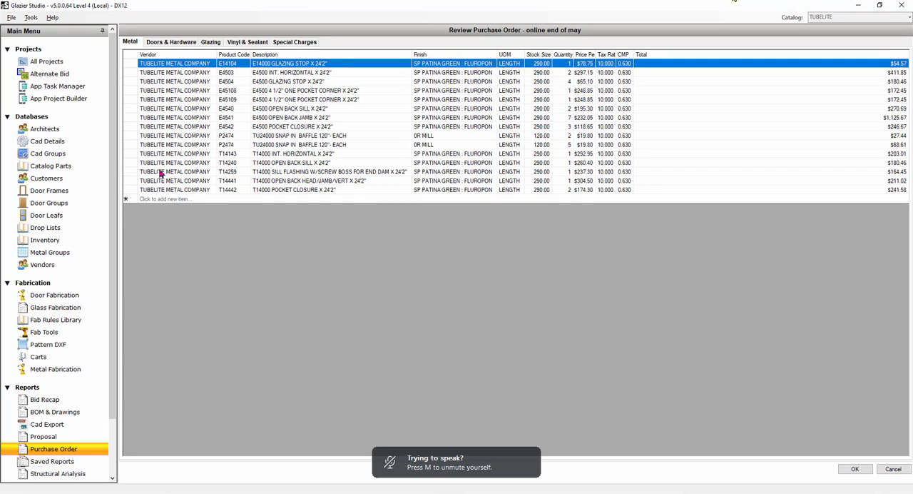
{"action": "left_click", "coordinate": [172, 42]}
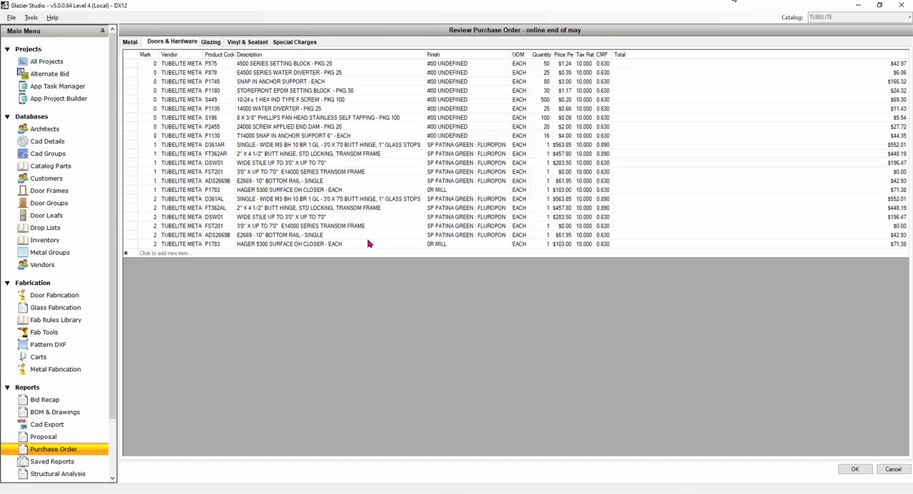
{"action": "left_click", "coordinate": [855, 470]}
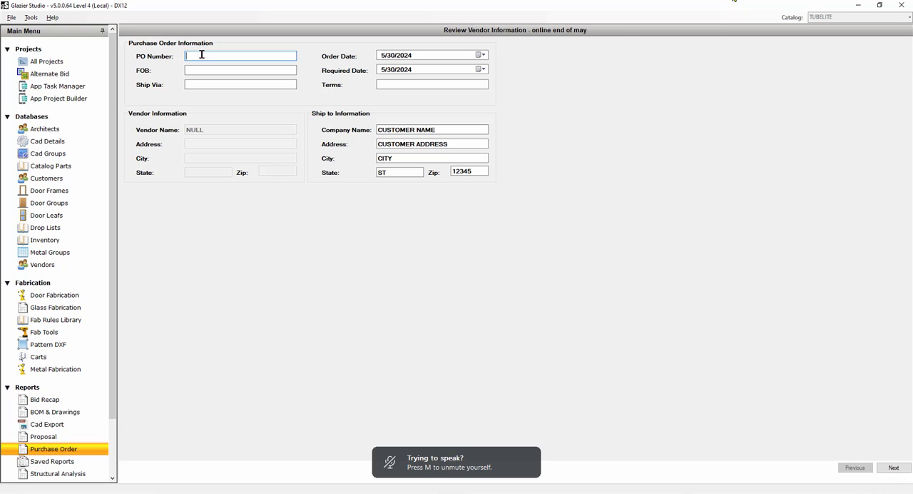
Enter sequential PO numbers for the NULL, OTHER and TUBELITE METAL COMPANY vendors and finish the vendor review.
{"action": "type", "text": "1"}
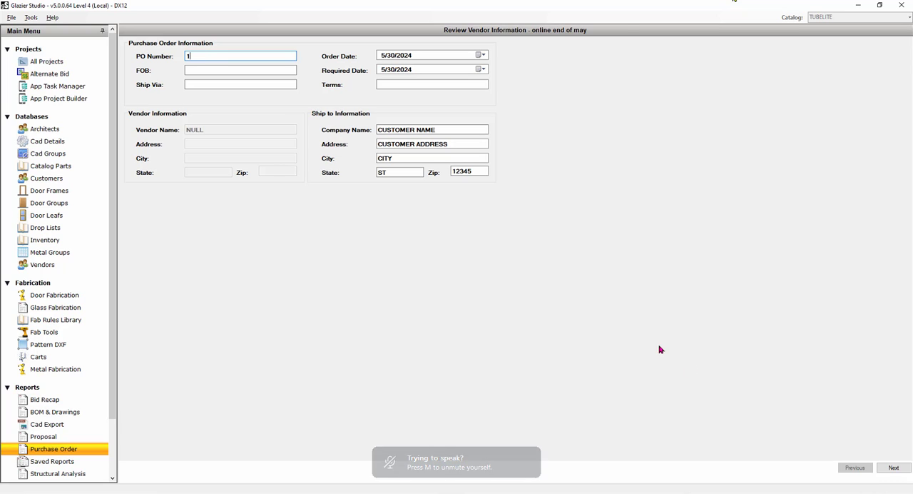
{"action": "left_click", "coordinate": [894, 471]}
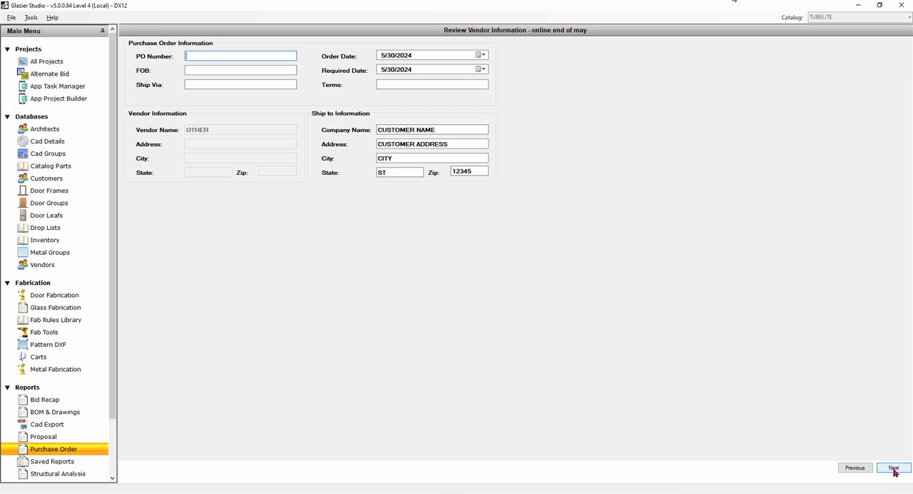
{"action": "type", "text": "2"}
{"action": "left_click", "coordinate": [894, 471]}
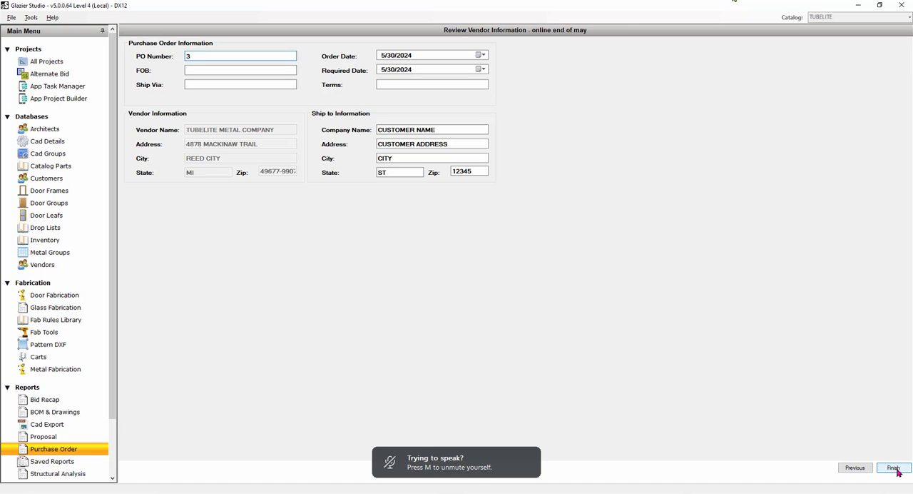
{"action": "left_click", "coordinate": [894, 469]}
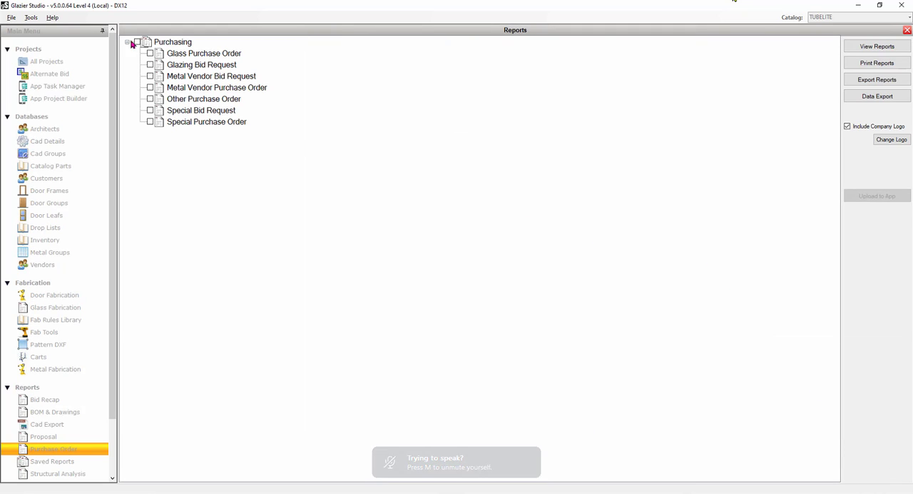
View all purchasing reports without block sizes on the PO, and examine the glass, glazing, metal, other and special bid documents.
{"action": "left_click", "coordinate": [851, 45]}
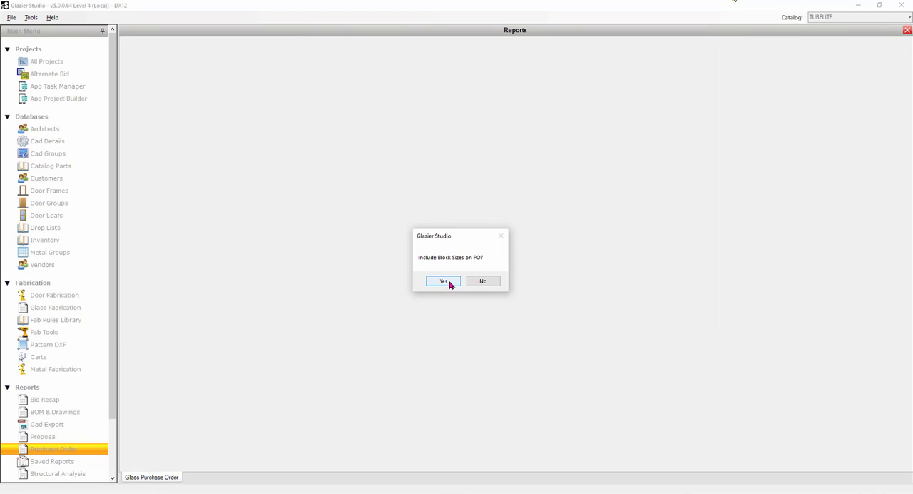
{"action": "left_click", "coordinate": [482, 281]}
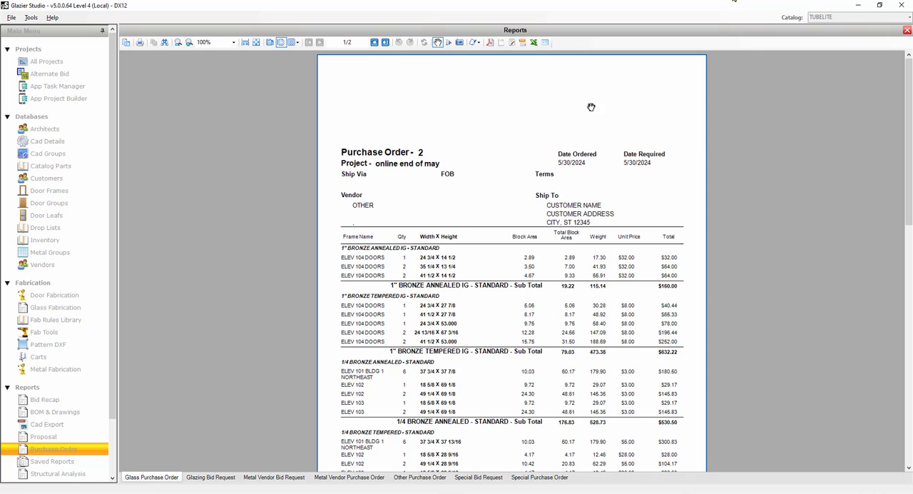
{"action": "left_click", "coordinate": [209, 477]}
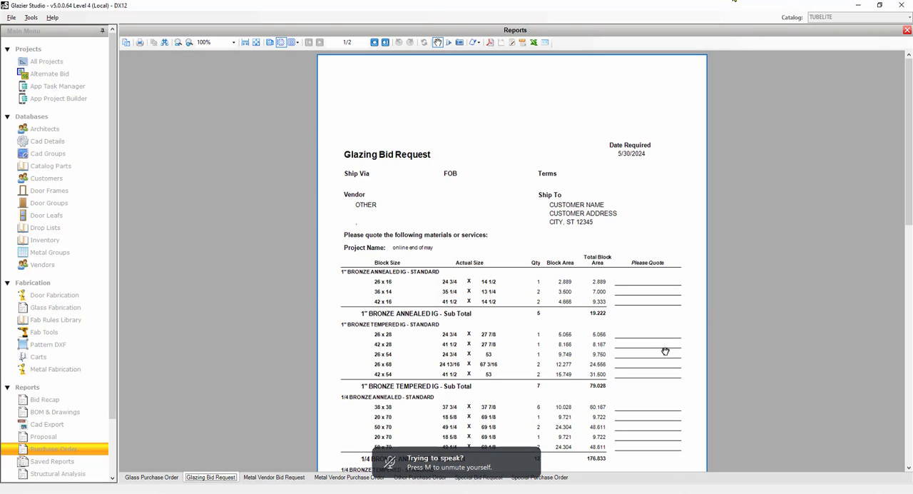
{"action": "left_click", "coordinate": [289, 479]}
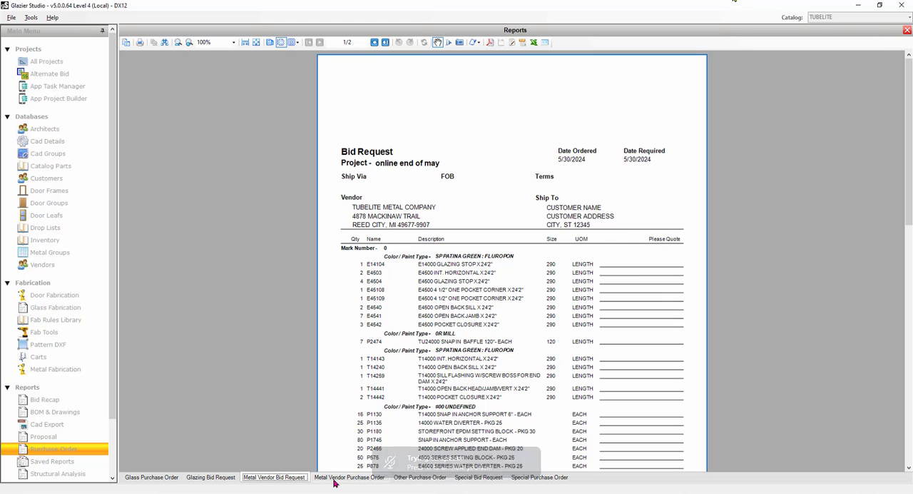
{"action": "left_click", "coordinate": [336, 479]}
{"action": "left_click", "coordinate": [435, 482]}
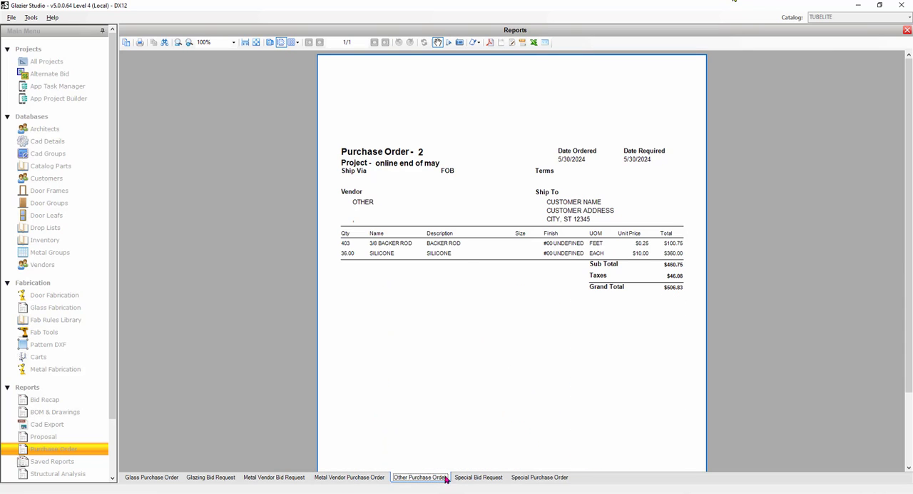
{"action": "scroll", "coordinate": [424, 367], "scroll_direction": "down", "scroll_amount": 2}
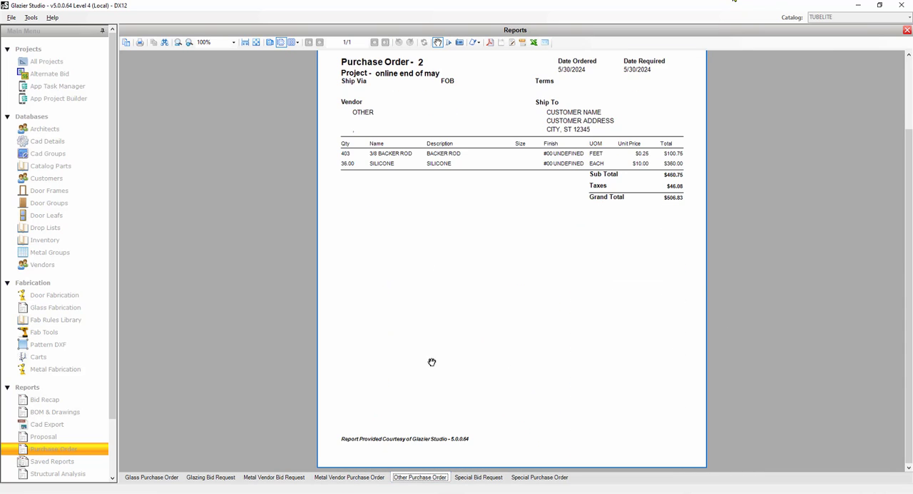
{"action": "scroll", "coordinate": [432, 364], "scroll_direction": "up", "scroll_amount": 2}
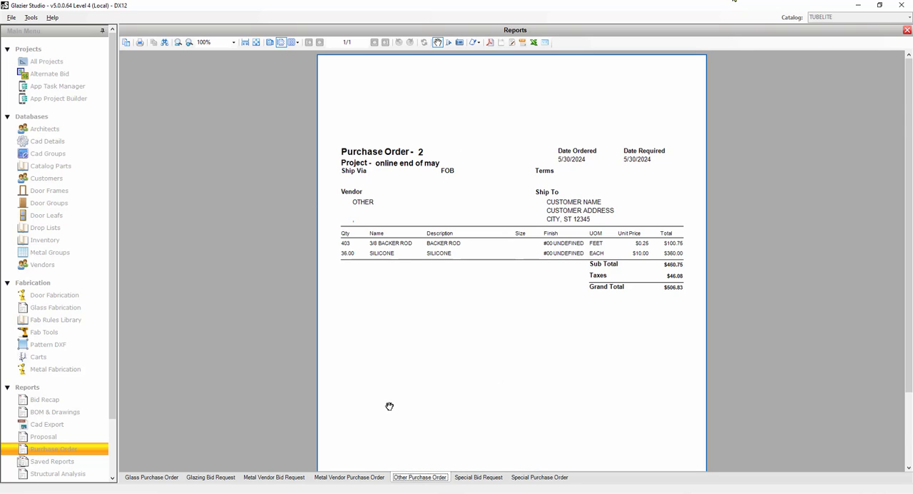
{"action": "scroll", "coordinate": [389, 406], "scroll_direction": "down", "scroll_amount": 3}
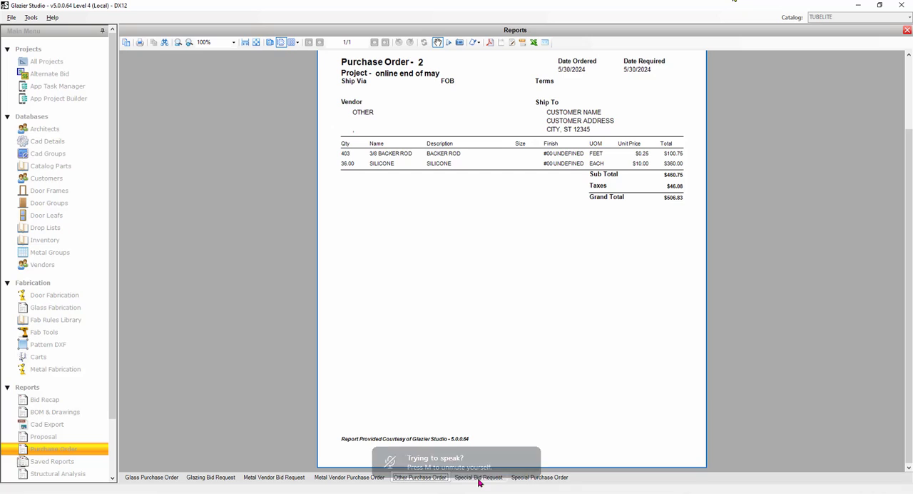
{"action": "left_click", "coordinate": [478, 478]}
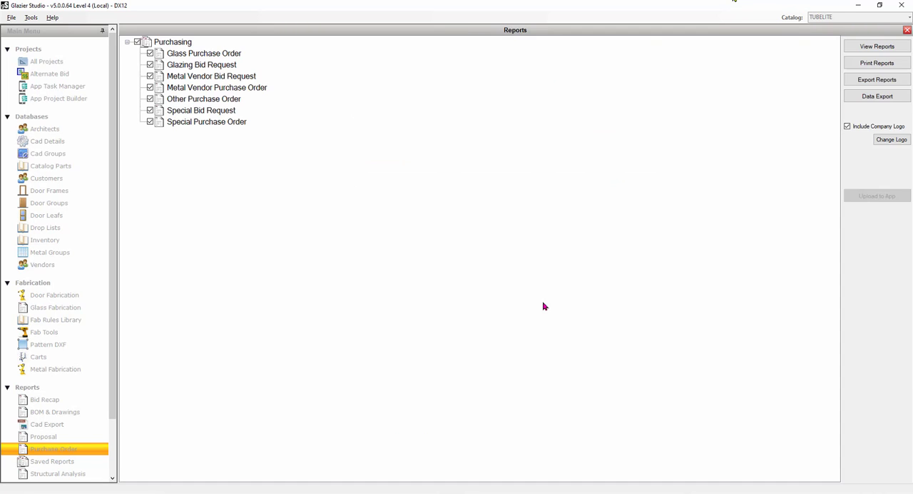
{"action": "left_click", "coordinate": [906, 29]}
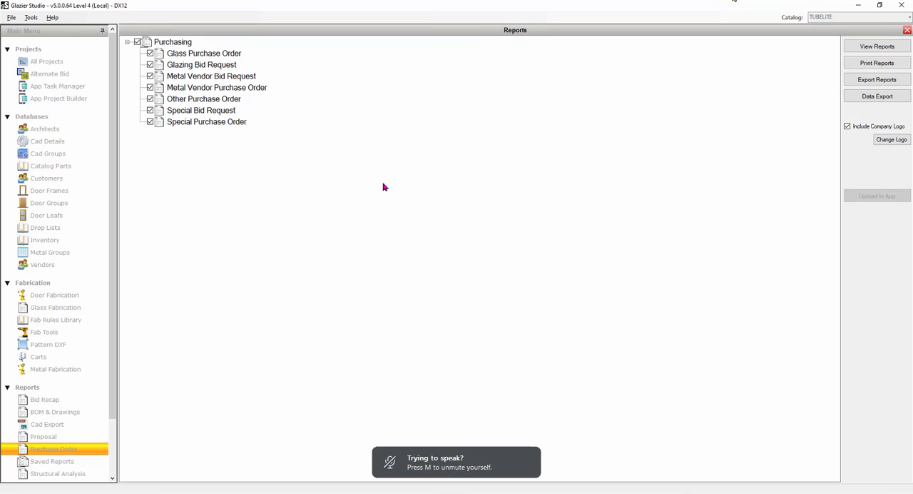
{"action": "left_click", "coordinate": [907, 30]}
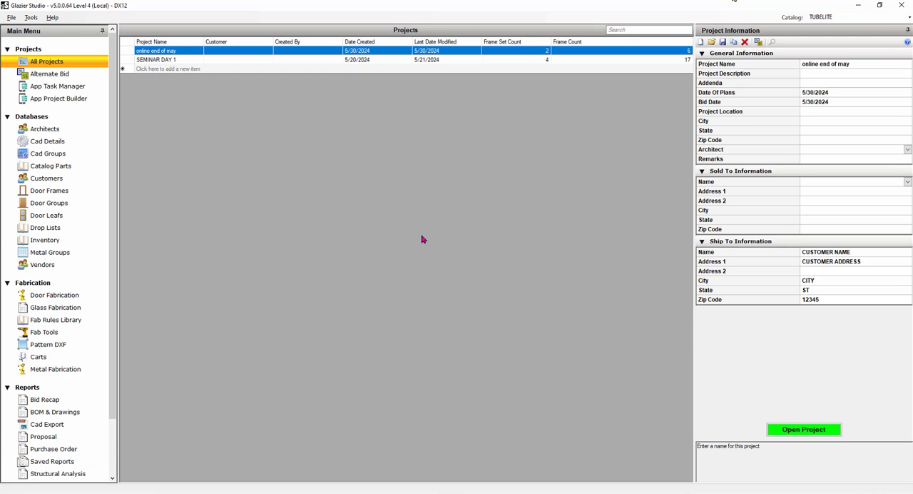
Start metal optimization for all elevations of "online end of may", choosing to edit the stock list and add drops.
{"action": "scroll", "coordinate": [98, 376], "scroll_direction": "down", "scroll_amount": 3}
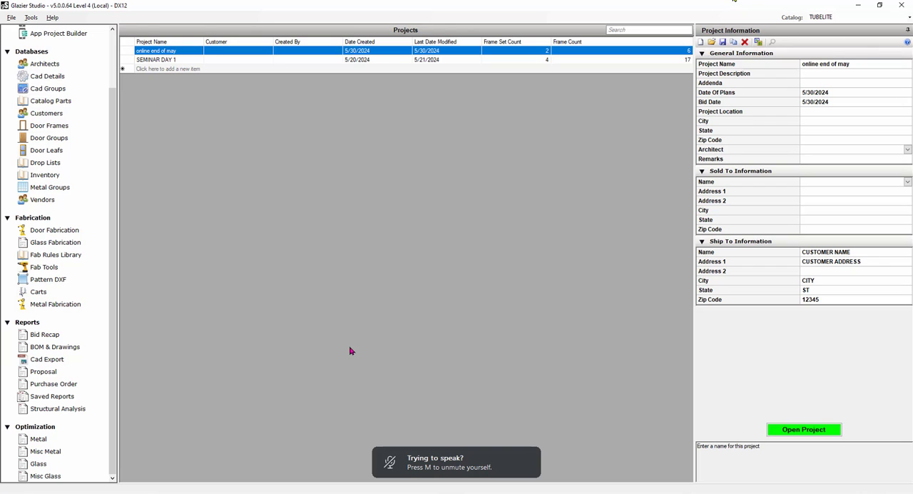
{"action": "left_click", "coordinate": [33, 443]}
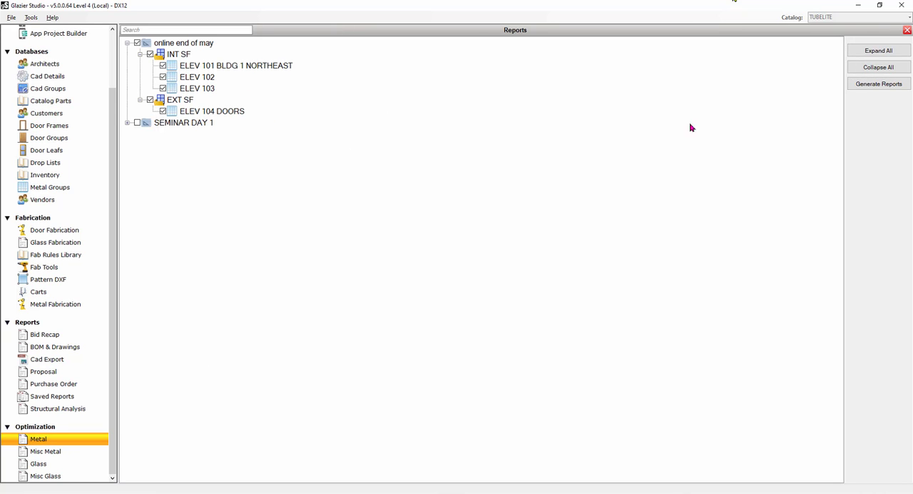
{"action": "left_click", "coordinate": [882, 85]}
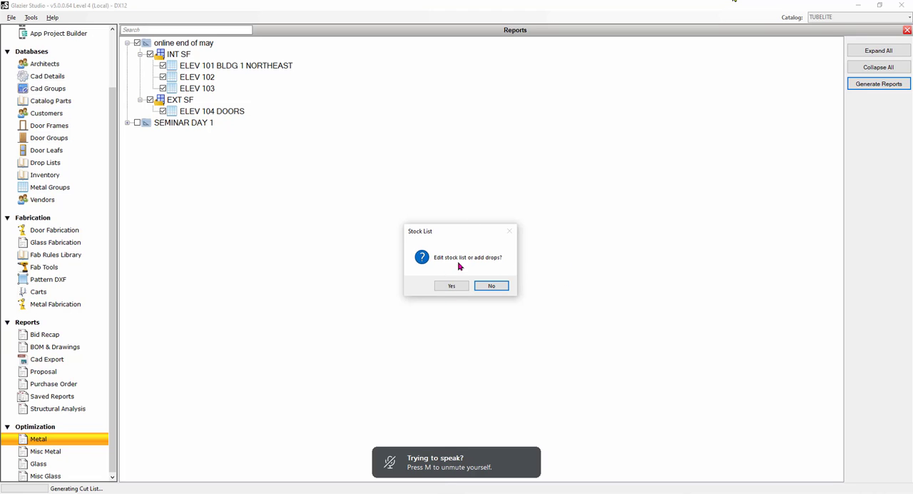
{"action": "left_click", "coordinate": [454, 286]}
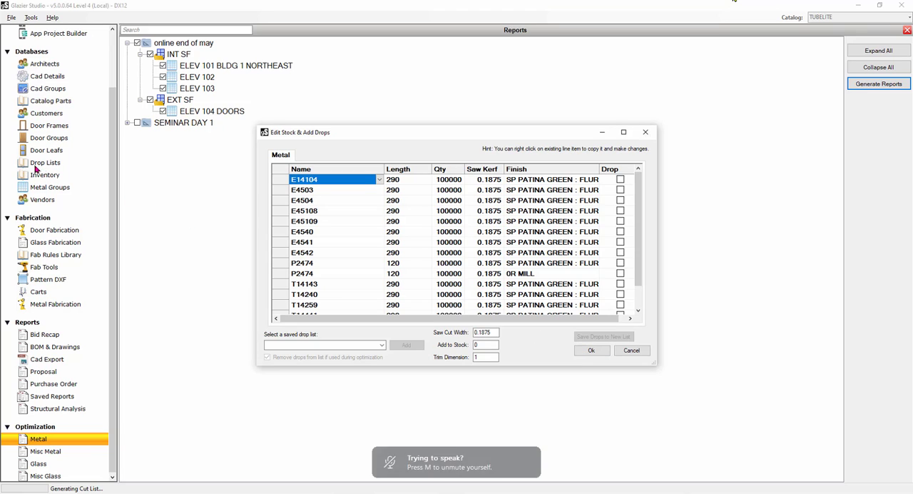
Add all matching available drops to the stock, keep the removal of used drops enabled, and accept the stock list.
{"action": "left_click", "coordinate": [382, 346]}
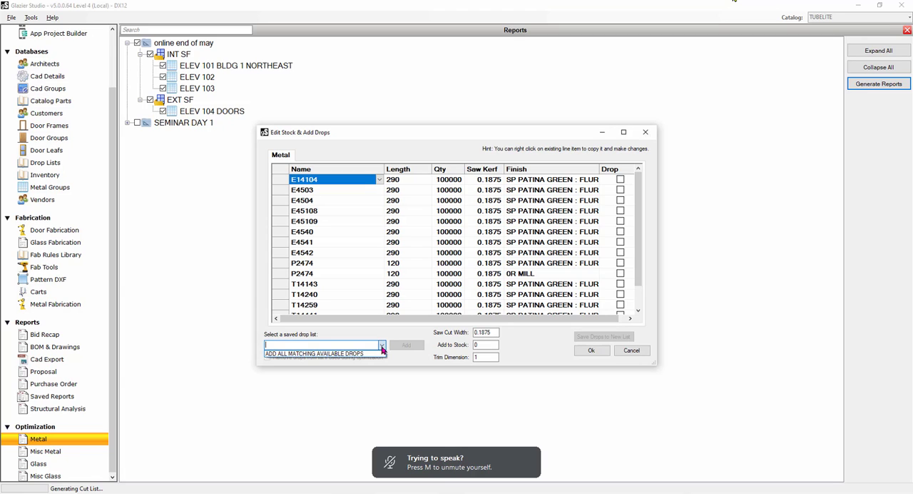
{"action": "left_click", "coordinate": [356, 354]}
{"action": "left_click", "coordinate": [402, 345]}
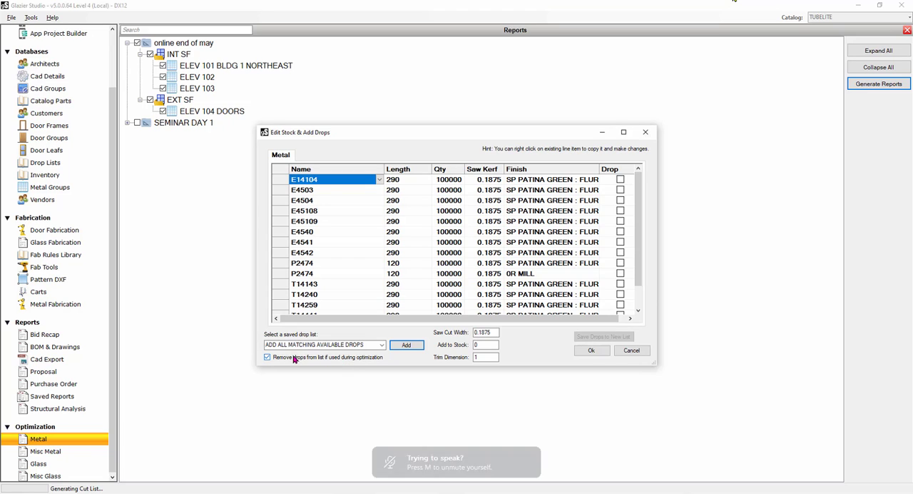
{"action": "left_click", "coordinate": [269, 358]}
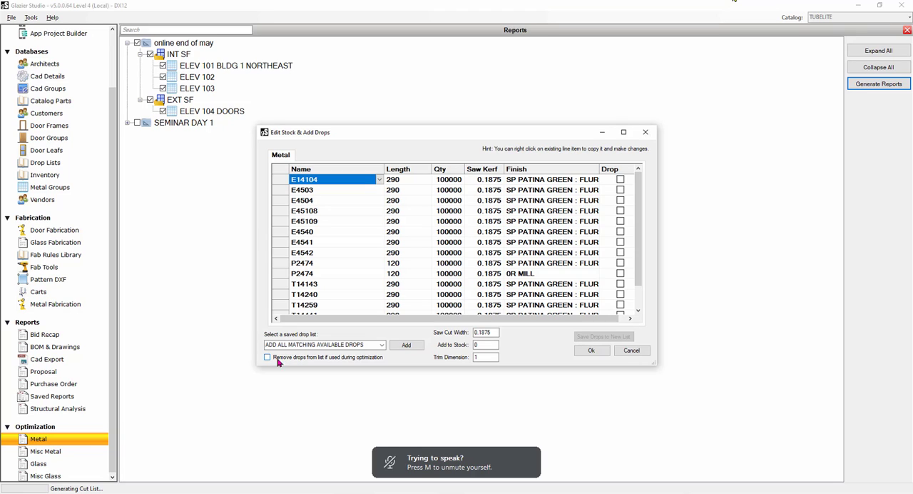
{"action": "left_click", "coordinate": [268, 356]}
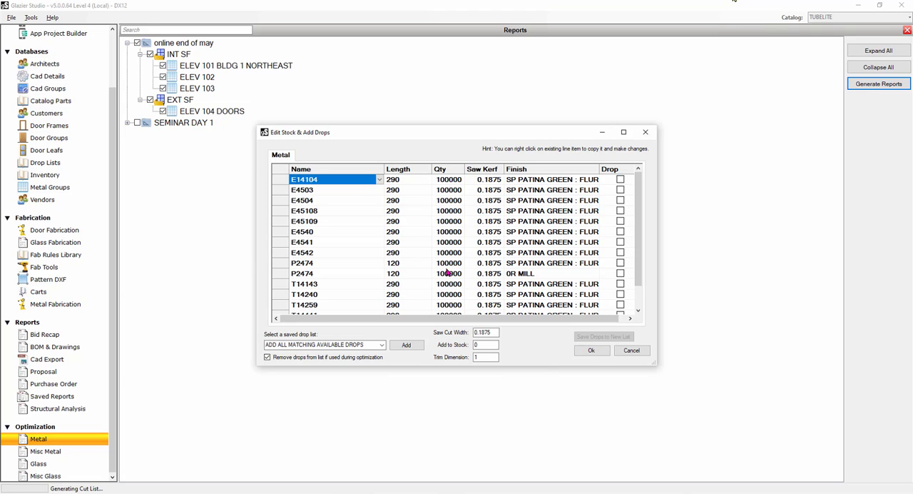
{"action": "scroll", "coordinate": [637, 304], "scroll_direction": "down", "scroll_amount": 1}
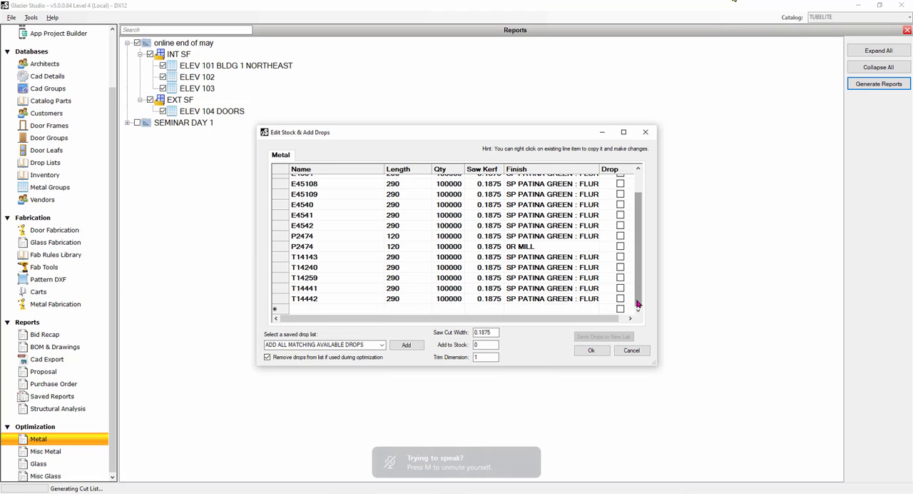
{"action": "left_click", "coordinate": [592, 350]}
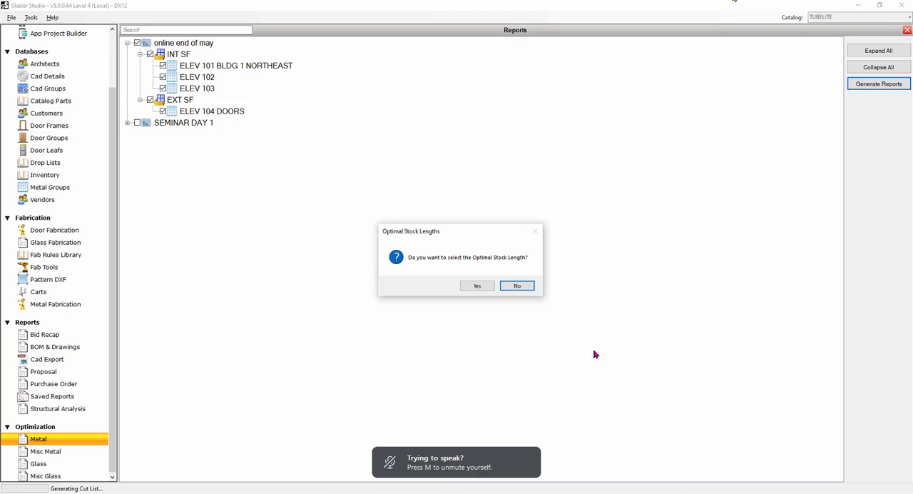
Decline optimal stock length selection and inventory allocation, and select all of the optimization reports.
{"action": "left_click", "coordinate": [521, 286]}
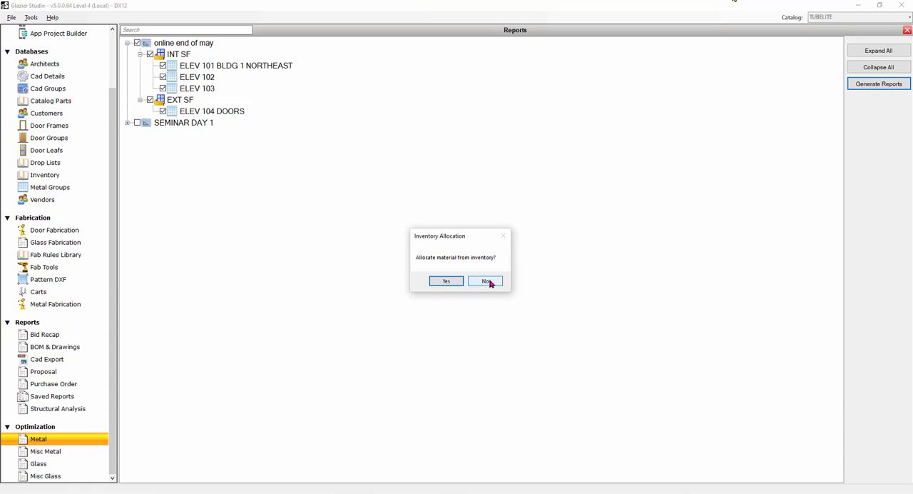
{"action": "left_click", "coordinate": [491, 282]}
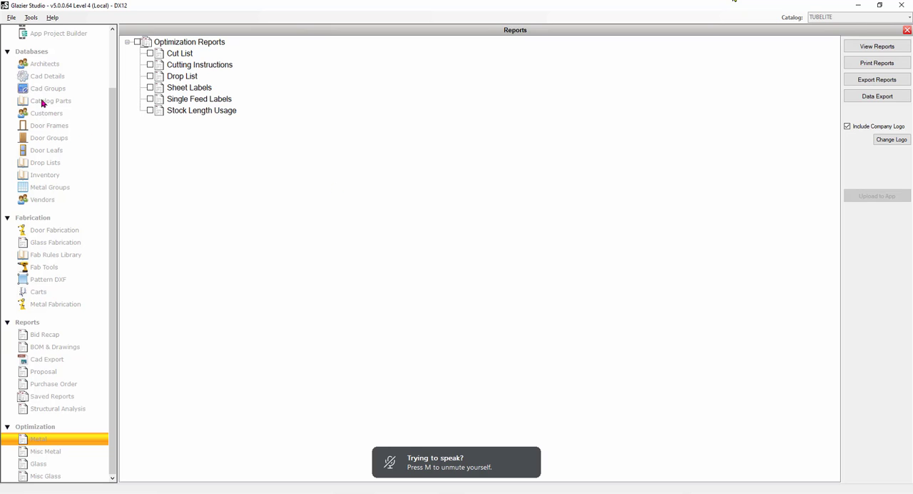
{"action": "left_click", "coordinate": [138, 42]}
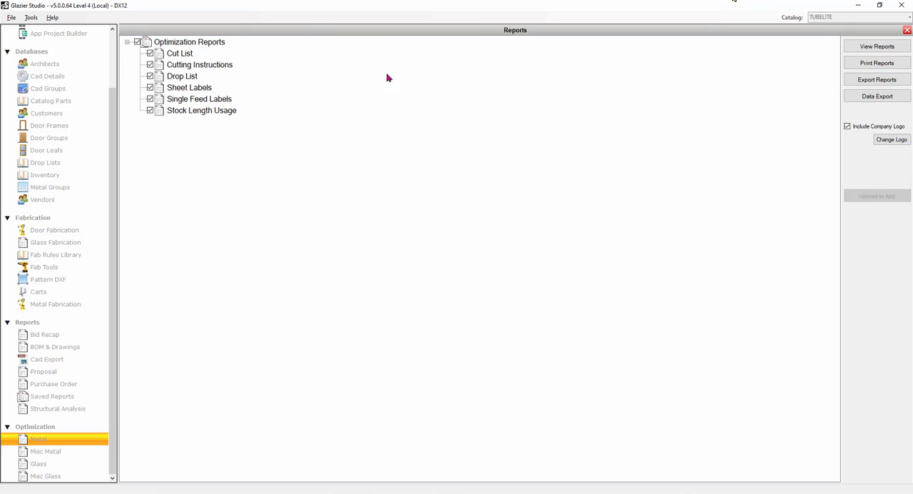
View the selected optimization reports and examine the cut list and the cutting instructions for each product code.
{"action": "left_click", "coordinate": [860, 46]}
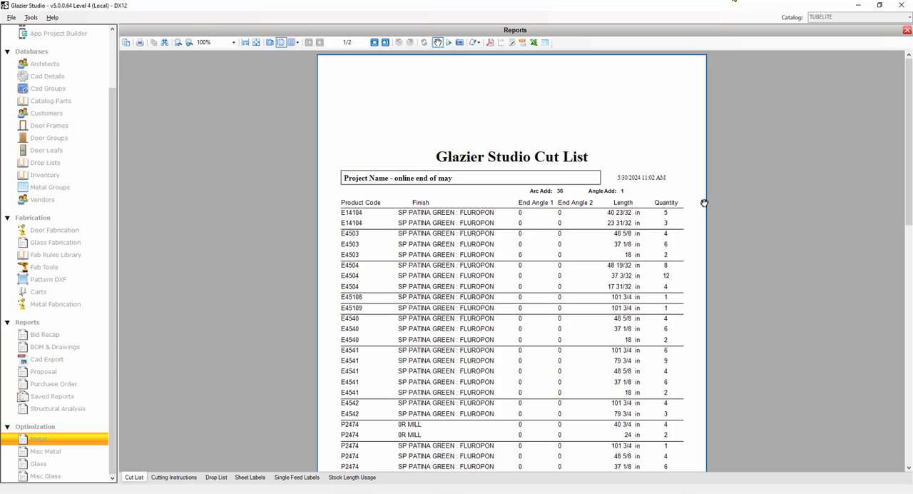
{"action": "left_click", "coordinate": [173, 477]}
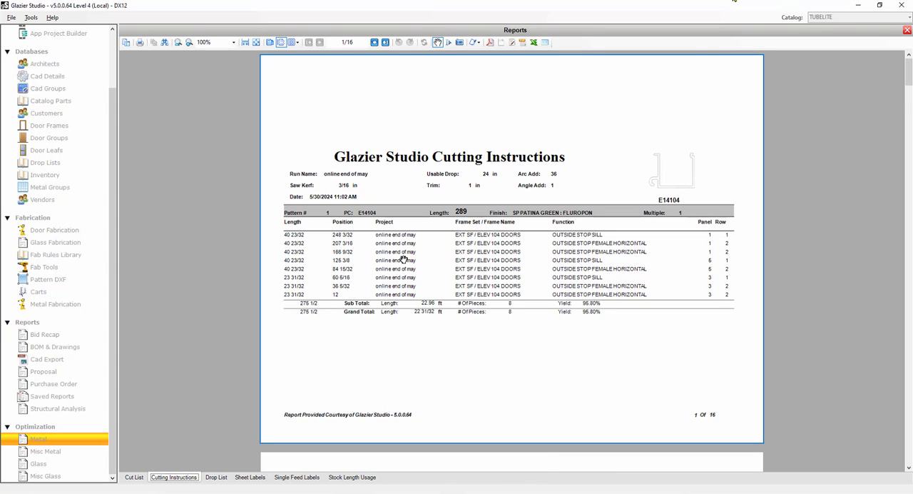
{"action": "scroll", "coordinate": [405, 259], "scroll_direction": "down", "scroll_amount": 3}
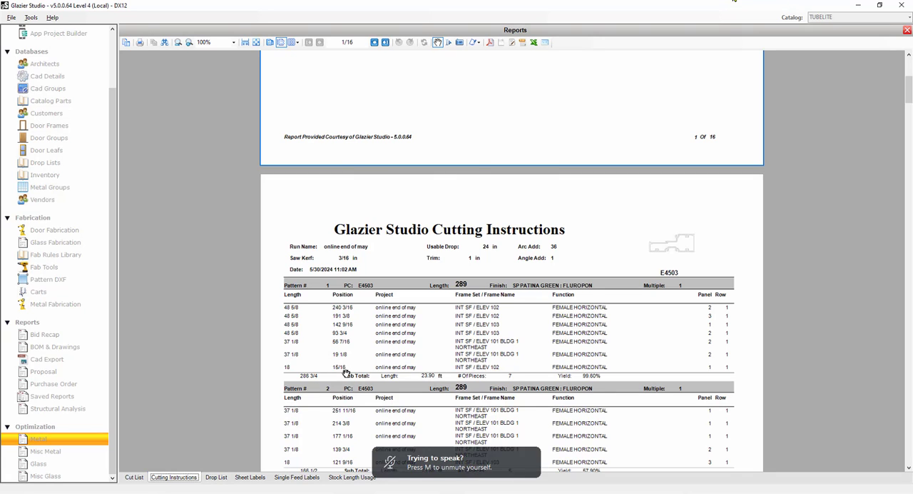
{"action": "scroll", "coordinate": [346, 373], "scroll_direction": "down", "scroll_amount": 1}
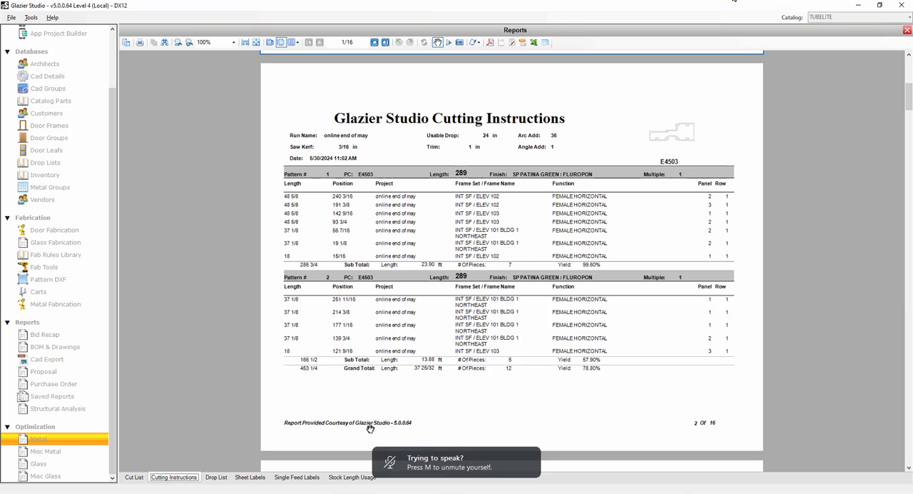
{"action": "scroll", "coordinate": [370, 428], "scroll_direction": "down", "scroll_amount": 2}
{"action": "scroll", "coordinate": [378, 418], "scroll_direction": "down", "scroll_amount": 1}
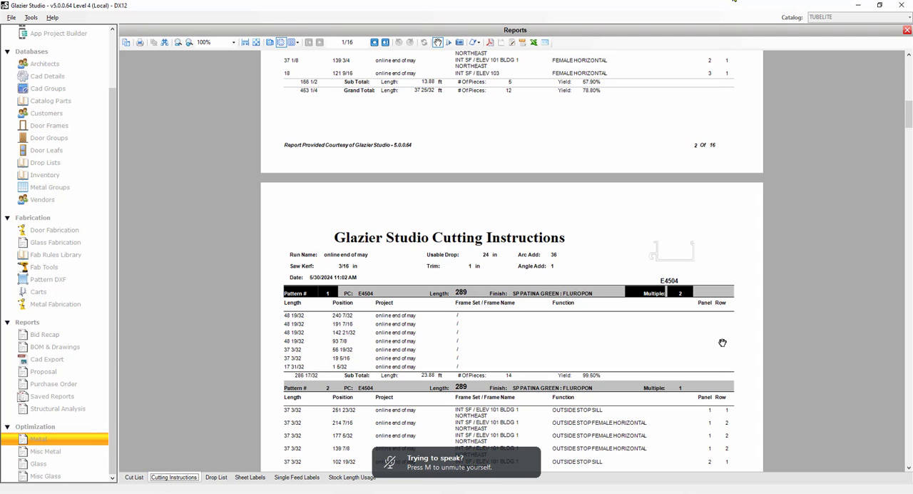
{"action": "scroll", "coordinate": [721, 339], "scroll_direction": "down", "scroll_amount": 10}
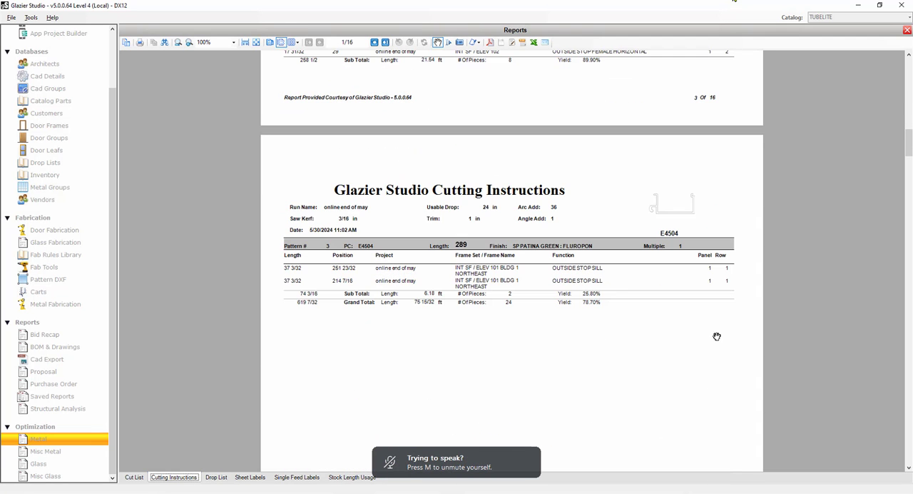
{"action": "scroll", "coordinate": [712, 337], "scroll_direction": "down", "scroll_amount": 10}
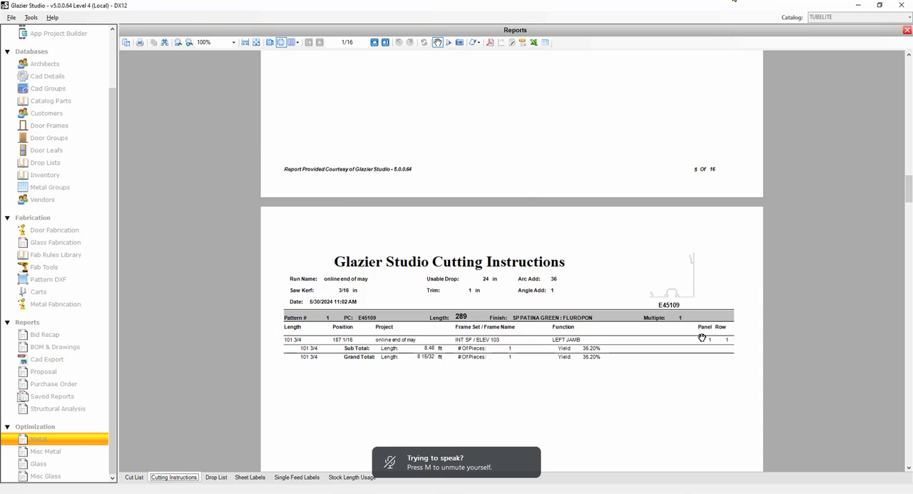
{"action": "scroll", "coordinate": [702, 337], "scroll_direction": "down", "scroll_amount": 3}
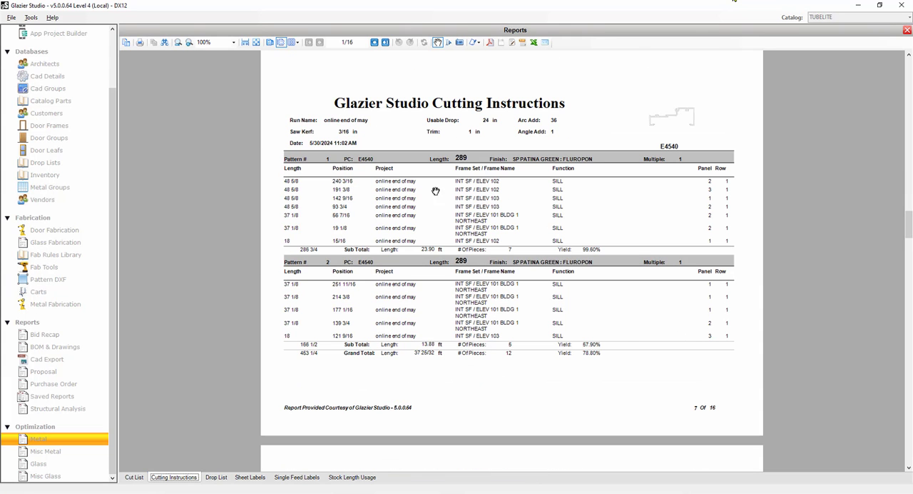
{"action": "scroll", "coordinate": [344, 353], "scroll_direction": "down", "scroll_amount": 5}
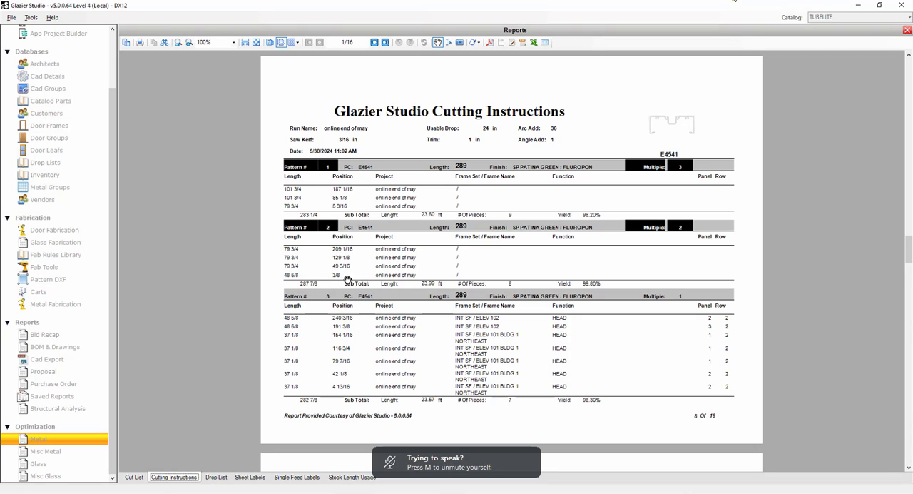
{"action": "scroll", "coordinate": [422, 382], "scroll_direction": "down", "scroll_amount": 10}
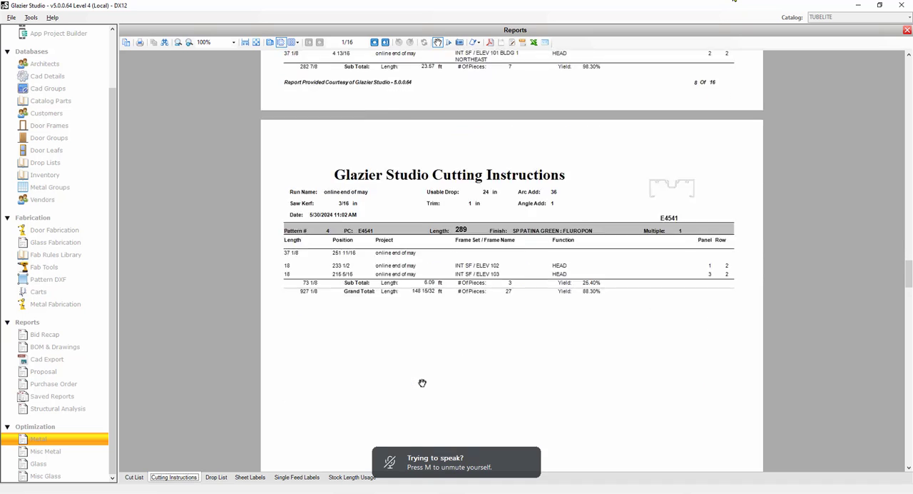
{"action": "scroll", "coordinate": [431, 382], "scroll_direction": "down", "scroll_amount": 3}
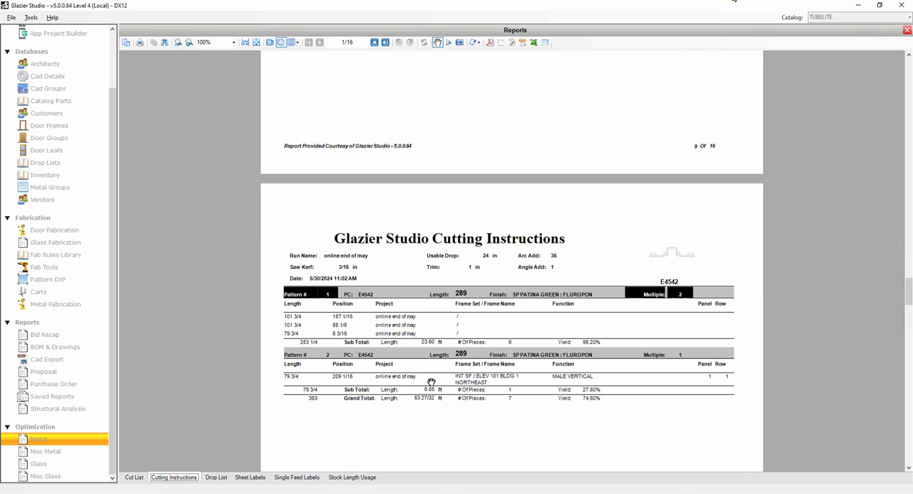
Examine the drop list report and the sheet labels, including their new stock, scrap and usable drop labels.
{"action": "left_click", "coordinate": [216, 477]}
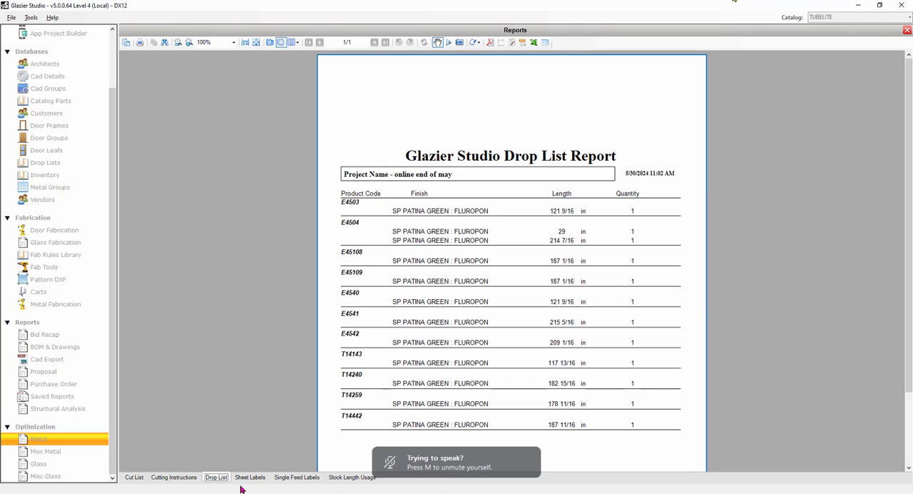
{"action": "left_click", "coordinate": [248, 477]}
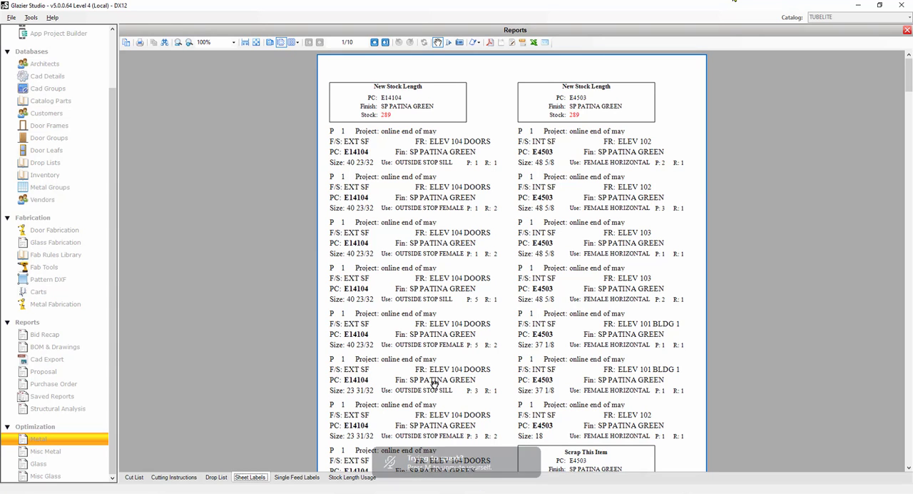
{"action": "scroll", "coordinate": [400, 441], "scroll_direction": "down", "scroll_amount": 5}
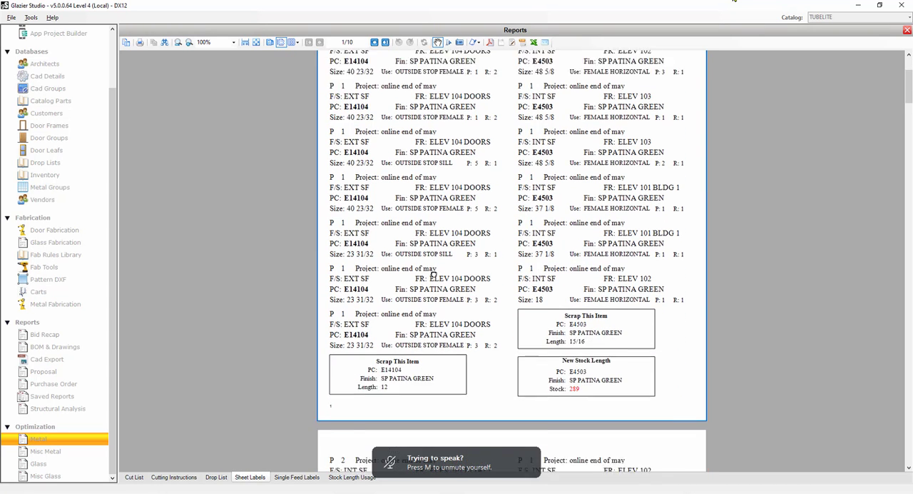
{"action": "scroll", "coordinate": [596, 178], "scroll_direction": "up", "scroll_amount": 5}
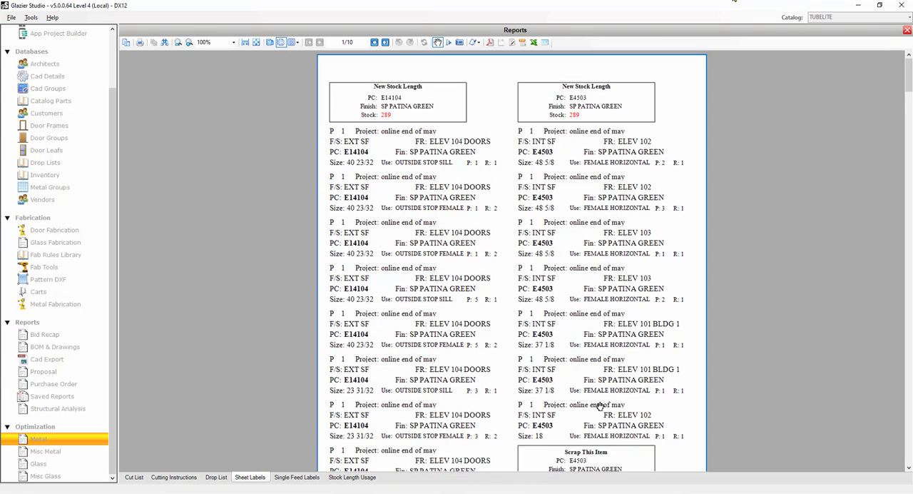
{"action": "scroll", "coordinate": [601, 369], "scroll_direction": "down", "scroll_amount": 3}
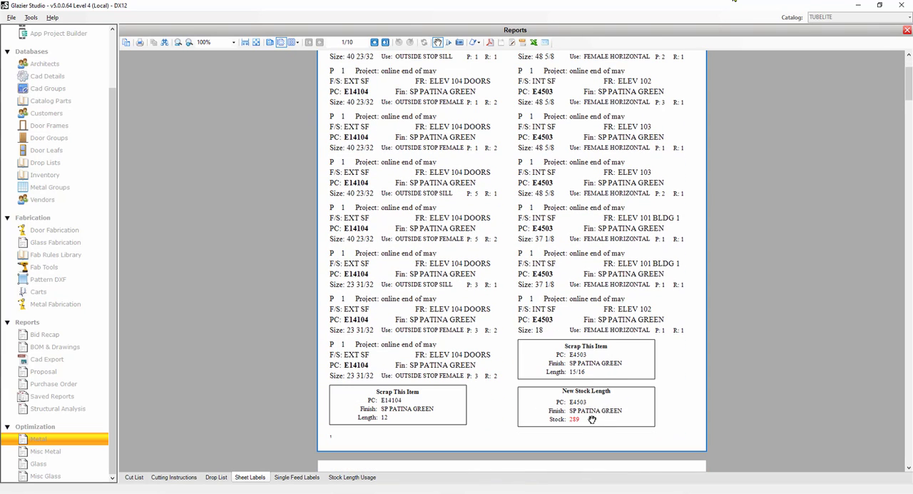
{"action": "scroll", "coordinate": [592, 422], "scroll_direction": "down", "scroll_amount": 6}
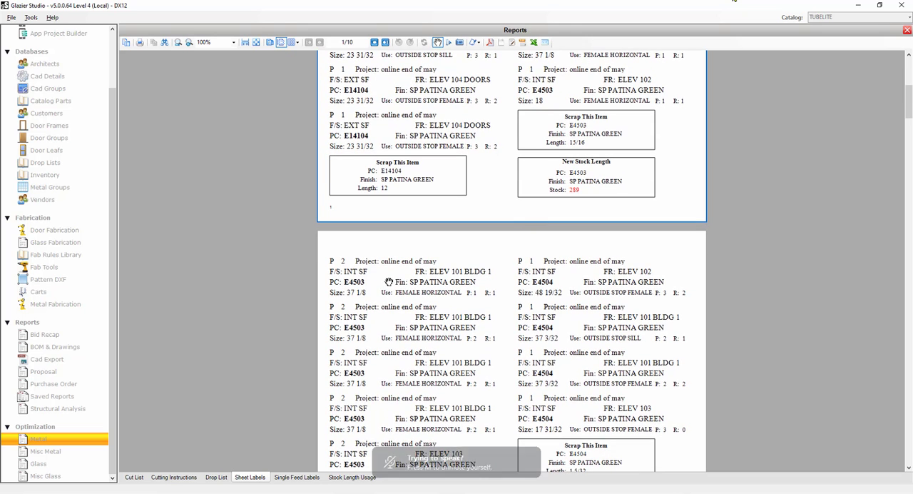
{"action": "scroll", "coordinate": [389, 443], "scroll_direction": "down", "scroll_amount": 6}
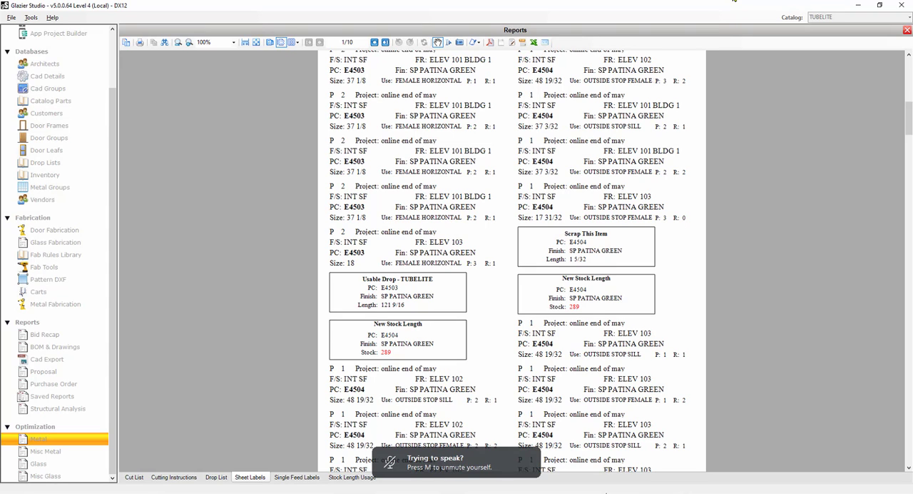
View the single feed labels and the stock length usage report, and close the optimization reports.
{"action": "left_click", "coordinate": [297, 479]}
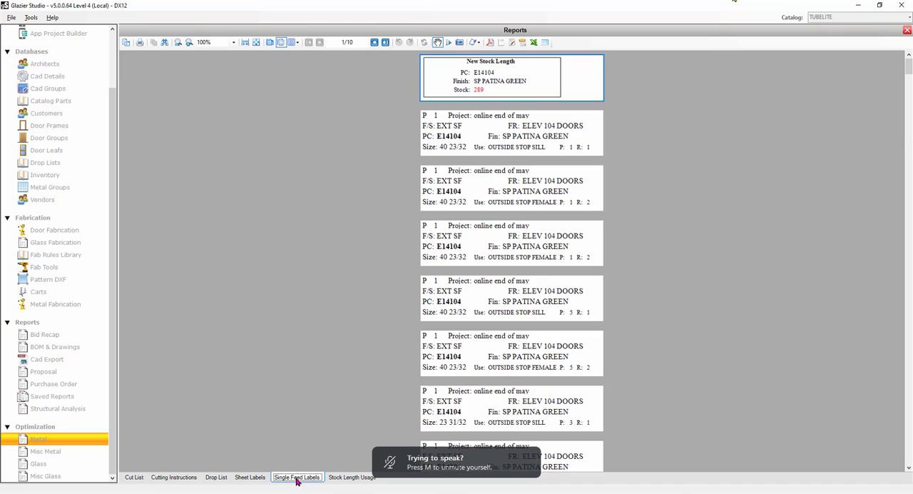
{"action": "left_click", "coordinate": [349, 478]}
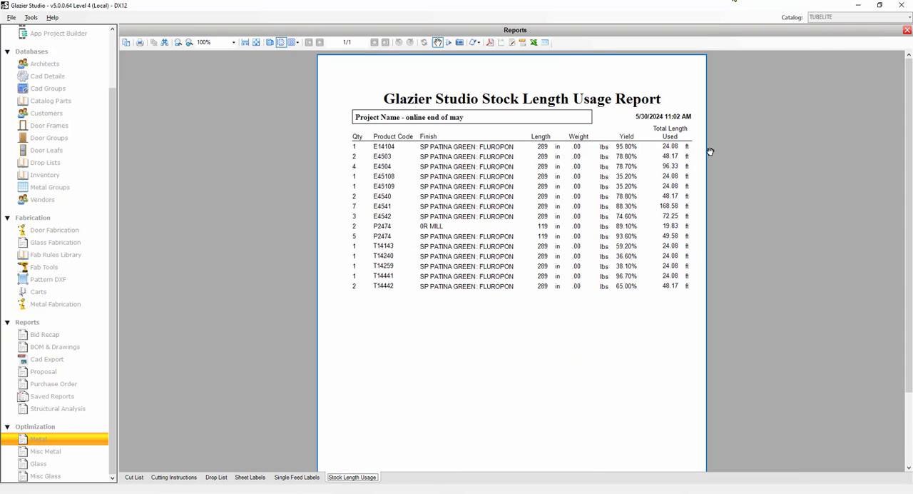
{"action": "left_click", "coordinate": [907, 31]}
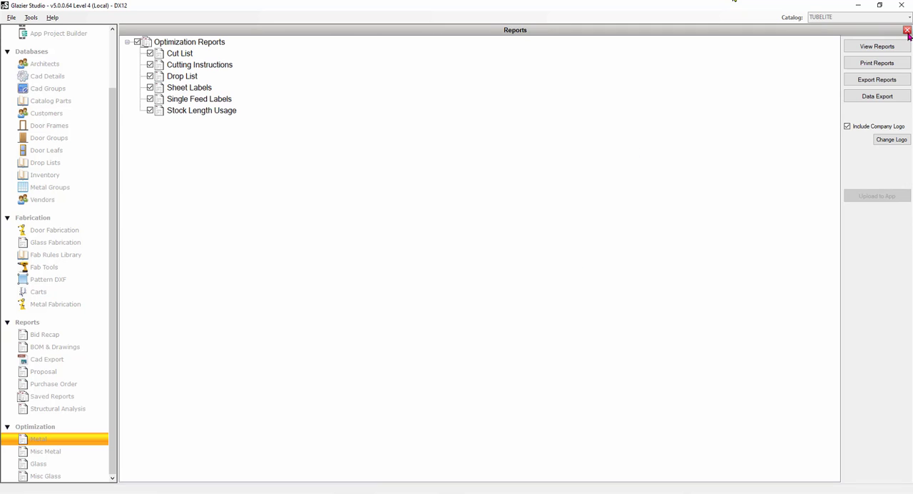
{"action": "left_click", "coordinate": [908, 31]}
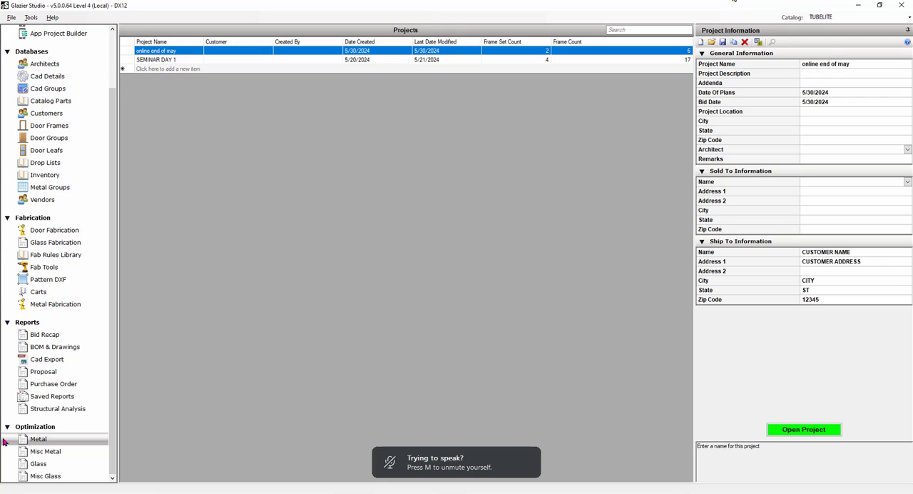
Import the whole "online end of may" project into Metal Fabrication with the RIGHT machine orientation.
{"action": "left_click", "coordinate": [62, 307]}
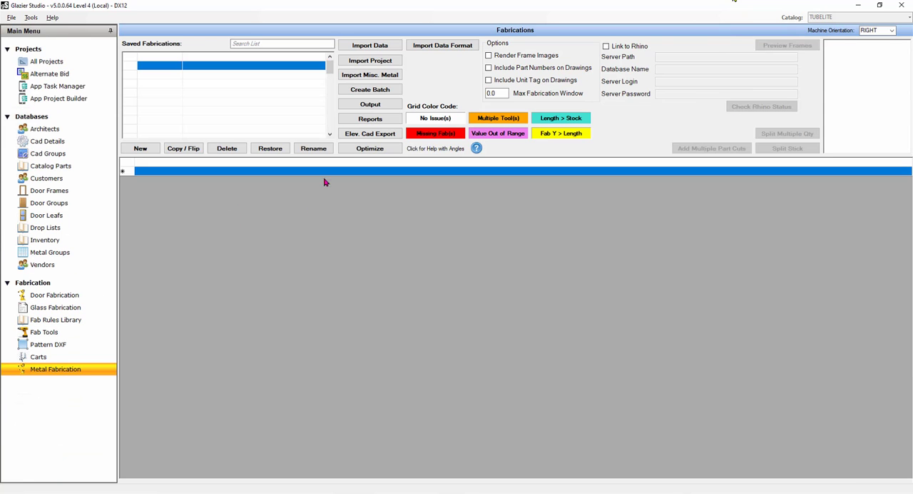
{"action": "left_click", "coordinate": [370, 63]}
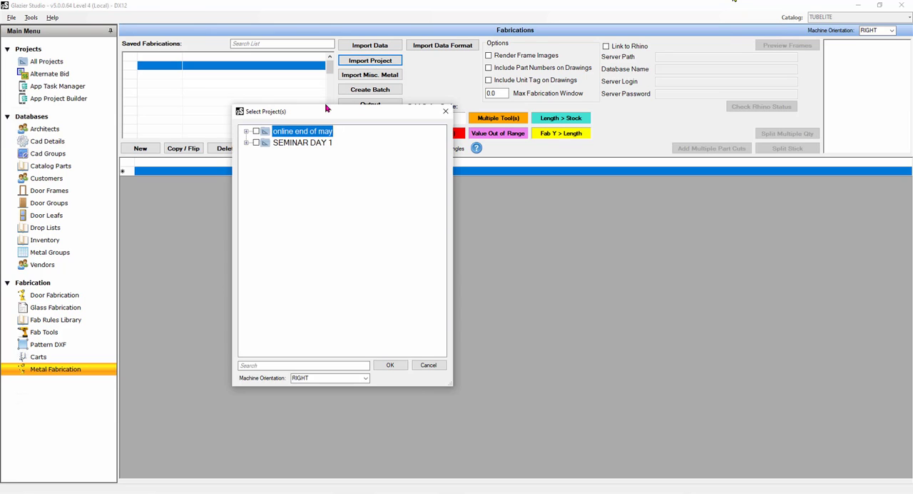
{"action": "left_click", "coordinate": [246, 132]}
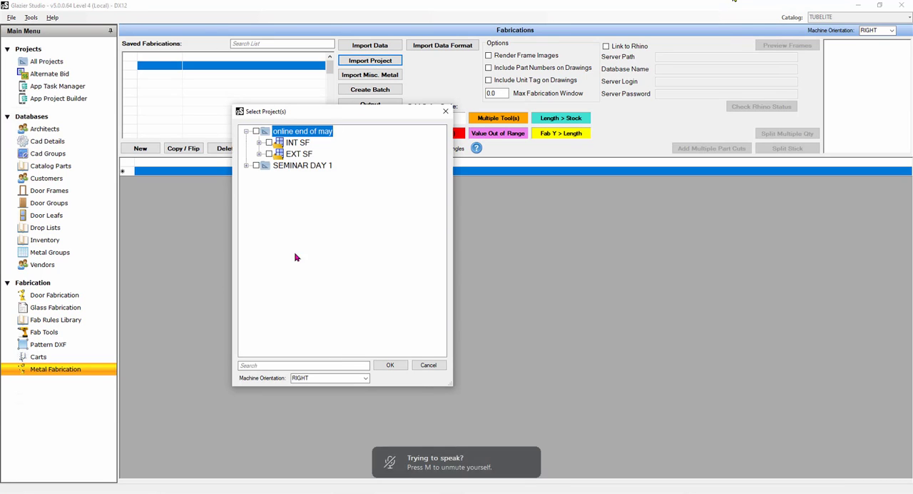
{"action": "left_click", "coordinate": [256, 132]}
{"action": "left_click", "coordinate": [389, 365]}
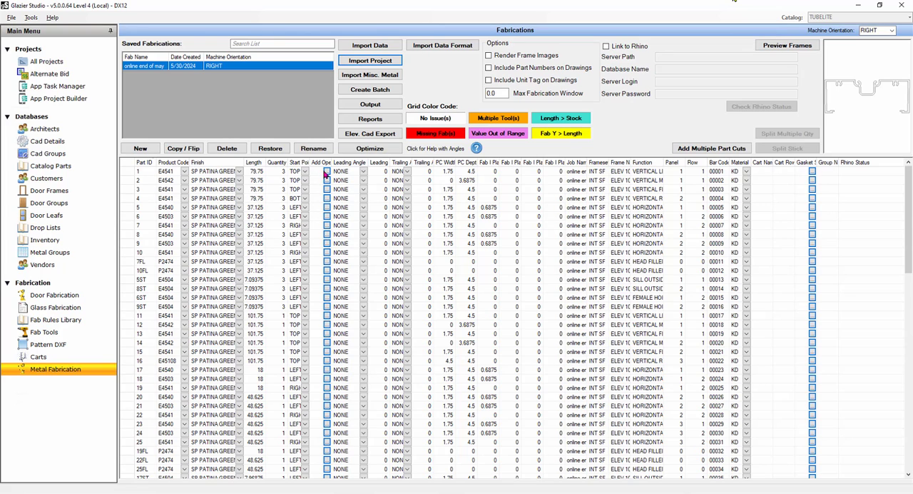
{"action": "left_click", "coordinate": [328, 172]}
View the Vertical Fab Locations report for the imported fabrication and examine its elevation drawings and vertical stick locations.
{"action": "left_click", "coordinate": [377, 122]}
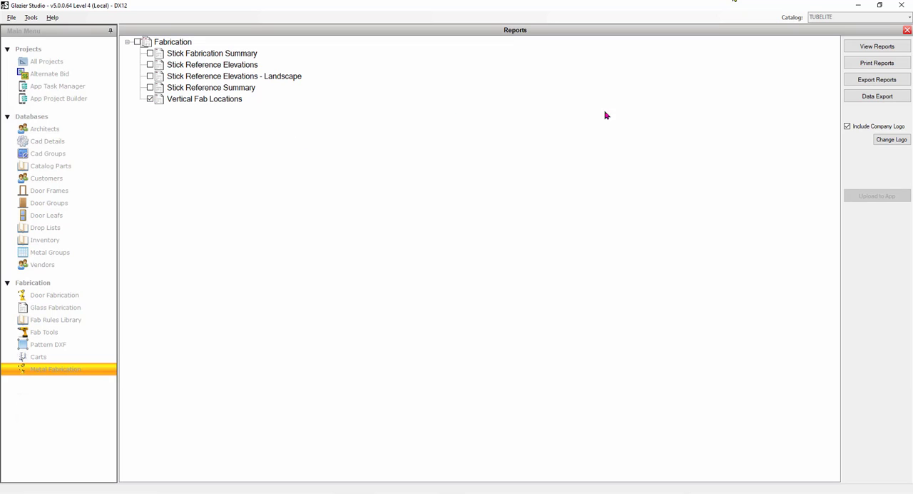
{"action": "left_click", "coordinate": [860, 48]}
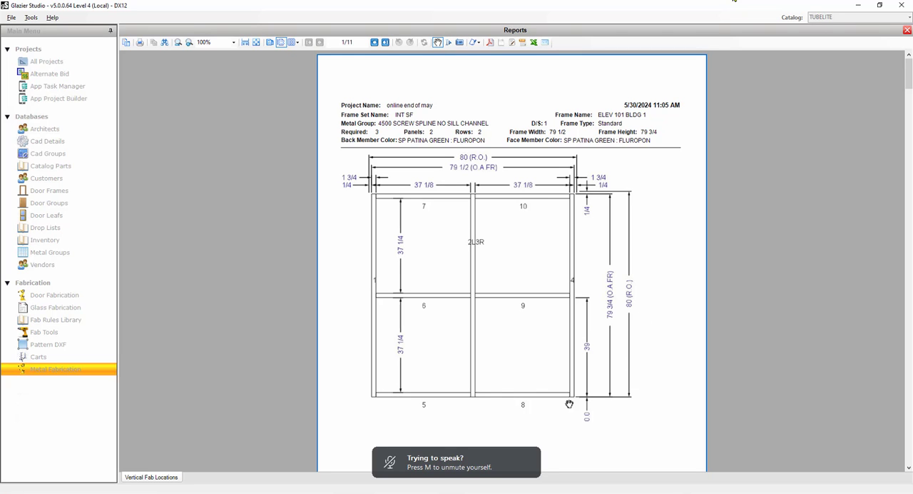
{"action": "scroll", "coordinate": [503, 401], "scroll_direction": "down", "scroll_amount": 20}
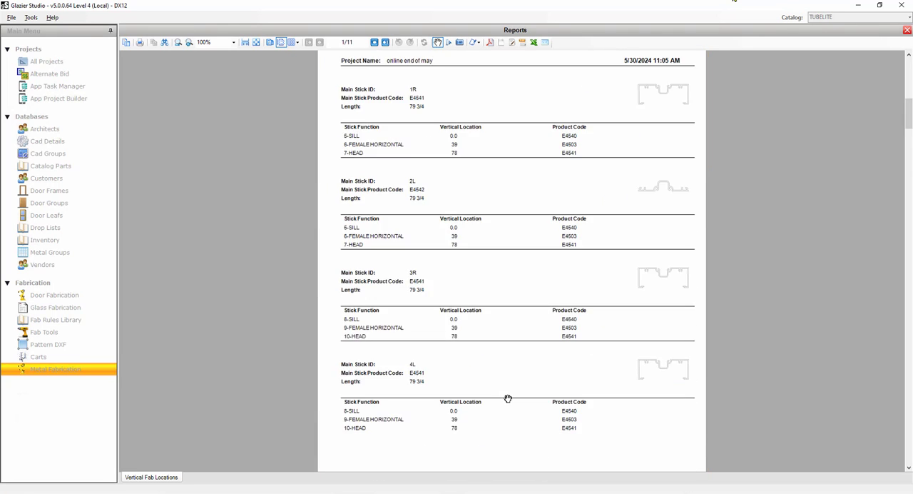
{"action": "scroll", "coordinate": [508, 396], "scroll_direction": "down", "scroll_amount": 20}
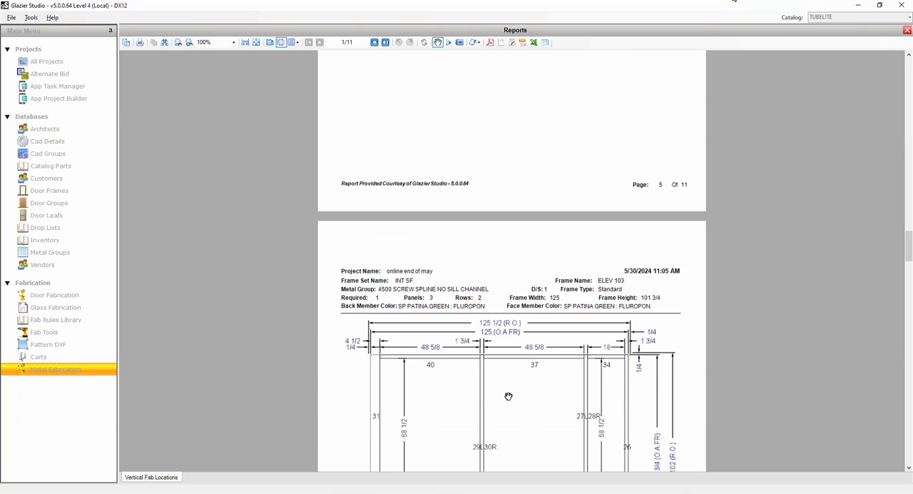
{"action": "scroll", "coordinate": [509, 398], "scroll_direction": "down", "scroll_amount": 5}
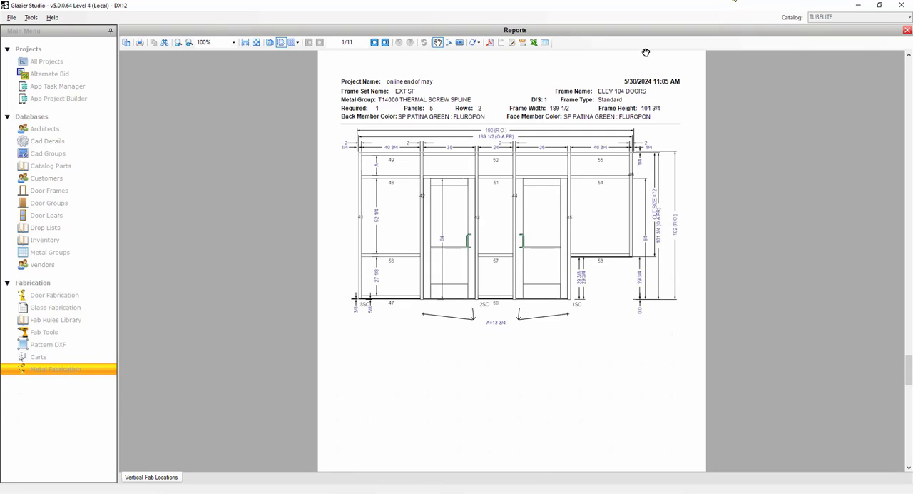
{"action": "left_click", "coordinate": [907, 31]}
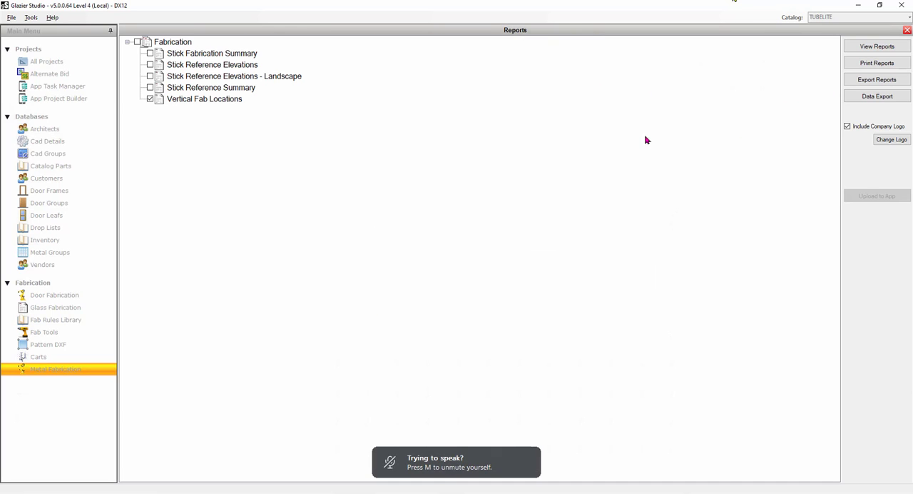
{"action": "left_click", "coordinate": [886, 51]}
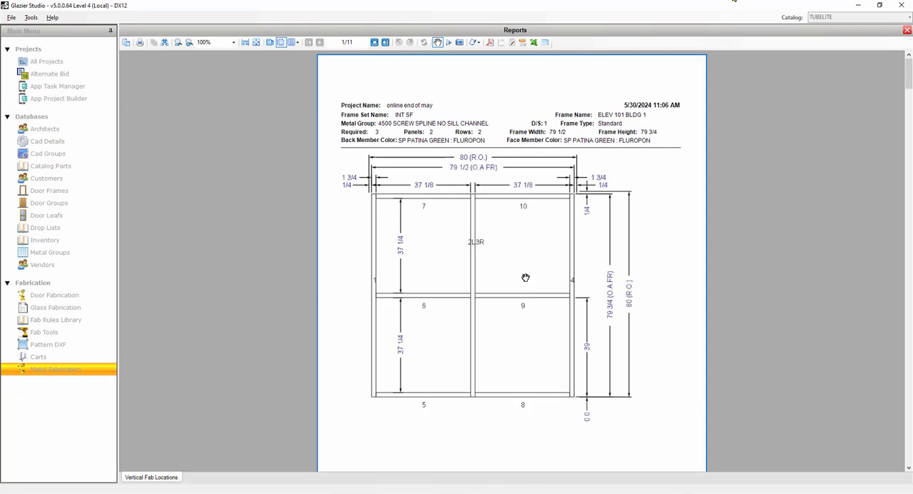
{"action": "scroll", "coordinate": [516, 274], "scroll_direction": "down", "scroll_amount": 10}
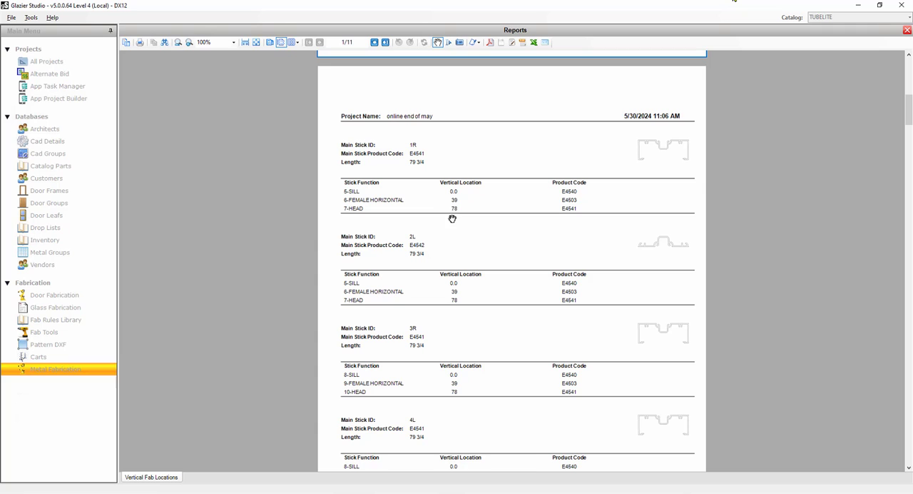
Review the remaining pages of the Vertical Fab Locations report and close the Metal Fabrication reports.
{"action": "scroll", "coordinate": [464, 204], "scroll_direction": "down", "scroll_amount": 5}
{"action": "scroll", "coordinate": [464, 204], "scroll_direction": "down", "scroll_amount": 20}
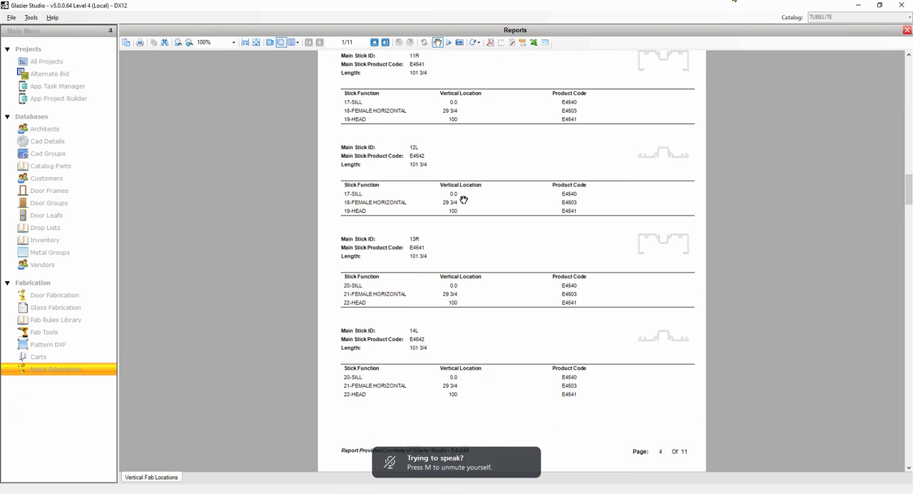
{"action": "scroll", "coordinate": [462, 202], "scroll_direction": "down", "scroll_amount": 20}
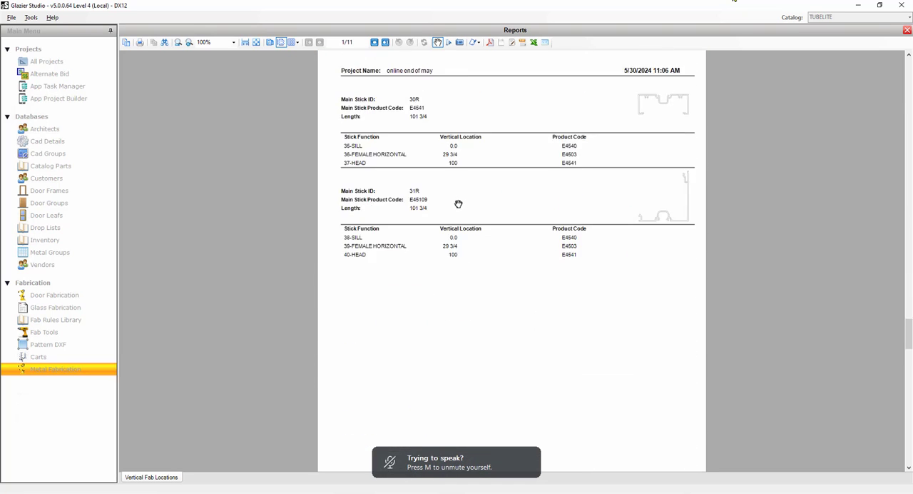
{"action": "scroll", "coordinate": [453, 205], "scroll_direction": "down", "scroll_amount": 1}
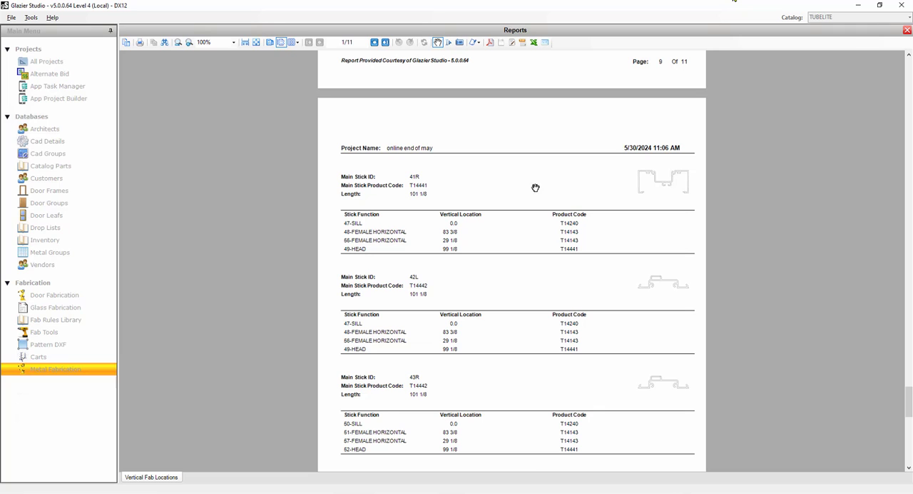
{"action": "left_click", "coordinate": [906, 30]}
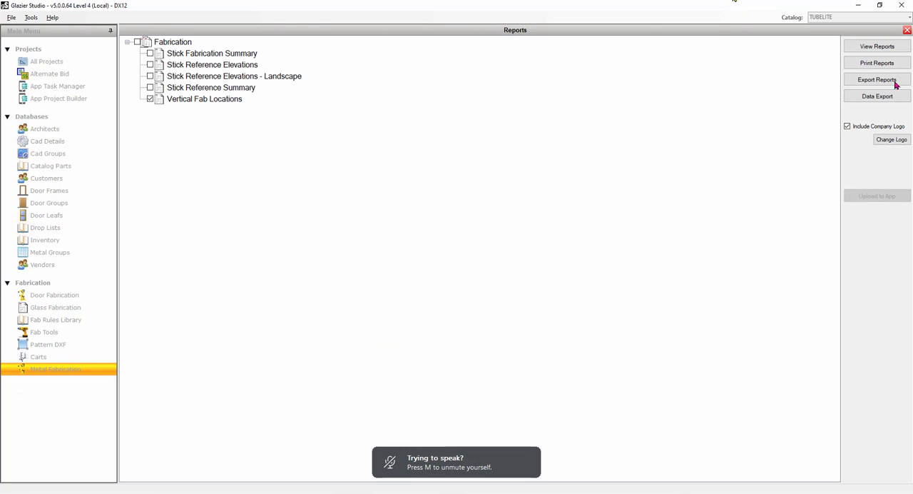
{"action": "left_click", "coordinate": [907, 31]}
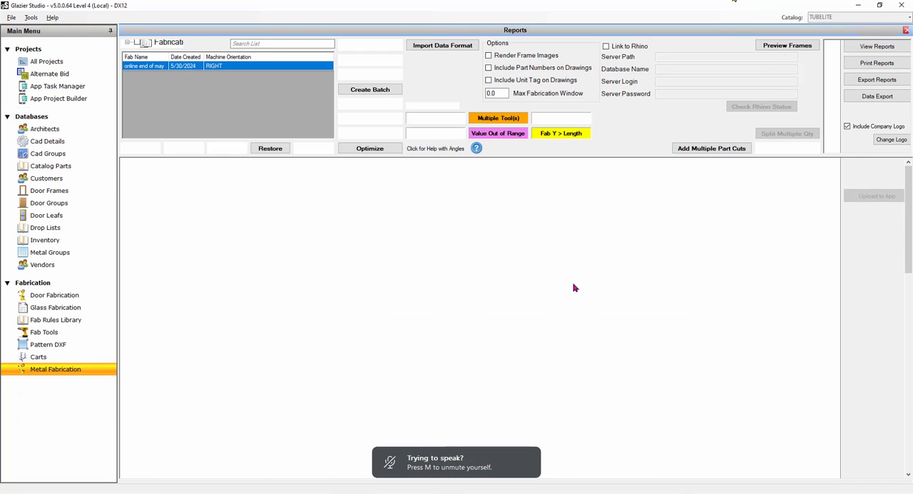
Import the whole "online end of may" project into Glass Fabrication with the RIGHT machine orientation.
{"action": "left_click", "coordinate": [72, 308]}
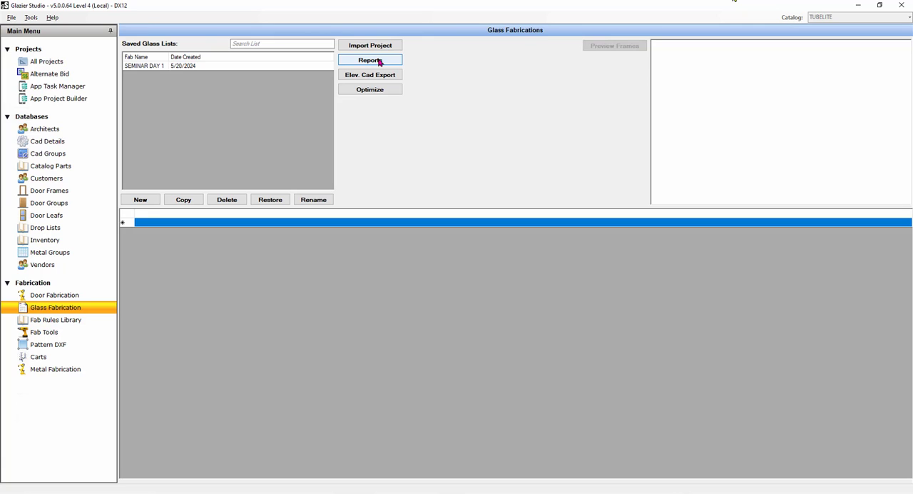
{"action": "left_click", "coordinate": [379, 45]}
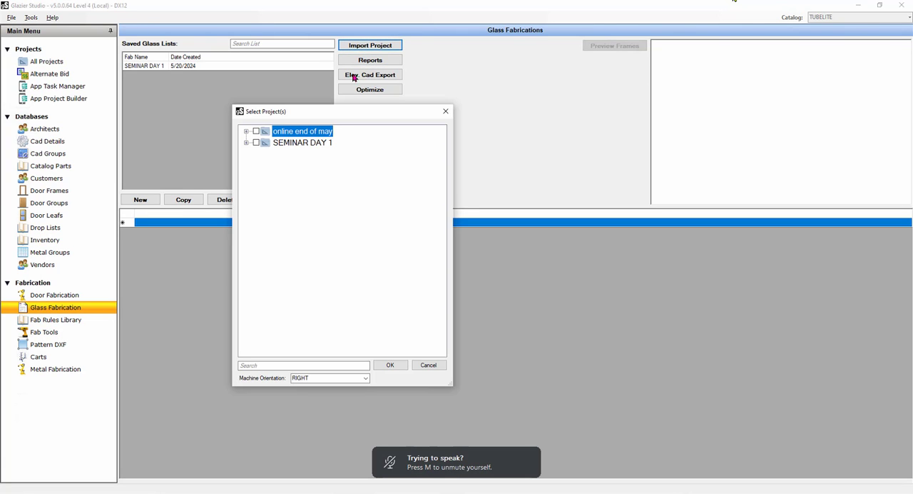
{"action": "left_click", "coordinate": [256, 132]}
{"action": "left_click", "coordinate": [388, 364]}
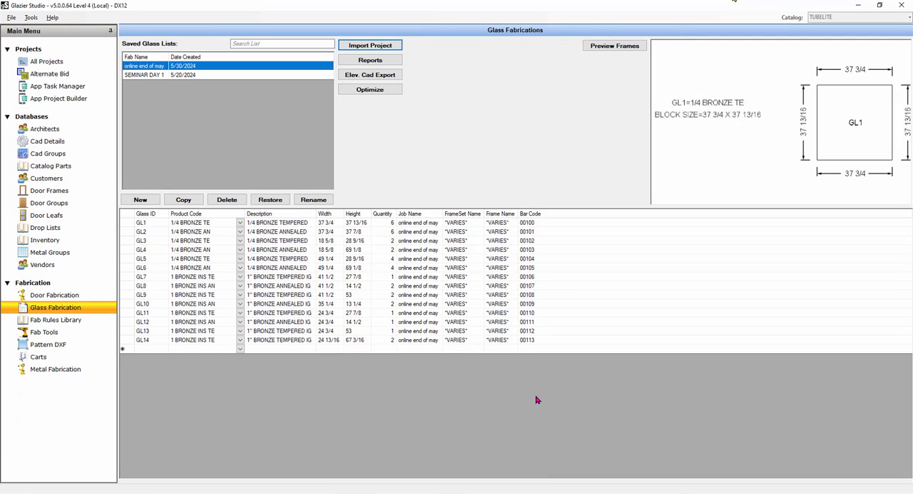
Check the frame set and frame name entries of glass GL1 and GL2 in the imported glass list.
{"action": "left_click", "coordinate": [459, 224]}
{"action": "left_click", "coordinate": [495, 225]}
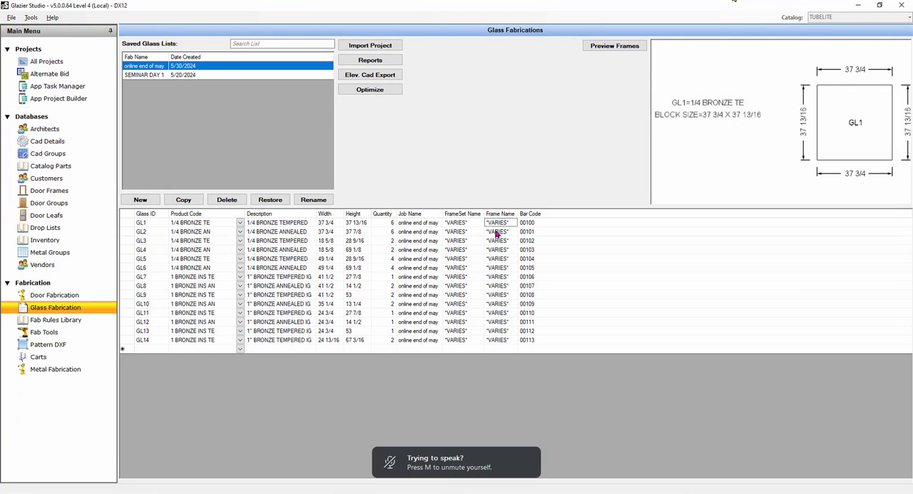
{"action": "left_click", "coordinate": [497, 233]}
{"action": "left_click", "coordinate": [461, 234]}
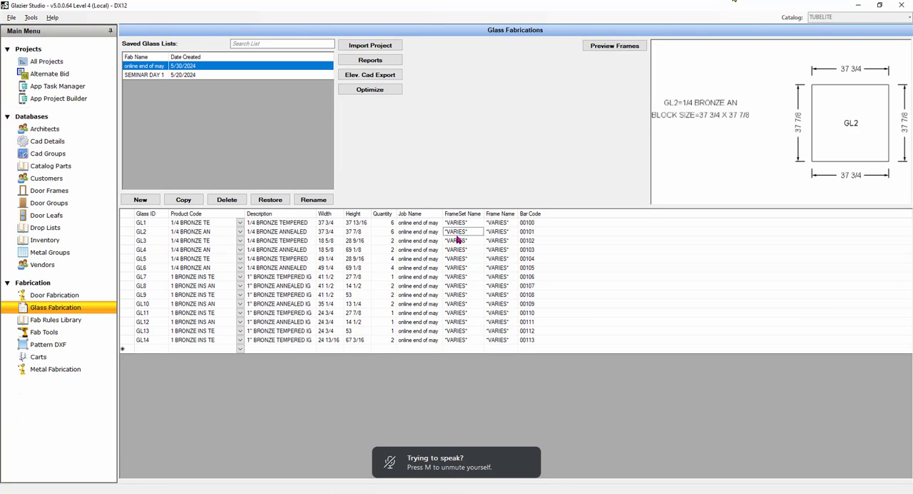
View all Glass Fabrication reports and examine the glass reference elevations of each frame, from ELEV 101 BLDG 1 to ELEV 104 DOORS.
{"action": "left_click", "coordinate": [374, 66]}
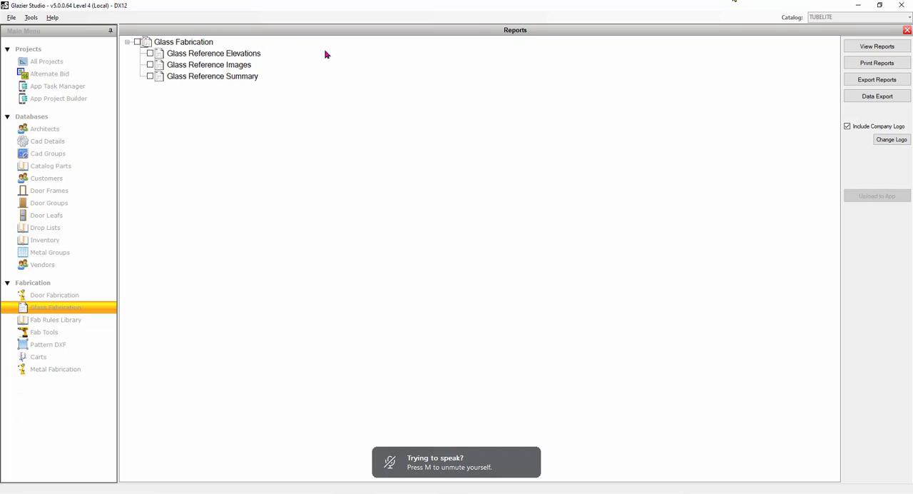
{"action": "left_click", "coordinate": [137, 42]}
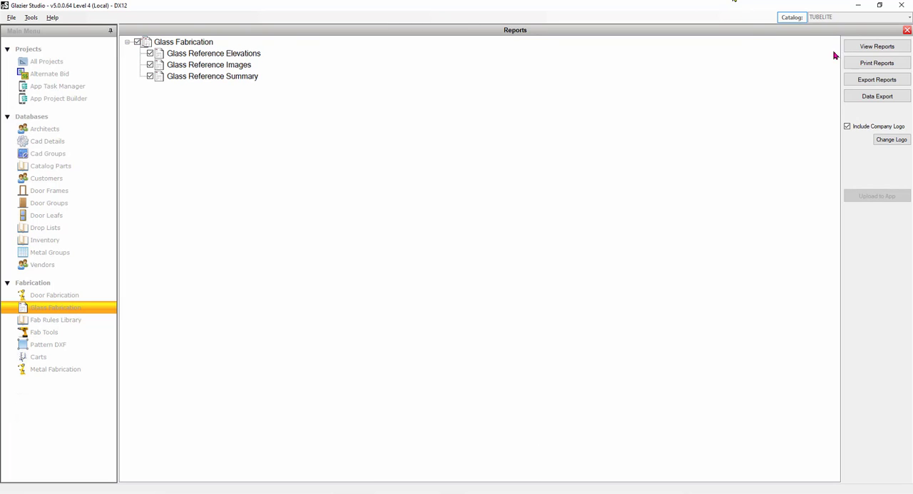
{"action": "left_click", "coordinate": [897, 47]}
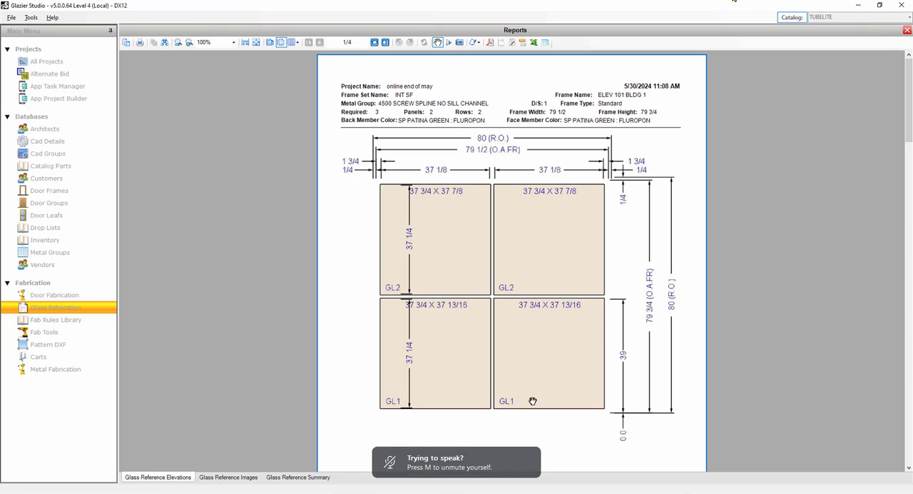
{"action": "scroll", "coordinate": [527, 446], "scroll_direction": "down", "scroll_amount": 8}
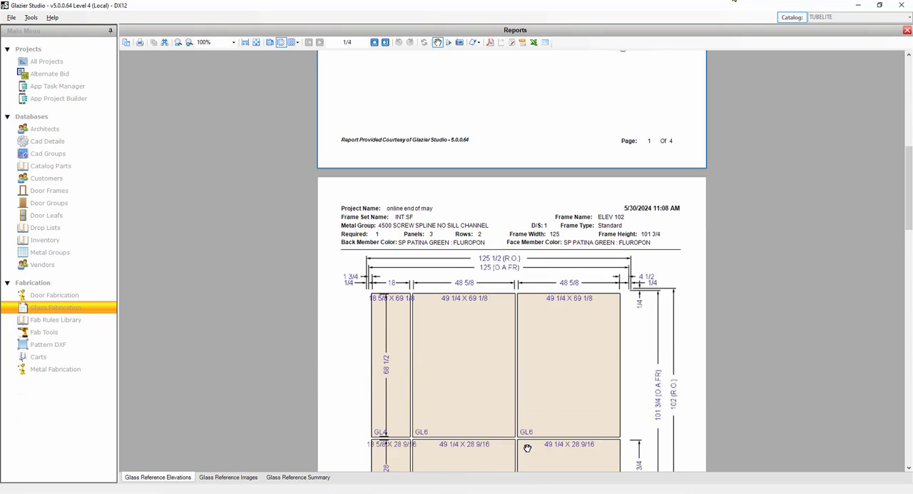
{"action": "scroll", "coordinate": [527, 446], "scroll_direction": "down", "scroll_amount": 3}
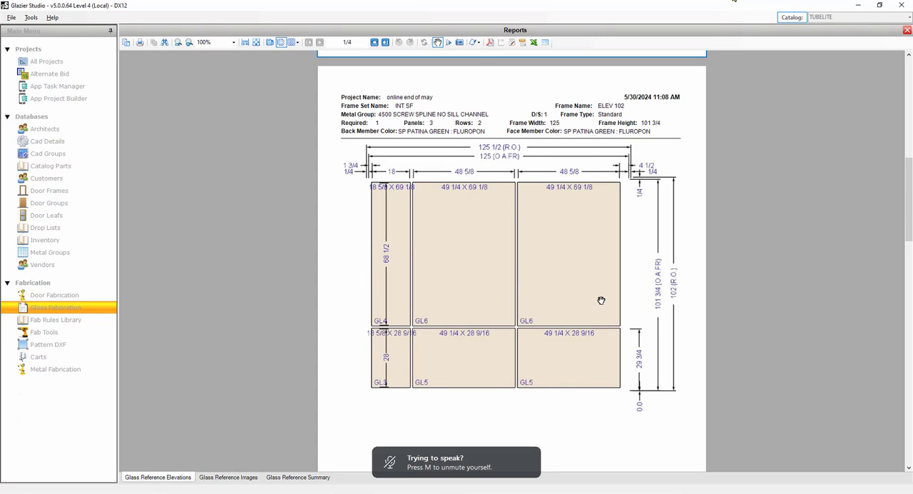
{"action": "scroll", "coordinate": [590, 343], "scroll_direction": "down", "scroll_amount": 7}
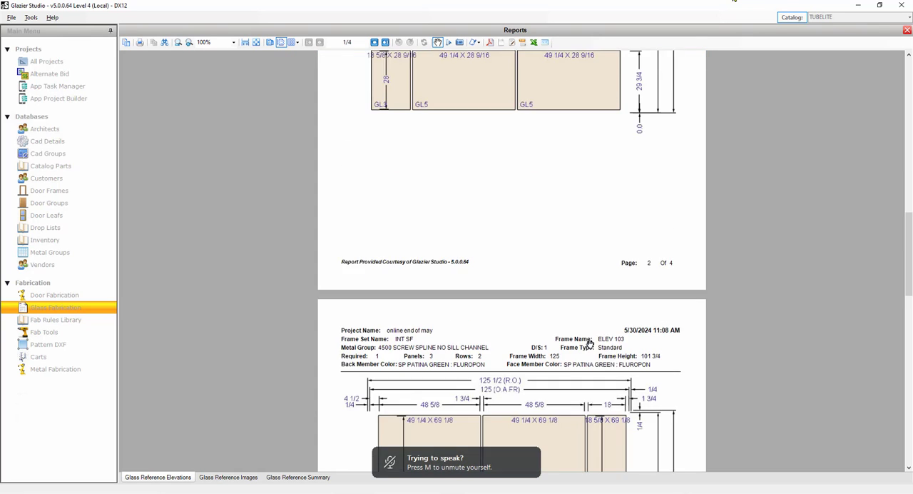
{"action": "scroll", "coordinate": [591, 343], "scroll_direction": "down", "scroll_amount": 6}
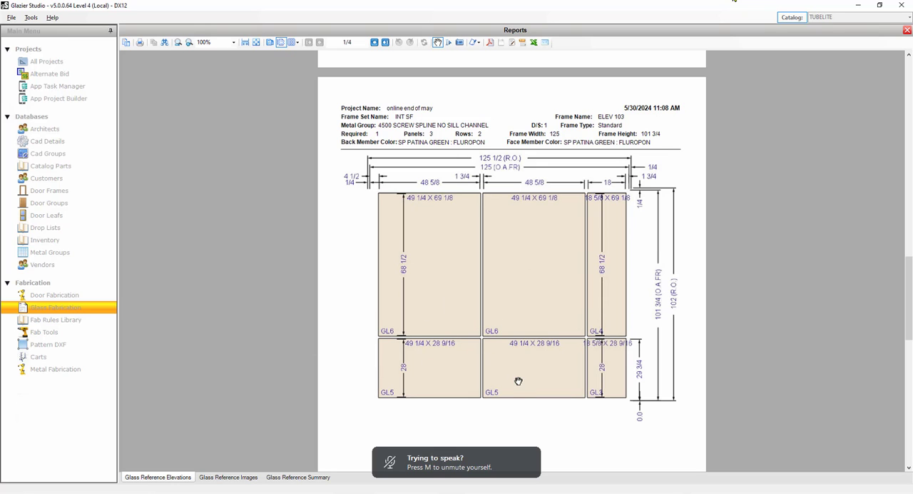
{"action": "scroll", "coordinate": [517, 380], "scroll_direction": "down", "scroll_amount": 5}
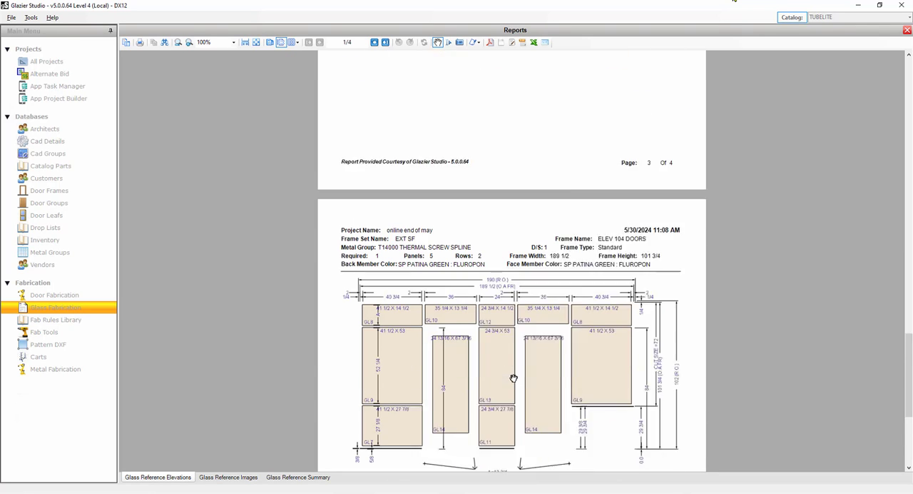
{"action": "scroll", "coordinate": [514, 378], "scroll_direction": "down", "scroll_amount": 3}
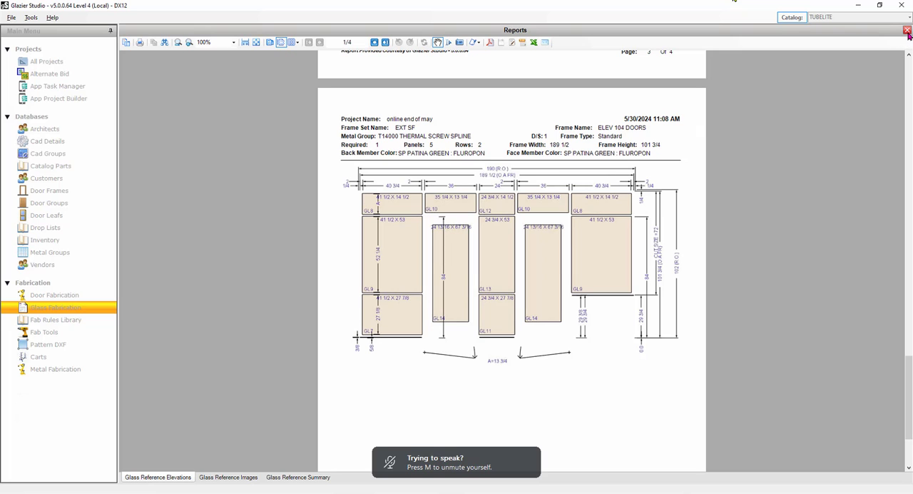
View the Glass Reference Images and Glass Reference Summary reports, and close the Glass Fabrication reports.
{"action": "left_click", "coordinate": [227, 477]}
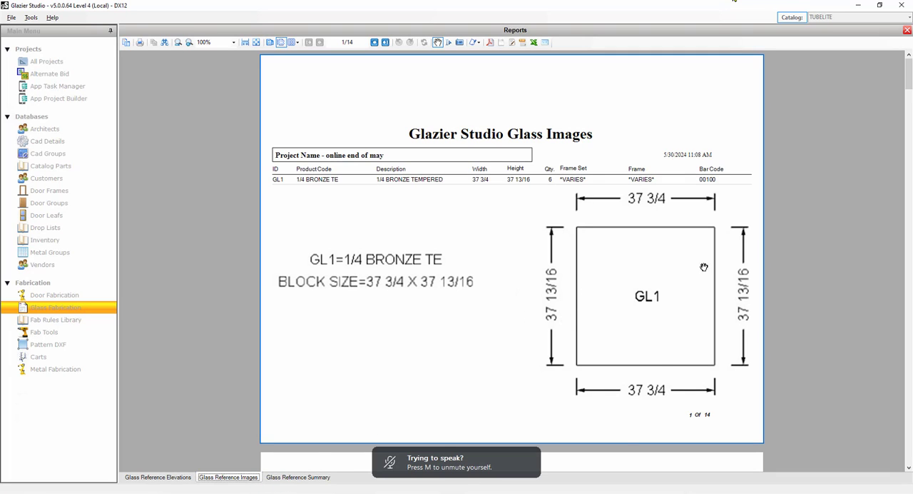
{"action": "left_click", "coordinate": [309, 477]}
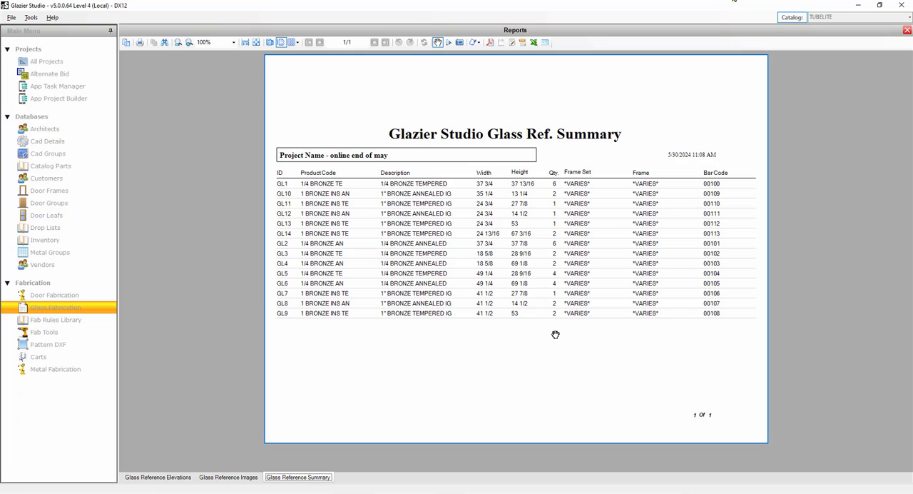
{"action": "left_click", "coordinate": [908, 31]}
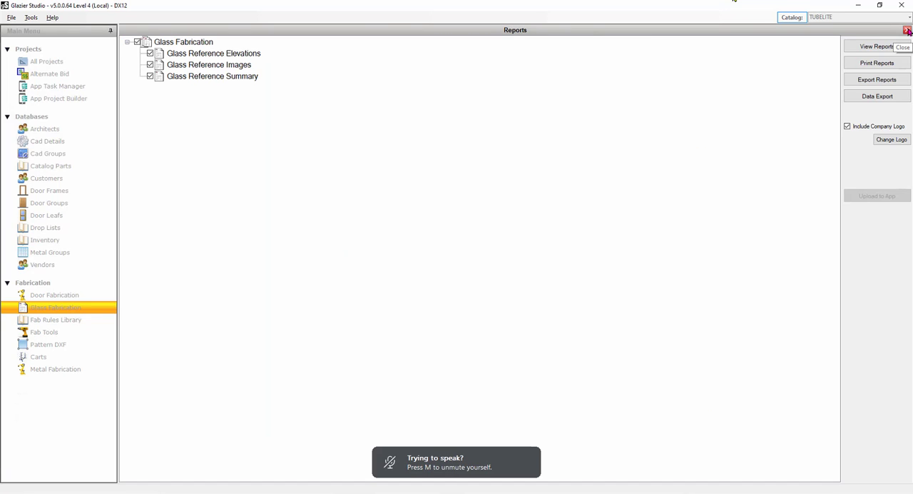
{"action": "left_click", "coordinate": [908, 30]}
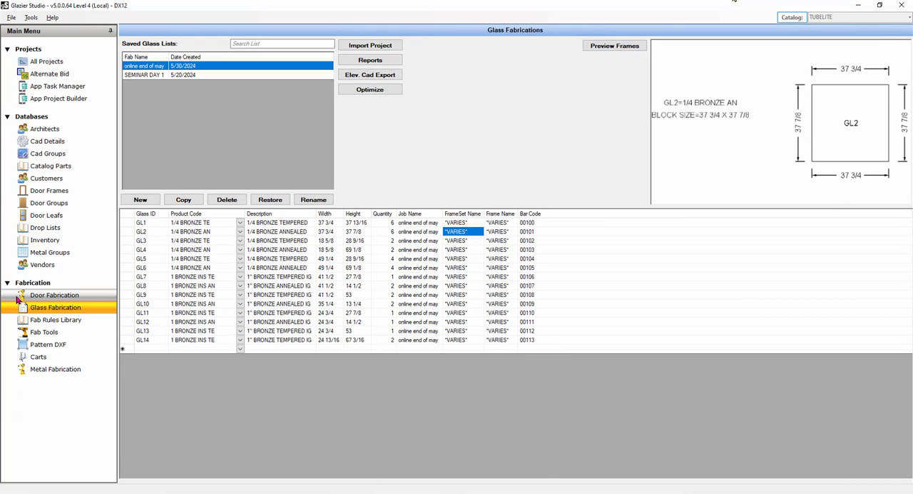
Search the TUBELITE catalog parts for "1" and view the details of the 1 SC BRZ INS AN and TE glass parts.
{"action": "left_click", "coordinate": [48, 167]}
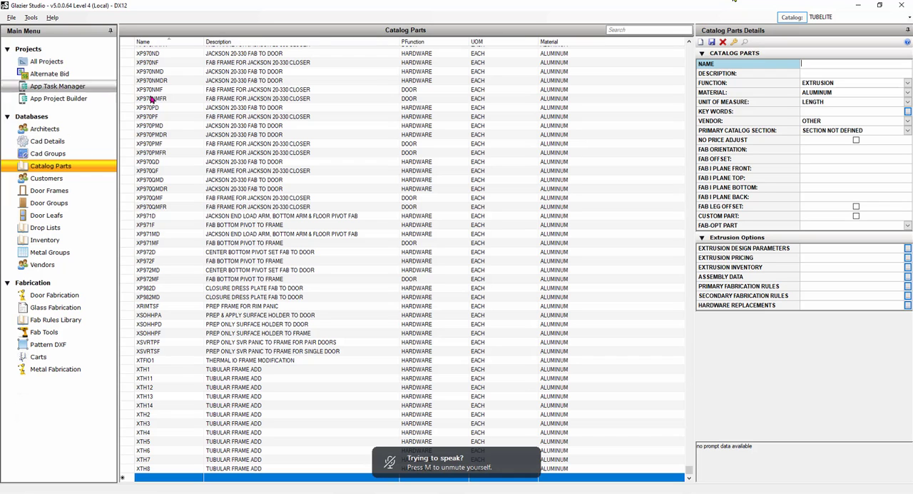
{"action": "left_click", "coordinate": [621, 28]}
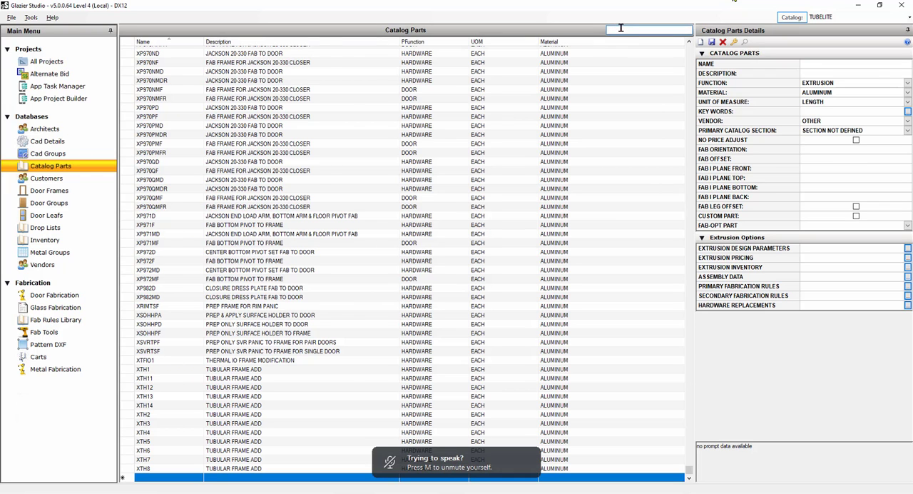
{"action": "type", "text": "1"}
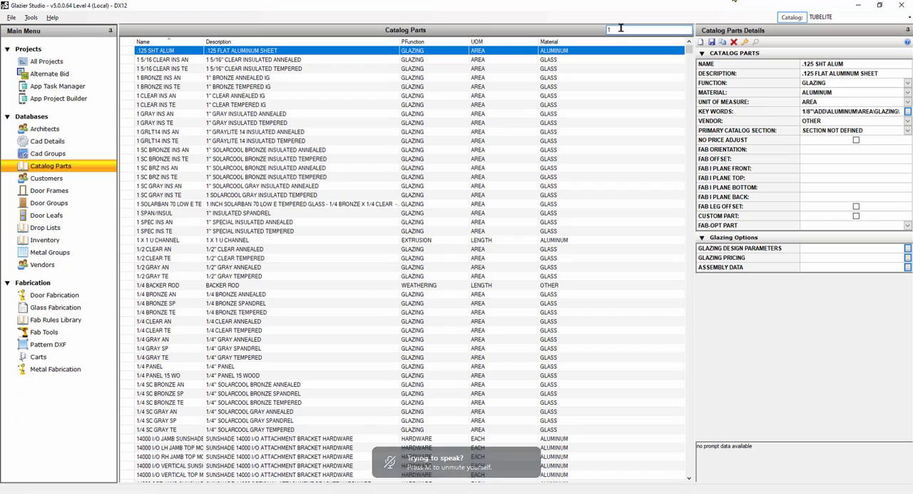
{"action": "left_click", "coordinate": [158, 169]}
{"action": "left_click", "coordinate": [159, 178]}
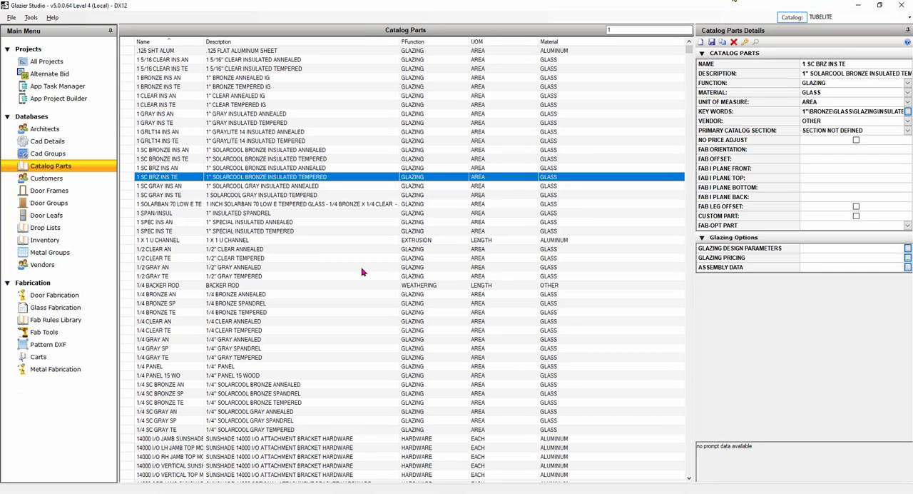
View the 1 CLEAR INS TE and 1 SOLARBAN 70 LOW E TE - ORANGE parts, widening the Description column to read the full text.
{"action": "left_click", "coordinate": [166, 106]}
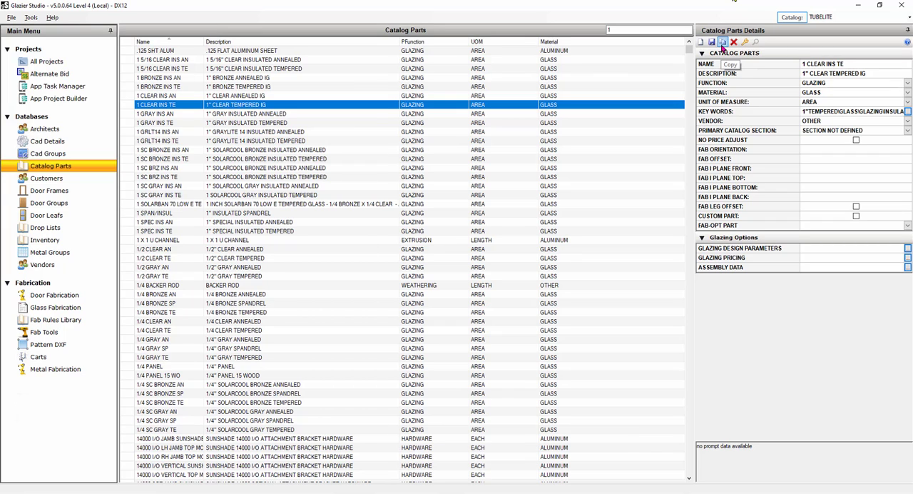
{"action": "left_click", "coordinate": [181, 205]}
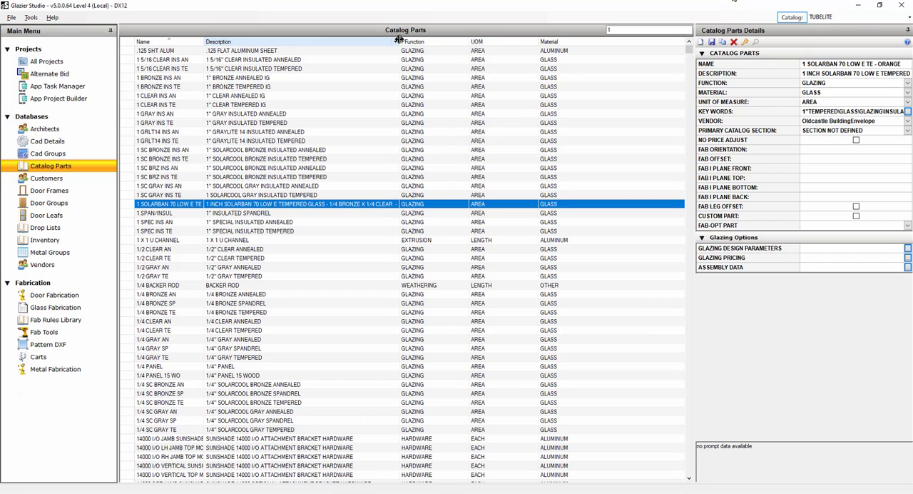
{"action": "left_click_drag", "start_coordinate": [399, 41], "coordinate": [641, 48]}
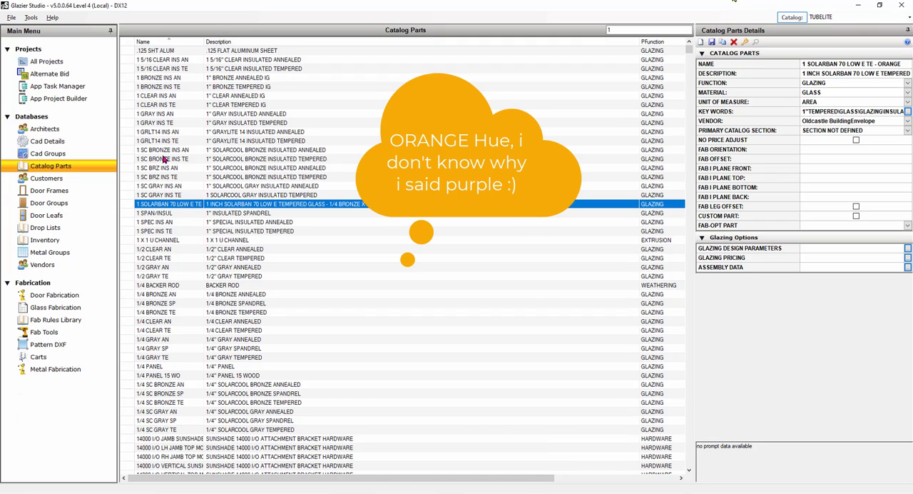
Compare the details of the 1-inch bronze, clear and gray insulated glass parts in the catalog.
{"action": "left_click", "coordinate": [165, 78]}
{"action": "left_click", "coordinate": [167, 96]}
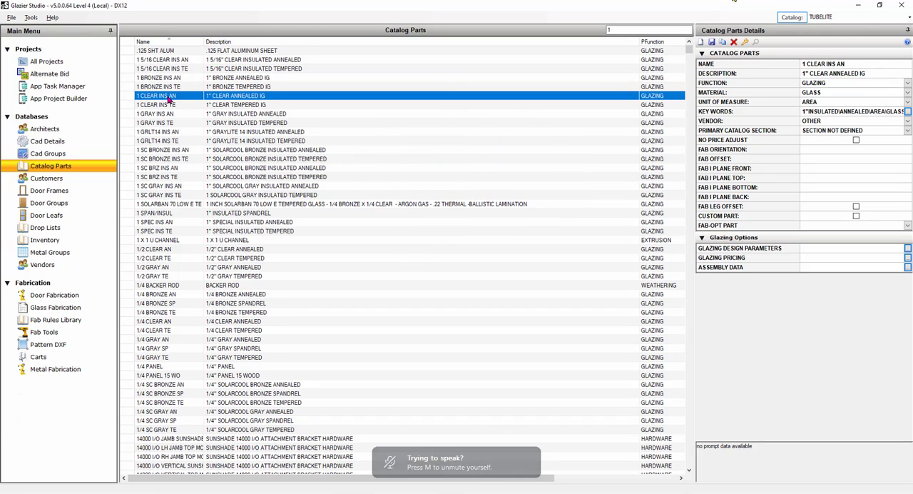
{"action": "left_click", "coordinate": [164, 105]}
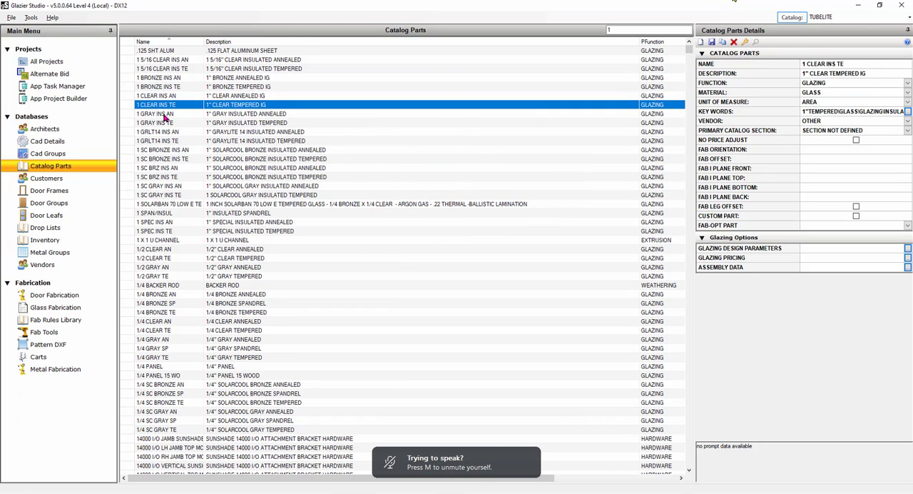
{"action": "left_click", "coordinate": [164, 114]}
{"action": "left_click", "coordinate": [166, 123]}
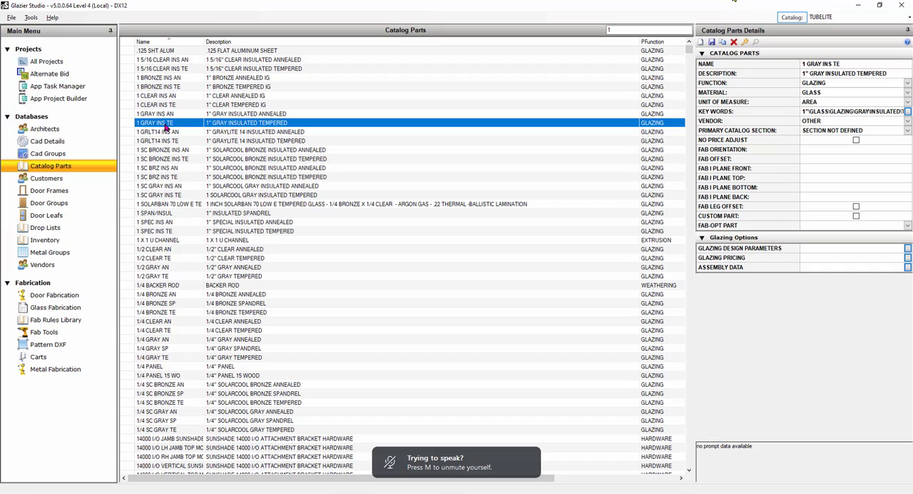
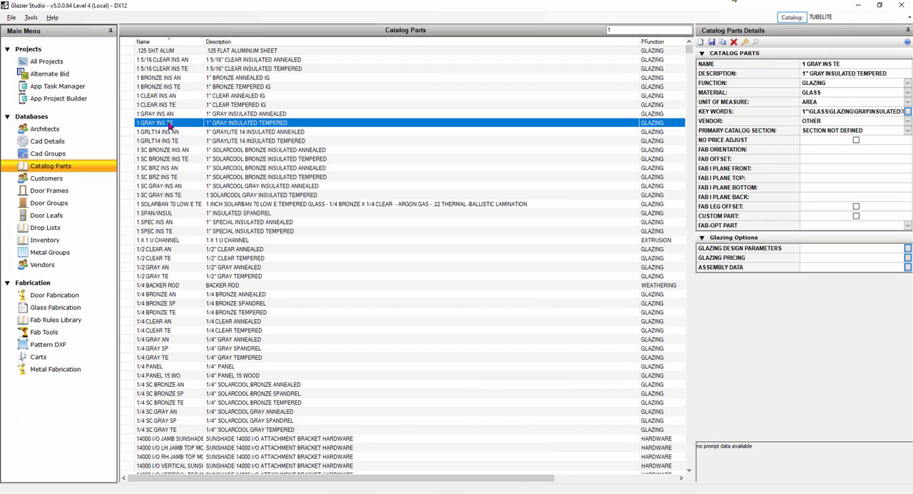
Copy the 1 SOLARBAN 70 LOW E TE - ORANGE part and name the copy 1 SOLARBAN 90 LOW E TE - ORANGE.
{"action": "left_click", "coordinate": [169, 205]}
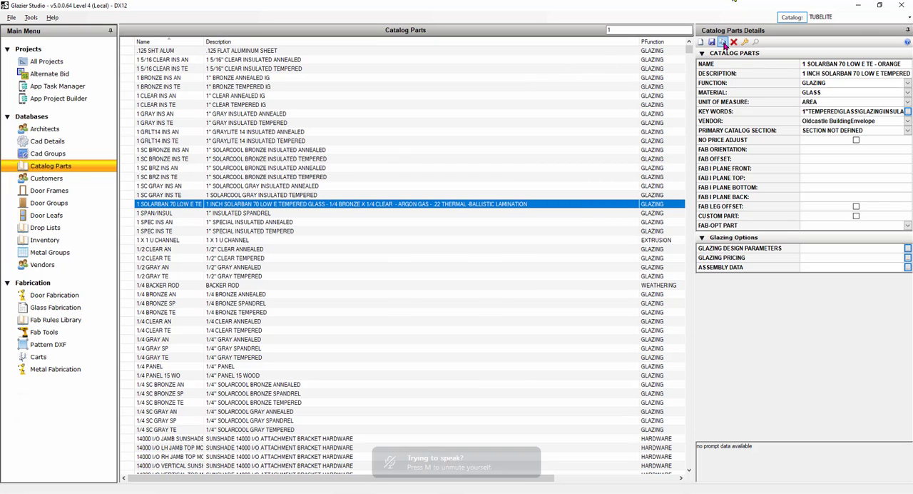
{"action": "left_click", "coordinate": [723, 43]}
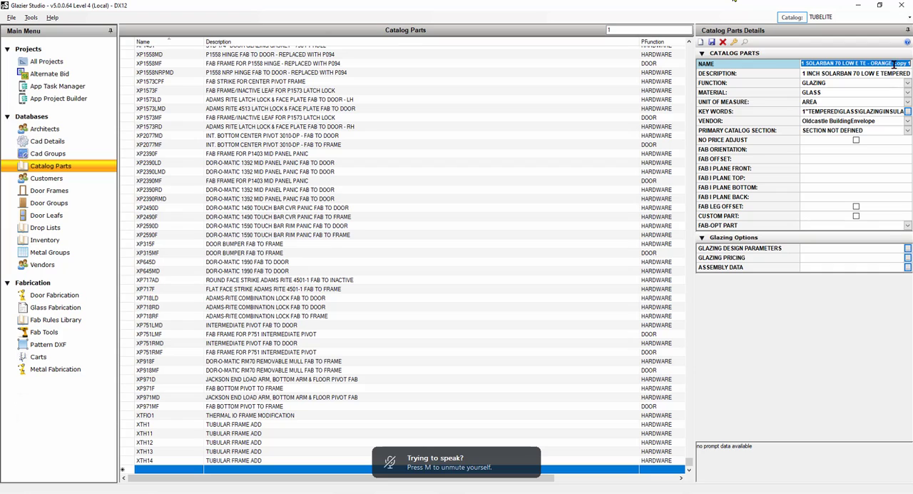
{"action": "left_click", "coordinate": [842, 64]}
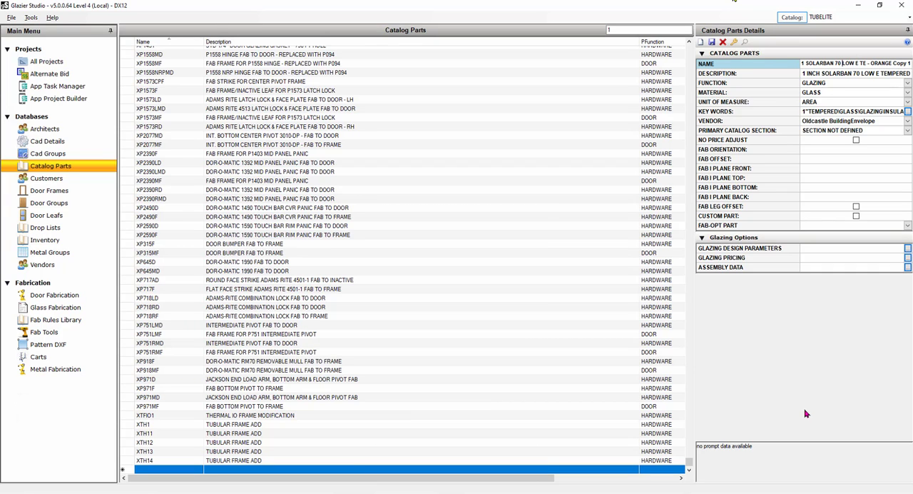
{"action": "key", "text": "BackSpace"}
{"action": "key", "text": "BackSpace"}
{"action": "type", "text": "90"}
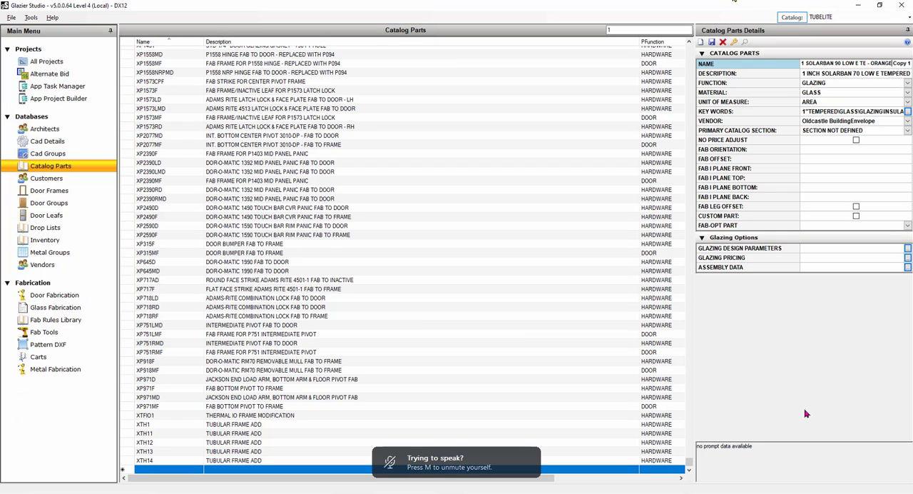
{"action": "key", "text": "BackSpace"}
{"action": "key", "text": "BackSpace"}
{"action": "key", "text": "BackSpace"}
{"action": "key", "text": "BackSpace"}
{"action": "key", "text": "BackSpace"}
{"action": "key", "text": "BackSpace"}
{"action": "key", "text": "BackSpace"}
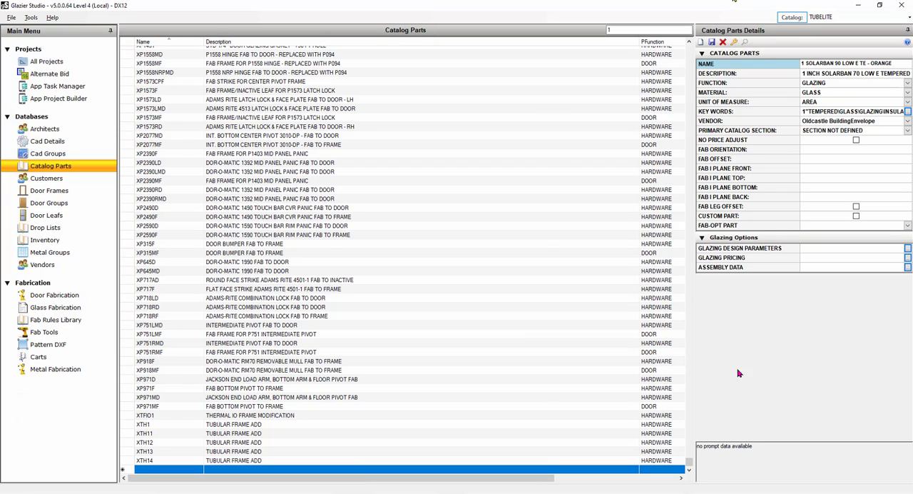
Change the Solarban number in the copied glass part's description to 90.
{"action": "left_click", "coordinate": [858, 76]}
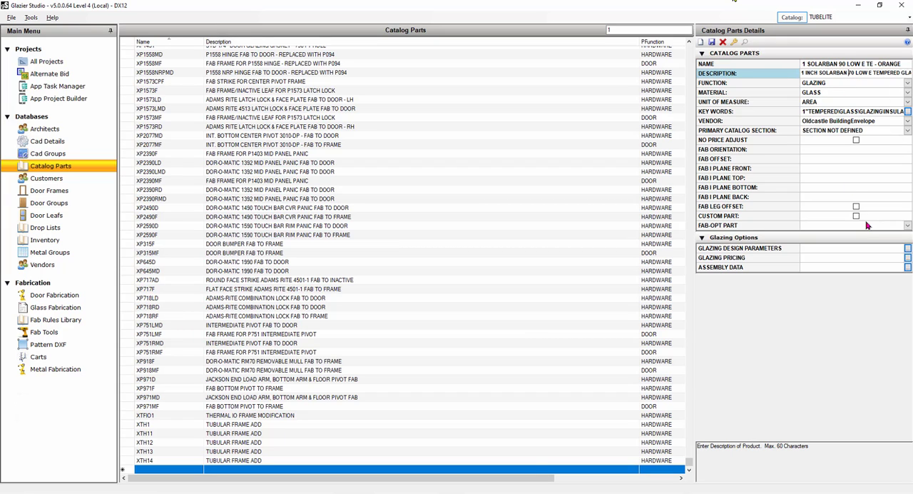
{"action": "key", "text": "BackSpace"}
{"action": "key", "text": "BackSpace"}
{"action": "key", "text": "BackSpace"}
{"action": "type", "text": "90"}
Review and accept the copied glass part's glazing design parameters, and save the part.
{"action": "double_click", "coordinate": [781, 252]}
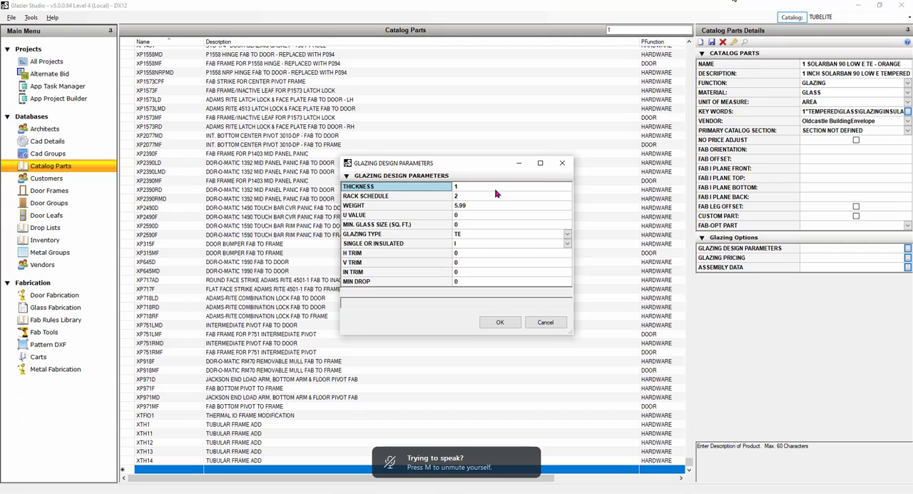
{"action": "left_click", "coordinate": [502, 322]}
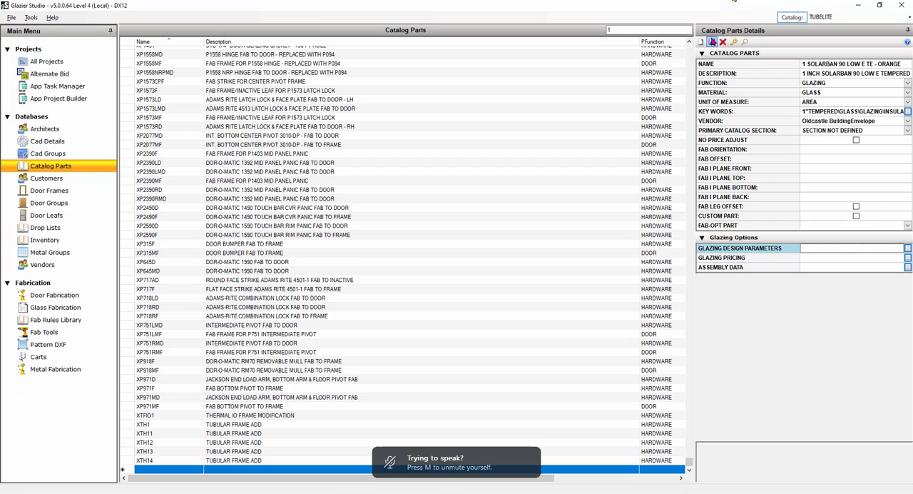
{"action": "left_click", "coordinate": [711, 41]}
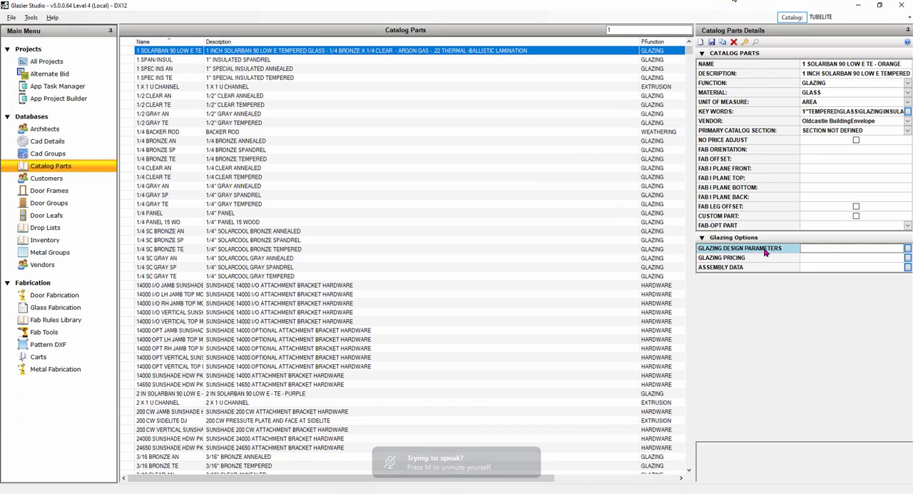
View the glazing design parameters and glazing pricing of the 1 SOLARBAN 90 LOW E TE - ORANGE part.
{"action": "double_click", "coordinate": [765, 250]}
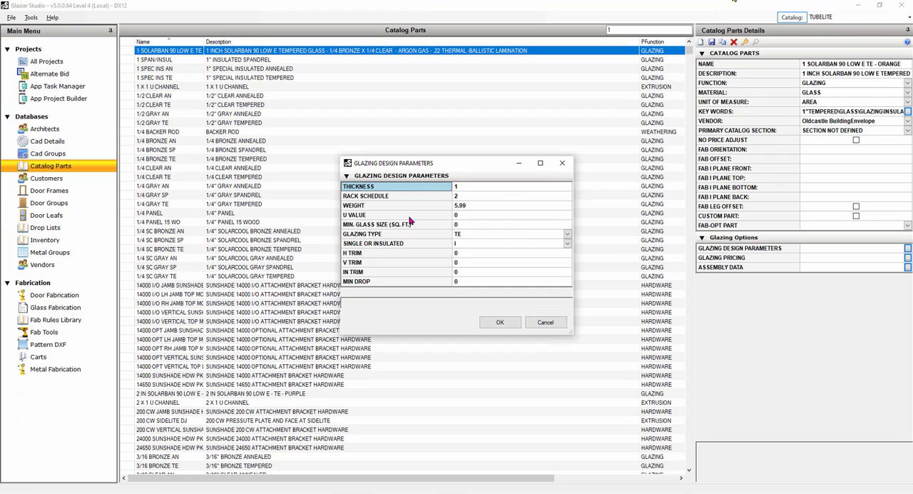
{"action": "left_click", "coordinate": [562, 163]}
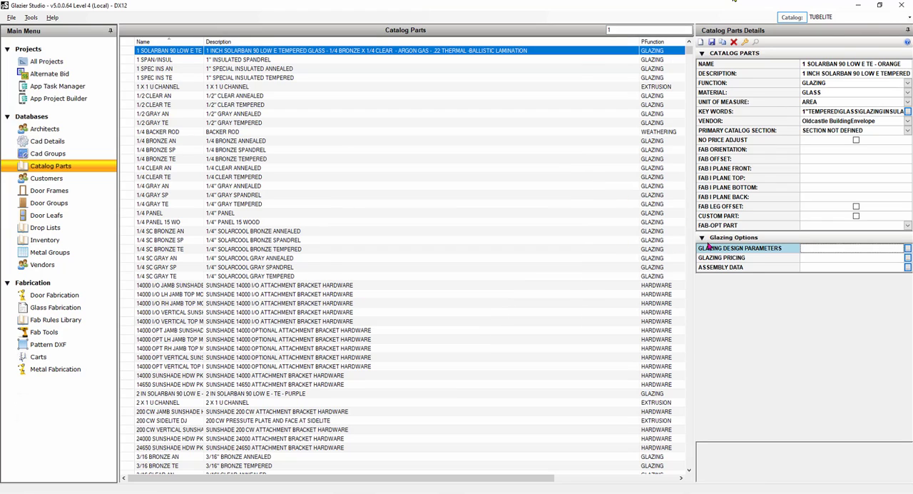
{"action": "double_click", "coordinate": [758, 258]}
{"action": "left_click", "coordinate": [475, 229]}
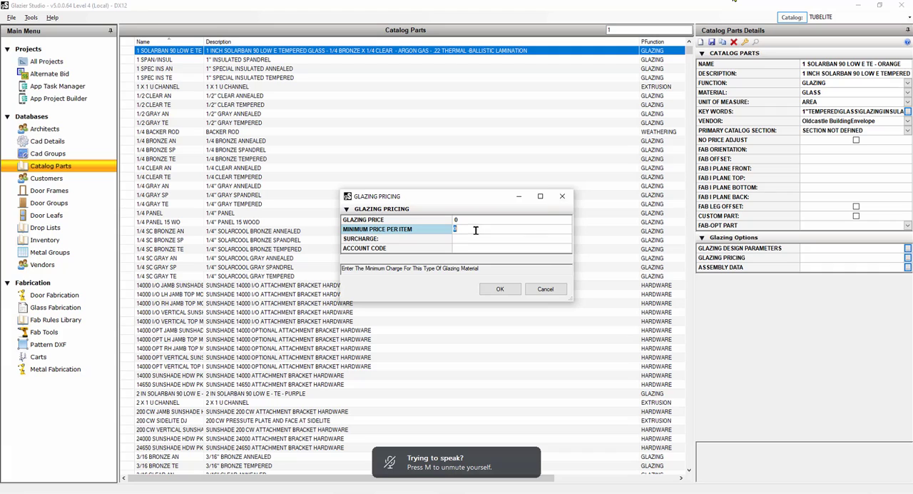
{"action": "left_click", "coordinate": [562, 195]}
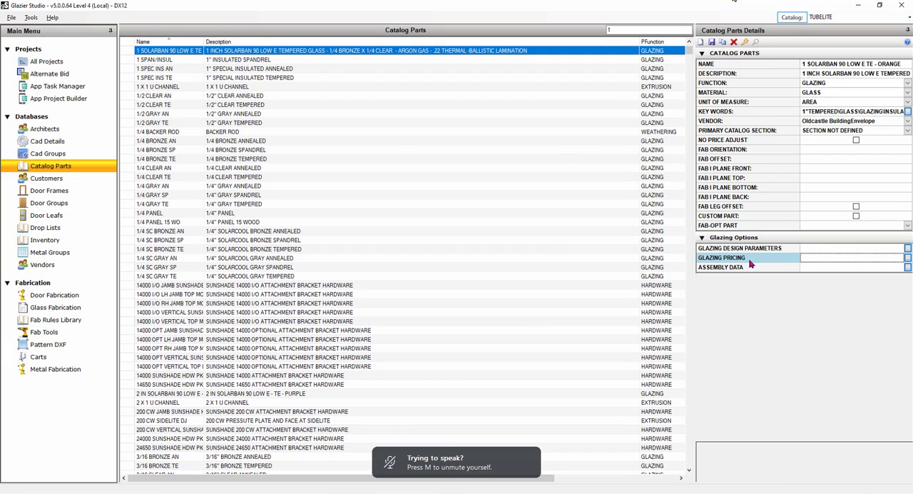
Choose Oldcastle BuildingEnvelope as the vendor of the Solarban 90 glass part and save it.
{"action": "left_click", "coordinate": [909, 124]}
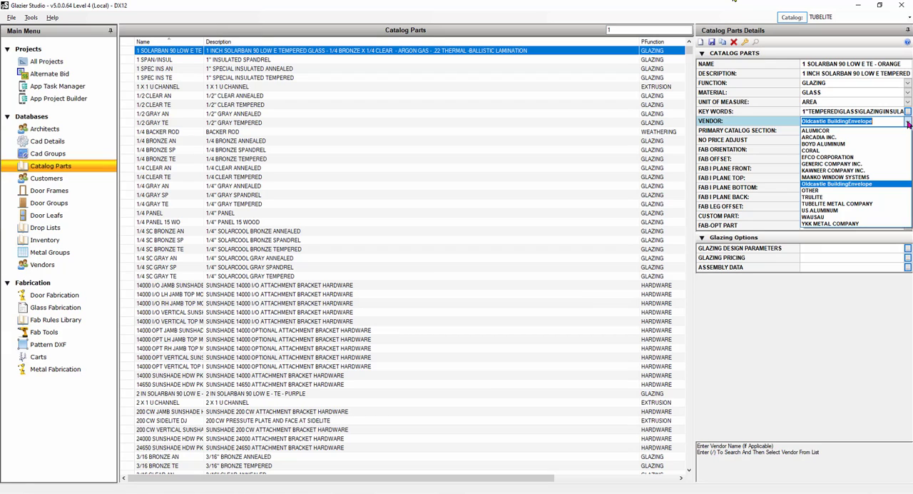
{"action": "left_click", "coordinate": [821, 183]}
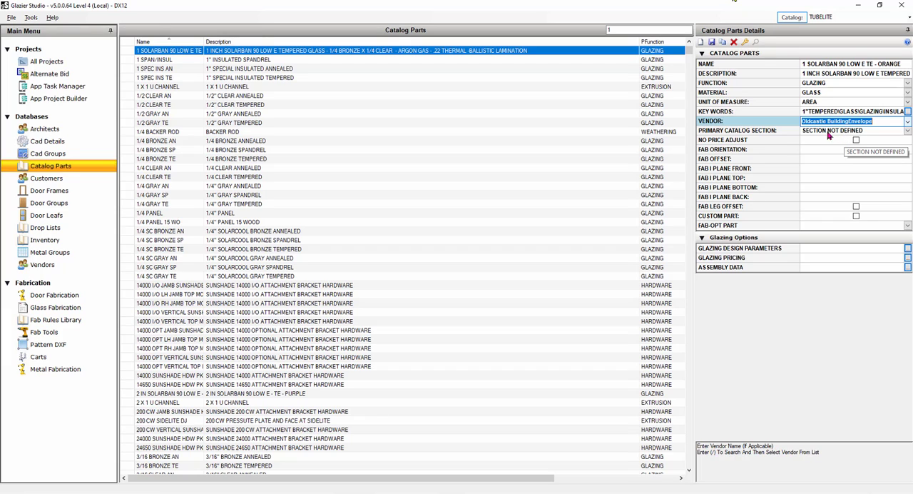
{"action": "left_click", "coordinate": [712, 43]}
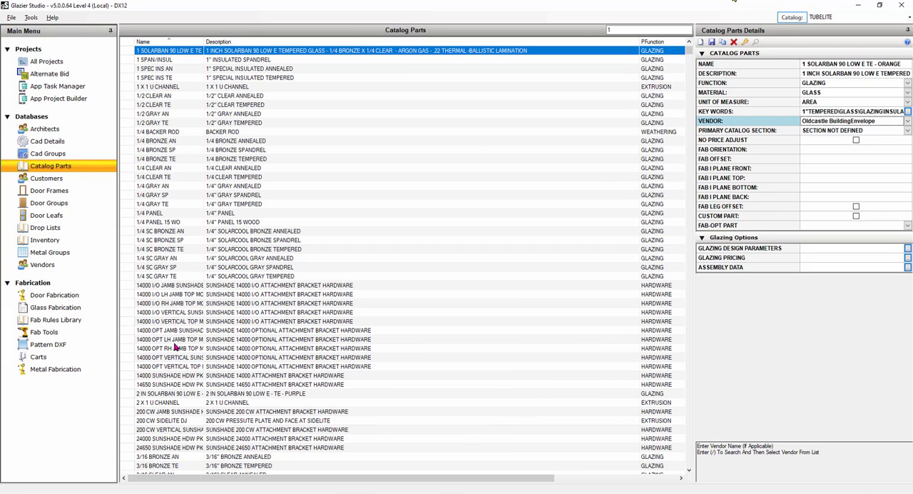
Search the catalog parts for "SI" and select the SILICONE sealant part.
{"action": "left_click", "coordinate": [642, 30]}
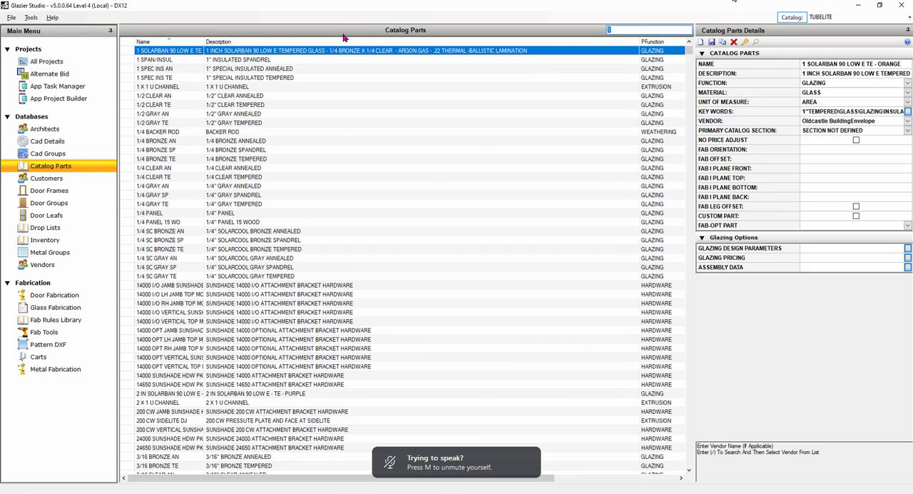
{"action": "type", "text": "SI"}
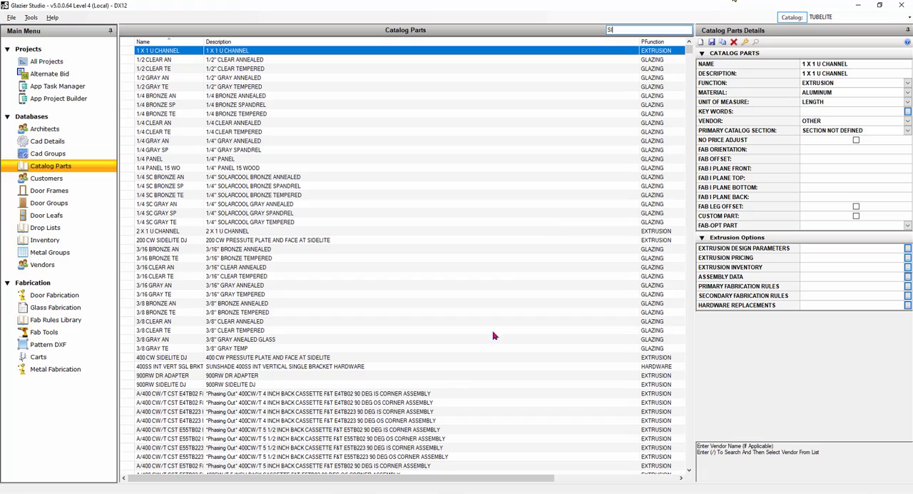
{"action": "left_click", "coordinate": [270, 422]}
{"action": "scroll", "coordinate": [499, 385], "scroll_direction": "down", "scroll_amount": 6}
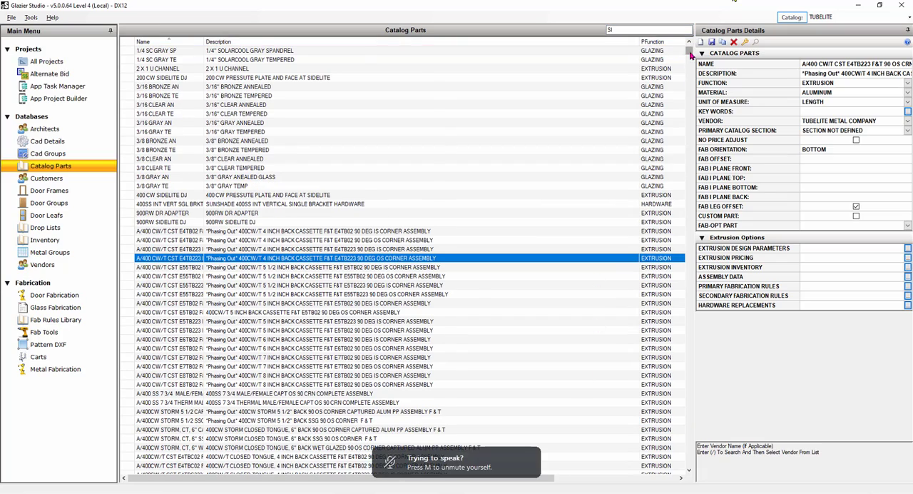
{"action": "scroll", "coordinate": [660, 337], "scroll_direction": "down", "scroll_amount": 15}
{"action": "scroll", "coordinate": [660, 337], "scroll_direction": "down", "scroll_amount": 20}
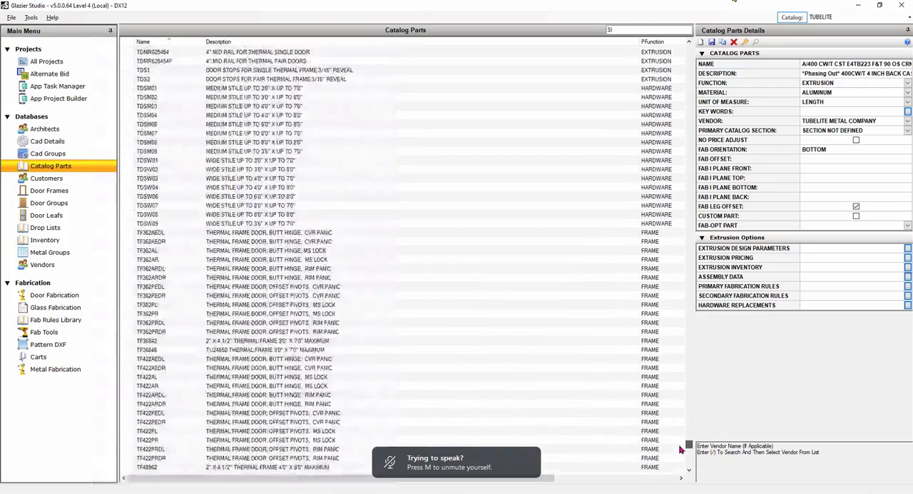
{"action": "left_click_drag", "start_coordinate": [684, 450], "coordinate": [689, 429]}
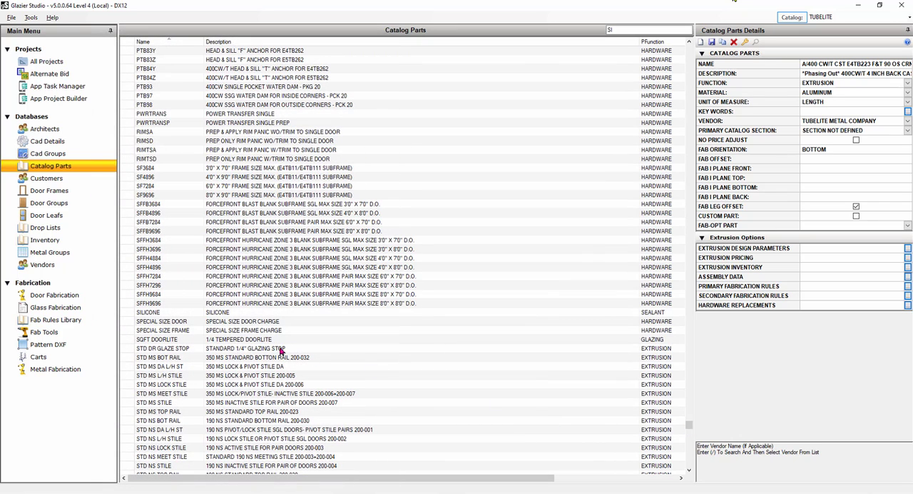
{"action": "left_click", "coordinate": [222, 314]}
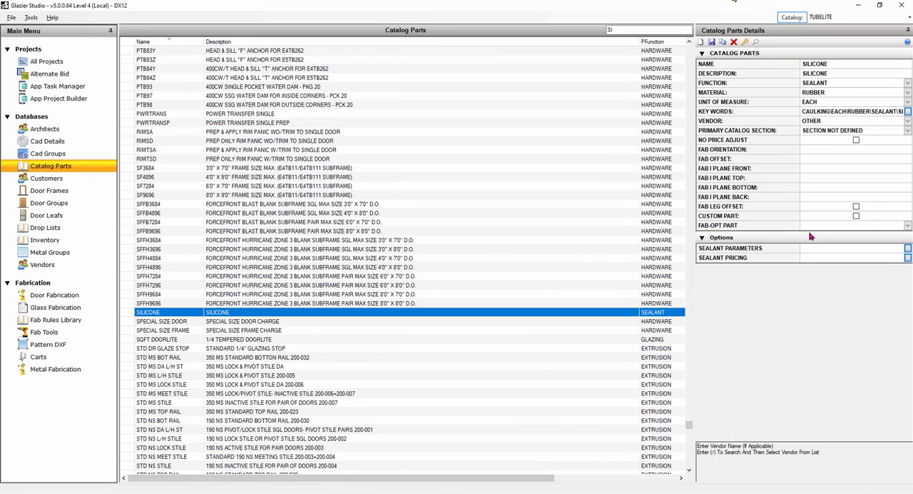
View the SILICONE part's sealant parameters, including the coverage per unit, and close them without changes.
{"action": "double_click", "coordinate": [747, 248]}
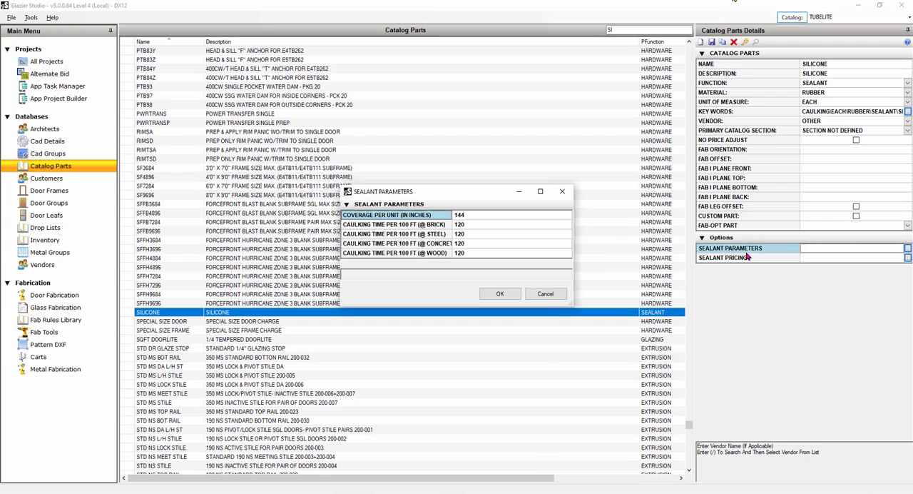
{"action": "left_click", "coordinate": [457, 215]}
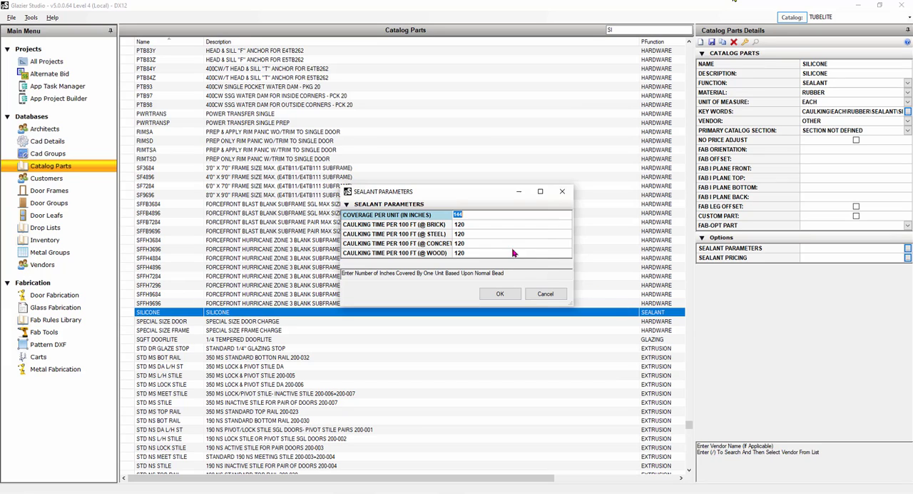
{"action": "left_click", "coordinate": [545, 294]}
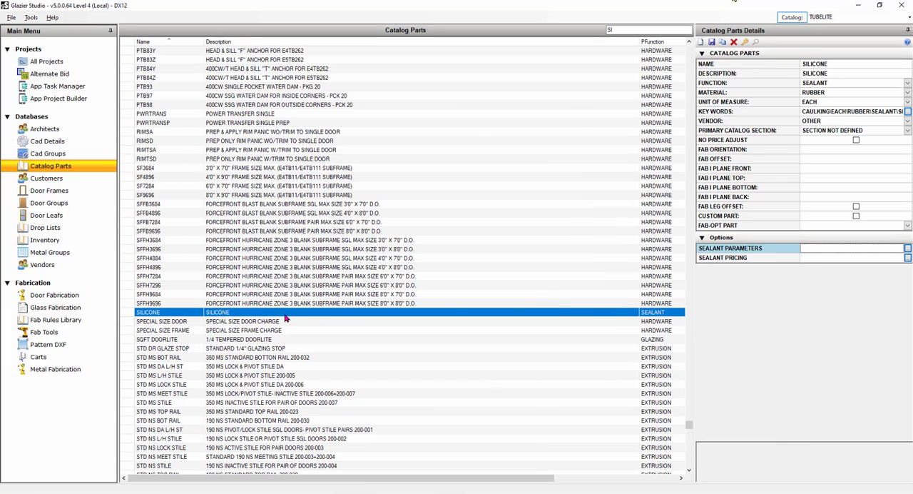
Copy the SILICONE part and name the copy SILICONE 20 OZ SAUSAGE.
{"action": "left_click", "coordinate": [722, 42]}
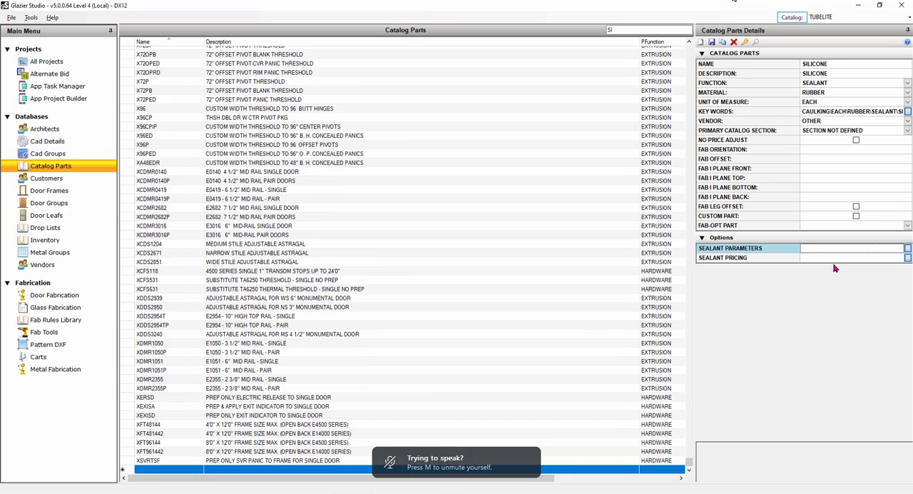
{"action": "left_click", "coordinate": [857, 62]}
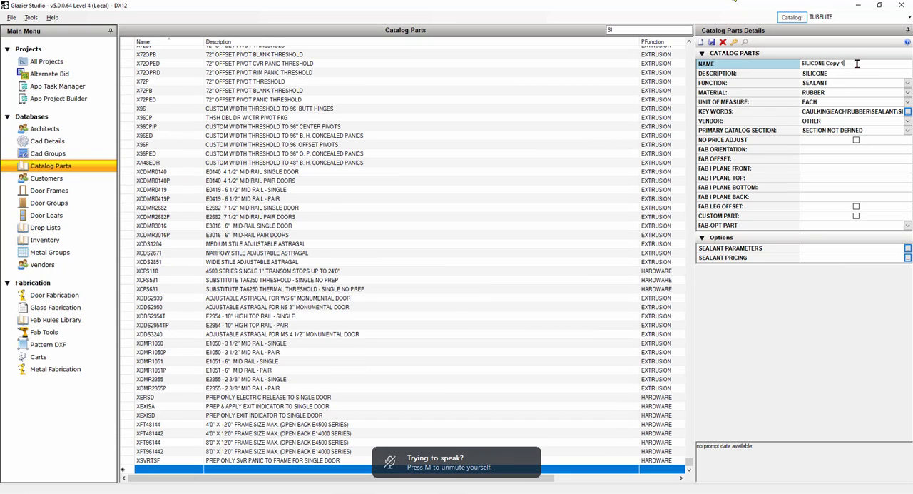
{"action": "key", "text": "BackSpace"}
{"action": "key", "text": "BackSpace"}
{"action": "key", "text": "BackSpace"}
{"action": "key", "text": "BackSpace"}
{"action": "key", "text": "BackSpace"}
{"action": "key", "text": "BackSpace"}
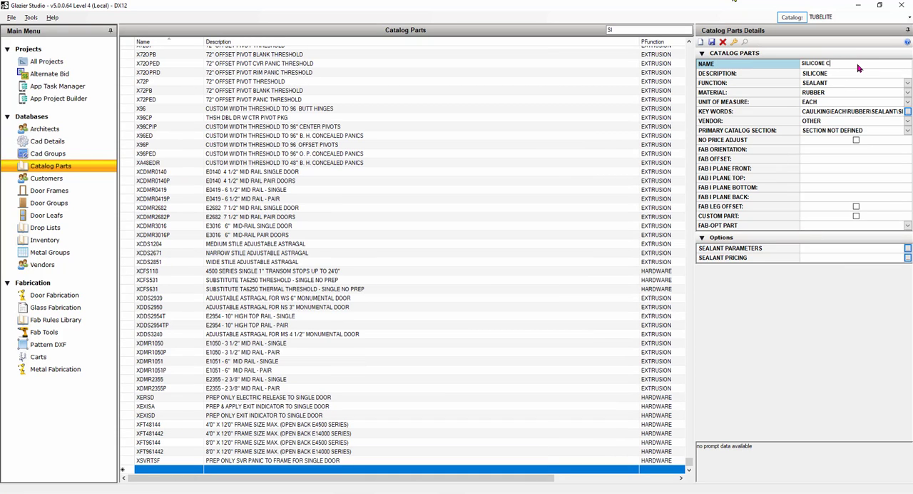
{"action": "type", "text": "20 OZX"}
{"action": "key", "text": "BackSpace"}
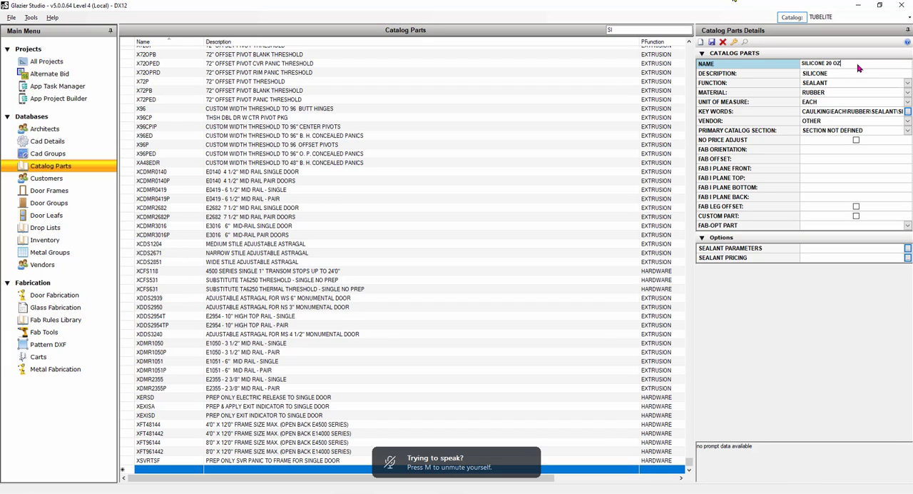
{"action": "type", "text": "SAUSAGE"}
Reuse the new sealant part's name, SILICONE 20 OZ SAUSAGE, as its description.
{"action": "key", "text": "ctrl+a"}
{"action": "key", "text": "ctrl+c"}
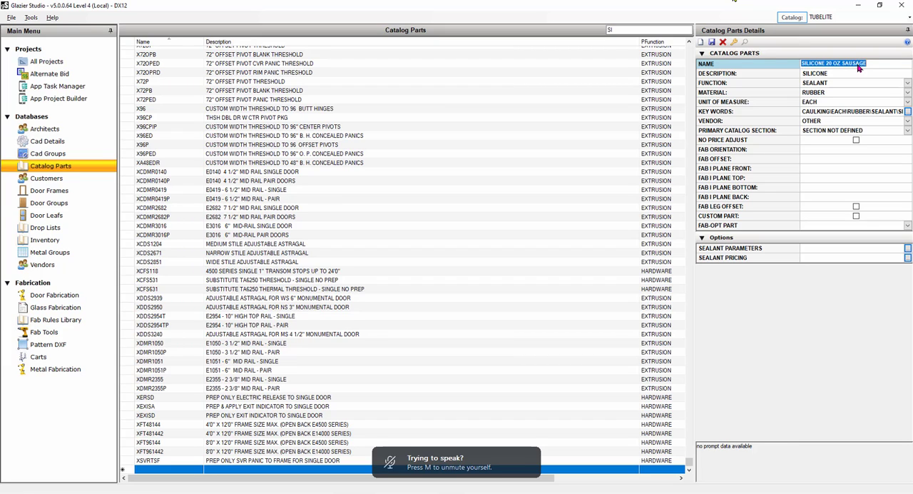
{"action": "key", "text": "Tab"}
{"action": "key", "text": "ctrl+v"}
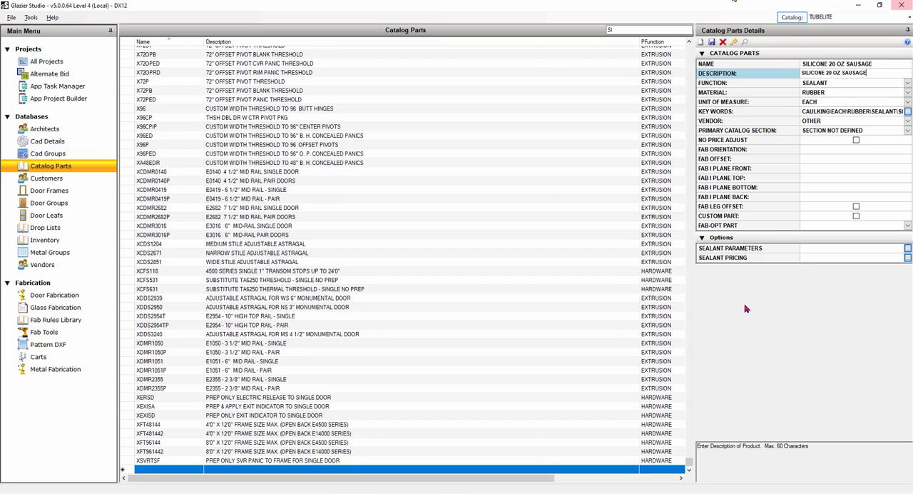
Set the new sealant's coverage per unit to 420 inches and save the part.
{"action": "double_click", "coordinate": [781, 247]}
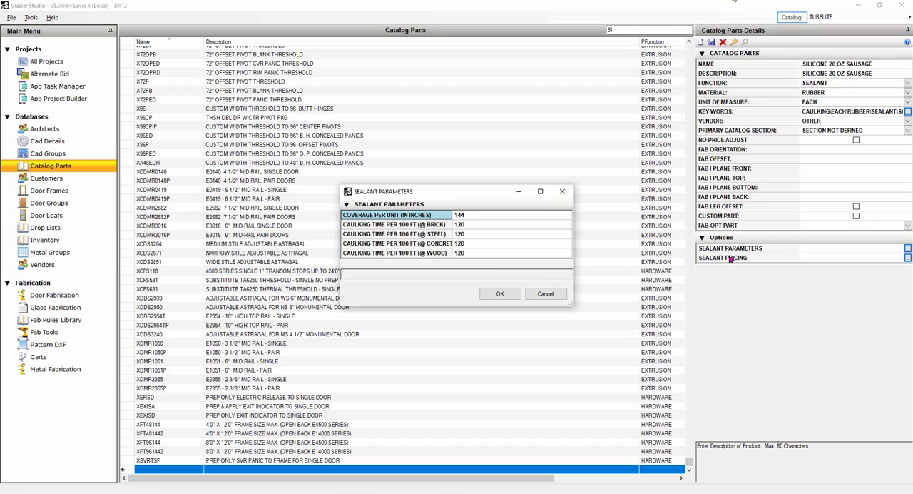
{"action": "left_click", "coordinate": [479, 215]}
{"action": "type", "text": "420"}
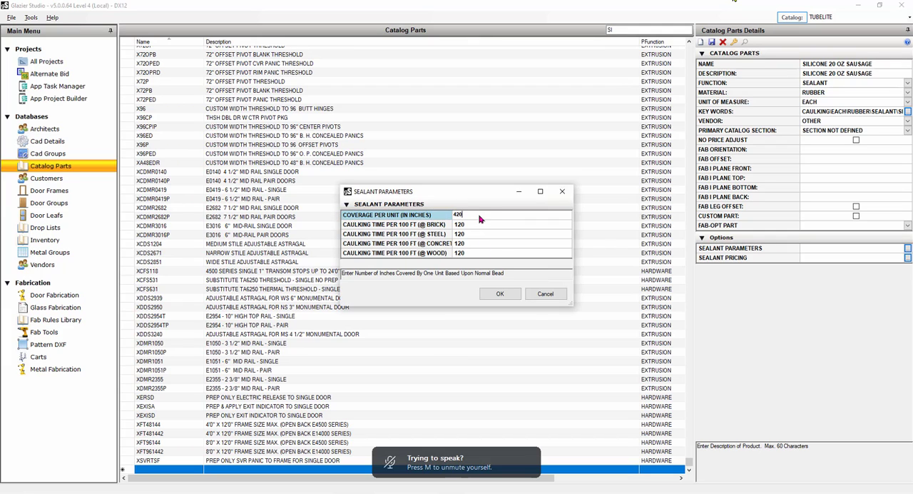
{"action": "left_click", "coordinate": [500, 293]}
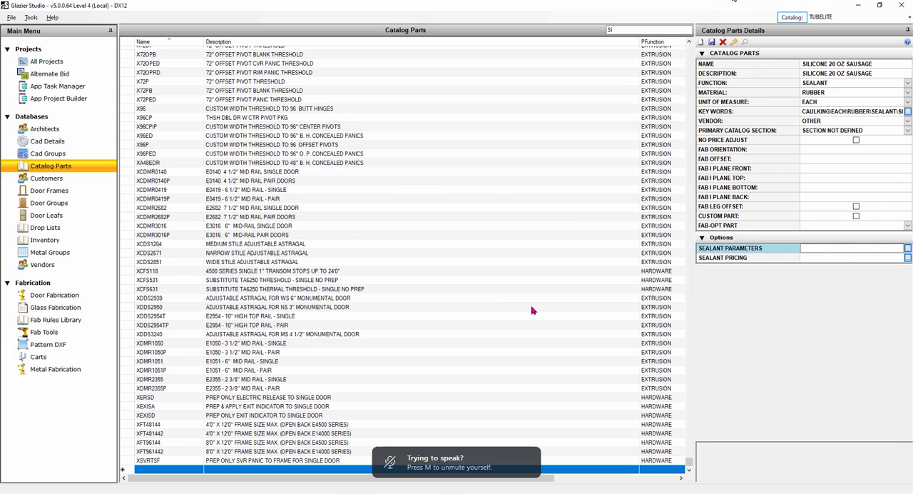
{"action": "left_click", "coordinate": [712, 42]}
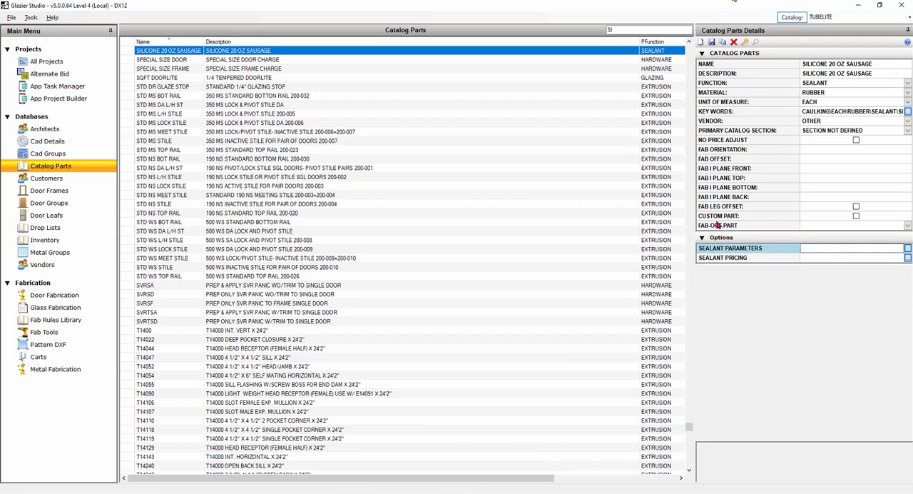
Set the SILICONE 20 OZ SAUSAGE part's 0R MILL unit price to 18 in its sealant pricing.
{"action": "double_click", "coordinate": [728, 258]}
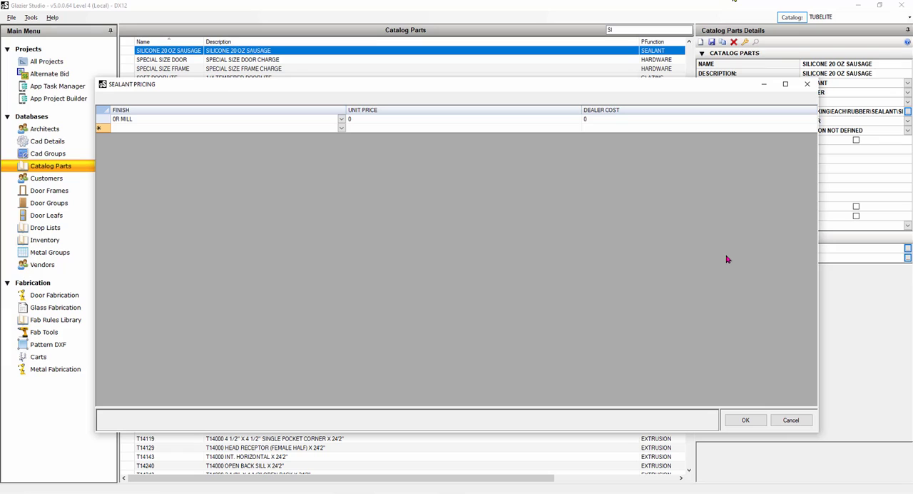
{"action": "left_click", "coordinate": [378, 120]}
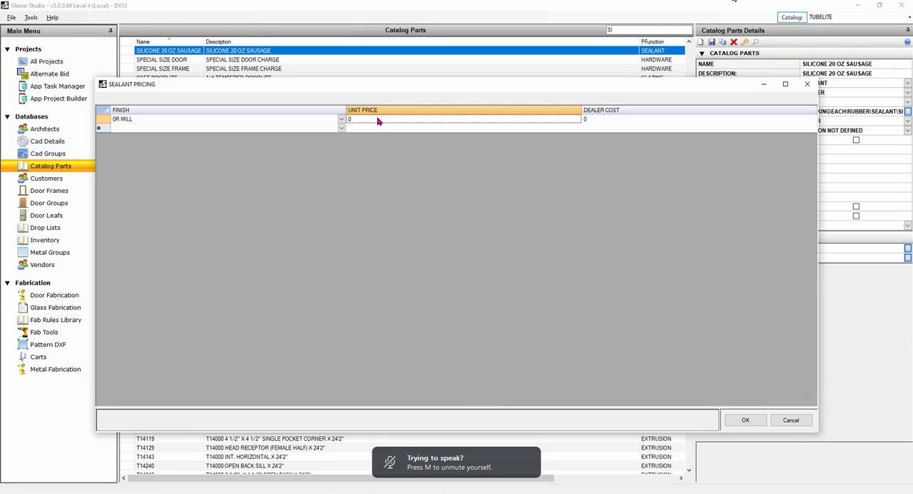
{"action": "type", "text": "18"}
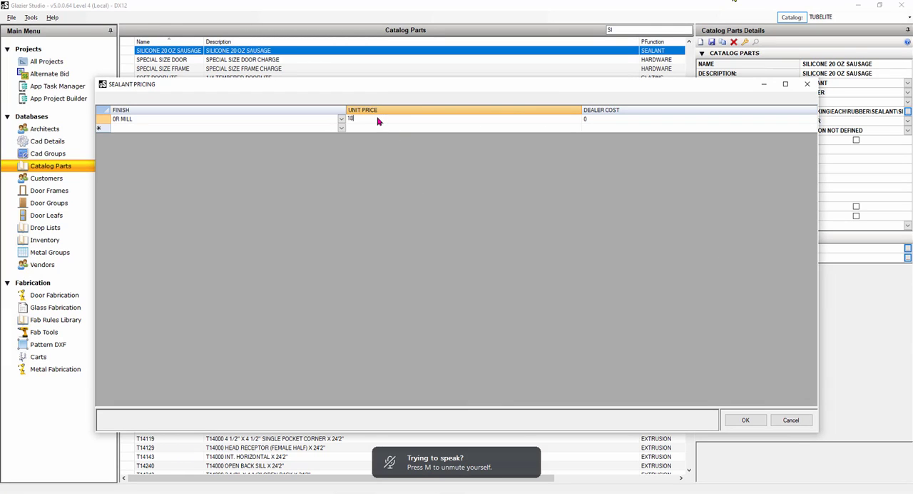
{"action": "left_click", "coordinate": [745, 421]}
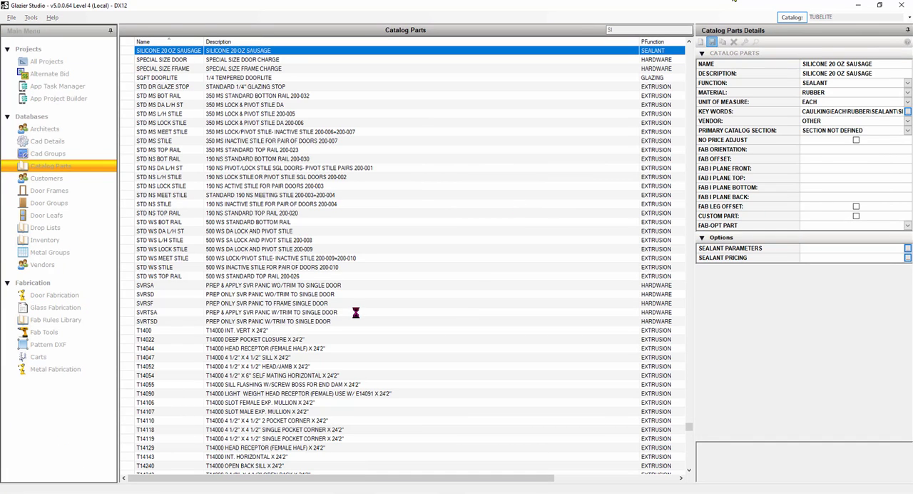
Copy the original SILICONE part and name the copy SILICONE PER FT.
{"action": "left_click", "coordinate": [256, 95]}
{"action": "scroll", "coordinate": [156, 173], "scroll_direction": "up", "scroll_amount": 4}
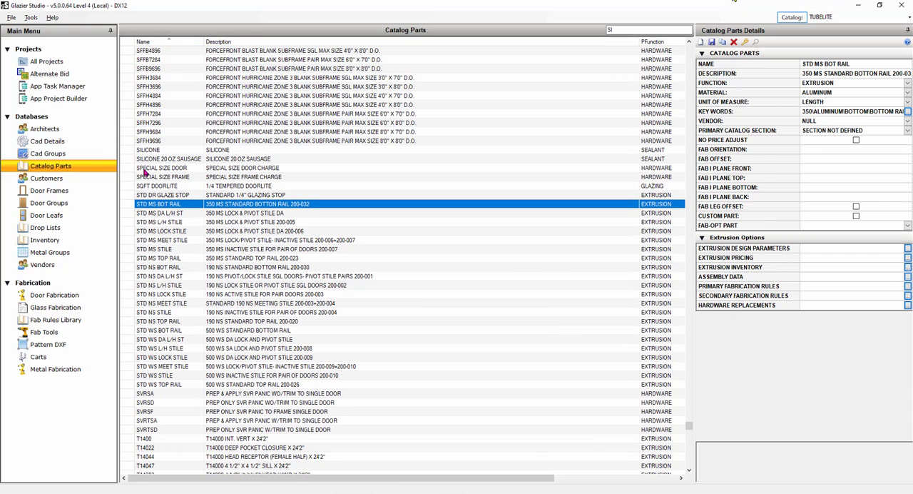
{"action": "left_click", "coordinate": [153, 150]}
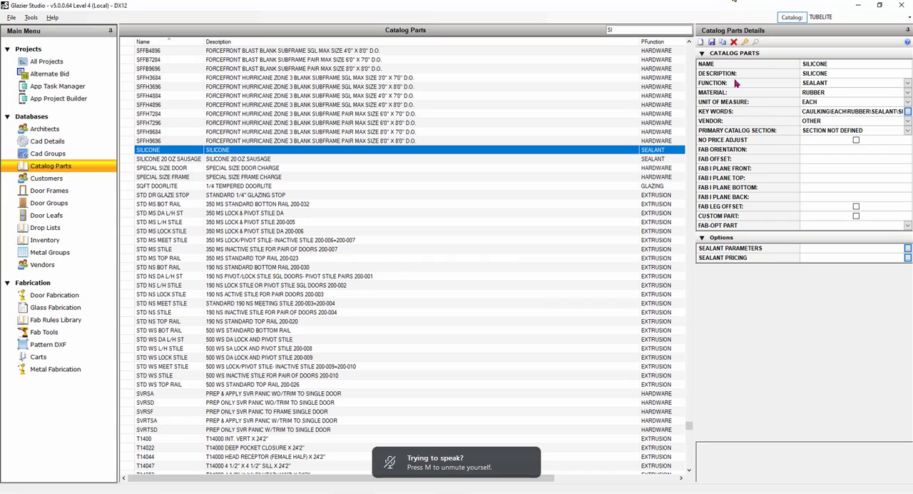
{"action": "left_click", "coordinate": [713, 43]}
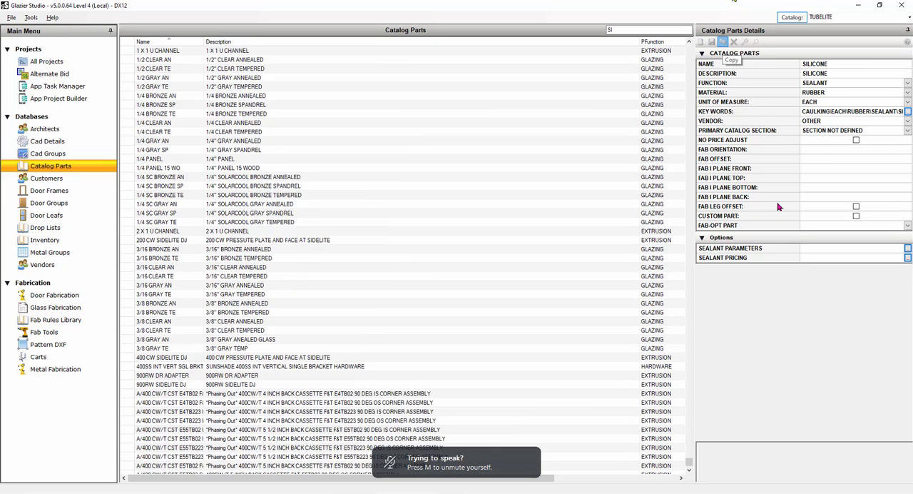
{"action": "left_click_drag", "start_coordinate": [825, 64], "coordinate": [858, 63]}
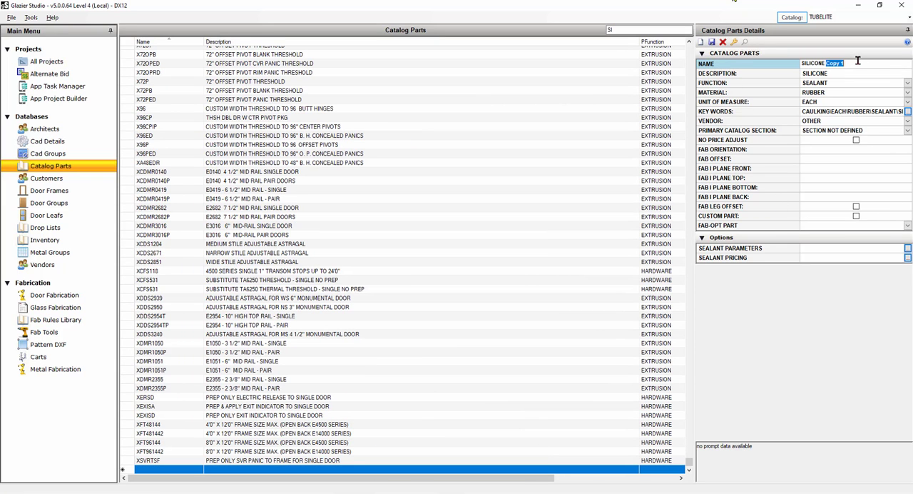
{"action": "type", "text": "PER FT"}
Reuse the copied part's name, SILICONE PER FT, as its description.
{"action": "key", "text": "ctrl+a"}
{"action": "key", "text": "ctrl+c"}
{"action": "key", "text": "Tab"}
{"action": "key", "text": "ctrl+v"}
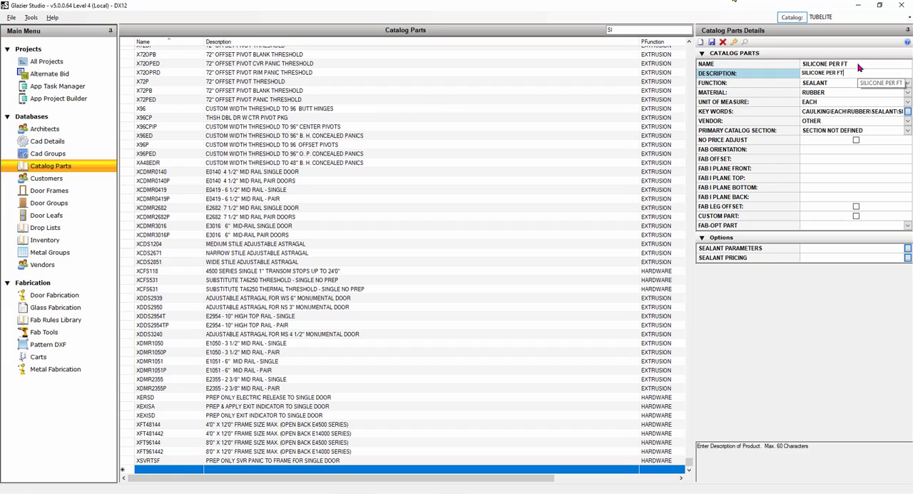
Set the SILICONE PER FT part's coverage per unit to 1 inch in its sealant parameters.
{"action": "left_click", "coordinate": [788, 251]}
{"action": "left_click", "coordinate": [493, 214]}
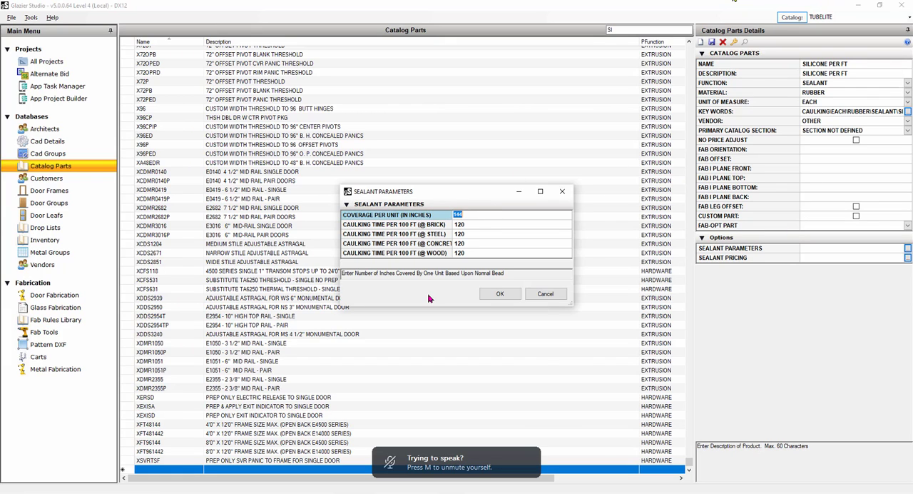
{"action": "type", "text": "12"}
{"action": "left_click", "coordinate": [499, 294]}
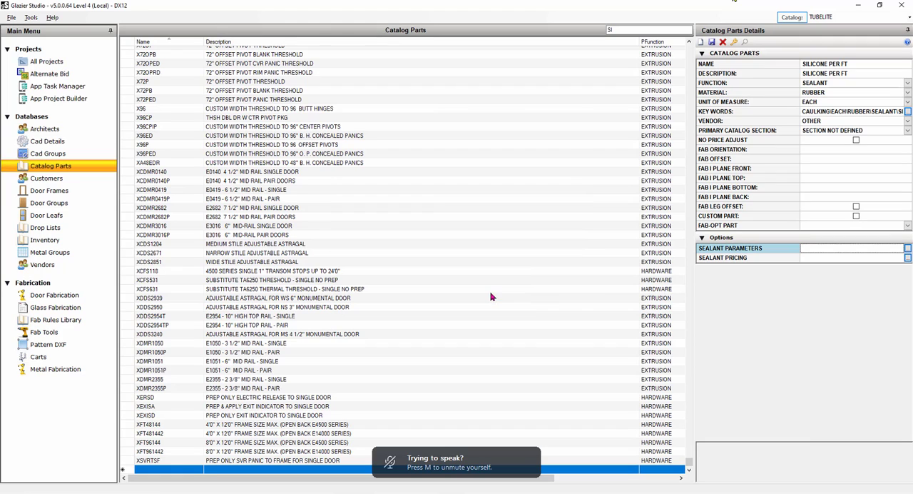
Set the SILICONE PER FT part's 0R MILL unit price to 4.5 and save the part.
{"action": "left_click", "coordinate": [755, 259]}
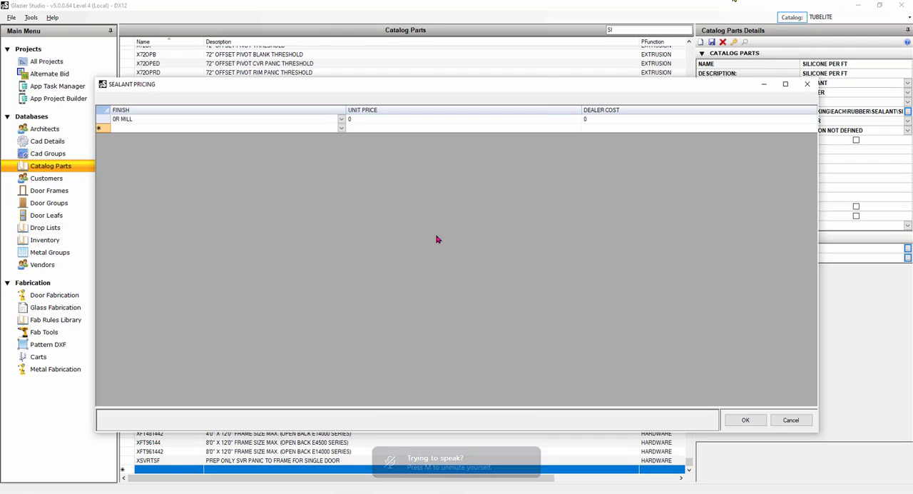
{"action": "left_click", "coordinate": [383, 124]}
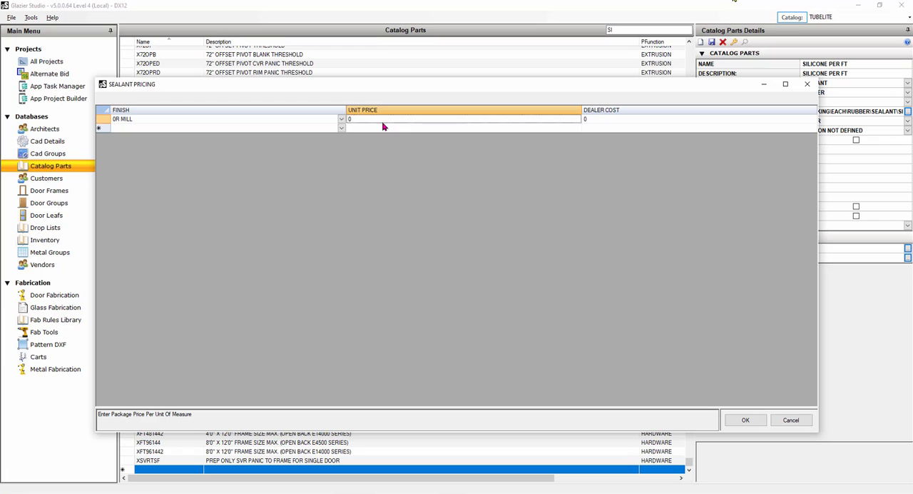
{"action": "type", "text": "4.5"}
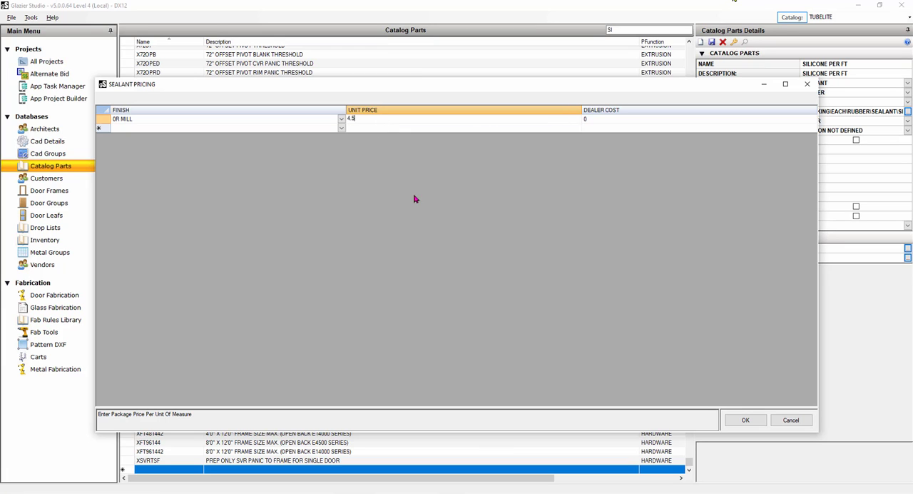
{"action": "left_click", "coordinate": [742, 420]}
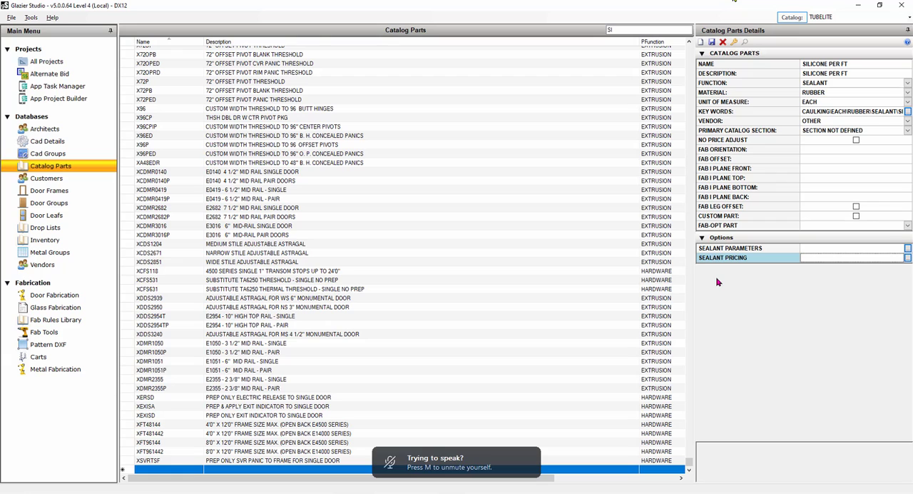
{"action": "left_click", "coordinate": [713, 43]}
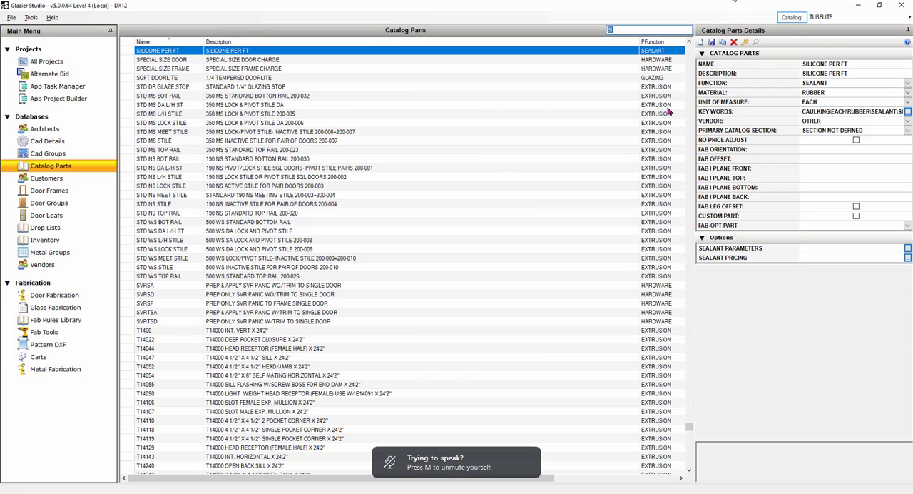
Find the HAGER parts, copy the P1783 surface closer, and set the copy's primary catalog section to SECTION NOT DEFINED.
{"action": "type", "text": "HAGER"}
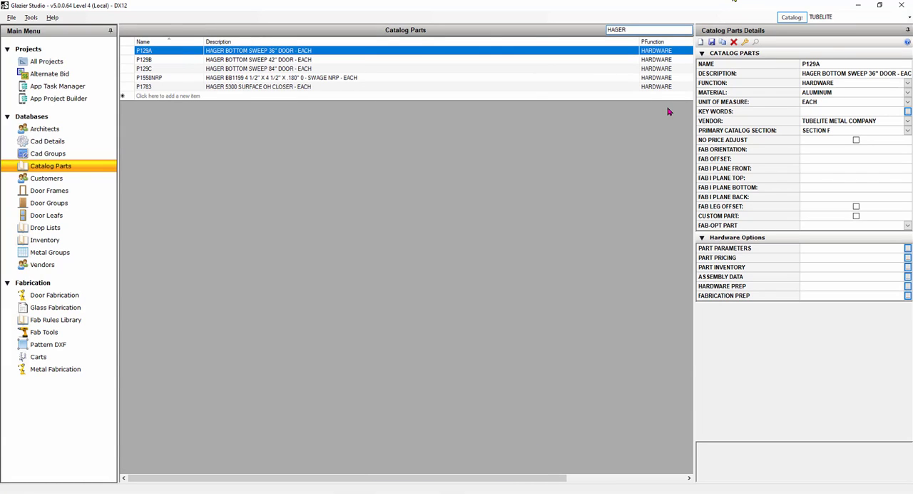
{"action": "left_click", "coordinate": [239, 87]}
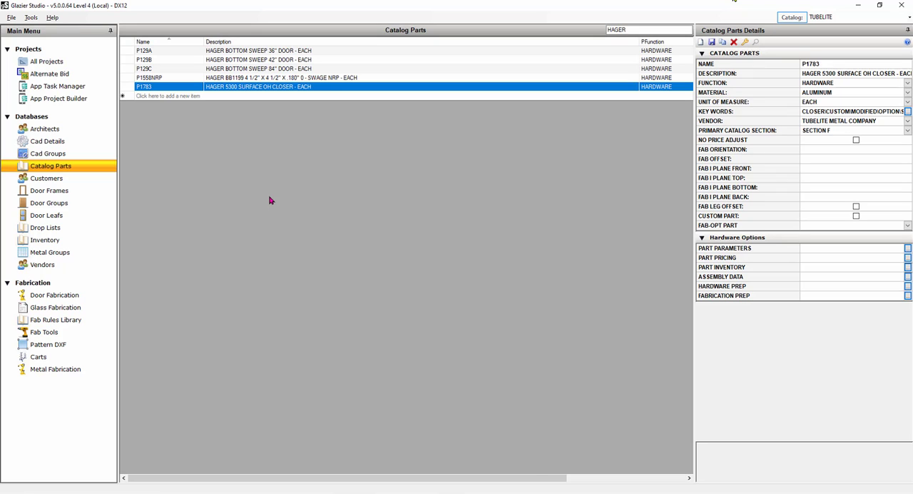
{"action": "left_click", "coordinate": [723, 41]}
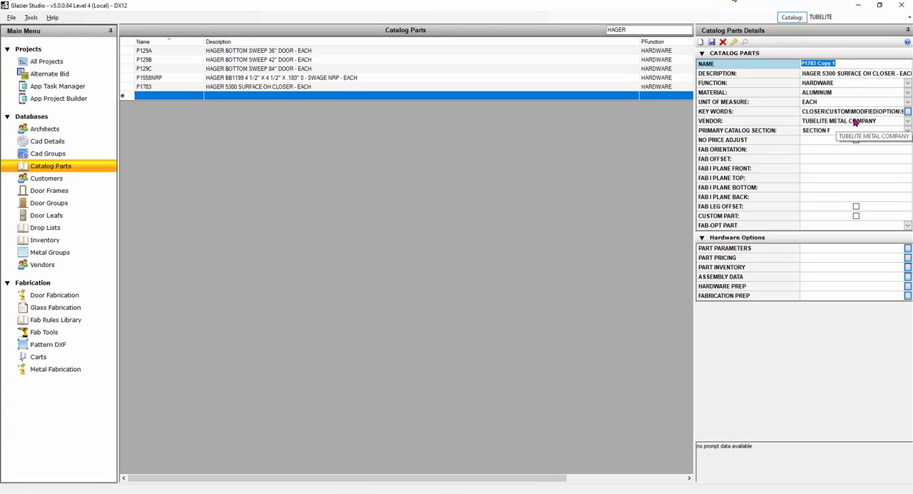
{"action": "left_click", "coordinate": [908, 131]}
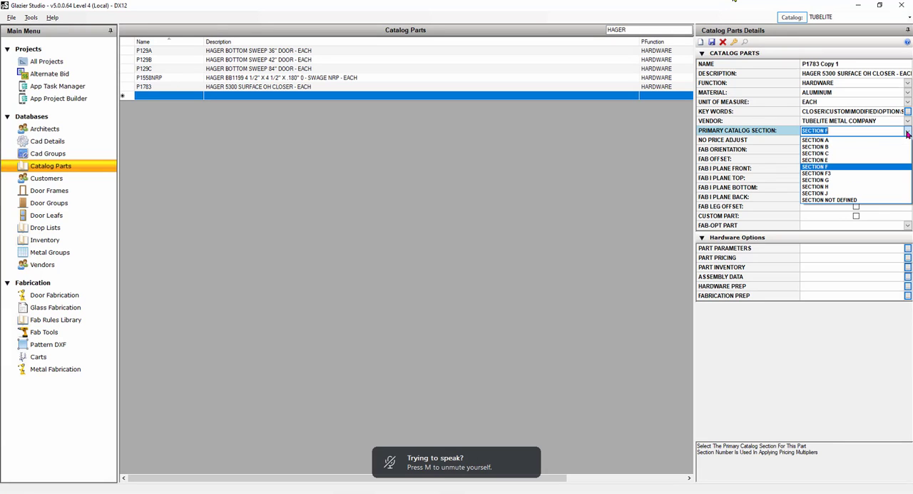
{"action": "left_click", "coordinate": [850, 201]}
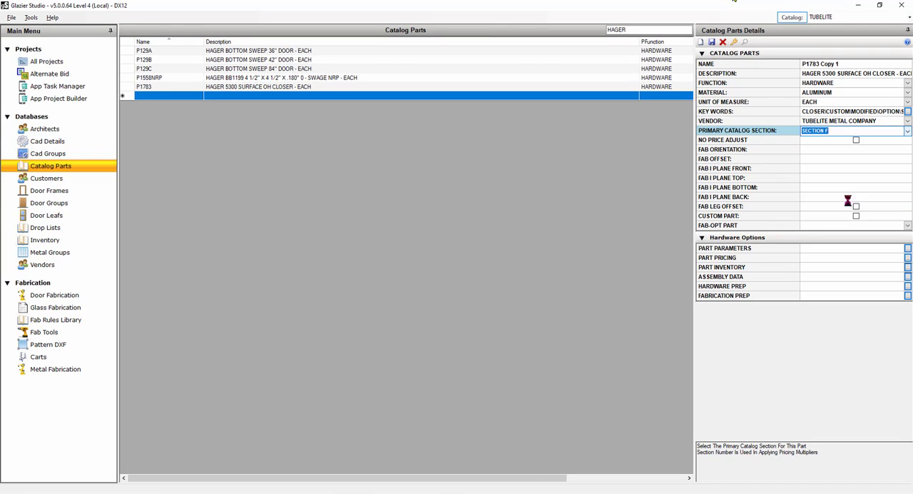
Set the copied closer's unit price to 89 for both the 0R MILL and #00 UNDEFINED finishes.
{"action": "double_click", "coordinate": [748, 257]}
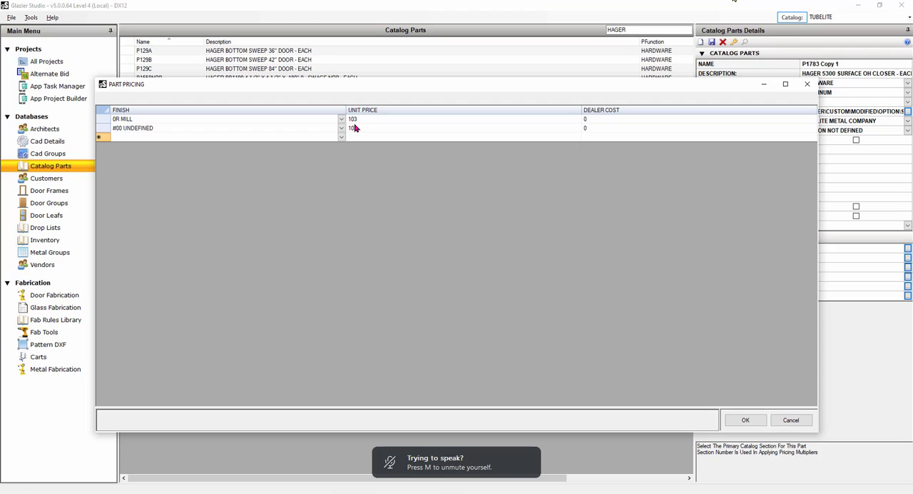
{"action": "left_click_drag", "start_coordinate": [356, 122], "coordinate": [383, 175]}
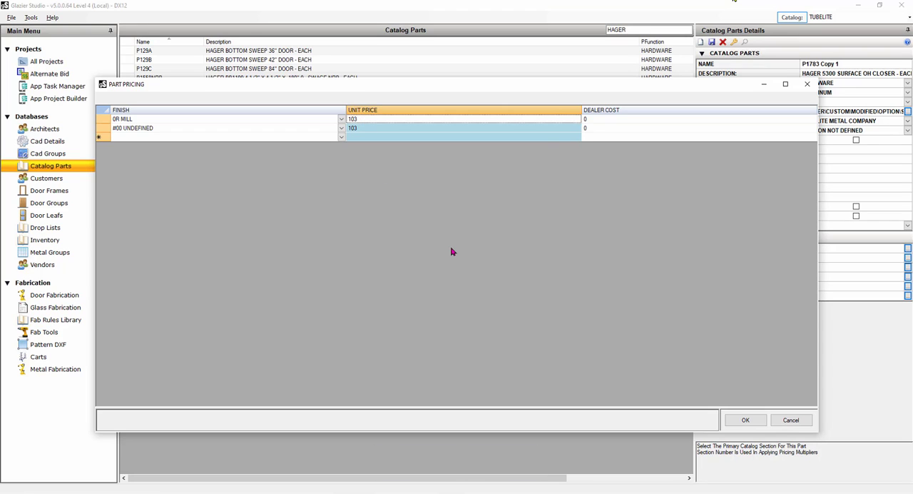
{"action": "left_click", "coordinate": [365, 122]}
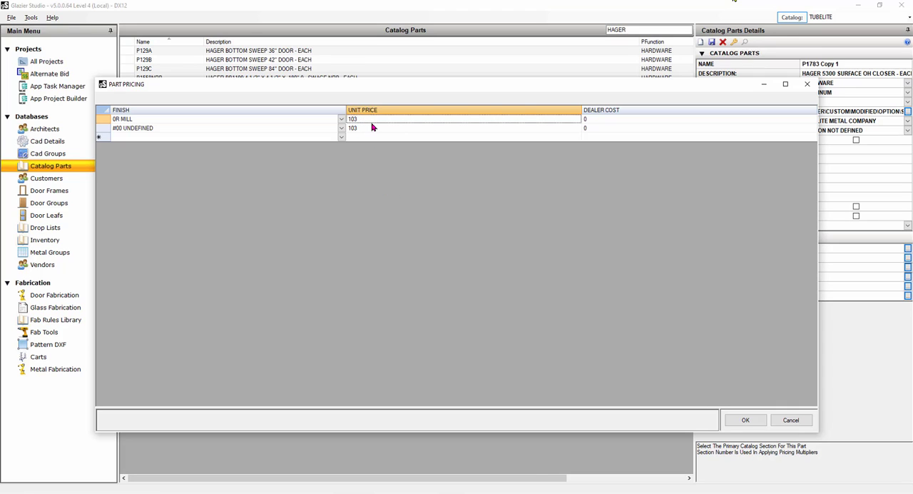
{"action": "type", "text": "89"}
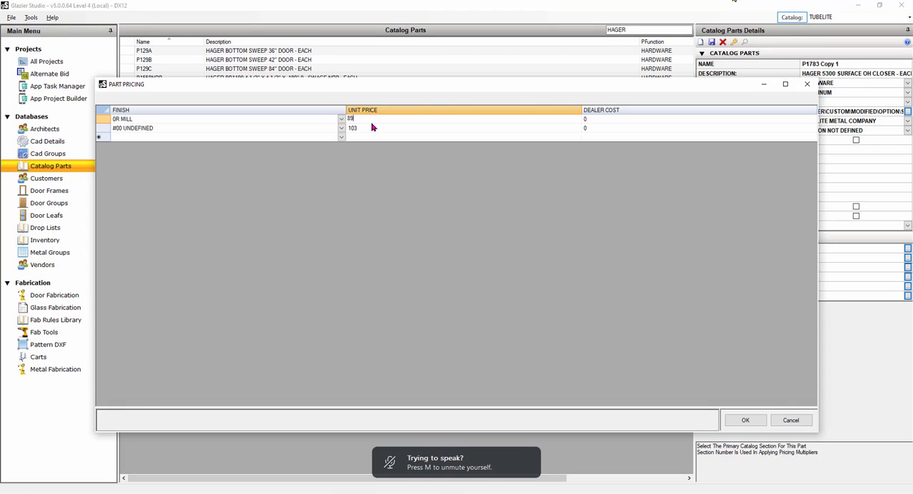
{"action": "left_click", "coordinate": [372, 127]}
{"action": "type", "text": "89"}
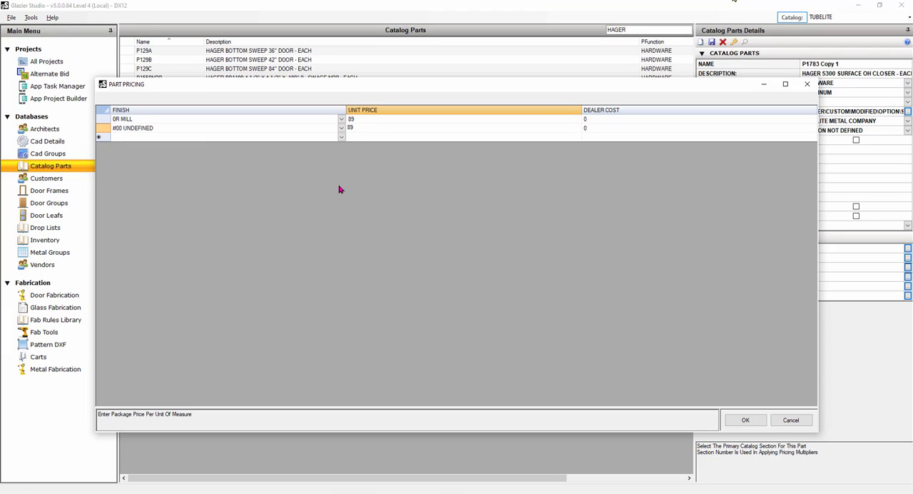
{"action": "left_click", "coordinate": [342, 121]}
{"action": "left_click", "coordinate": [341, 121]}
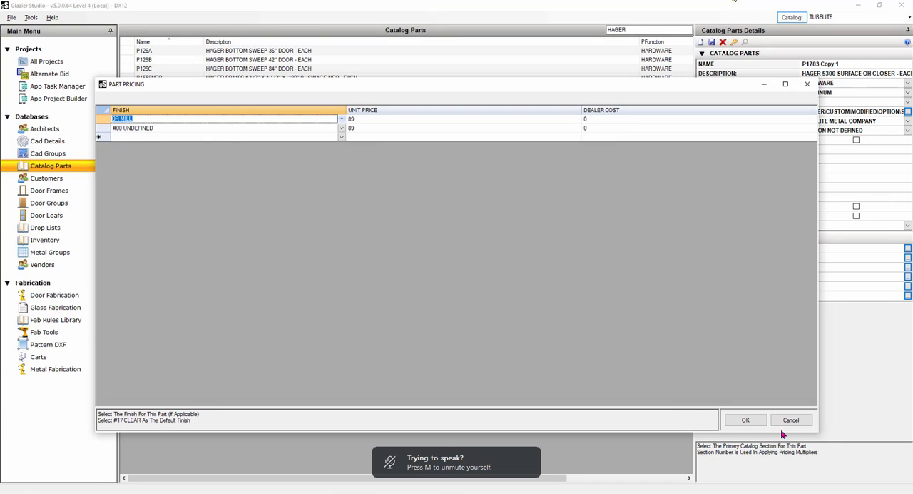
{"action": "left_click", "coordinate": [746, 420]}
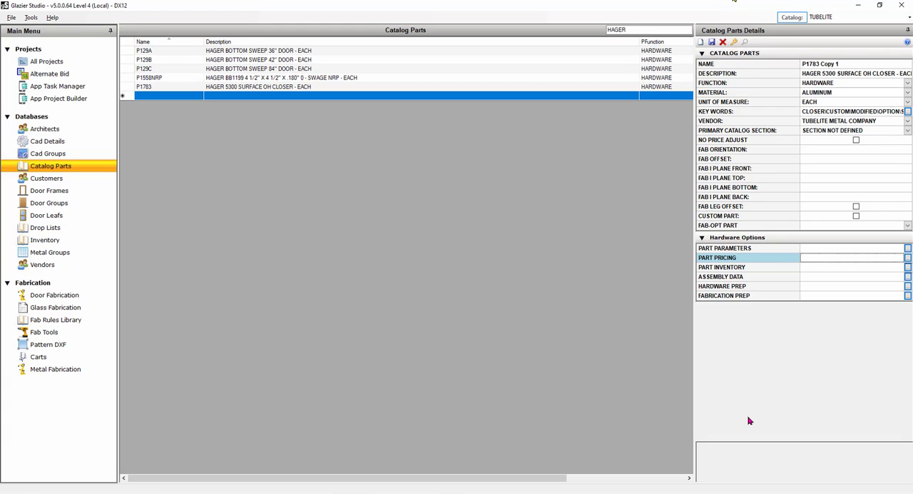
Rename the copied closer part AA-P1783.
{"action": "left_click", "coordinate": [804, 64]}
{"action": "type", "text": "AA"}
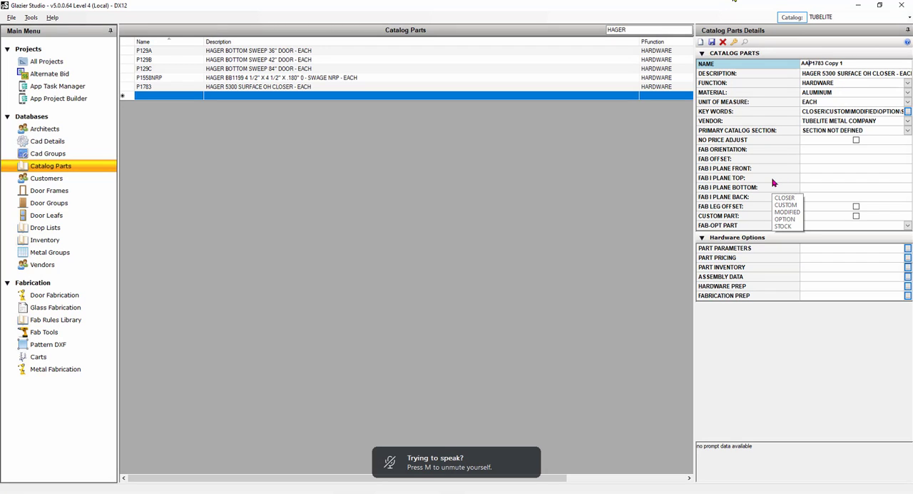
{"action": "type", "text": "-"}
{"action": "key", "text": "Right"}
{"action": "key", "text": "Right"}
{"action": "key", "text": "shift+End"}
{"action": "key", "text": "Delete"}
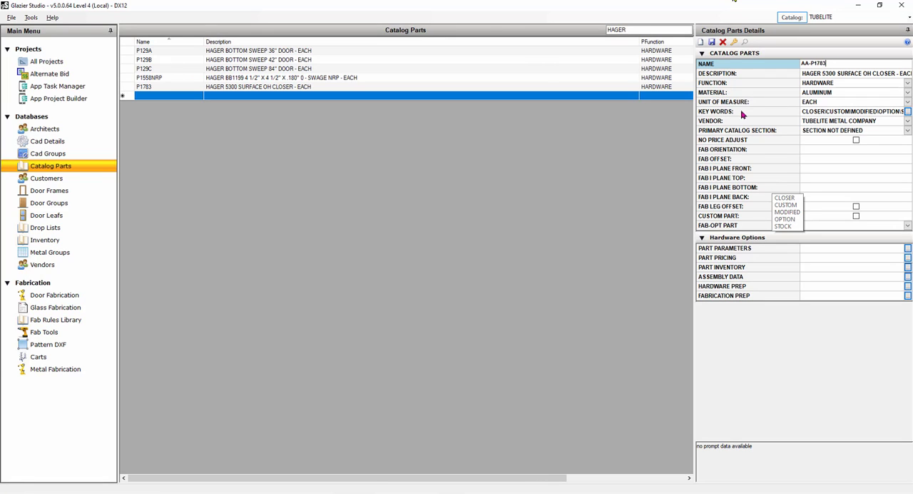
Set the AA-P1783 part's vendor to OTHER and save the part.
{"action": "left_click", "coordinate": [908, 122]}
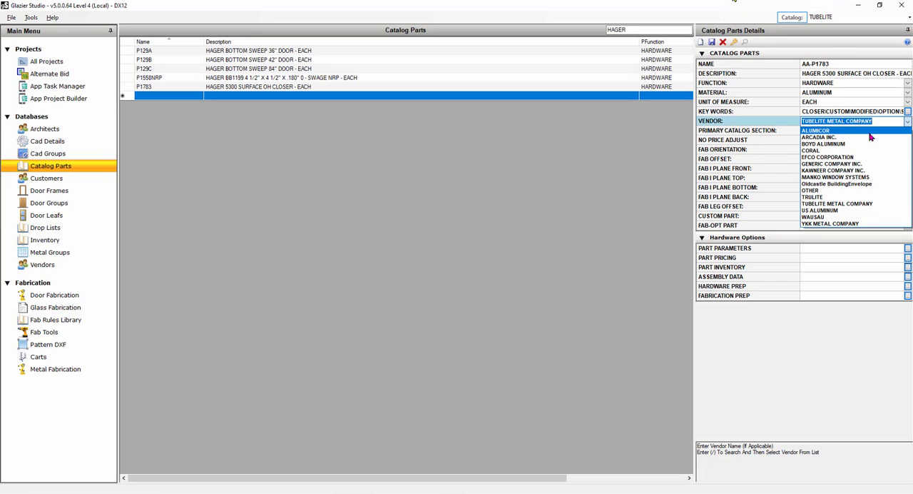
{"action": "left_click", "coordinate": [818, 191]}
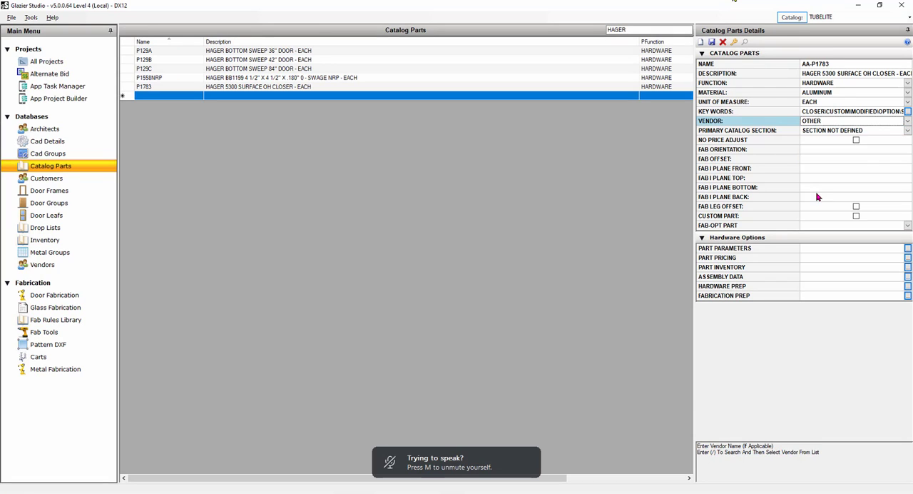
{"action": "left_click", "coordinate": [712, 42]}
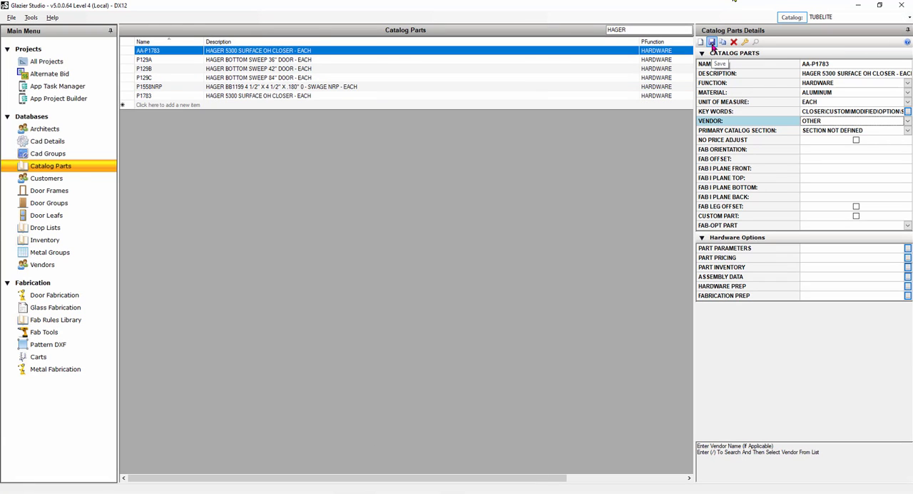
Add a new vendor named ASSA ABLOY to the vendors database and save it.
{"action": "left_click", "coordinate": [59, 266]}
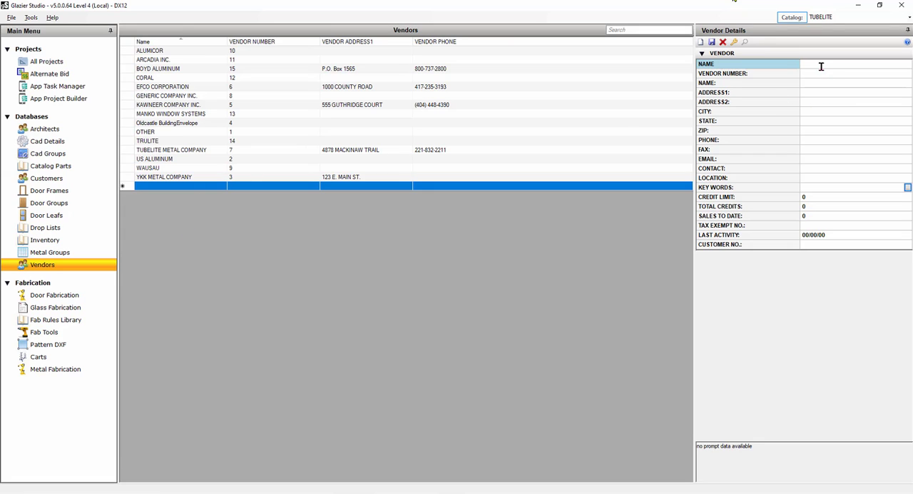
{"action": "type", "text": "ASSA"}
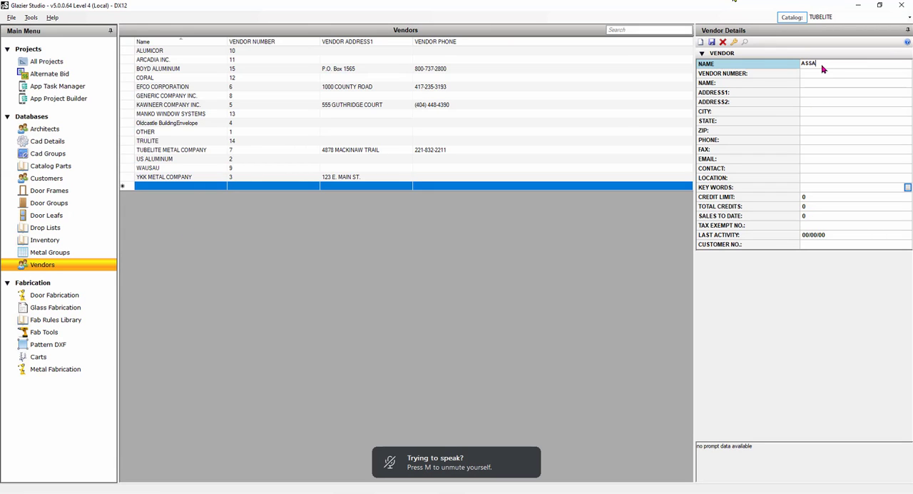
{"action": "type", "text": " ABLOY"}
{"action": "left_click", "coordinate": [712, 42]}
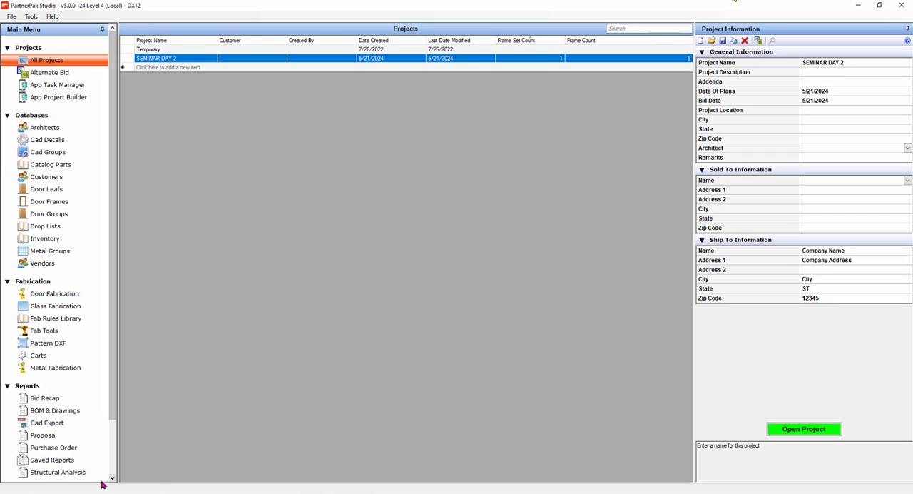
Launch Glazier Studio and find the AA-P1783 surface closer by searching the catalog parts for AA.
{"action": "key", "text": "super"}
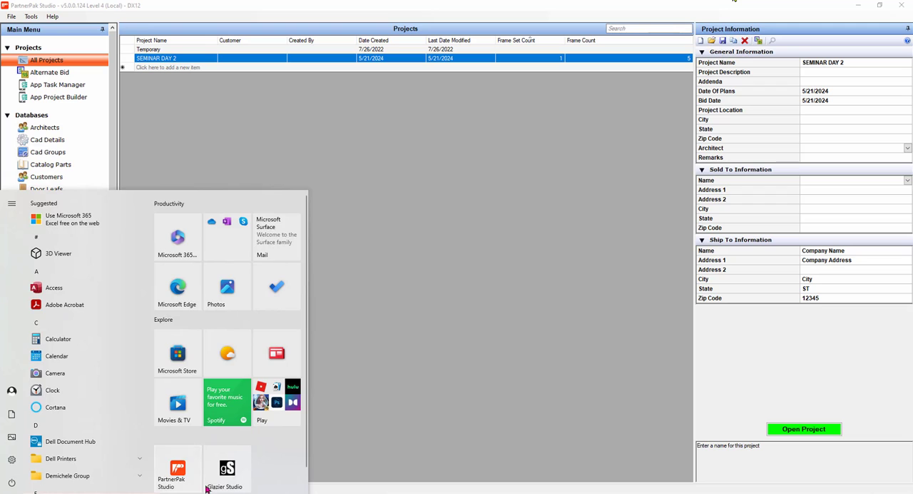
{"action": "left_click", "coordinate": [227, 469]}
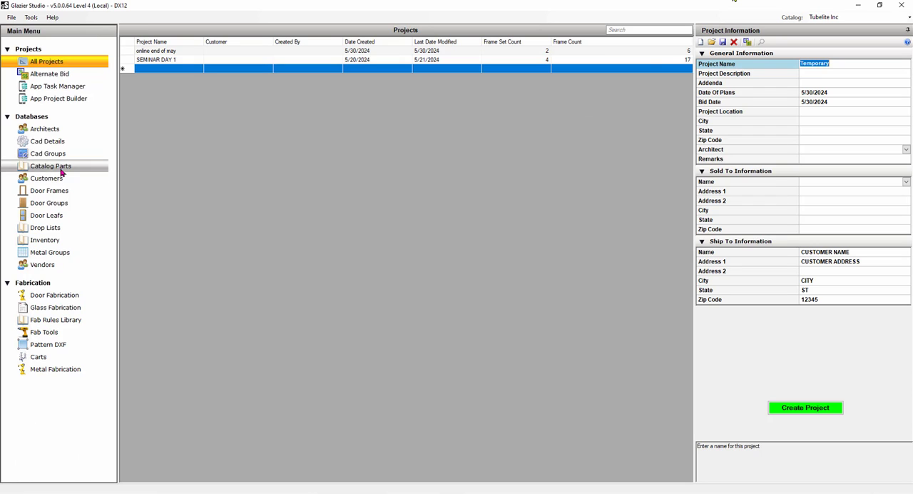
{"action": "left_click", "coordinate": [61, 168]}
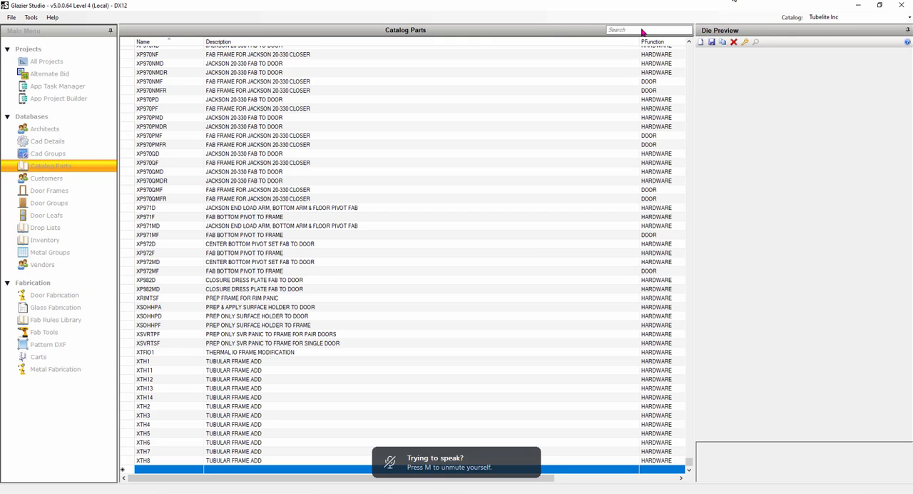
{"action": "left_click", "coordinate": [642, 30]}
{"action": "type", "text": "AA"}
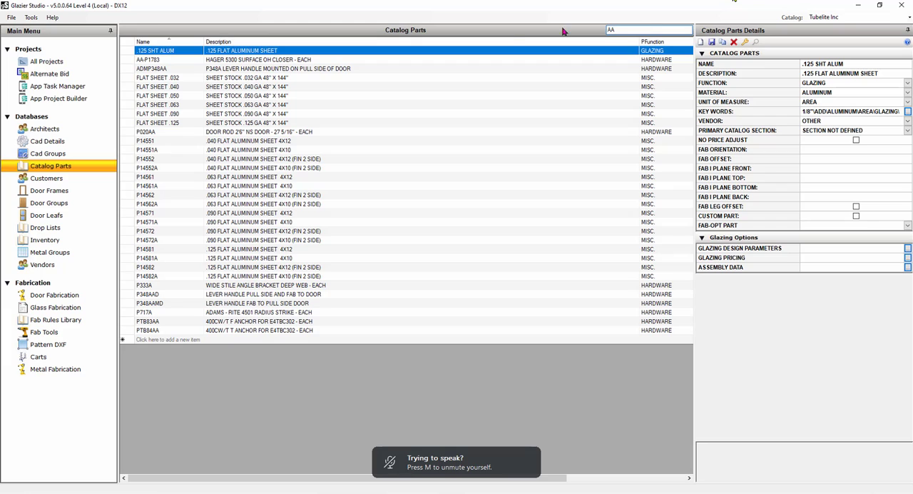
{"action": "left_click", "coordinate": [248, 62]}
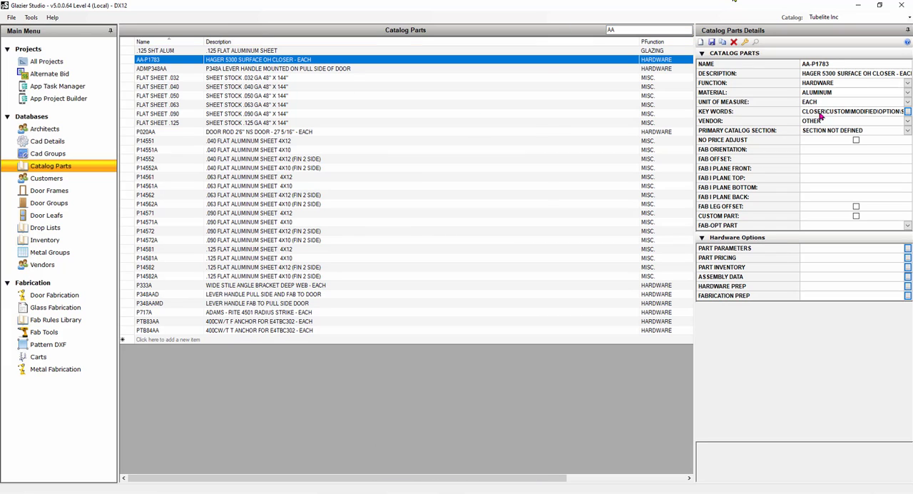
Set the AA-P1783 part's vendor to ASSA ABLOY and save the part.
{"action": "left_click", "coordinate": [908, 122]}
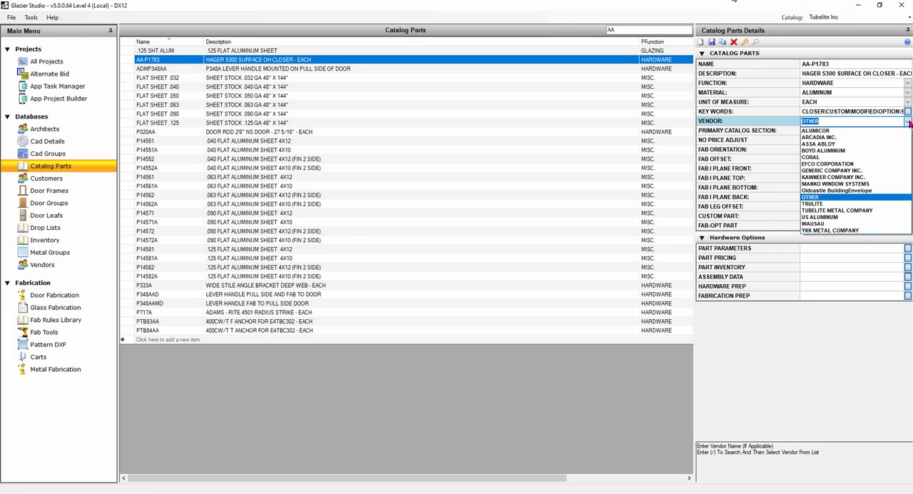
{"action": "left_click", "coordinate": [847, 144]}
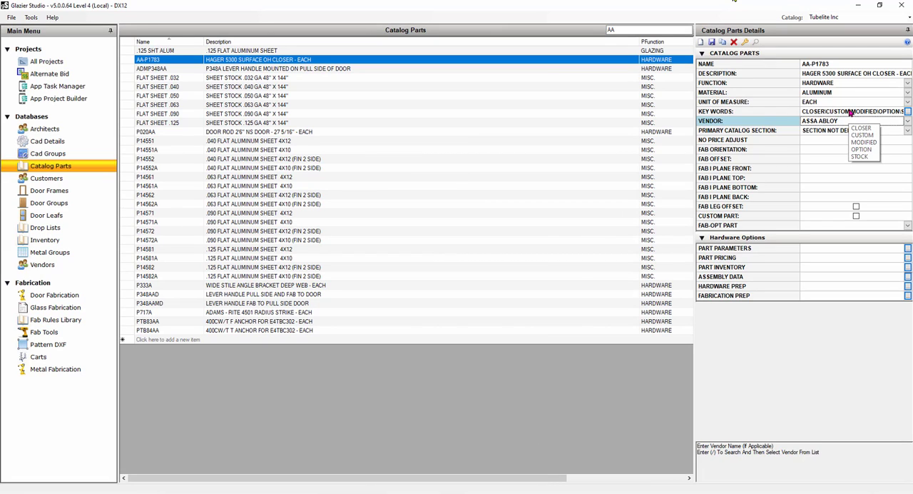
{"action": "left_click", "coordinate": [711, 42]}
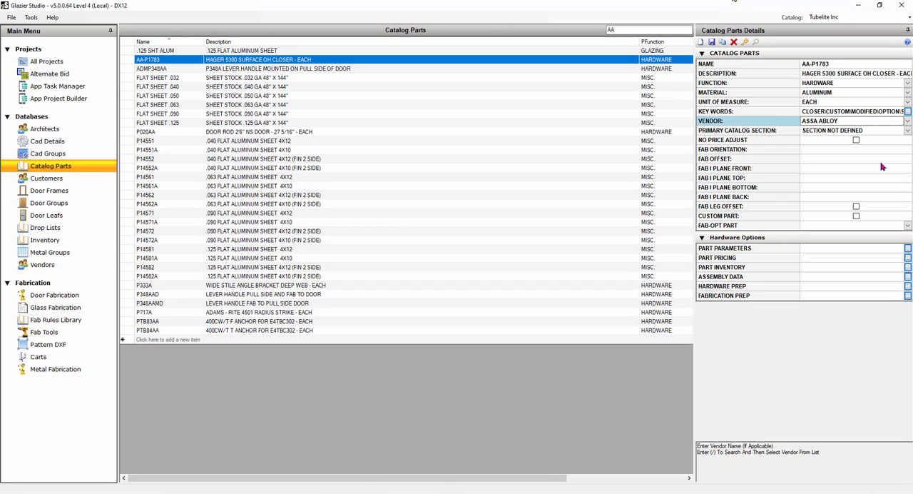
Search the catalog parts for the E4TB224 pressure plate extrusion.
{"action": "left_click", "coordinate": [630, 29]}
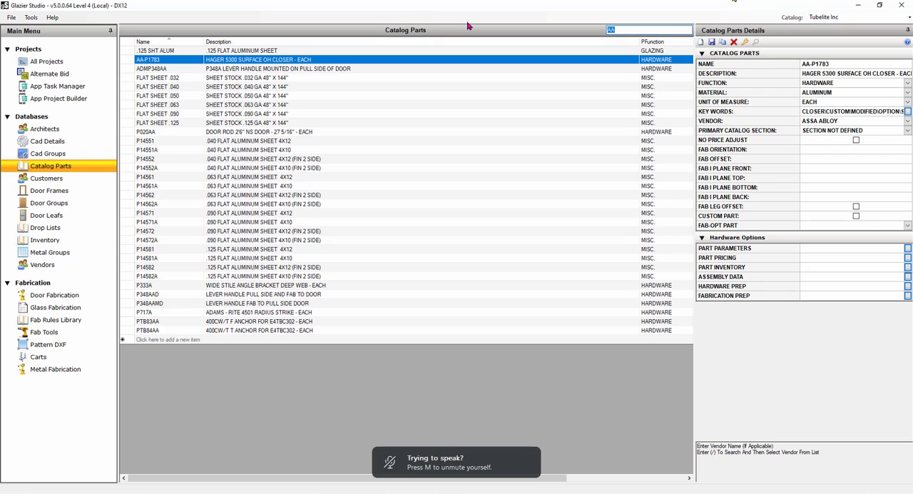
{"action": "type", "text": "E"}
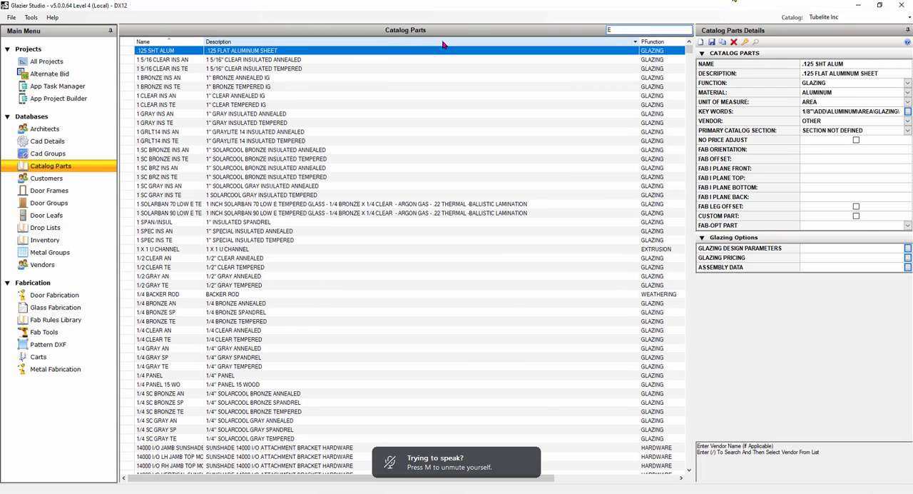
{"action": "type", "text": "24"}
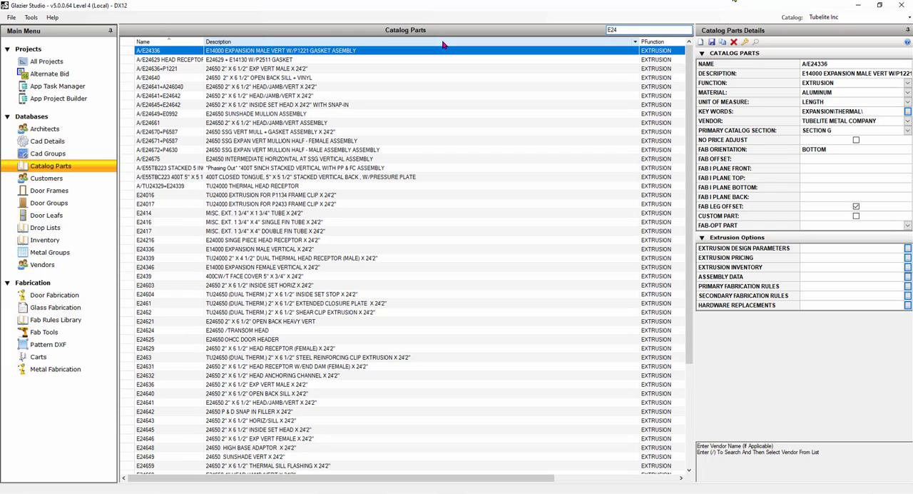
{"action": "key", "text": "BackSpace"}
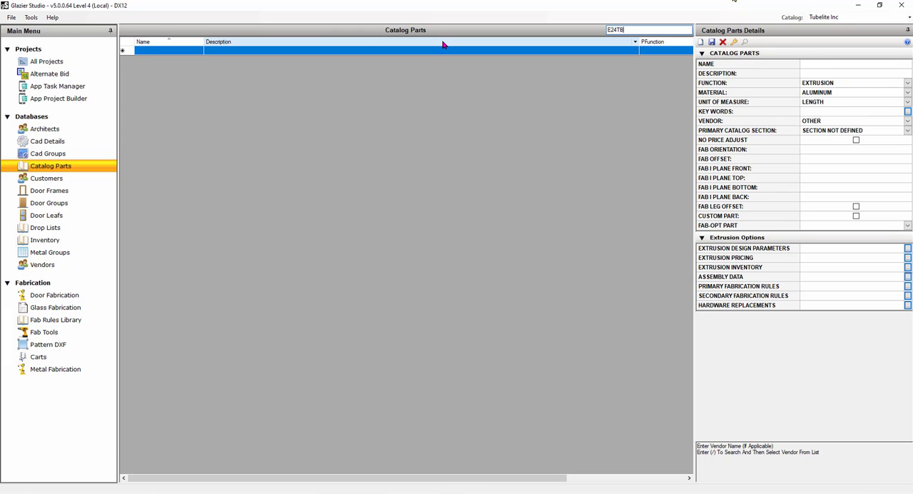
{"action": "key", "text": "BackSpace"}
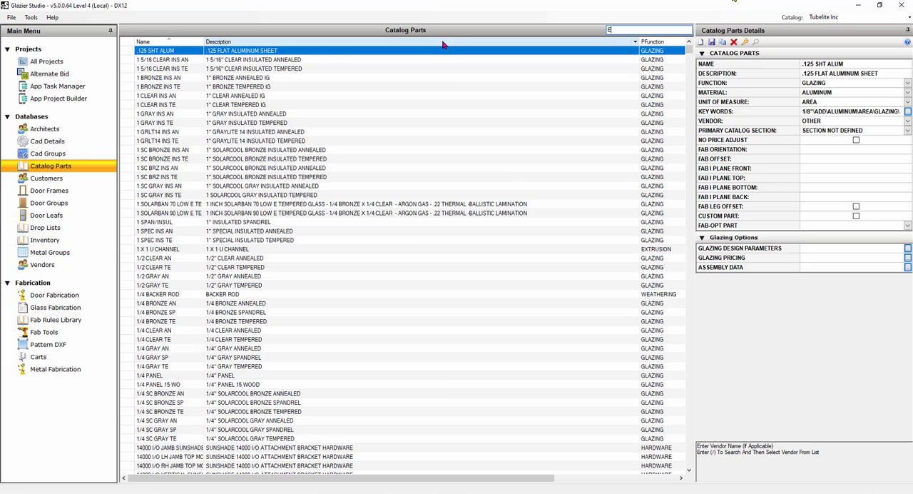
{"action": "type", "text": "4TB"}
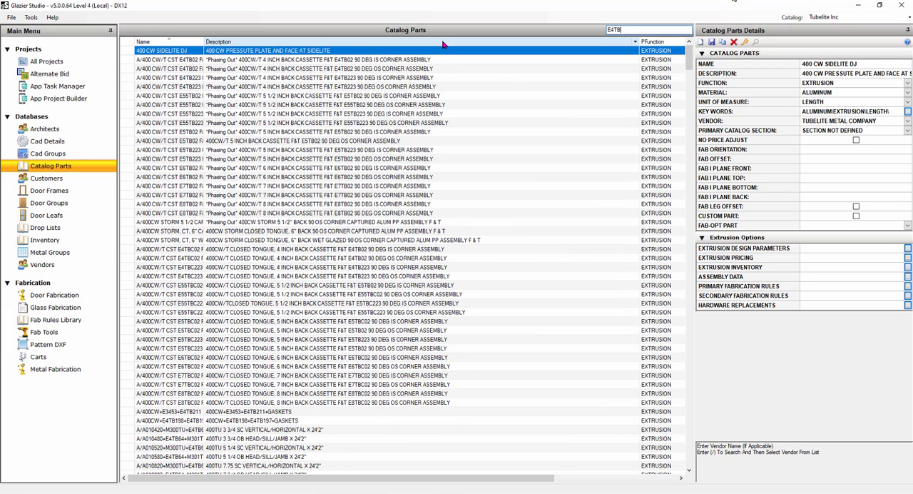
{"action": "type", "text": "224"}
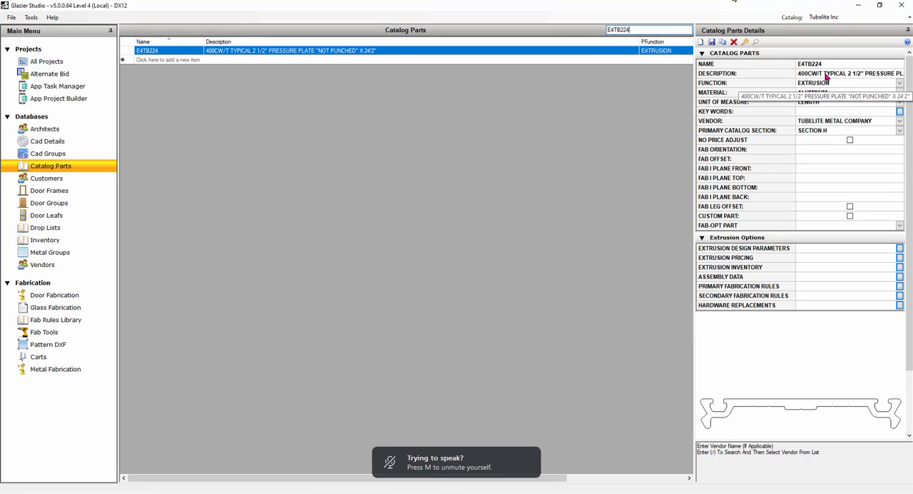
Copy the E4TB224 pressure plate part and review the copy's extrusion design parameters.
{"action": "left_click", "coordinate": [723, 43]}
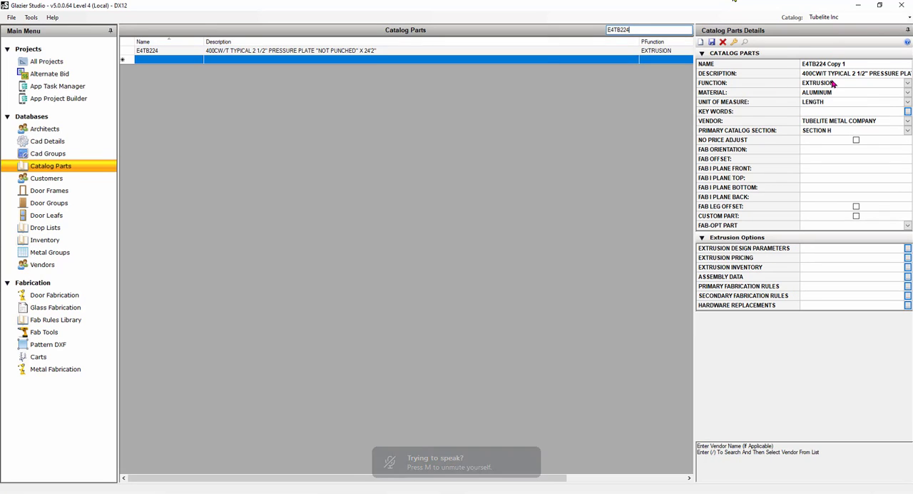
{"action": "left_click", "coordinate": [847, 63]}
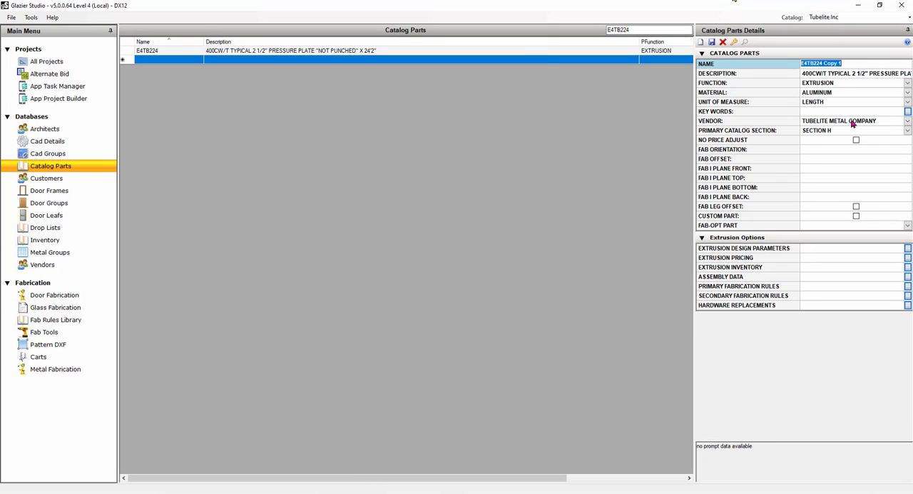
{"action": "left_click", "coordinate": [843, 74]}
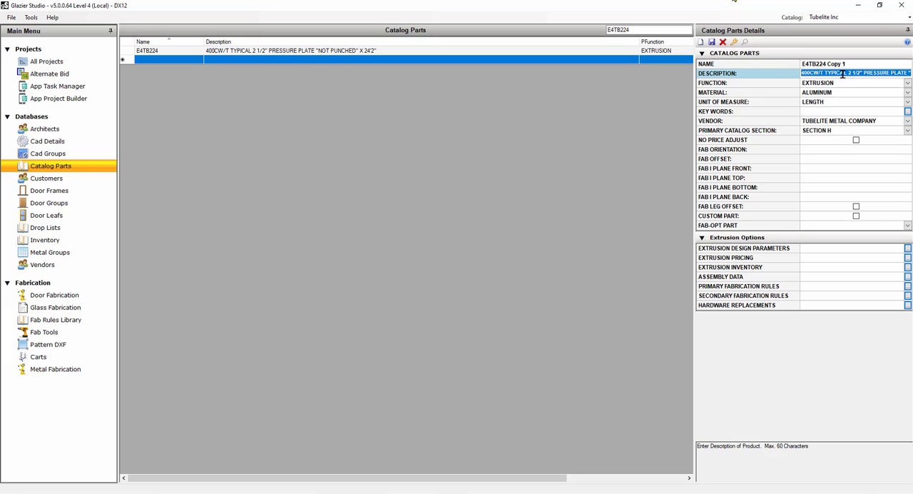
{"action": "left_click", "coordinate": [761, 249]}
{"action": "left_click", "coordinate": [476, 65]}
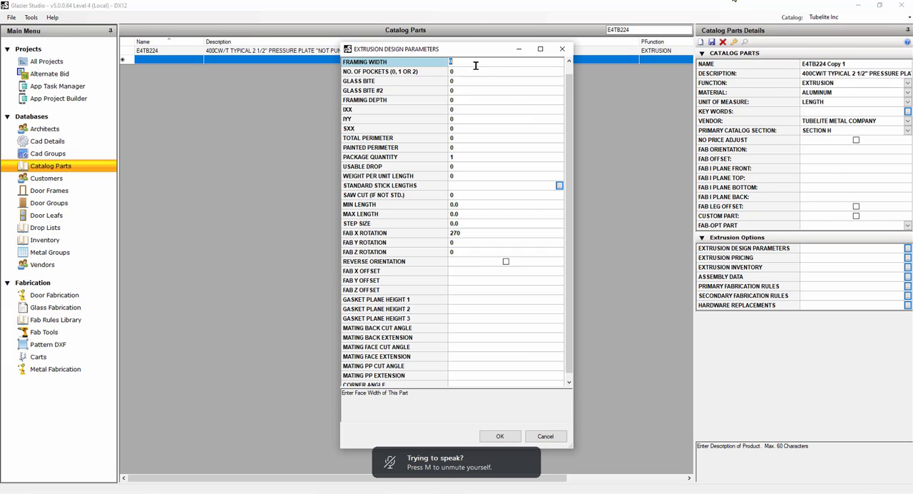
{"action": "left_click", "coordinate": [562, 48]}
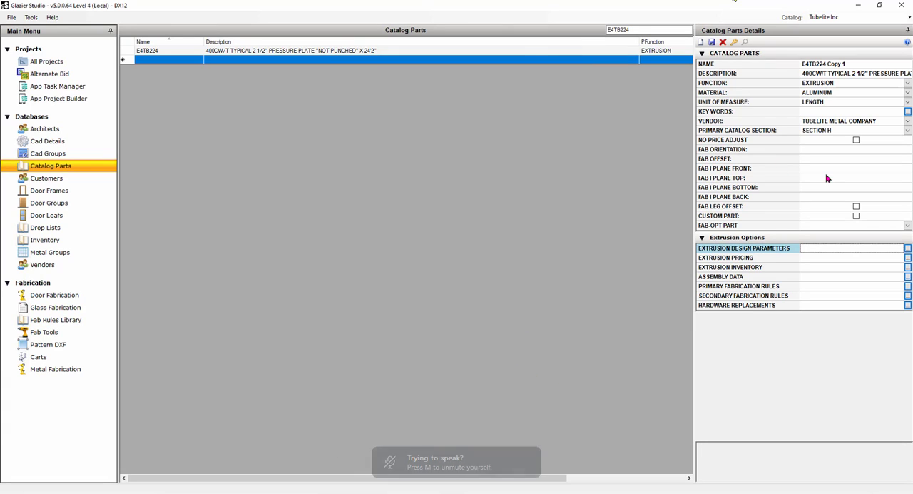
Review the E4TB224 copy's extrusion pricing and primary fabrication rules, and discard the unsaved copy.
{"action": "double_click", "coordinate": [766, 258]}
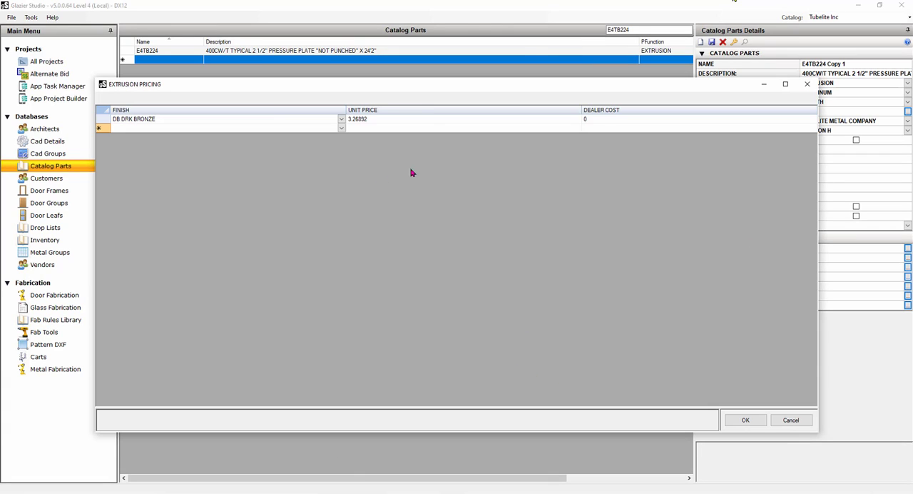
{"action": "left_click", "coordinate": [808, 85]}
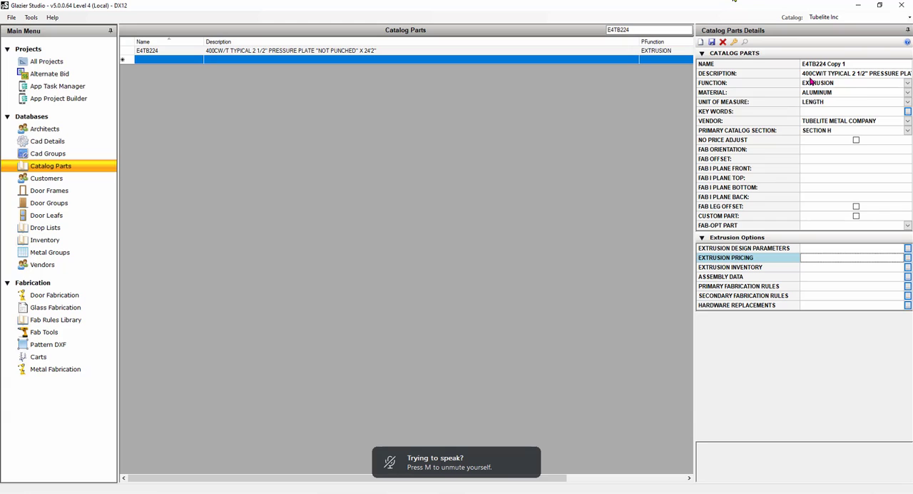
{"action": "double_click", "coordinate": [755, 288]}
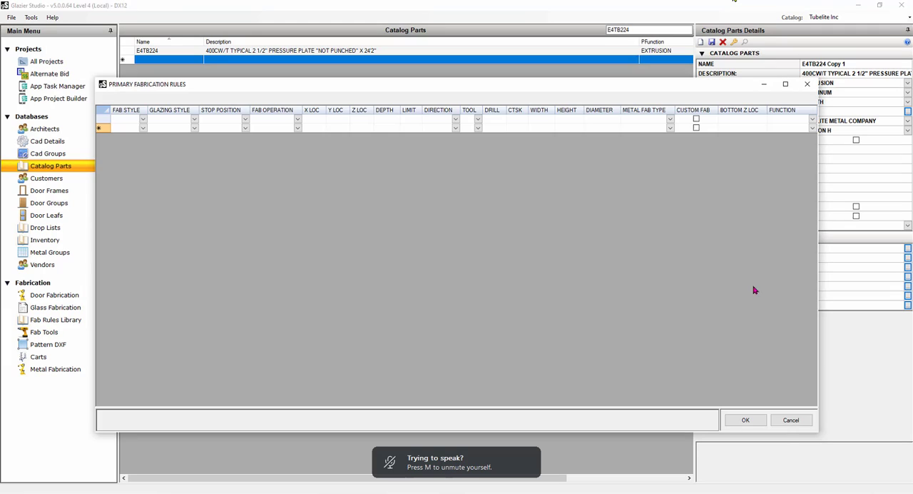
{"action": "left_click", "coordinate": [807, 85]}
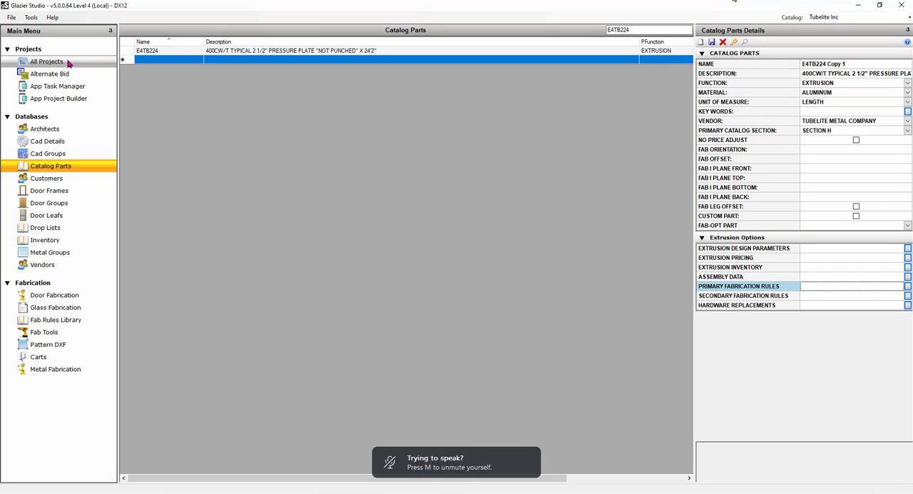
{"action": "left_click", "coordinate": [44, 173]}
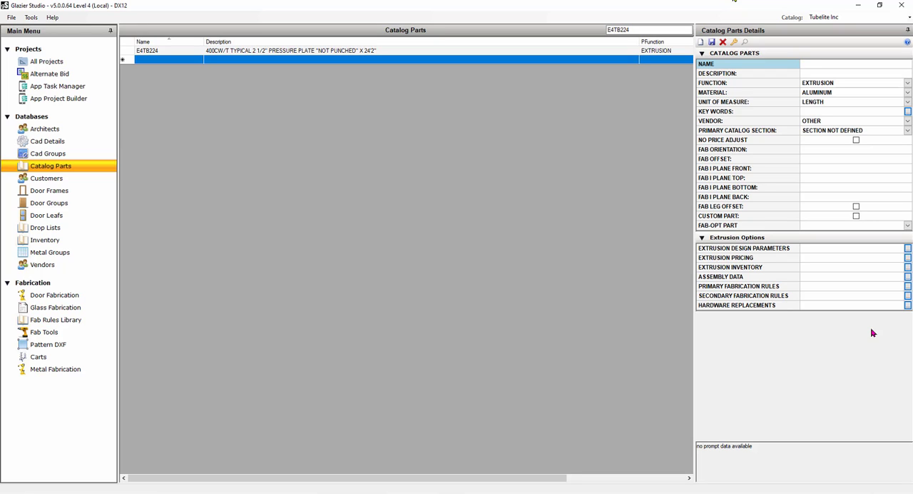
Examine the blank extrusion part's design parameters, including framing width, glass bite, framing depth and standard stick lengths, without changing them.
{"action": "left_click_drag", "start_coordinate": [638, 30], "coordinate": [575, 31]}
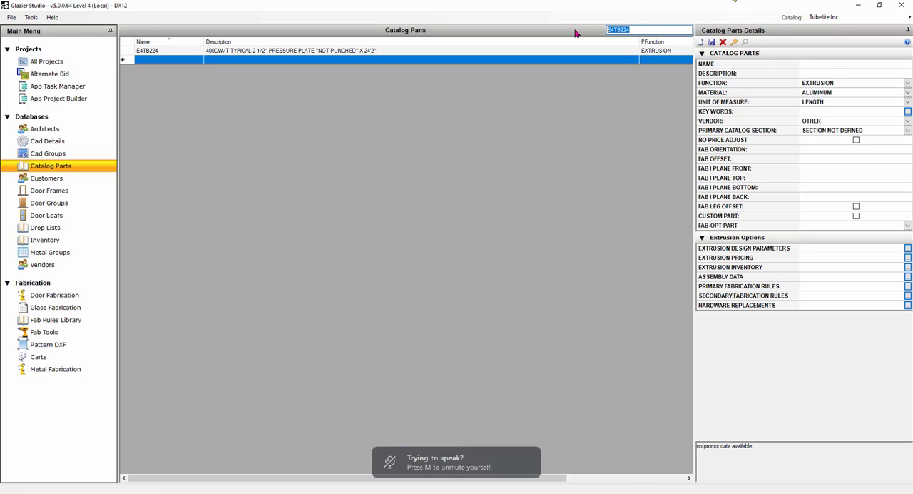
{"action": "double_click", "coordinate": [742, 249]}
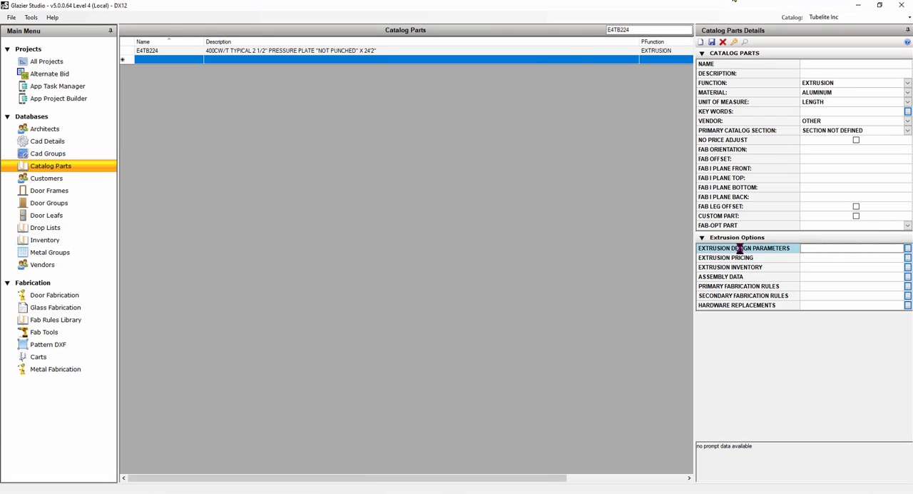
{"action": "left_click", "coordinate": [463, 64]}
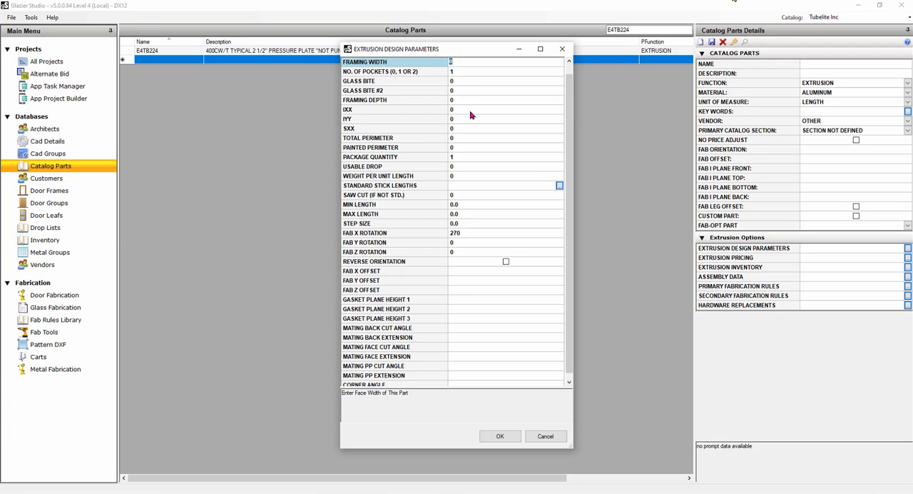
{"action": "left_click", "coordinate": [472, 81]}
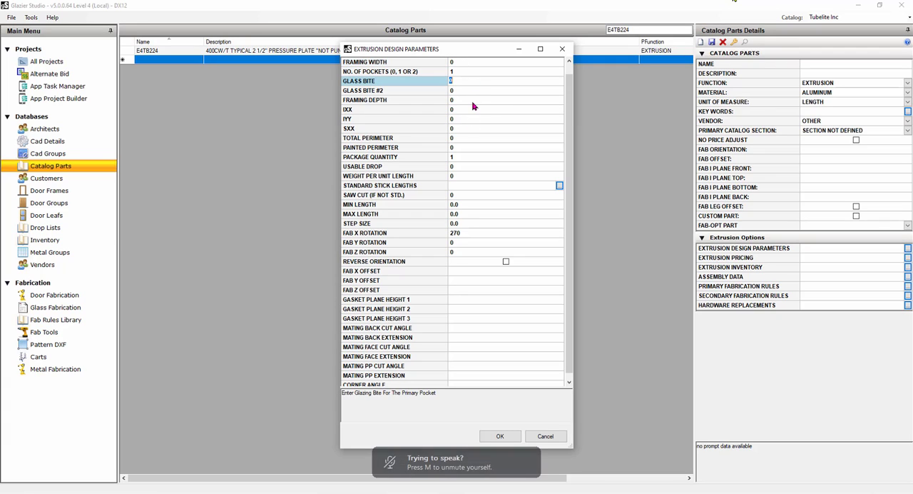
{"action": "left_click", "coordinate": [472, 101]}
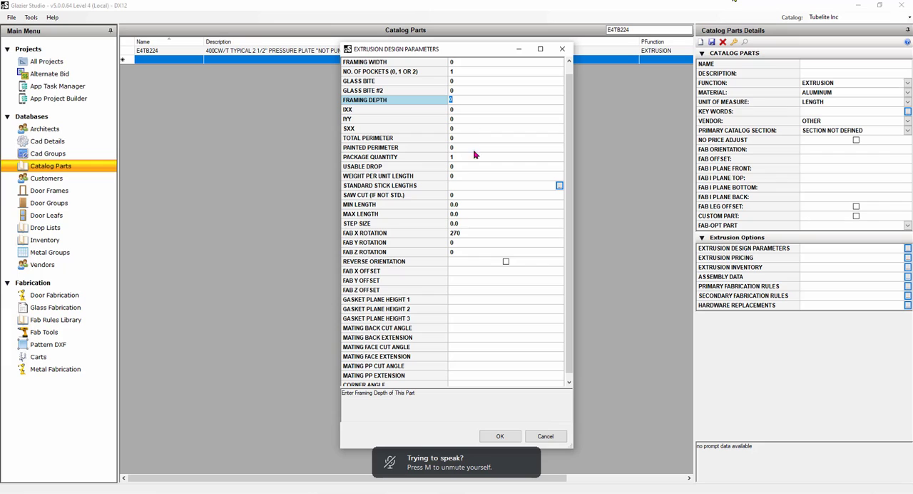
{"action": "left_click", "coordinate": [559, 184]}
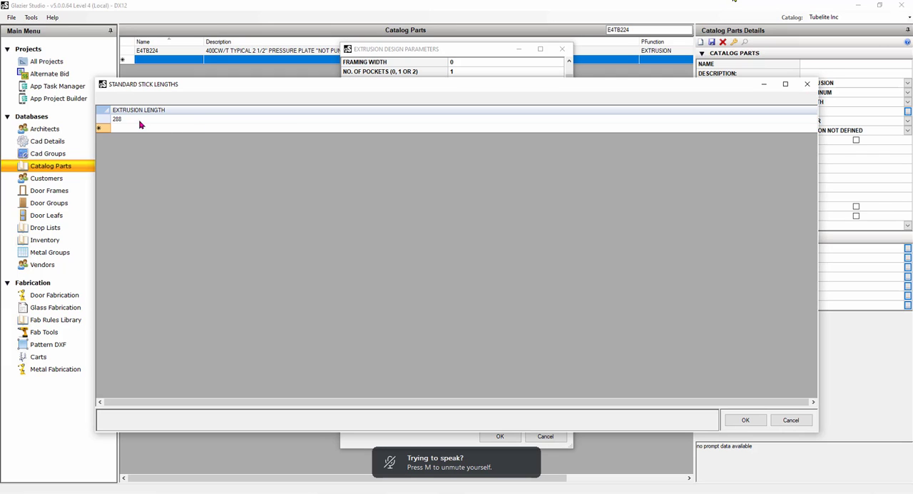
{"action": "left_click", "coordinate": [807, 84]}
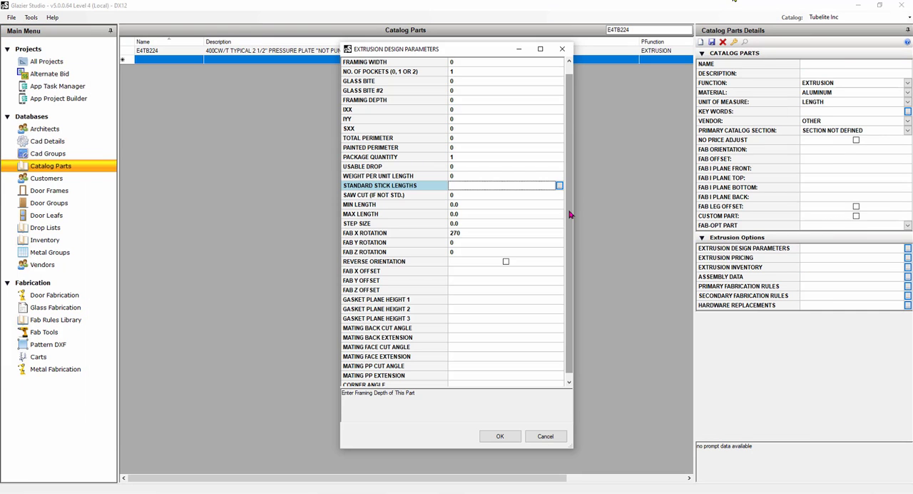
{"action": "left_click", "coordinate": [547, 437]}
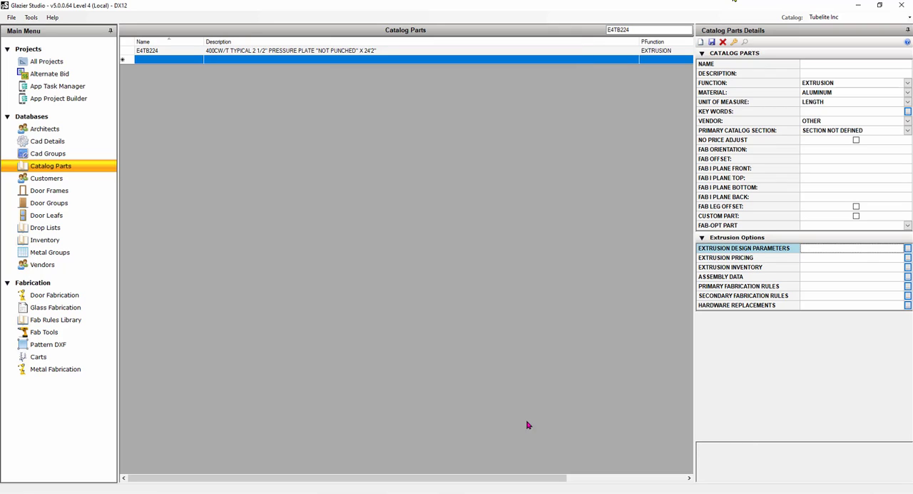
Try to save the unnamed extrusion part, and examine its IXX, IYY and SXX design parameters without changing them.
{"action": "left_click", "coordinate": [712, 44]}
{"action": "left_click", "coordinate": [528, 284]}
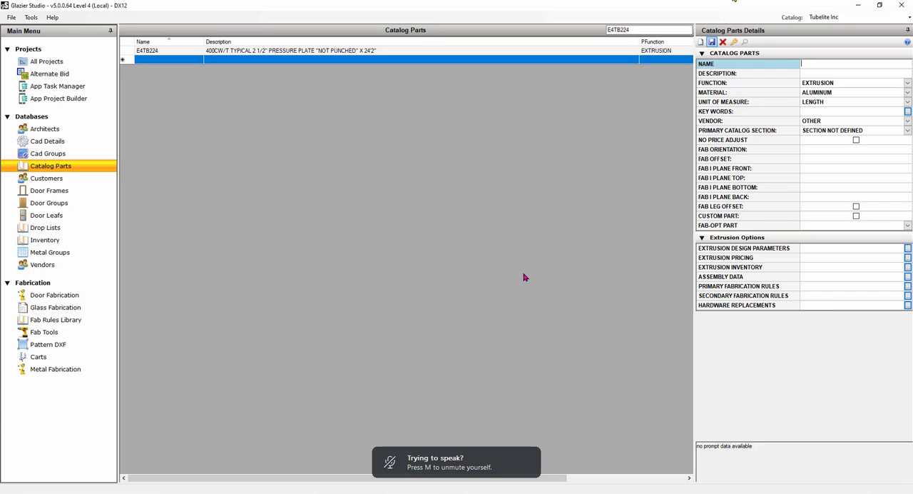
{"action": "left_click", "coordinate": [796, 250]}
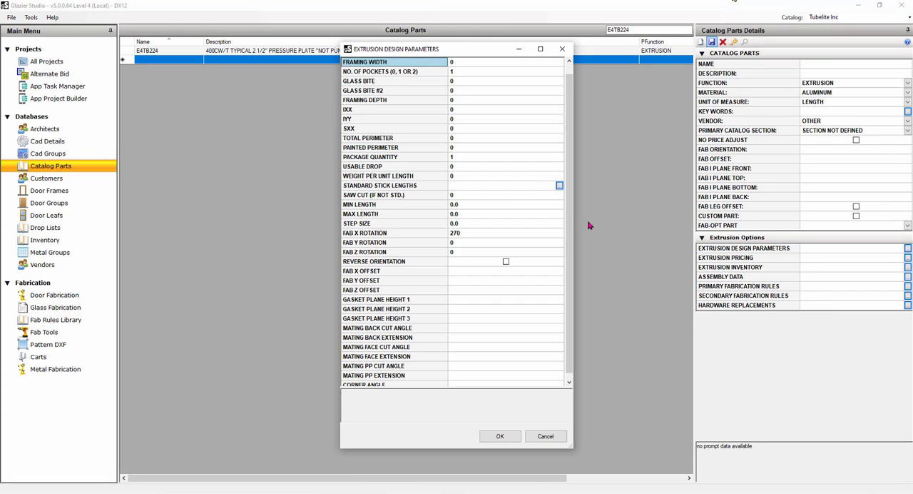
{"action": "left_click", "coordinate": [469, 110]}
{"action": "left_click", "coordinate": [473, 118]}
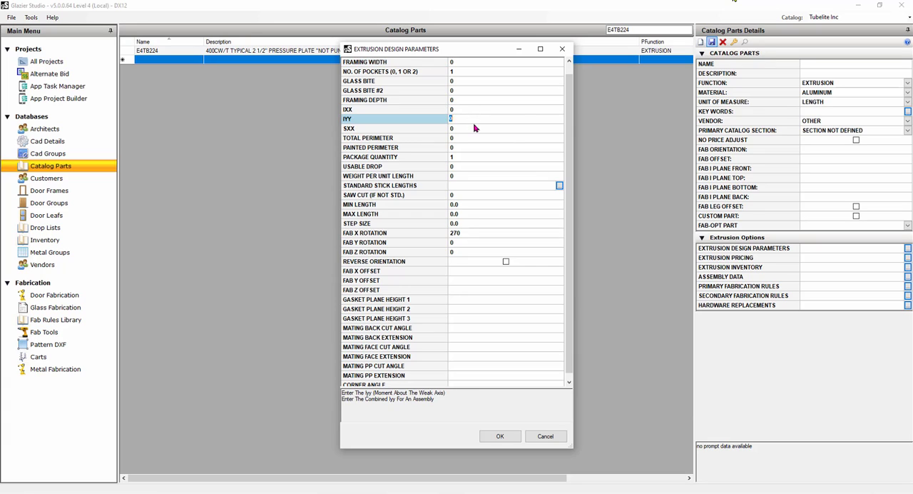
{"action": "left_click", "coordinate": [474, 126]}
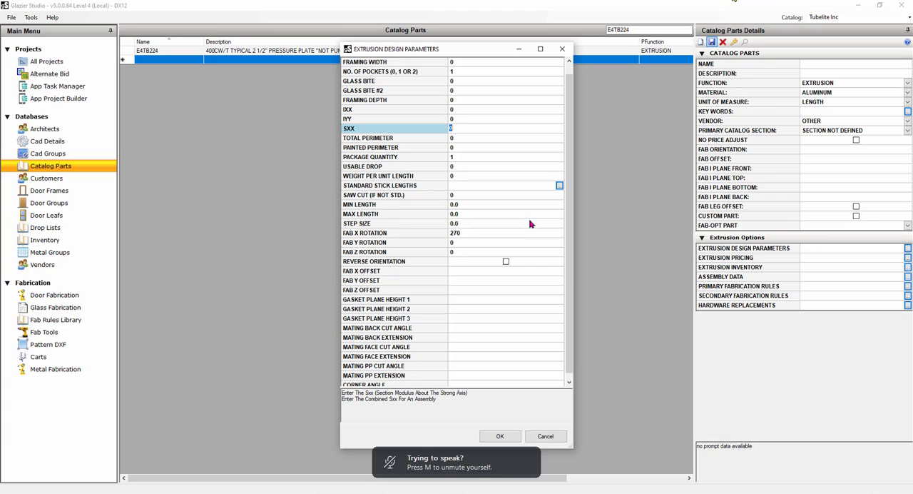
{"action": "left_click", "coordinate": [562, 48]}
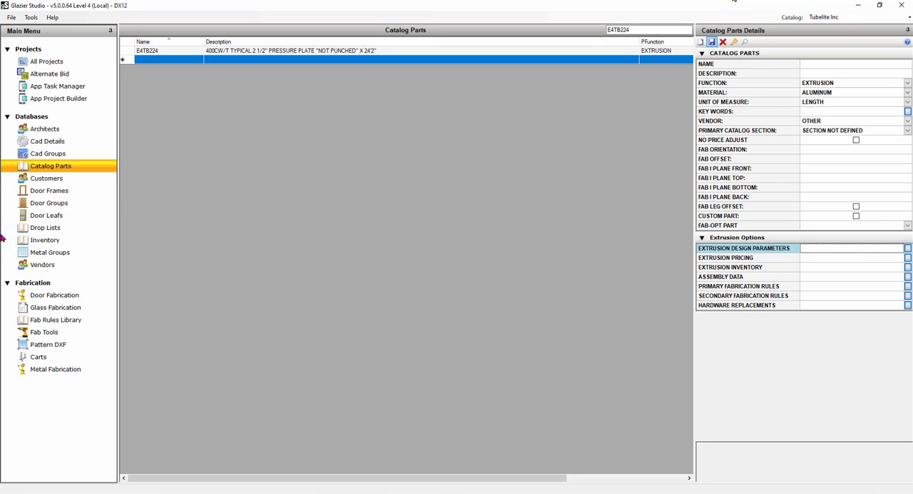
{"action": "left_click", "coordinate": [45, 64]}
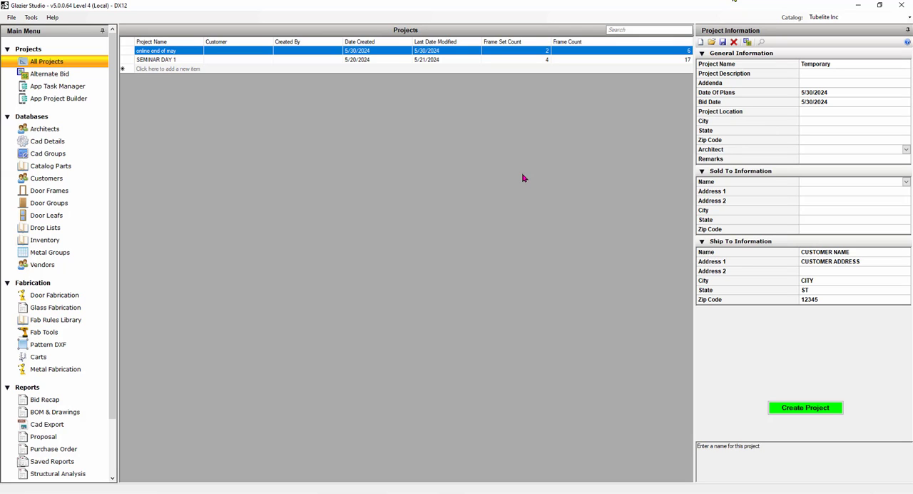
{"action": "left_click", "coordinate": [40, 165]}
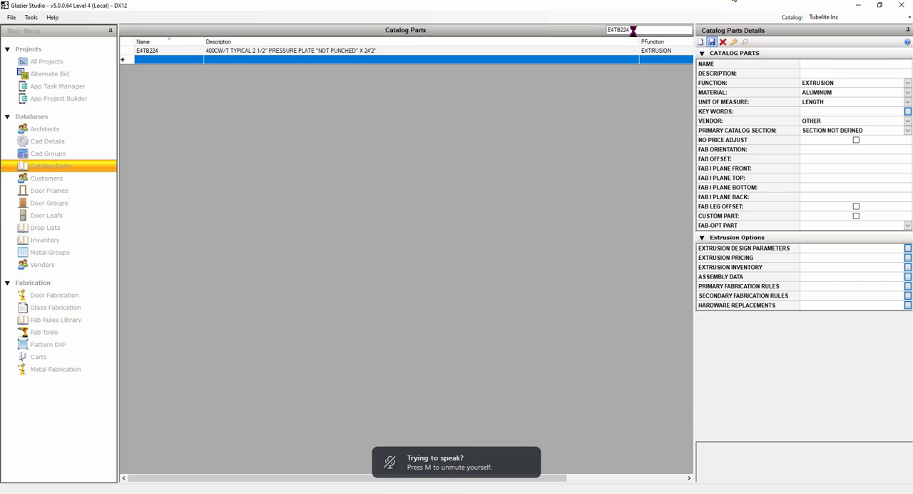
{"action": "double_click", "coordinate": [617, 30]}
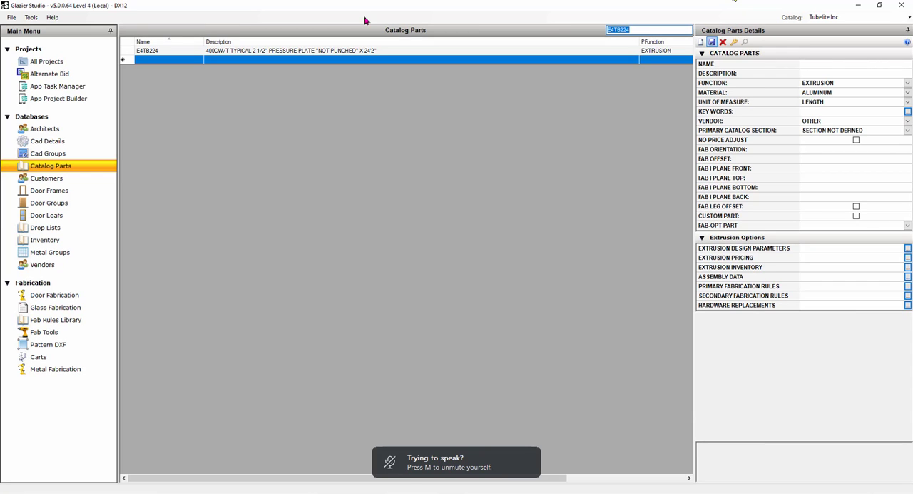
{"action": "type", "text": "MULL"}
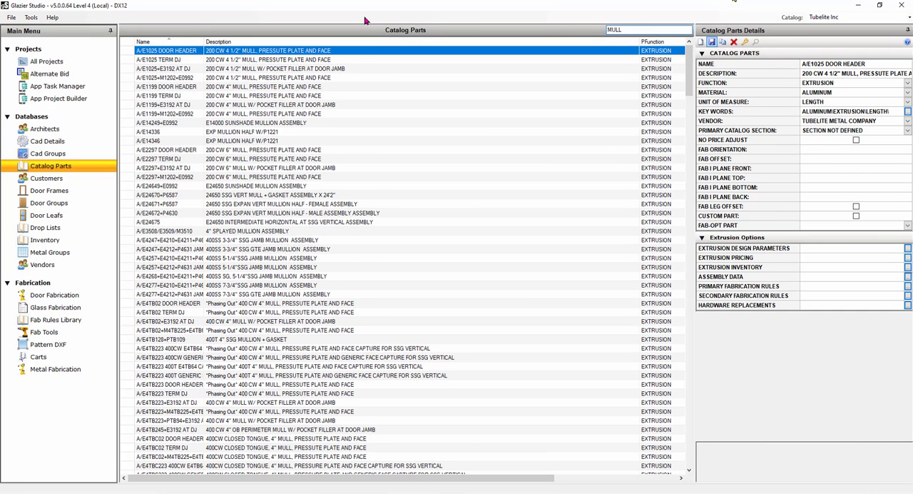
{"action": "type", "text": " 25"}
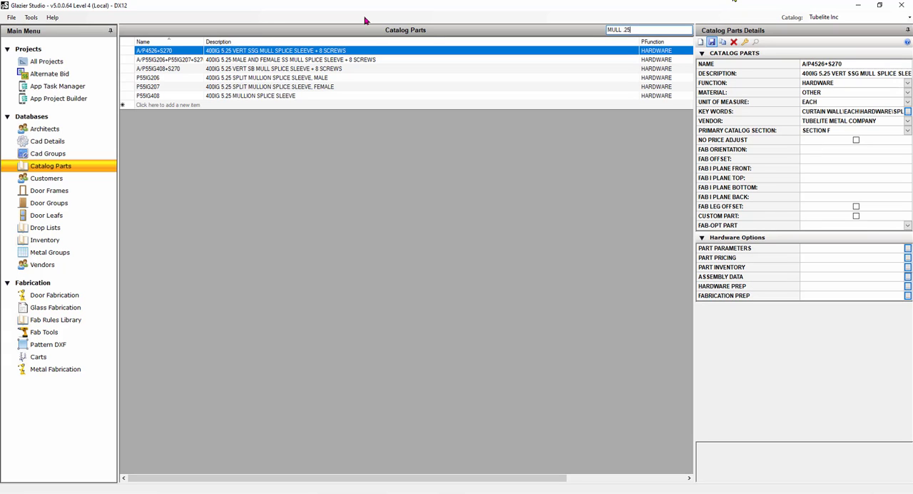
{"action": "key", "text": "BackSpace"}
{"action": "key", "text": "BackSpace"}
{"action": "key", "text": "BackSpace"}
{"action": "key", "text": "BackSpace"}
{"action": "key", "text": "BackSpace"}
{"action": "key", "text": "BackSpace"}
{"action": "key", "text": "BackSpace"}
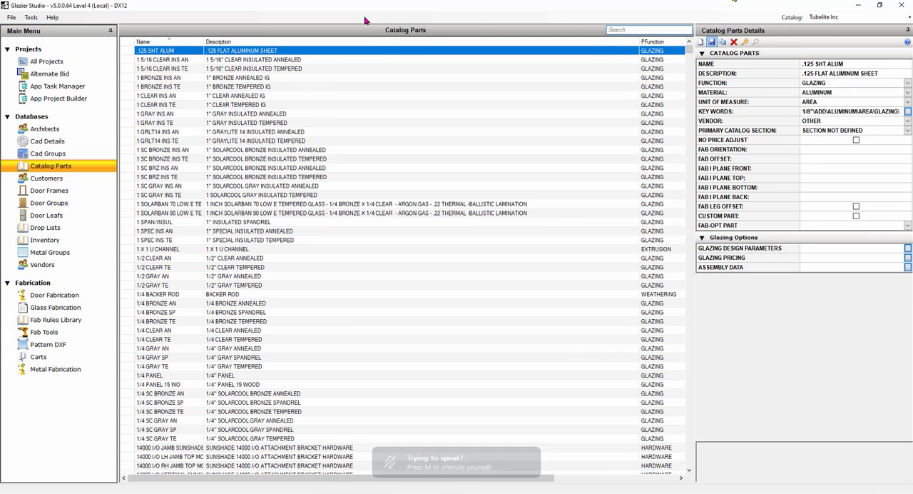
Search the catalog parts for NULL .25 and review the NULL 1.25 GD and NULL 2.25 FW extrusions.
{"action": "type", "text": "NULL "}
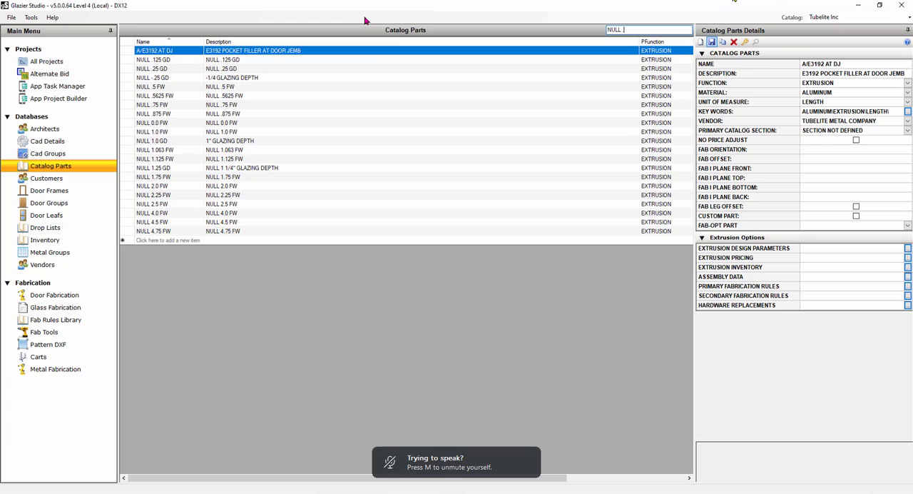
{"action": "type", "text": "25"}
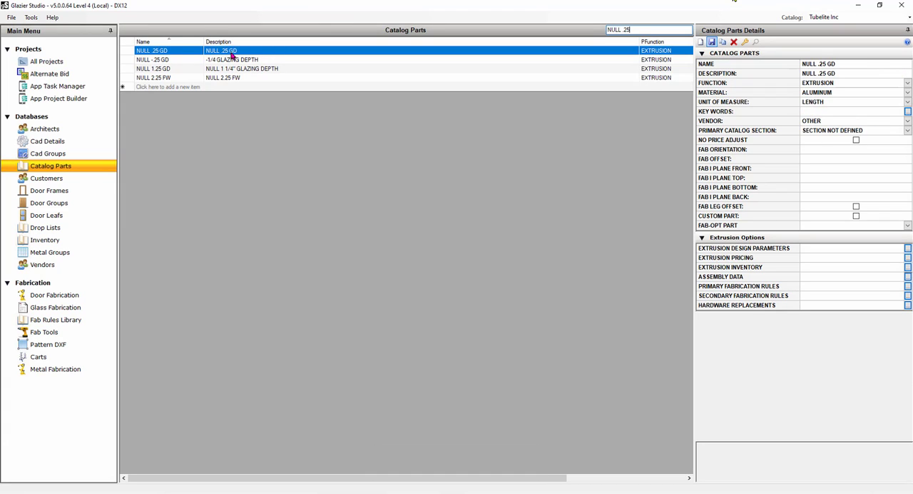
{"action": "left_click", "coordinate": [170, 69]}
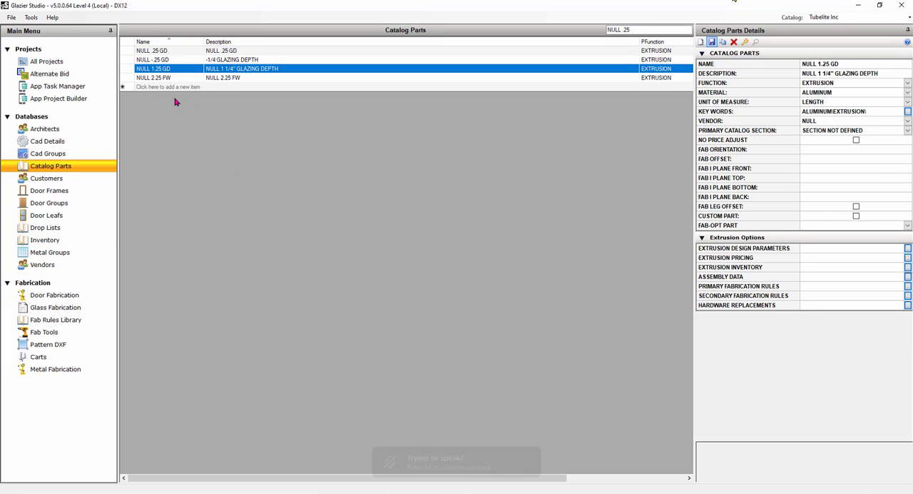
{"action": "left_click", "coordinate": [170, 78]}
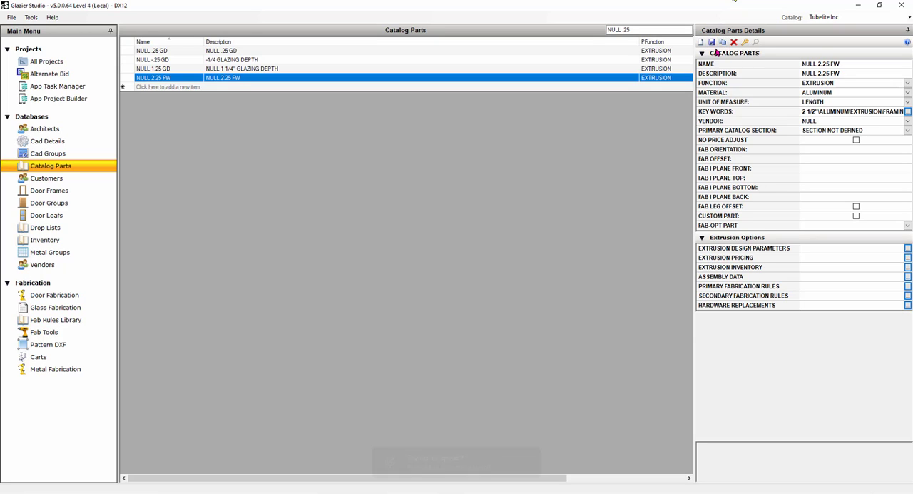
Start a new extrusion catalog part named NULL .25 FW.
{"action": "left_click", "coordinate": [701, 42]}
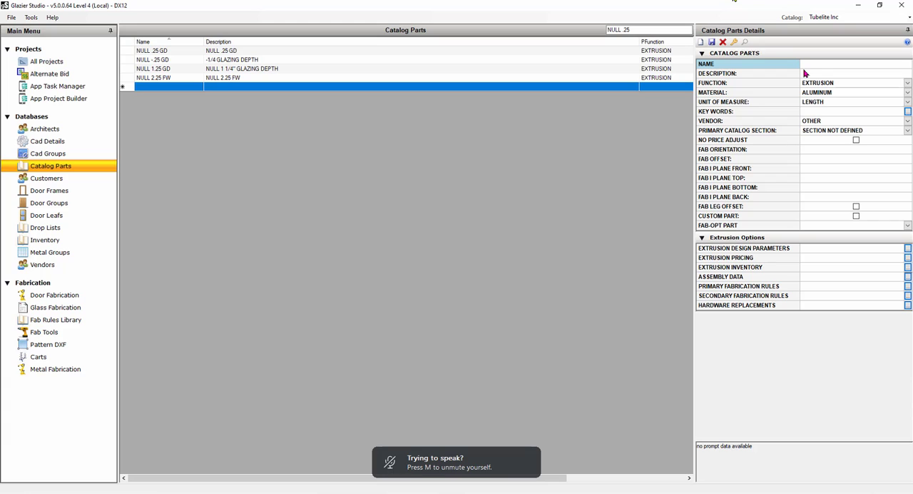
{"action": "type", "text": "NULL .25 "}
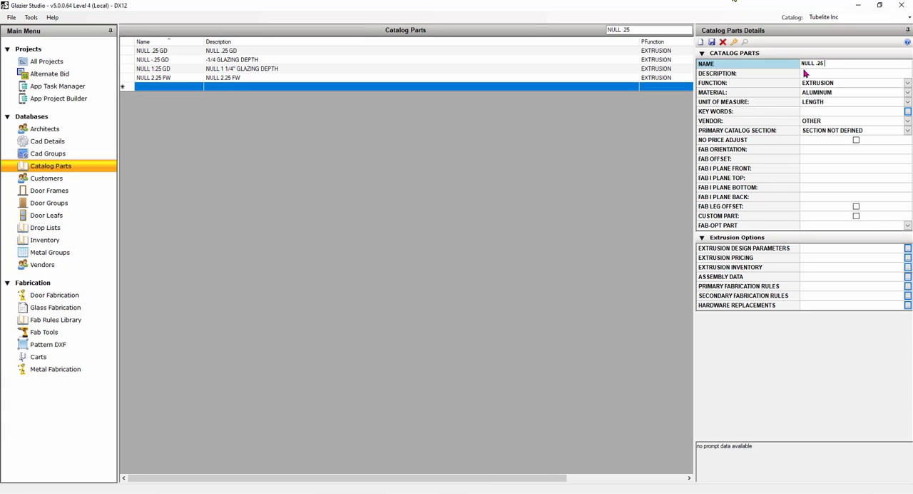
{"action": "type", "text": "FW"}
Set the NULL .25 FW part's framing width to .25 and framing depth to 1 in its design parameters, and save the part.
{"action": "double_click", "coordinate": [755, 251]}
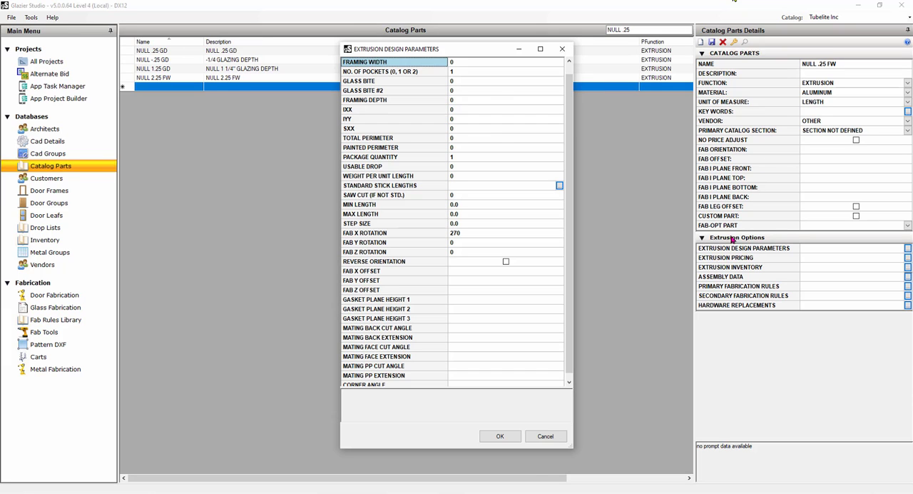
{"action": "left_click", "coordinate": [483, 66]}
{"action": "type", "text": ".25"}
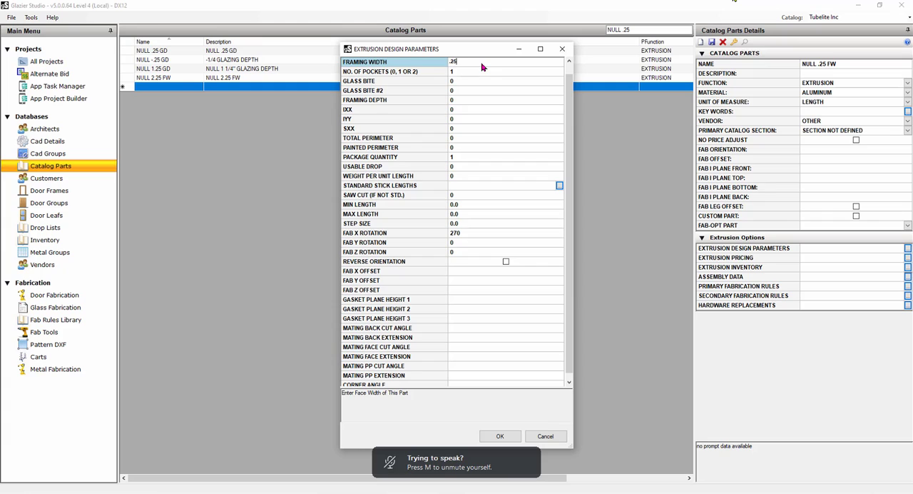
{"action": "left_click", "coordinate": [468, 81]}
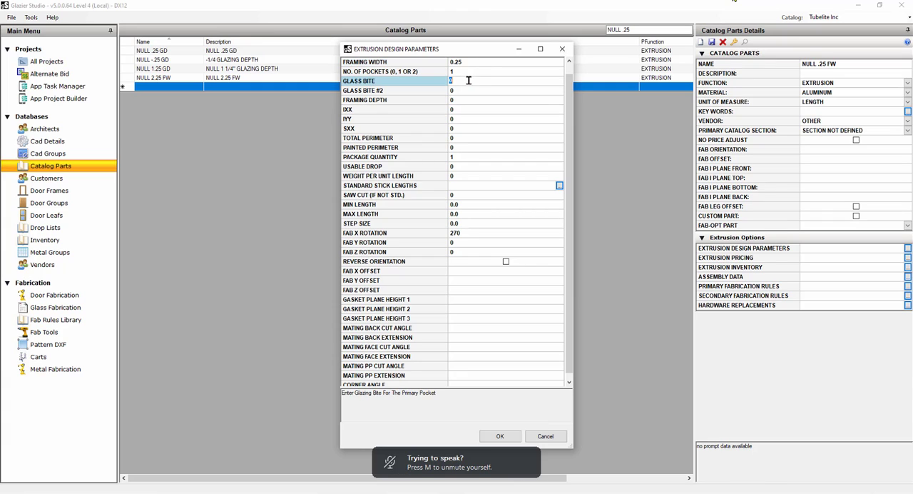
{"action": "left_click", "coordinate": [467, 102]}
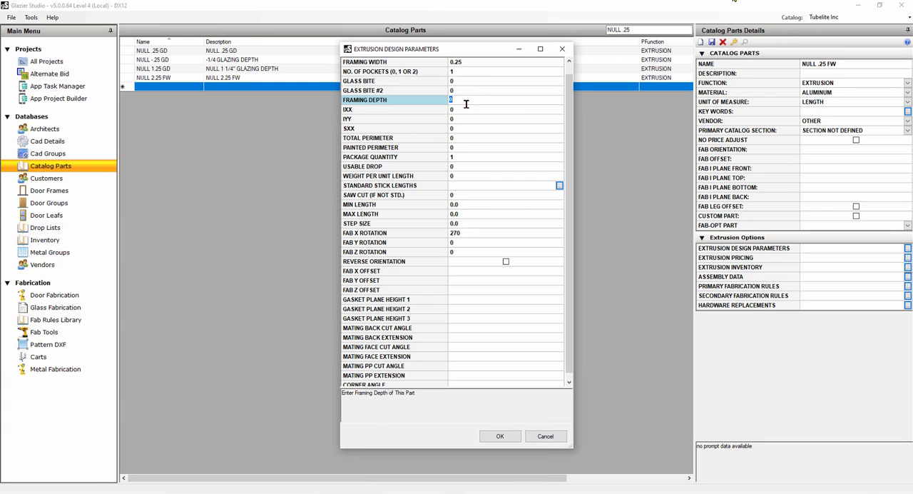
{"action": "type", "text": "1"}
{"action": "left_click", "coordinate": [500, 436]}
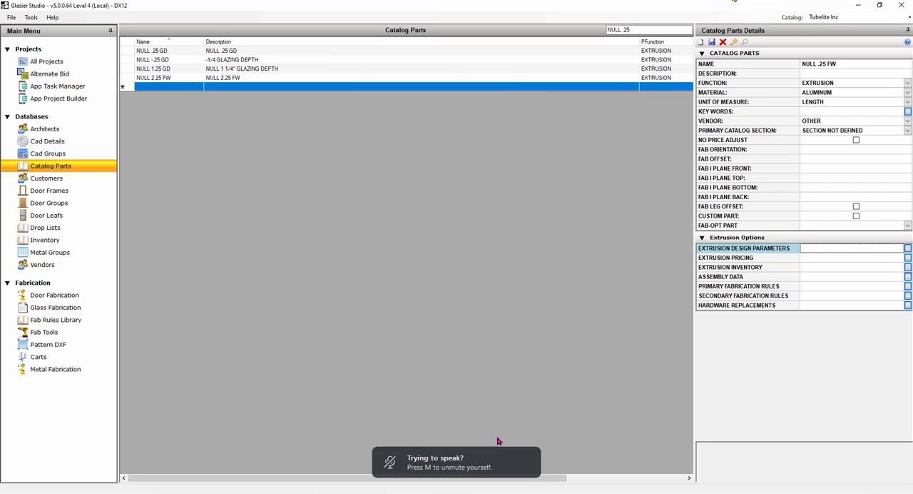
{"action": "left_click", "coordinate": [712, 42]}
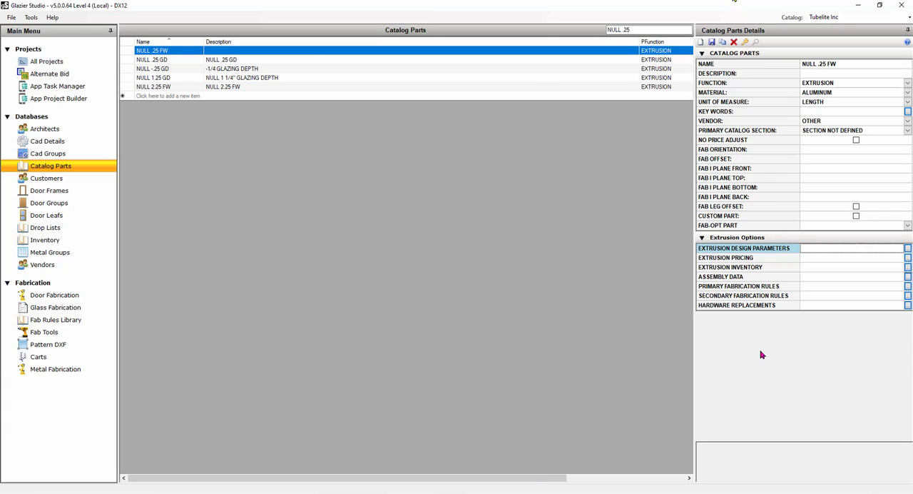
Return to the list of all projects and view the Glazier Studio support contact information.
{"action": "left_click", "coordinate": [61, 61]}
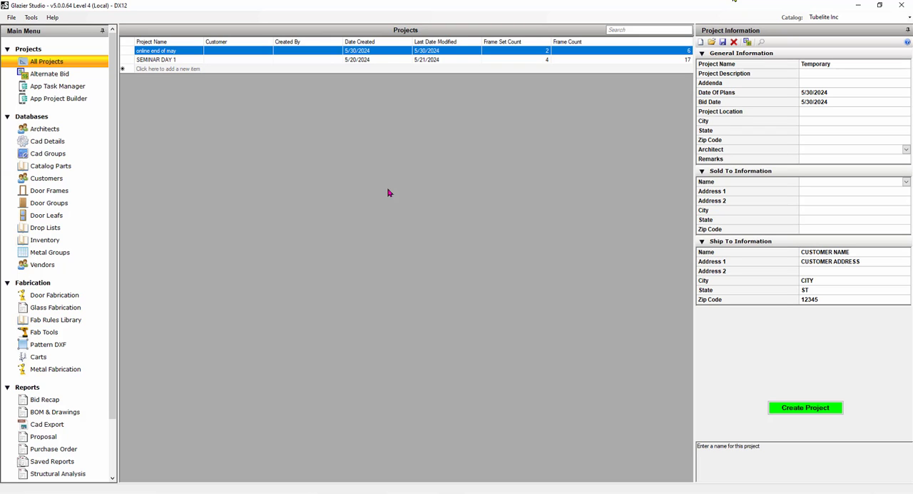
{"action": "left_click", "coordinate": [53, 19]}
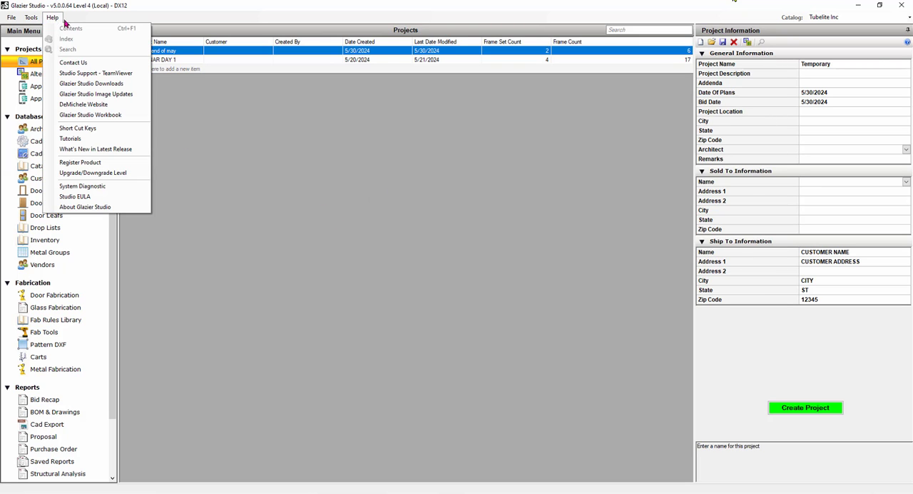
{"action": "left_click", "coordinate": [80, 64]}
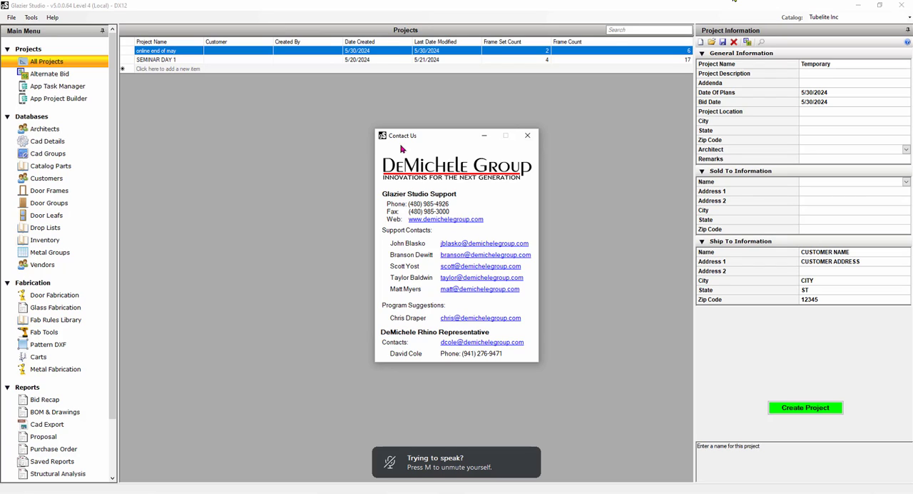
{"action": "left_click", "coordinate": [529, 136]}
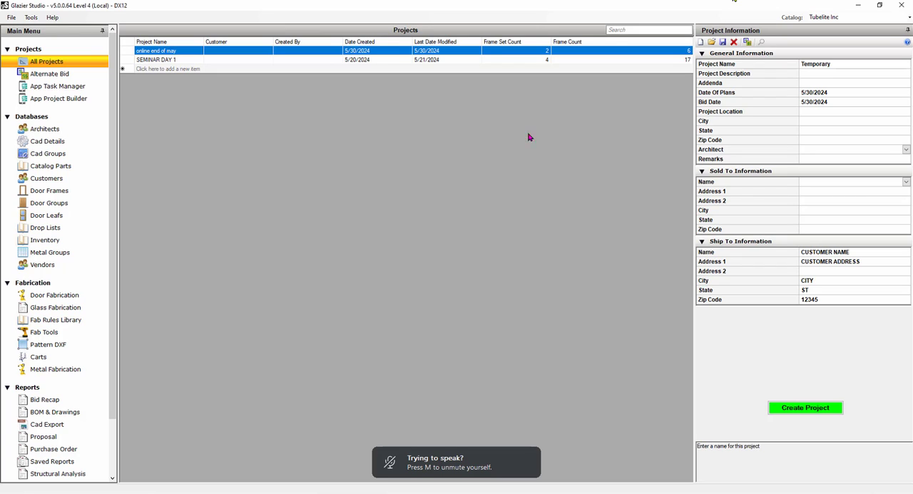
{"action": "left_click", "coordinate": [52, 17]}
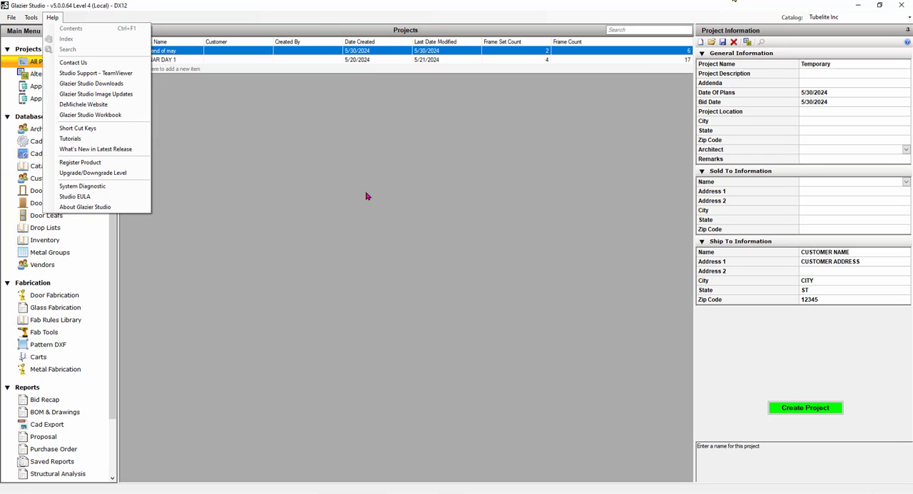